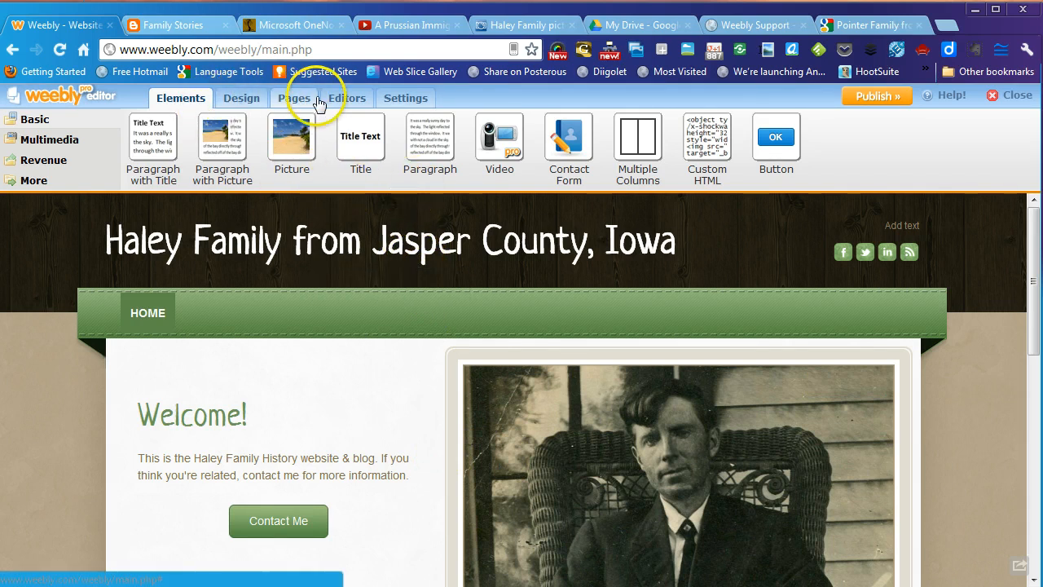
# - In Pages, add a page named 'Charts & Maps' and a Blog page, then select Blog
pyautogui.click(294, 99)
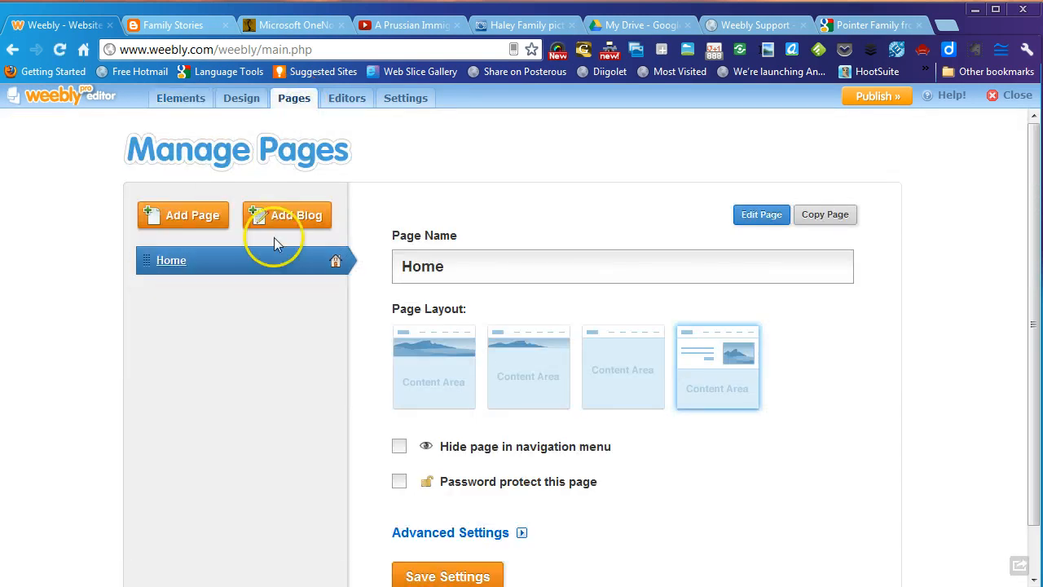
pyautogui.click(228, 267)
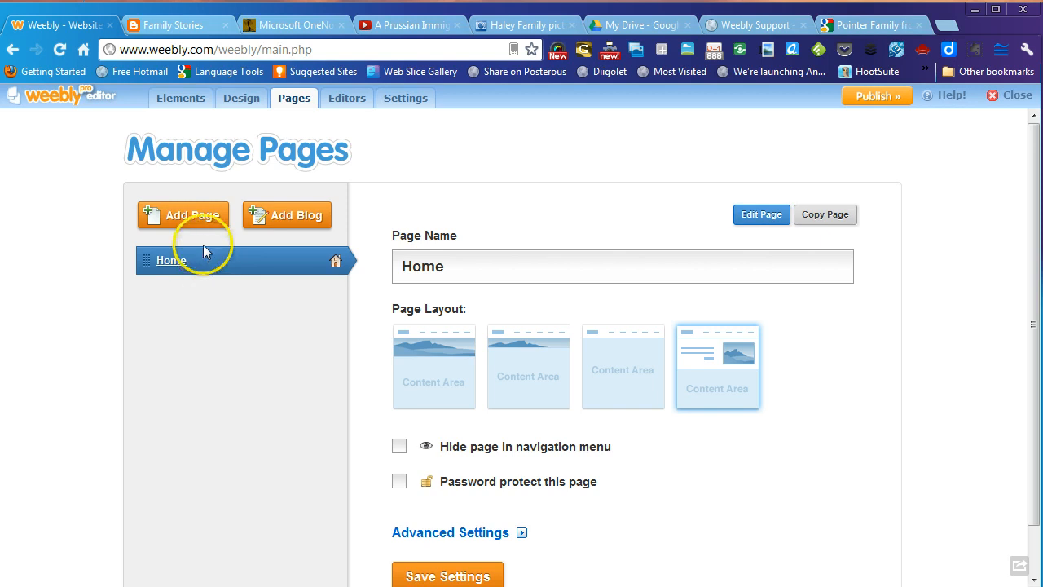
pyautogui.click(203, 215)
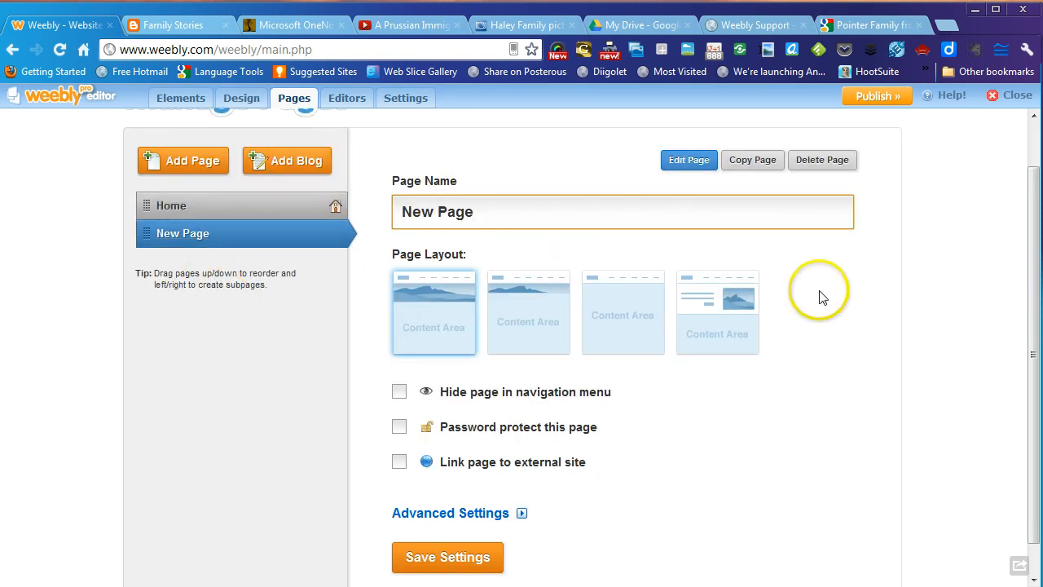
pyautogui.press('BackSpace')
pyautogui.press('BackSpace')
pyautogui.press('BackSpace')
pyautogui.press('BackSpace')
pyautogui.press('BackSpace')
pyautogui.press('BackSpace')
pyautogui.press('BackSpace')
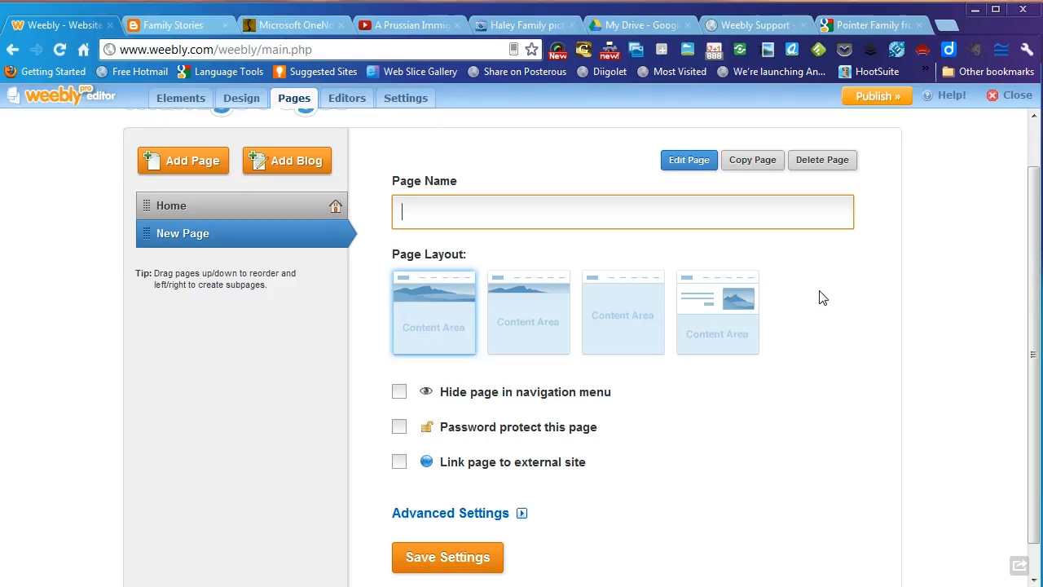
pyautogui.write('Charts & Maps')
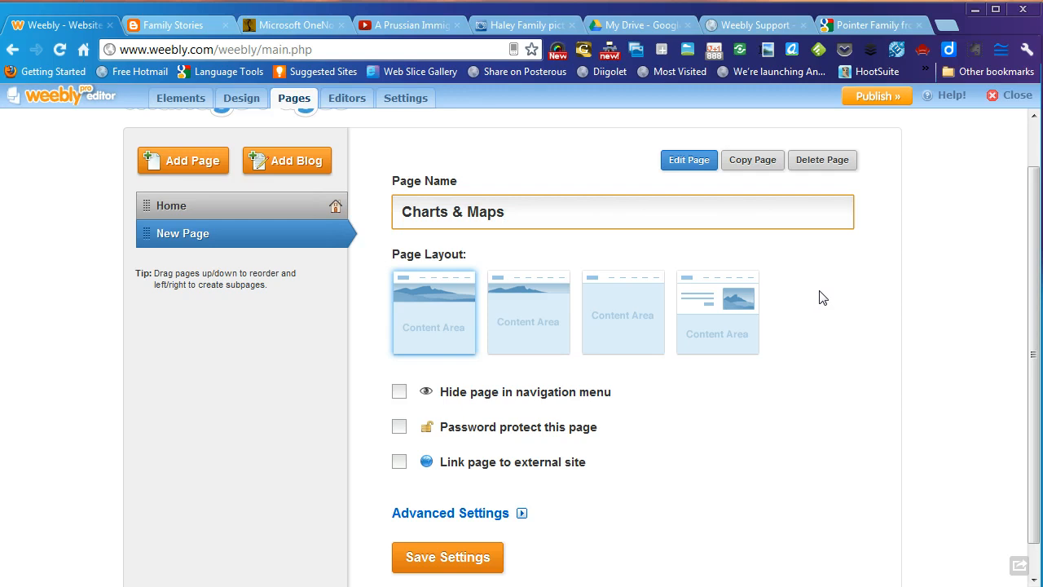
pyautogui.click(298, 163)
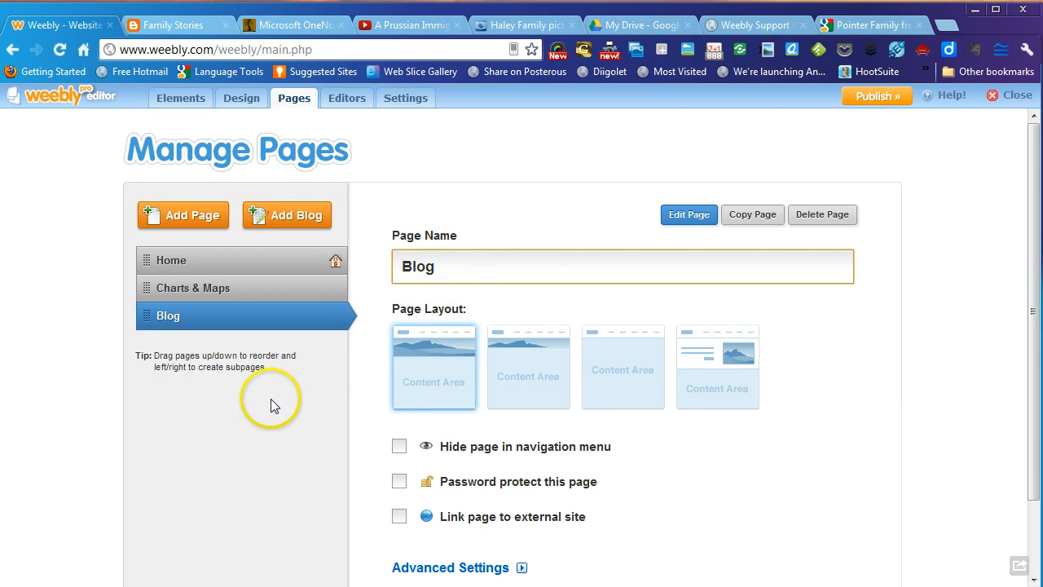
pyautogui.click(144, 317)
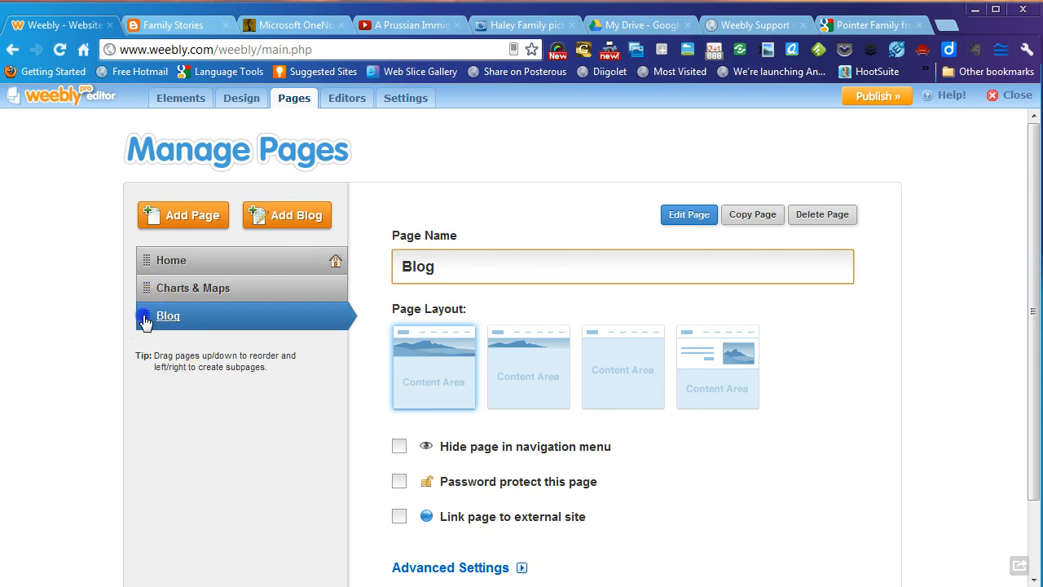
# - Drag the Blog page above Charts & Maps in the page list, then add a fourth page
pyautogui.moveTo(143, 320); pyautogui.dragTo(145, 294)
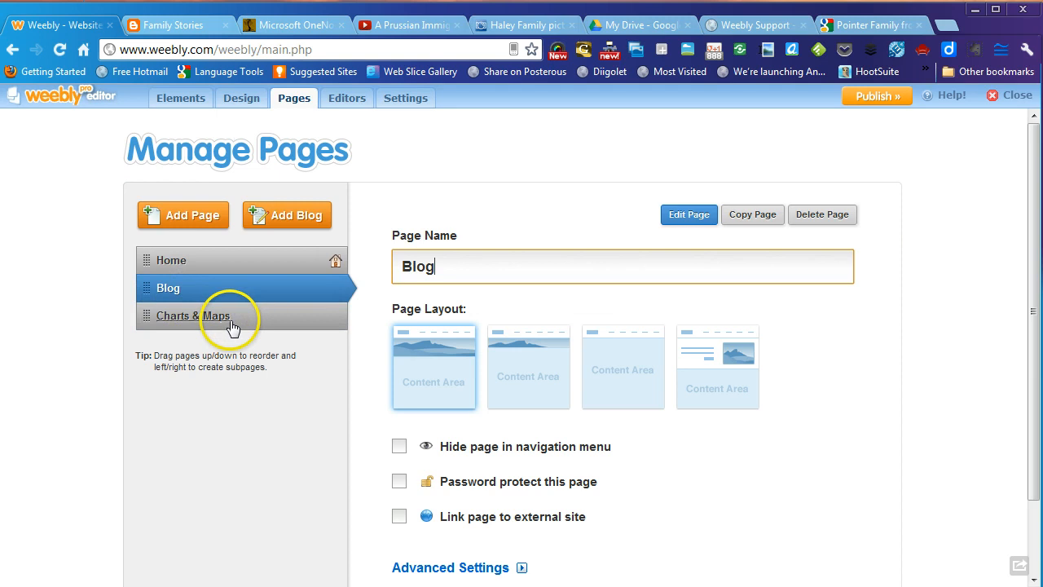
pyautogui.click(271, 326)
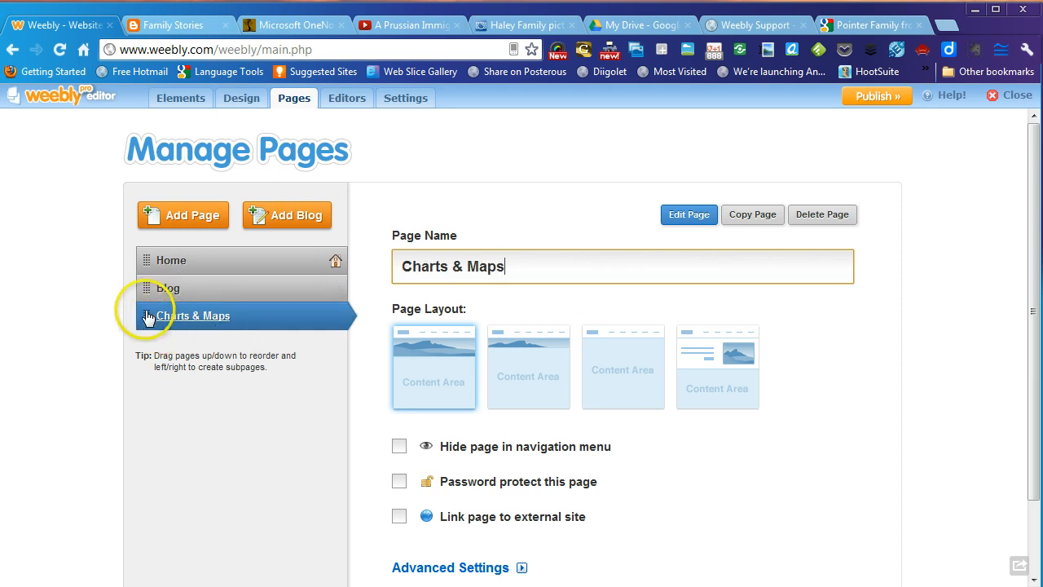
pyautogui.moveTo(147, 317); pyautogui.dragTo(145, 289)
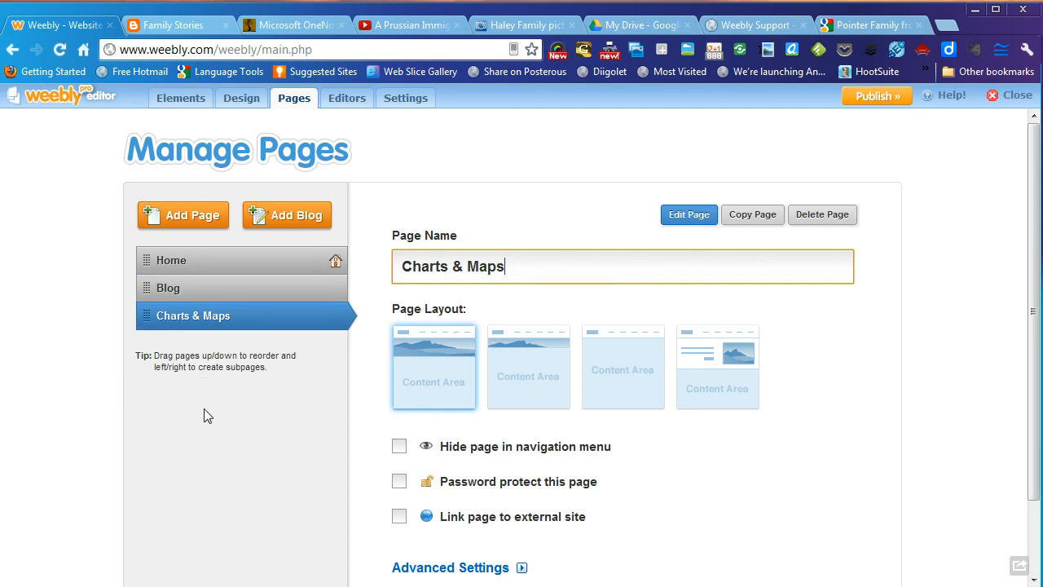
pyautogui.moveTo(214, 329)
pyautogui.mouseDown()
pyautogui.moveTo(177, 297)
pyautogui.moveTo(200, 322)
pyautogui.mouseUp()
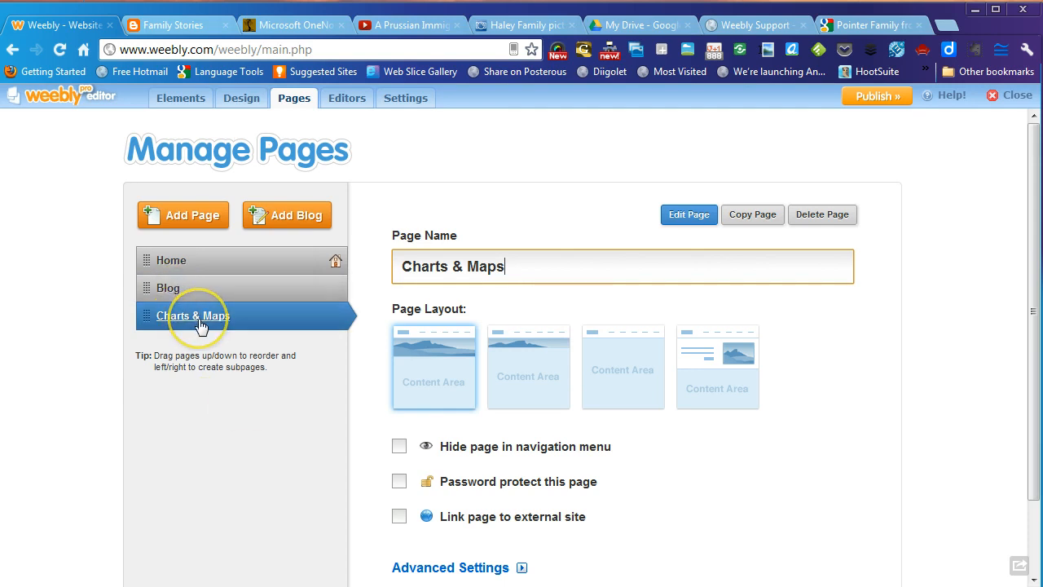
pyautogui.click(205, 220)
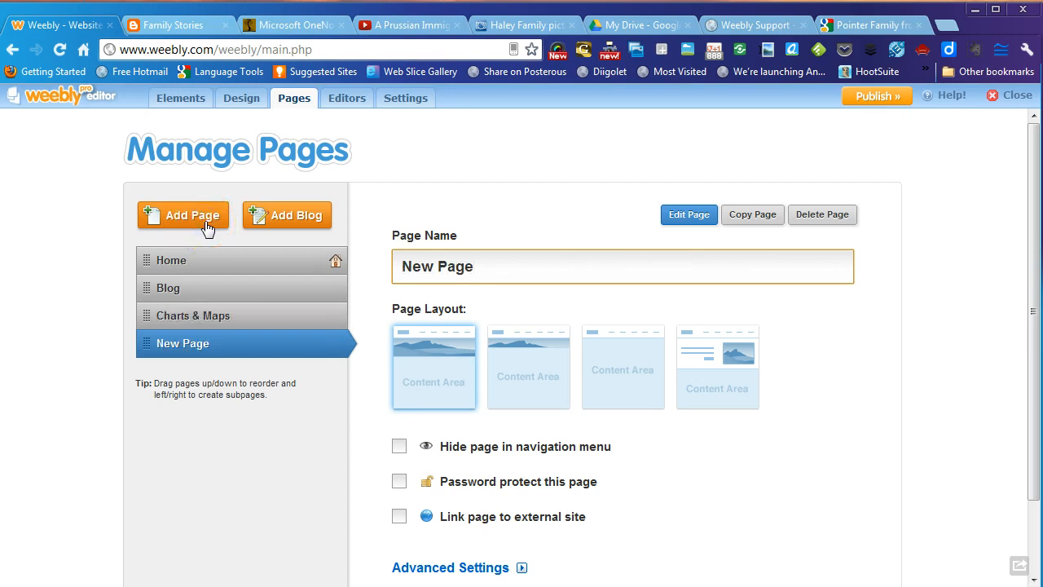
# - Name the new page 'Photos' and add a page named 'Surname List'
pyautogui.write('Photo')
pyautogui.press('BackSpace')
pyautogui.press('BackSpace')
pyautogui.press('BackSpace')
pyautogui.press('BackSpace')
pyautogui.press('BackSpace')
pyautogui.press('BackSpace')
pyautogui.press('BackSpace')
pyautogui.press('BackSpace')
pyautogui.press('BackSpace')
pyautogui.press('BackSpace')
pyautogui.press('BackSpace')
pyautogui.press('BackSpace')
pyautogui.press('BackSpace')
pyautogui.write('Photos')
pyautogui.click(207, 228)
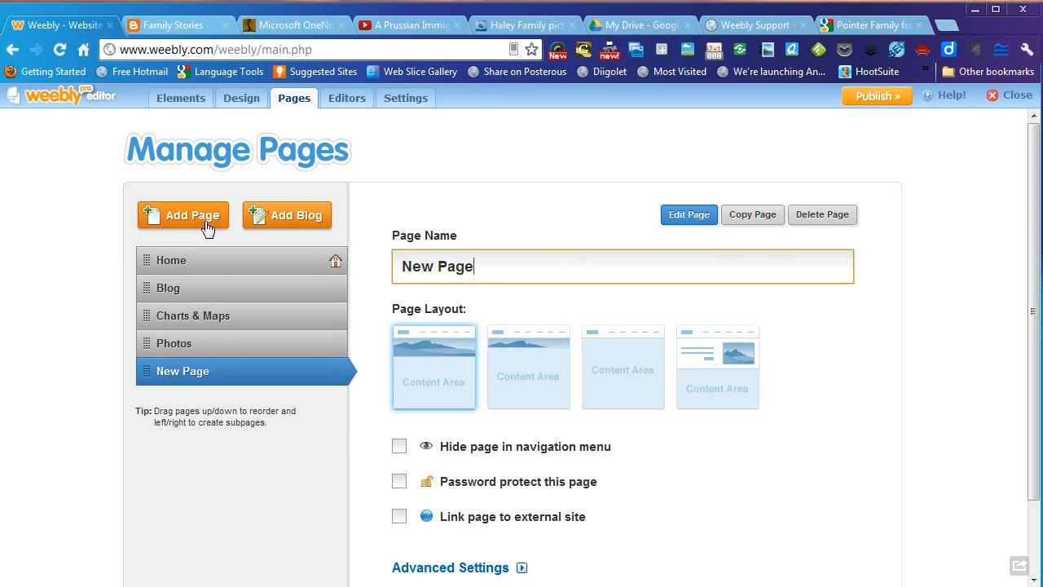
pyautogui.write('Surna')
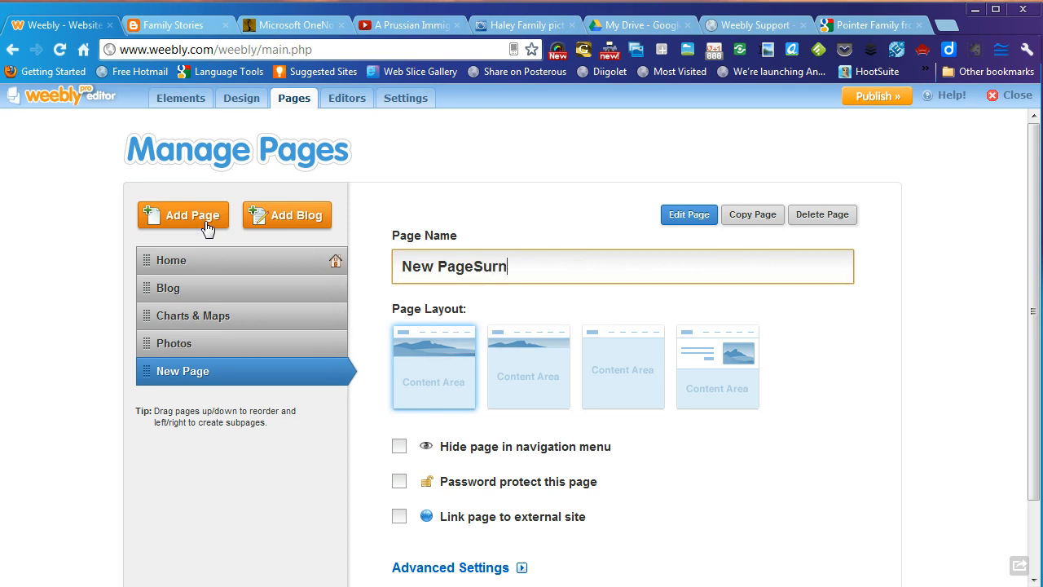
pyautogui.press('BackSpace')
pyautogui.press('BackSpace')
pyautogui.press('BackSpace')
pyautogui.press('BackSpace')
pyautogui.press('BackSpace')
pyautogui.press('BackSpace')
pyautogui.press('BackSpace')
pyautogui.press('BackSpace')
pyautogui.press('BackSpace')
pyautogui.press('BackSpace')
pyautogui.press('BackSpace')
pyautogui.press('BackSpace')
pyautogui.write('Surnam')
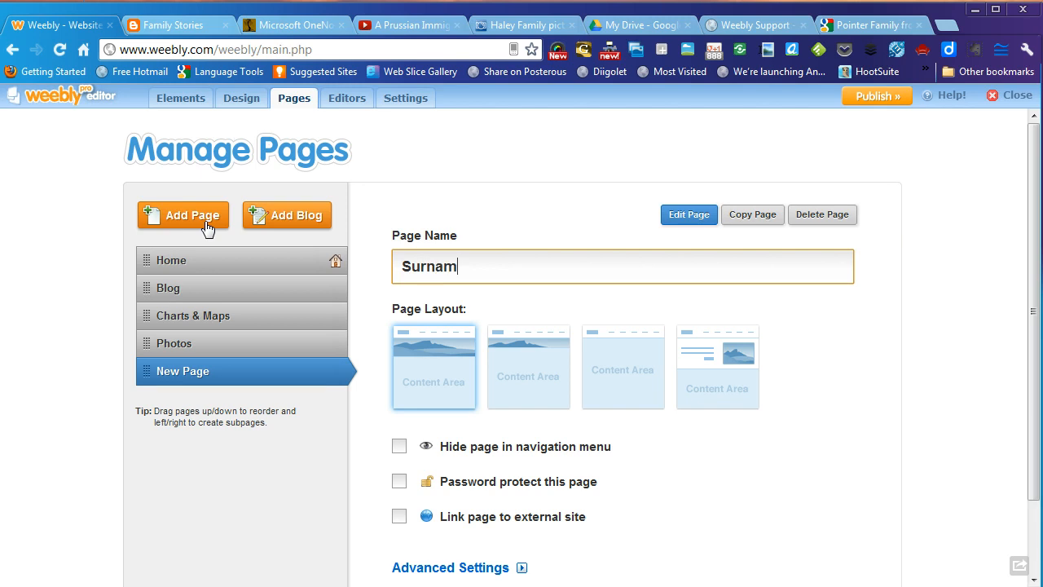
pyautogui.write('e List')
pyautogui.click(207, 229)
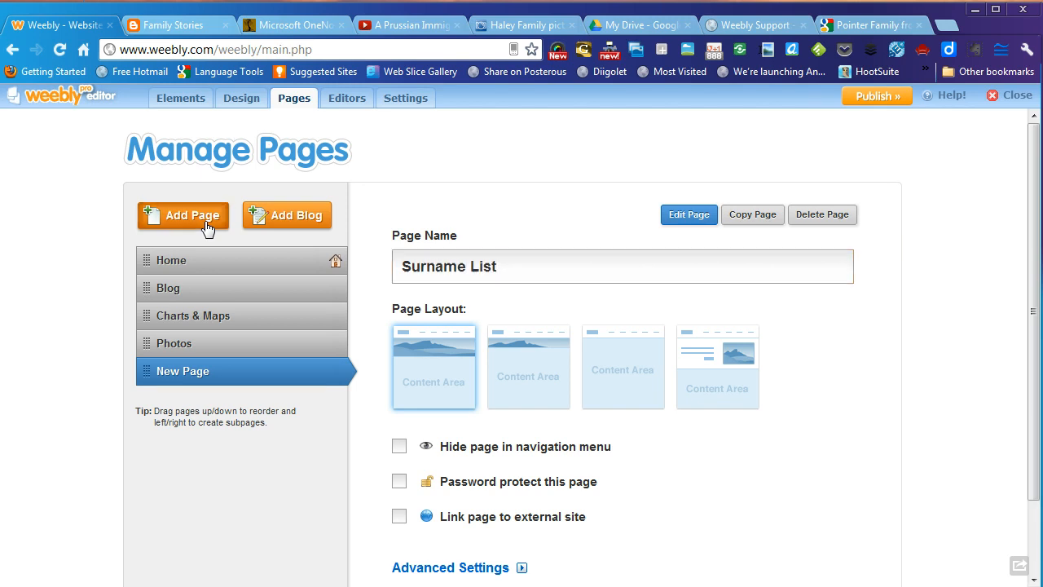
# - Add pages named 'Related Links' and 'Contact Me'
pyautogui.press('BackSpace')
pyautogui.press('BackSpace')
pyautogui.press('BackSpace')
pyautogui.press('BackSpace')
pyautogui.press('BackSpace')
pyautogui.press('BackSpace')
pyautogui.press('BackSpace')
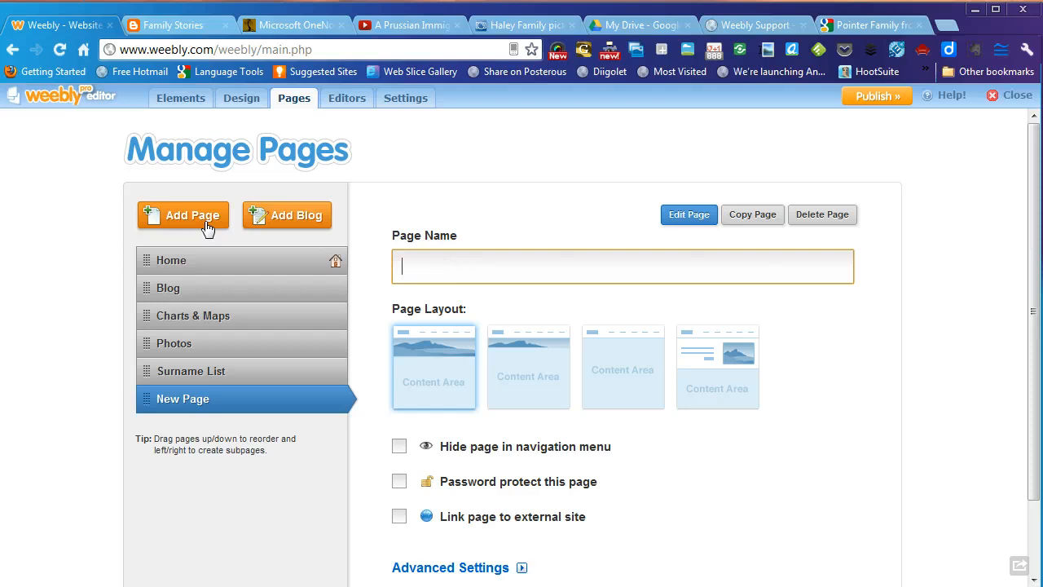
pyautogui.write('Related Links')
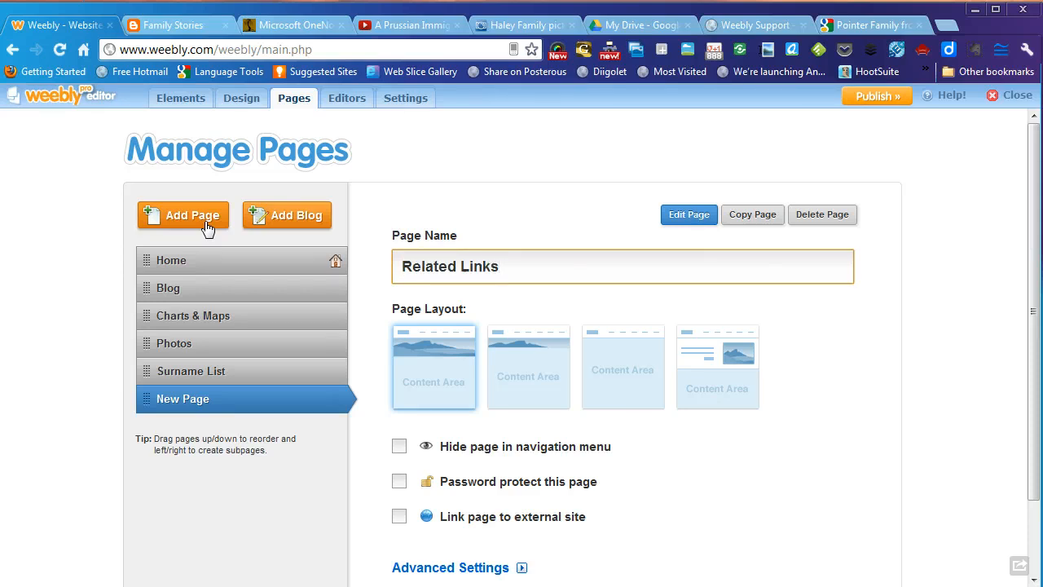
pyautogui.click(192, 216)
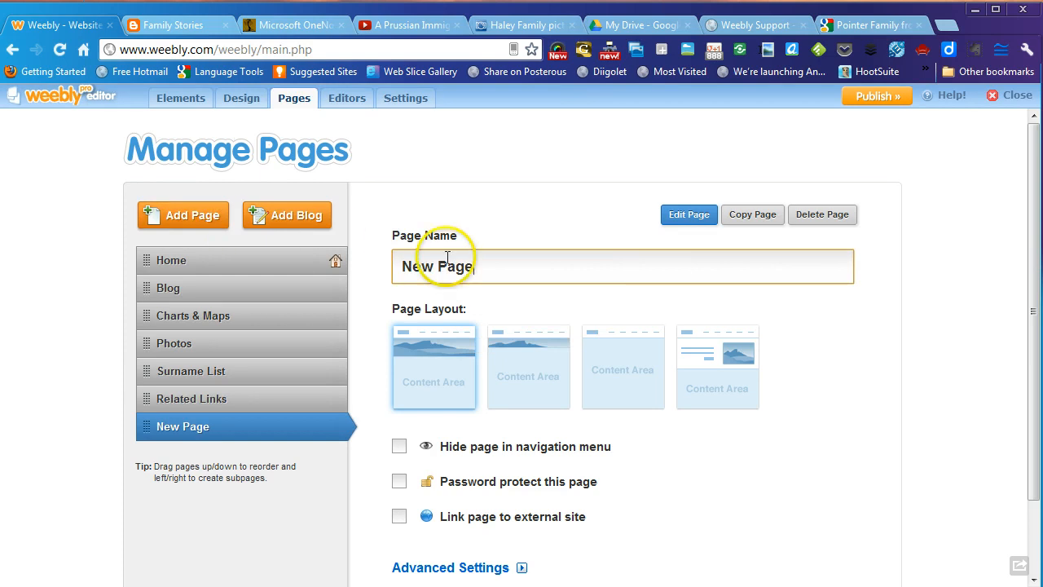
pyautogui.moveTo(475, 266); pyautogui.dragTo(366, 270)
pyautogui.write('Con')
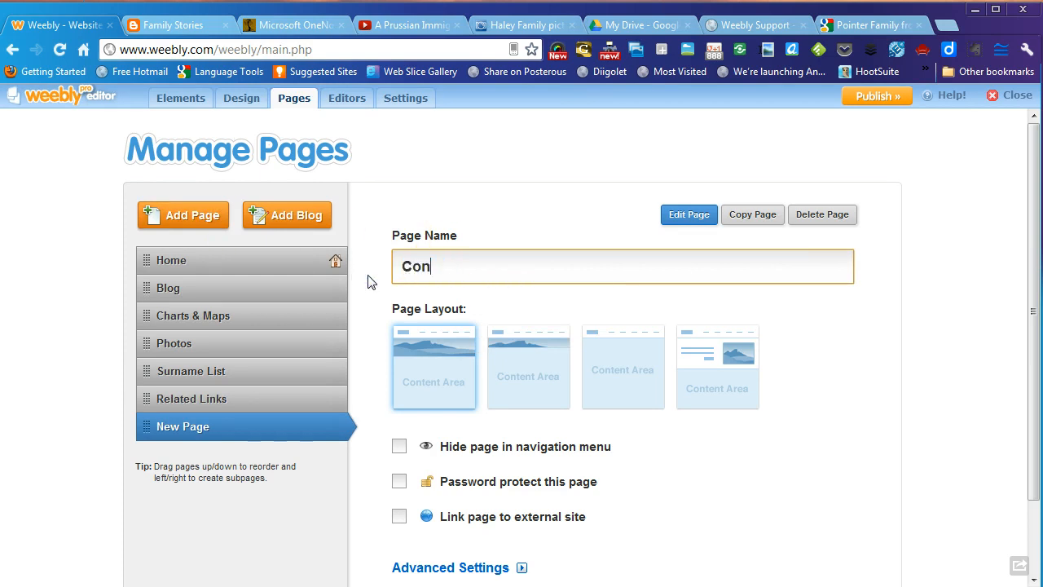
pyautogui.write('tact Me')
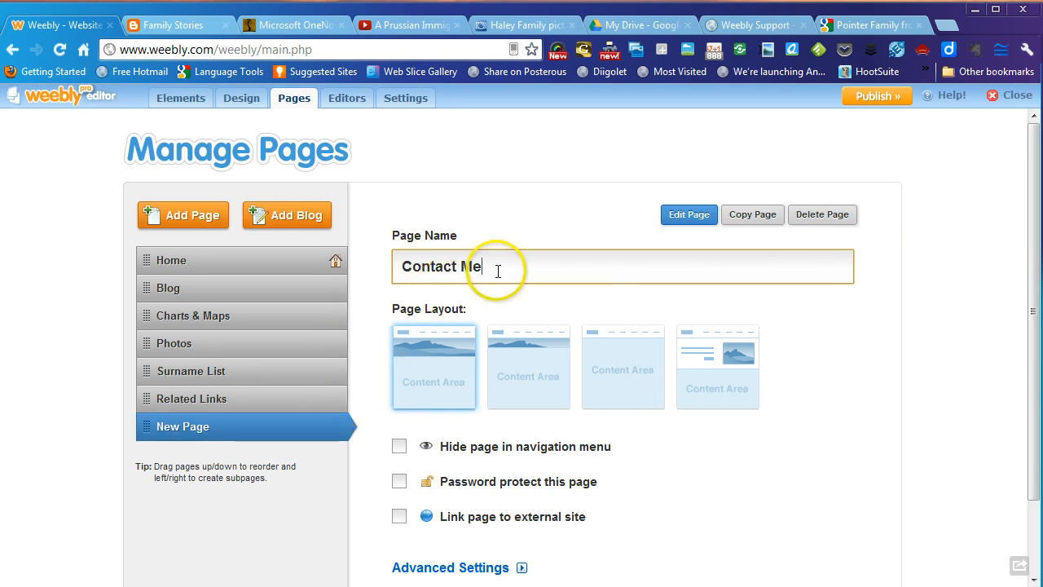
pyautogui.click(185, 357)
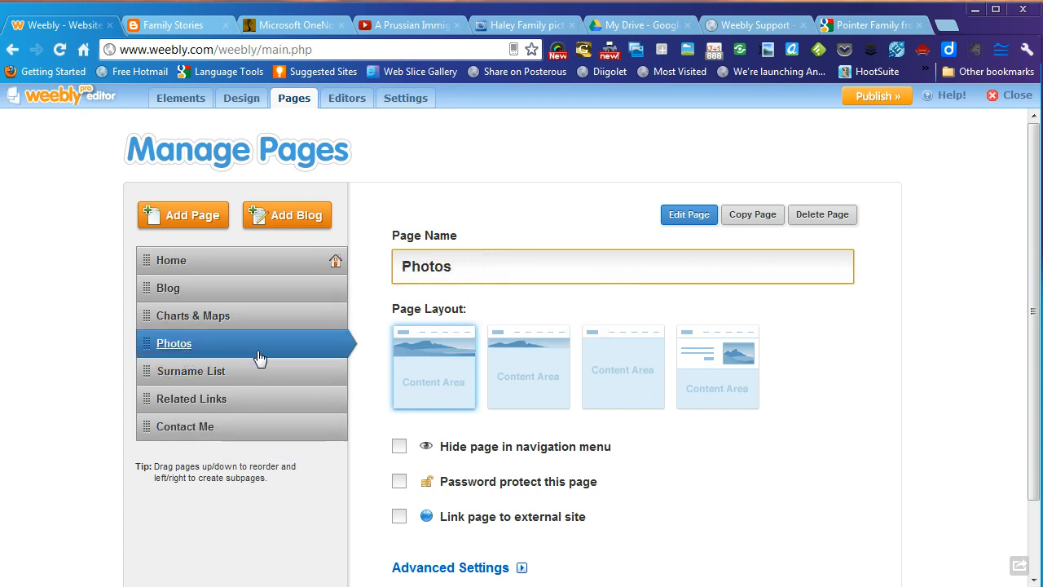
pyautogui.click(220, 267)
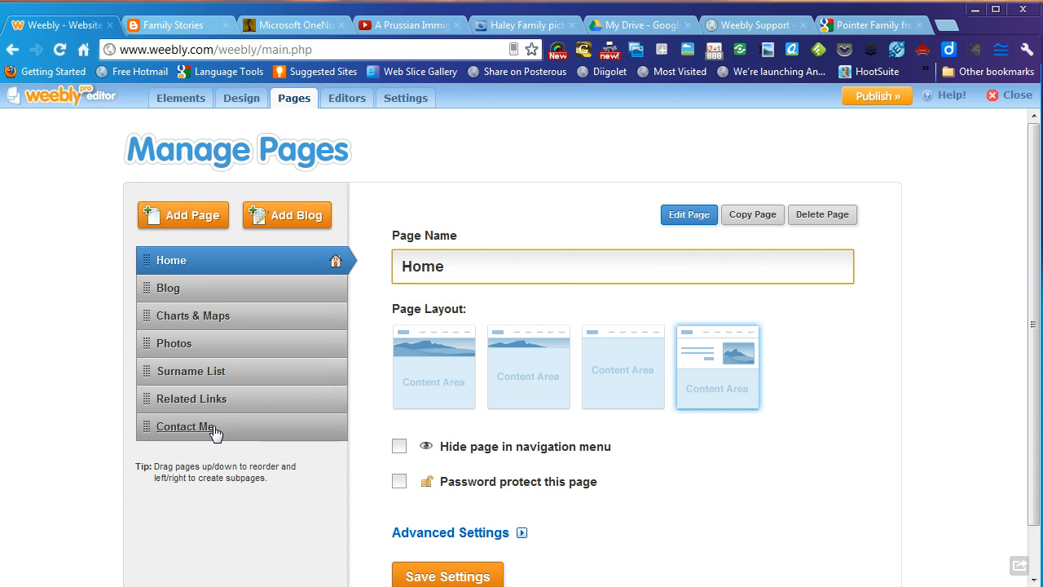
# - Give the Blog, Charts & Maps and Photos pages the layout without a header image
pyautogui.click(198, 295)
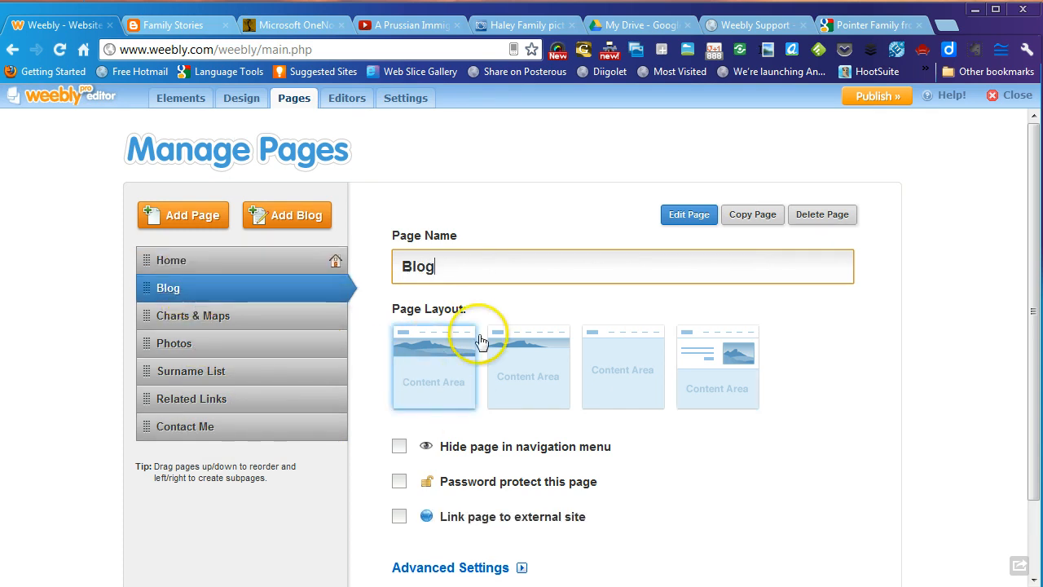
pyautogui.click(619, 367)
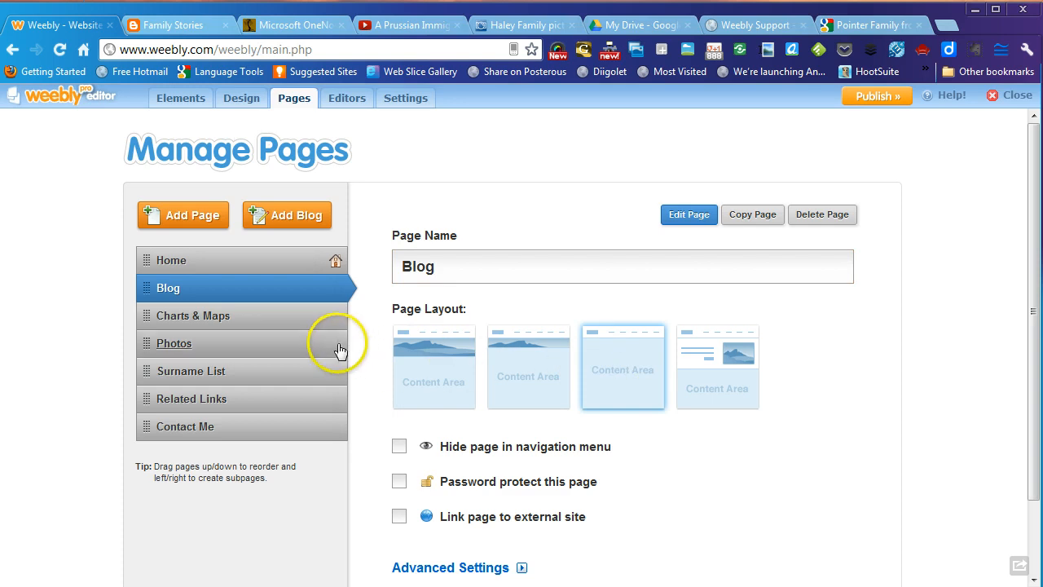
pyautogui.click(290, 322)
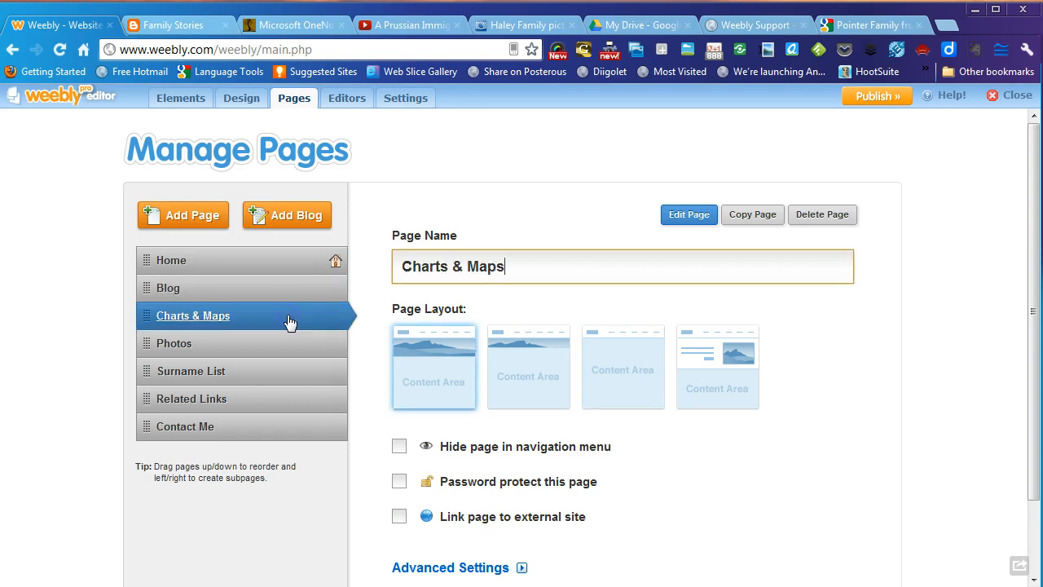
pyautogui.click(601, 364)
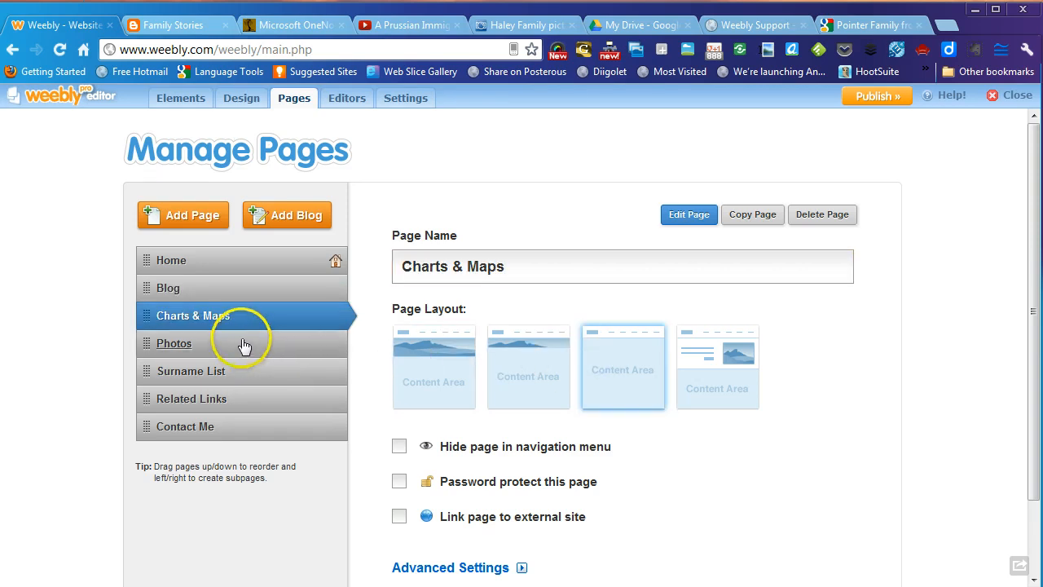
pyautogui.click(245, 345)
pyautogui.click(605, 362)
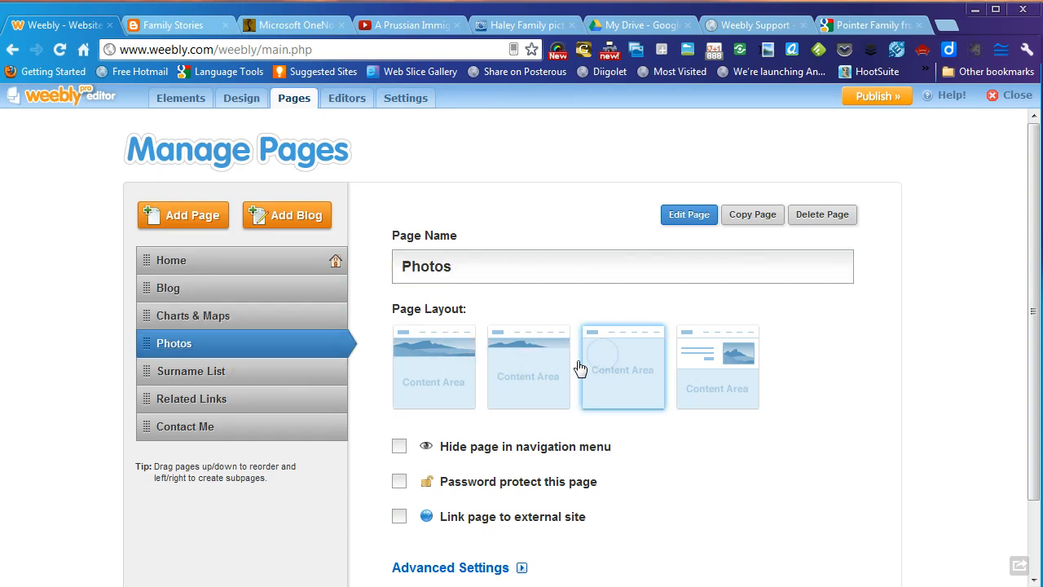
# - Give the Surname List, Related Links and Contact Me pages the no-banner layout
pyautogui.click(229, 378)
pyautogui.click(598, 371)
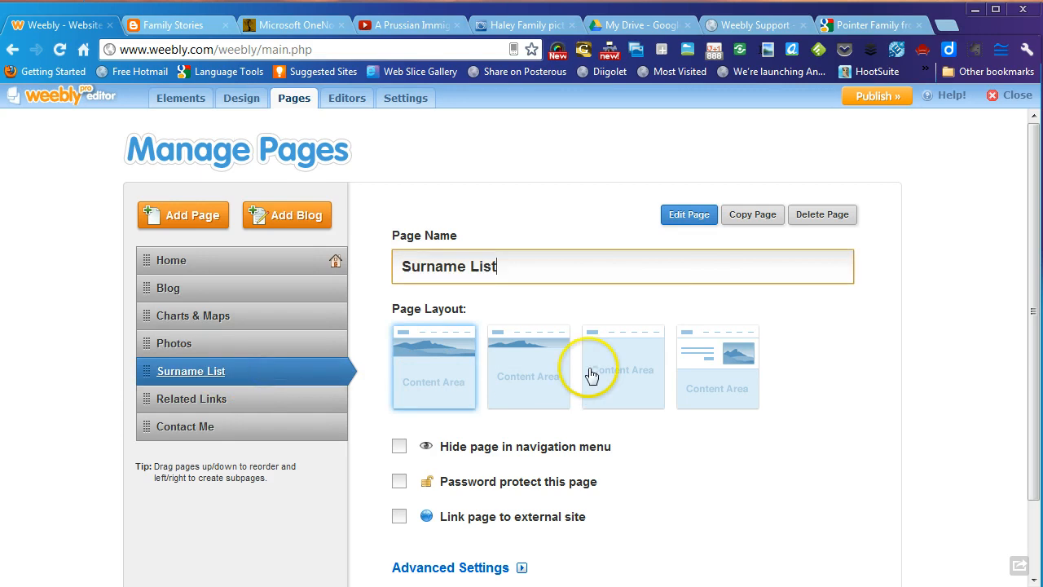
pyautogui.click(436, 397)
pyautogui.click(281, 401)
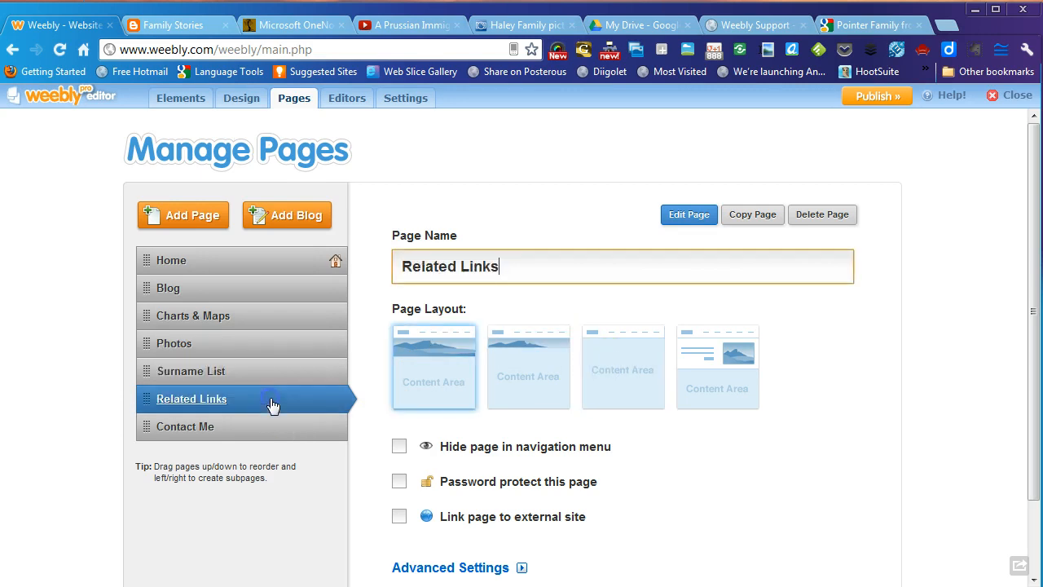
pyautogui.click(637, 358)
pyautogui.click(272, 431)
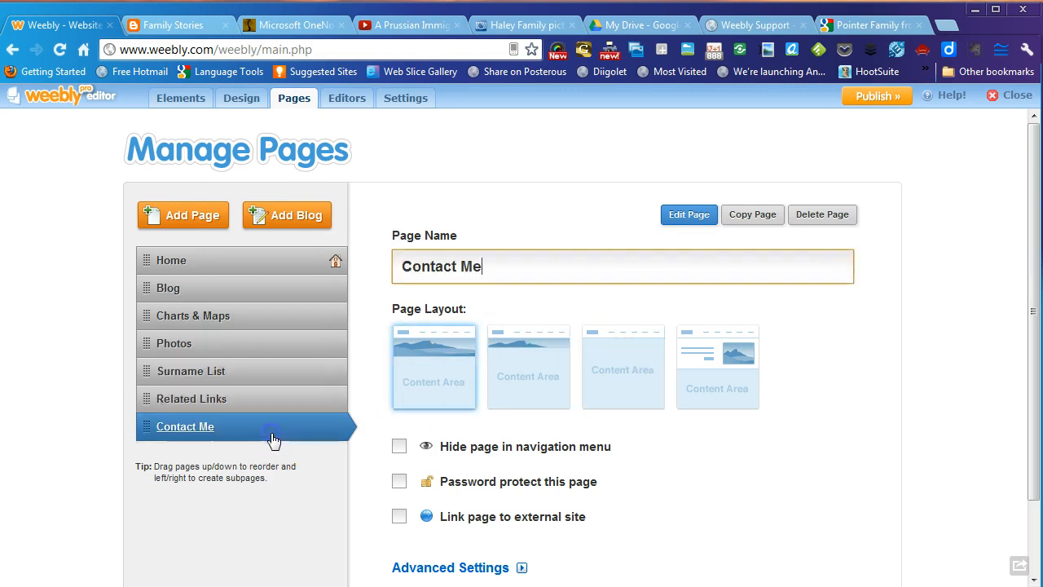
pyautogui.click(643, 373)
# - Review the settings of each page, from Related Links back up to Home
pyautogui.click(295, 405)
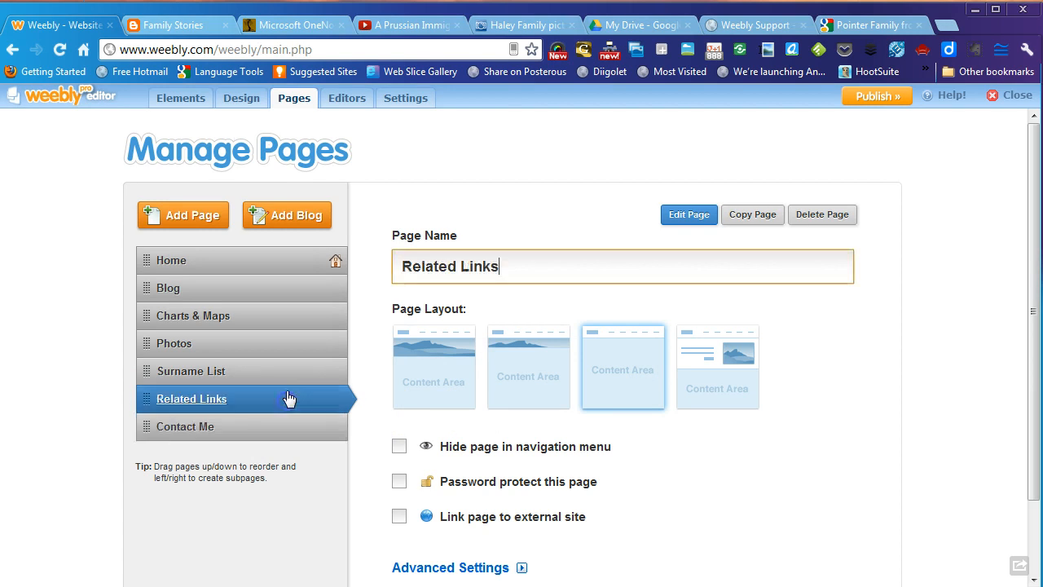
pyautogui.click(288, 373)
pyautogui.click(294, 347)
pyautogui.click(282, 318)
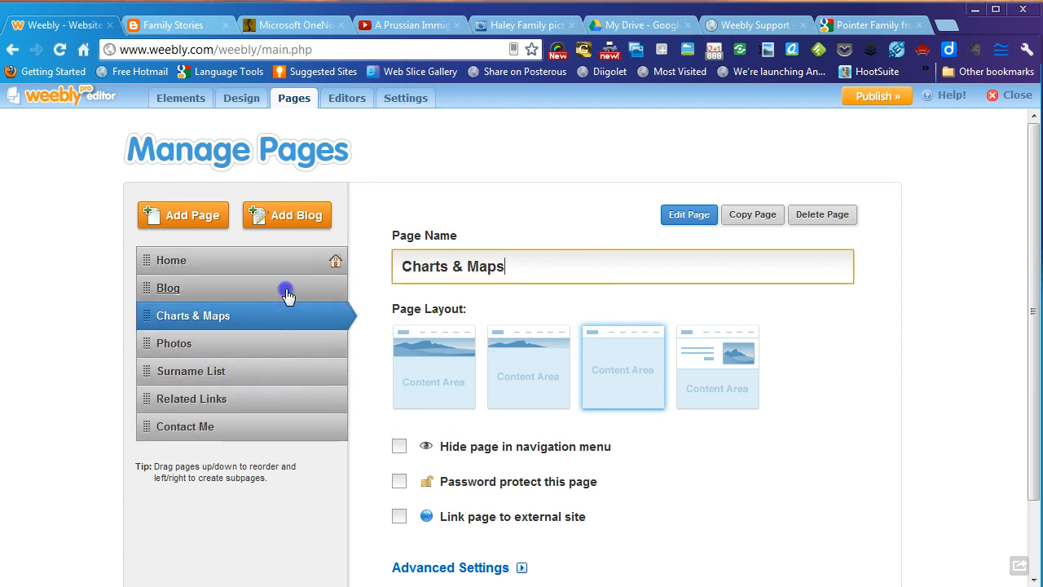
pyautogui.click(282, 292)
pyautogui.click(279, 265)
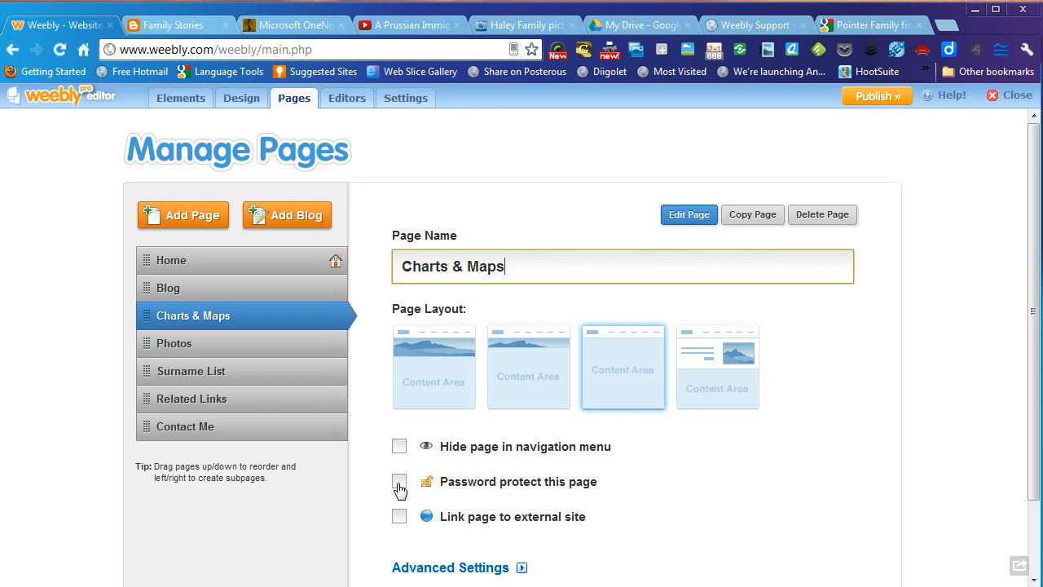
# - Check the Edit Site Settings dialog, then open the Home page's settings in the Pages list
pyautogui.click(407, 106)
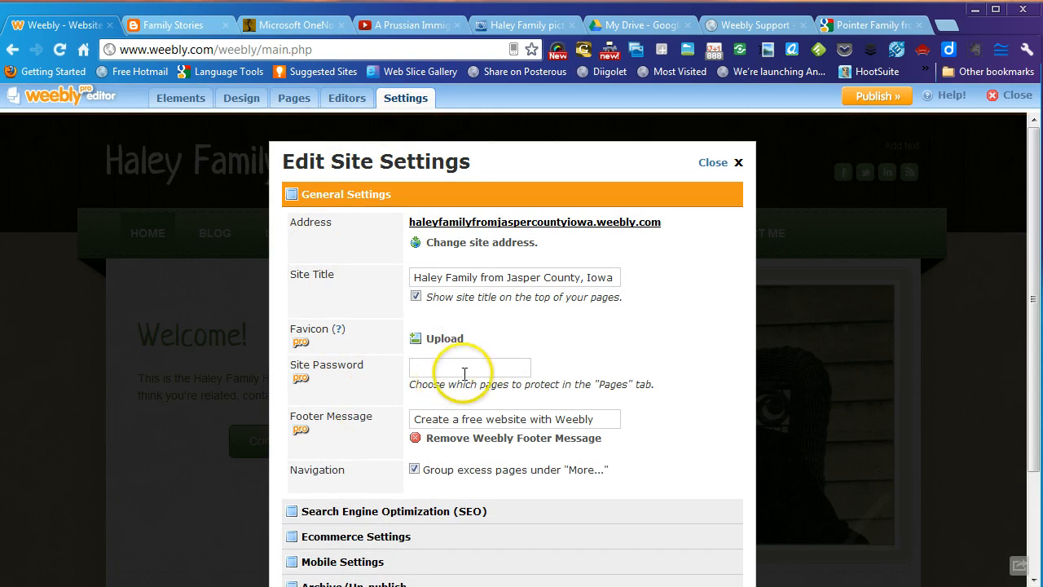
pyautogui.click(711, 163)
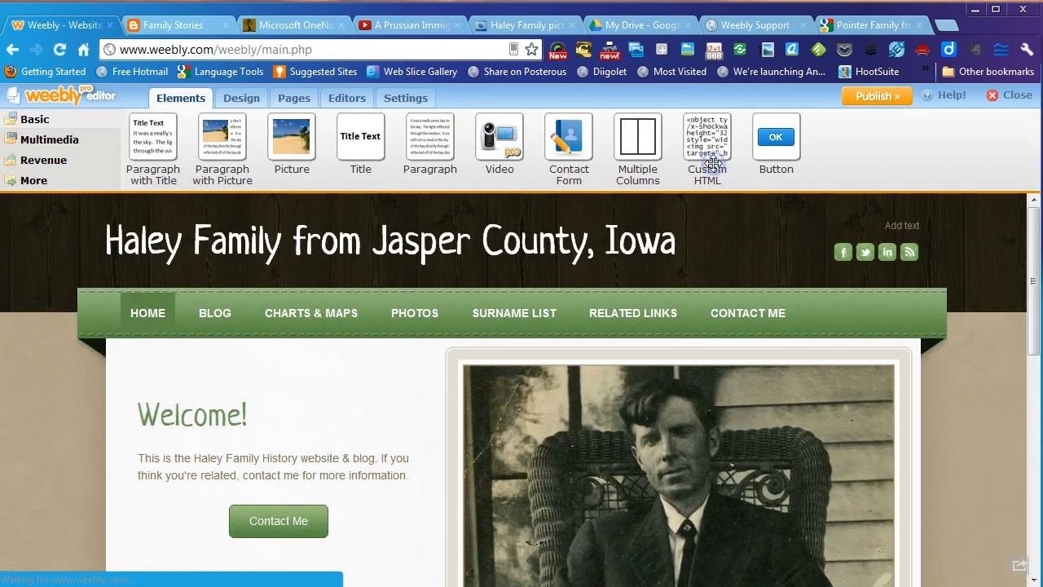
pyautogui.click(287, 98)
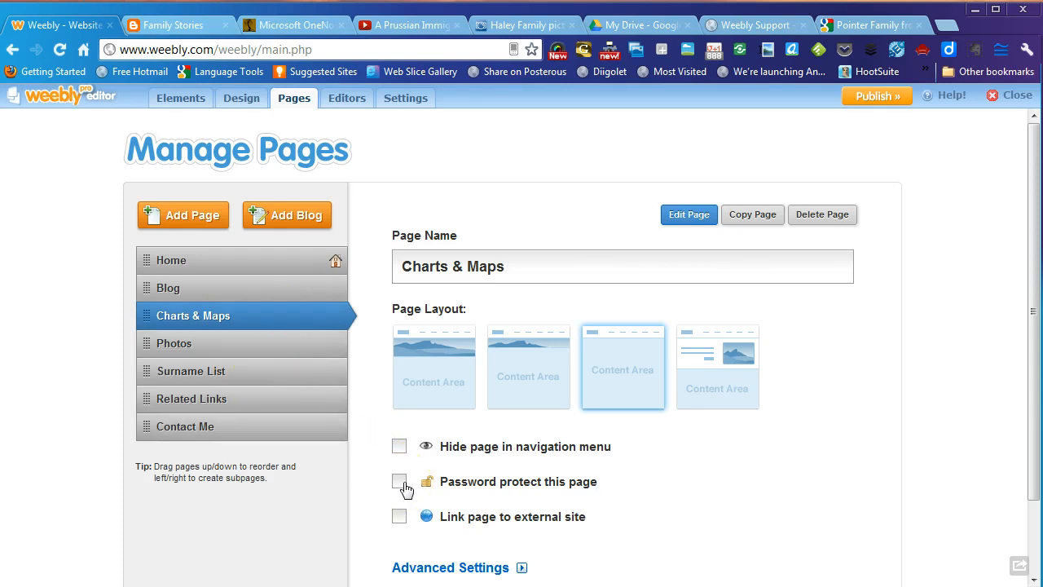
pyautogui.click(254, 342)
pyautogui.click(222, 273)
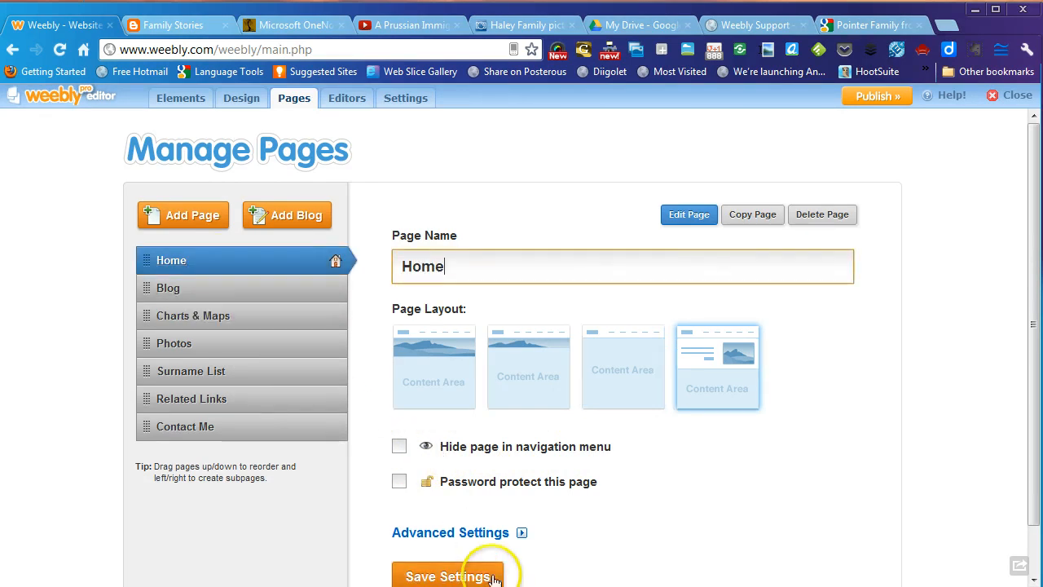
pyautogui.scroll(-1, 725, 480)
# - Save the page settings and select the home page's Contact Me button
pyautogui.click(418, 526)
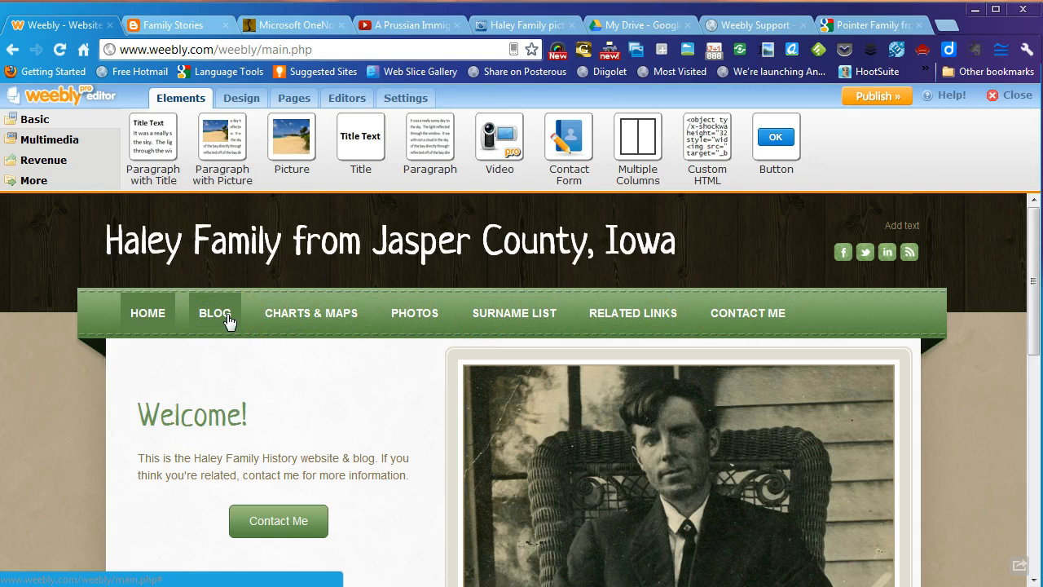
pyautogui.click(269, 528)
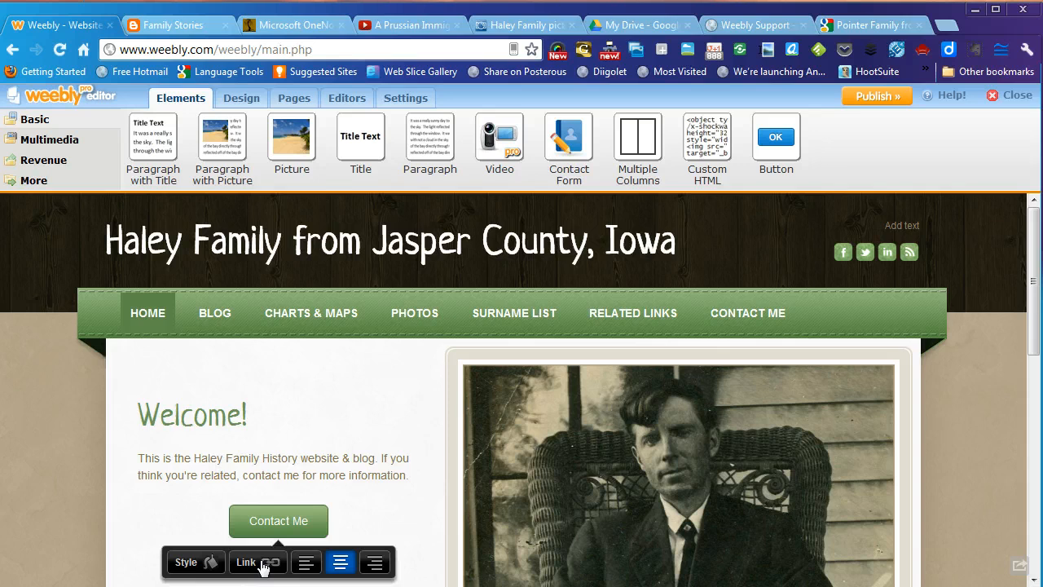
pyautogui.click(723, 326)
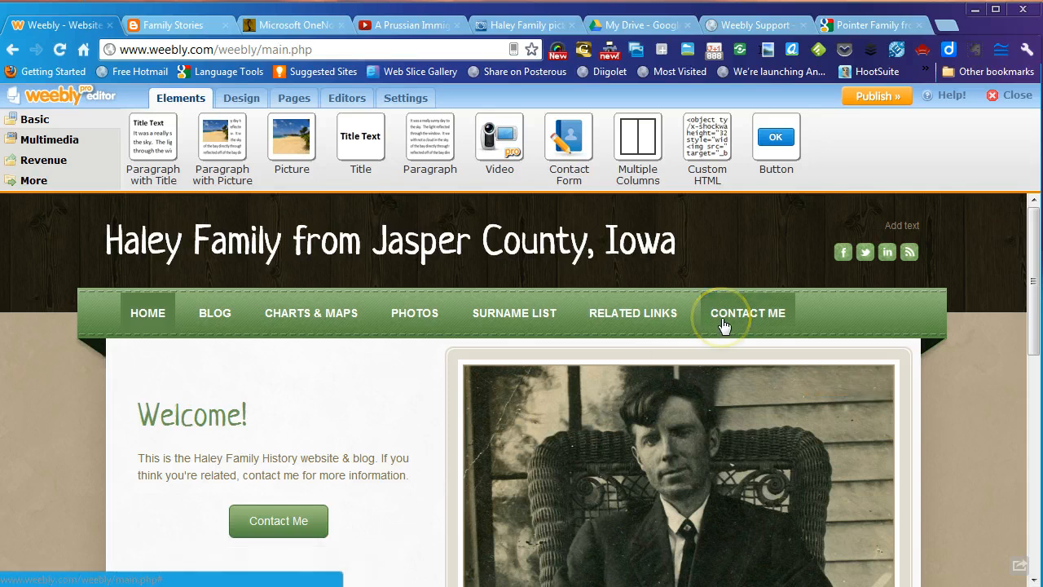
pyautogui.click(296, 523)
# - Link the Contact Me button to the site's Contact Me page and save the link
pyautogui.click(781, 308)
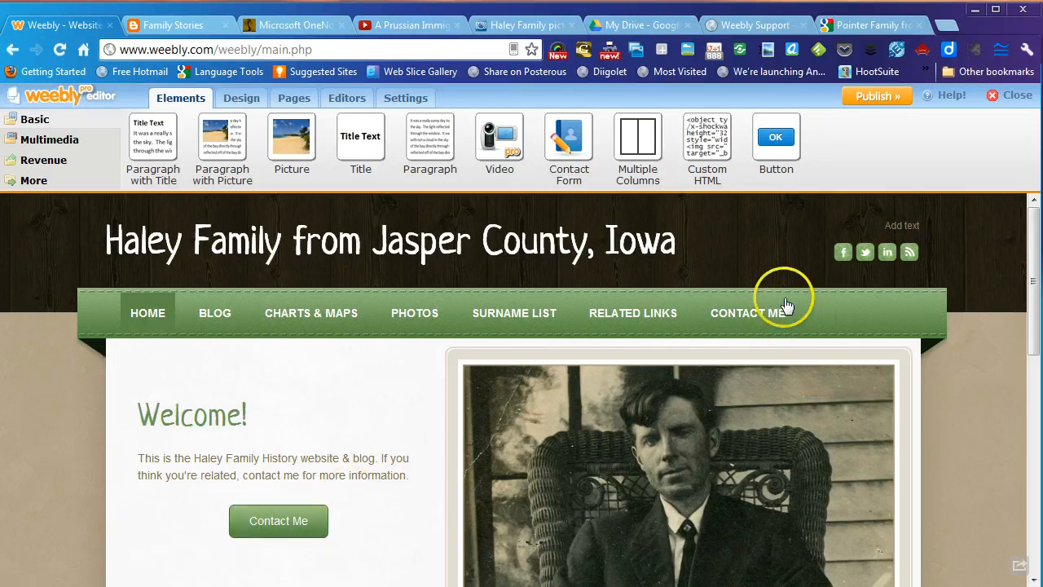
pyautogui.click(275, 520)
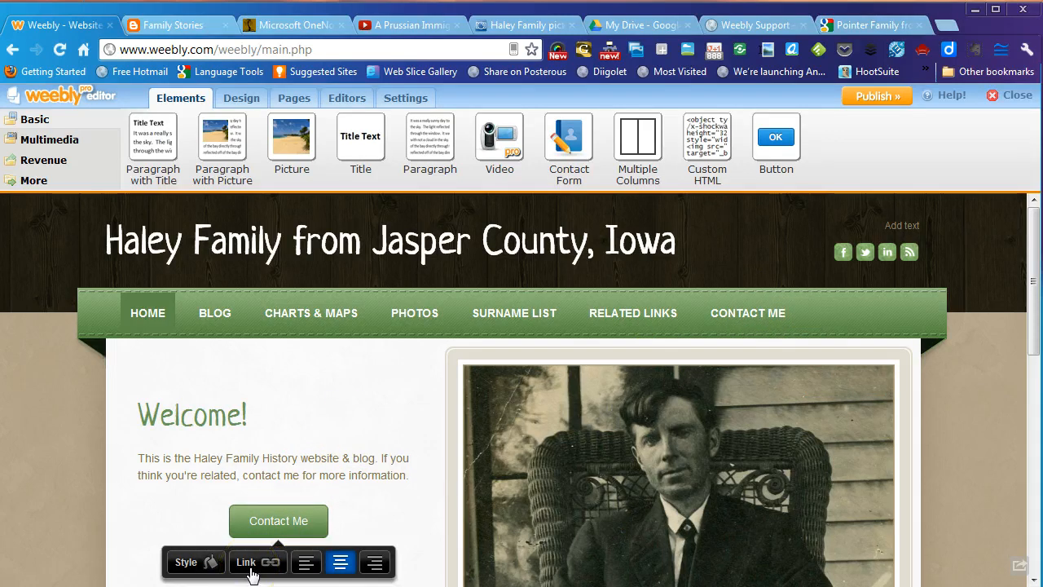
pyautogui.click(275, 520)
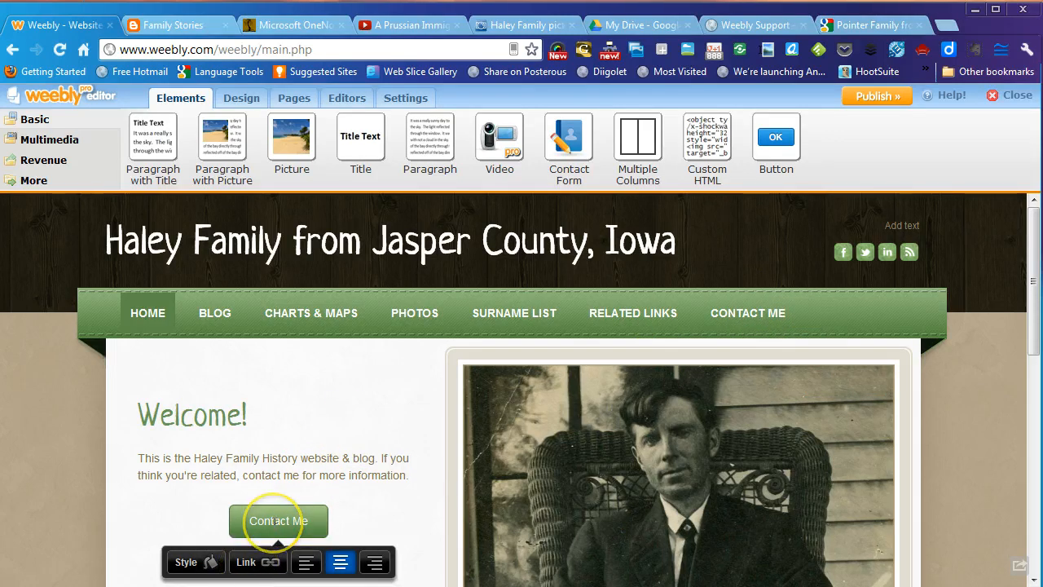
pyautogui.click(268, 563)
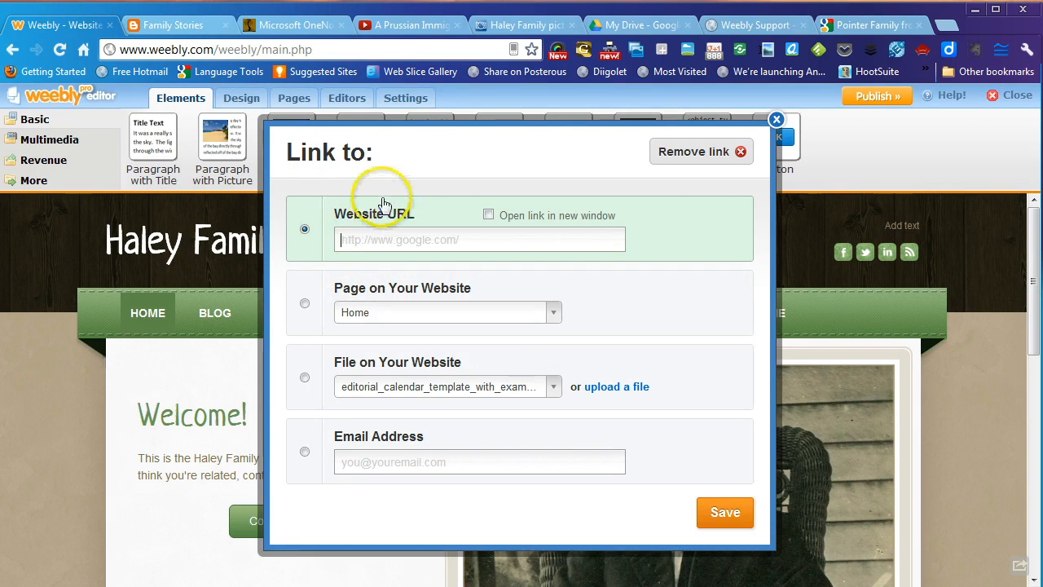
pyautogui.click(306, 303)
pyautogui.click(516, 240)
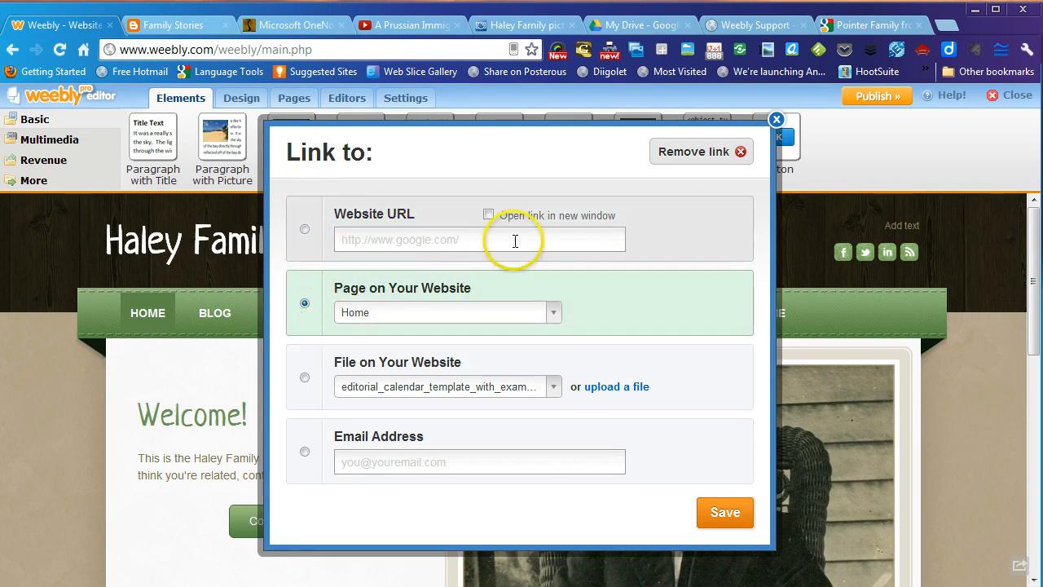
pyautogui.click(487, 216)
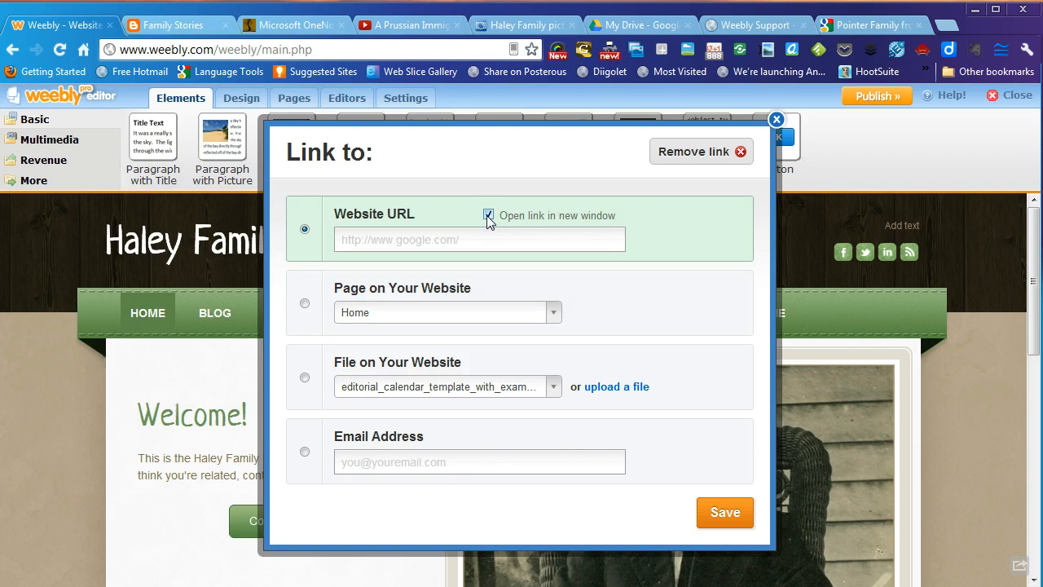
pyautogui.click(304, 304)
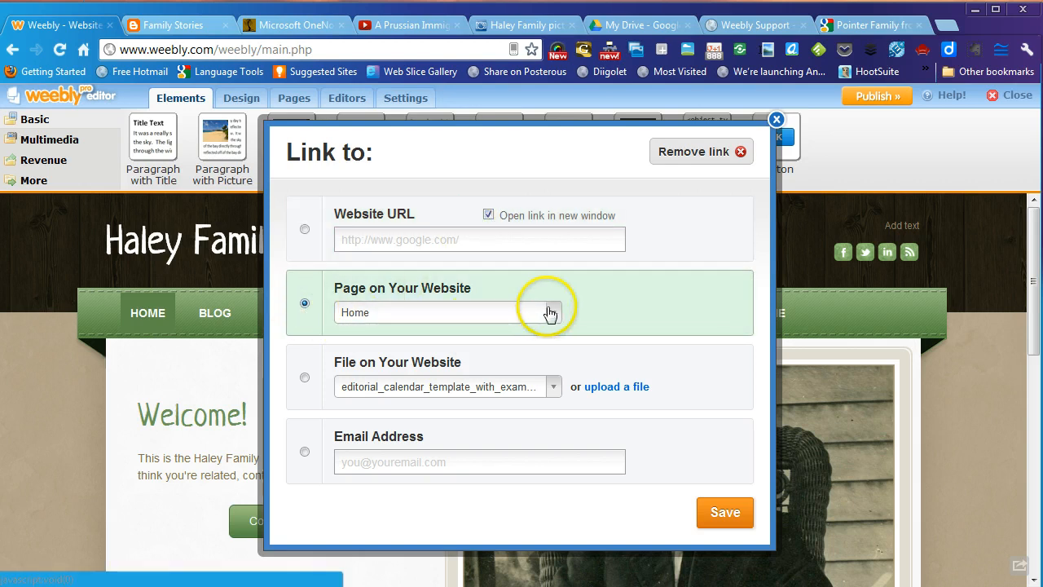
pyautogui.click(549, 313)
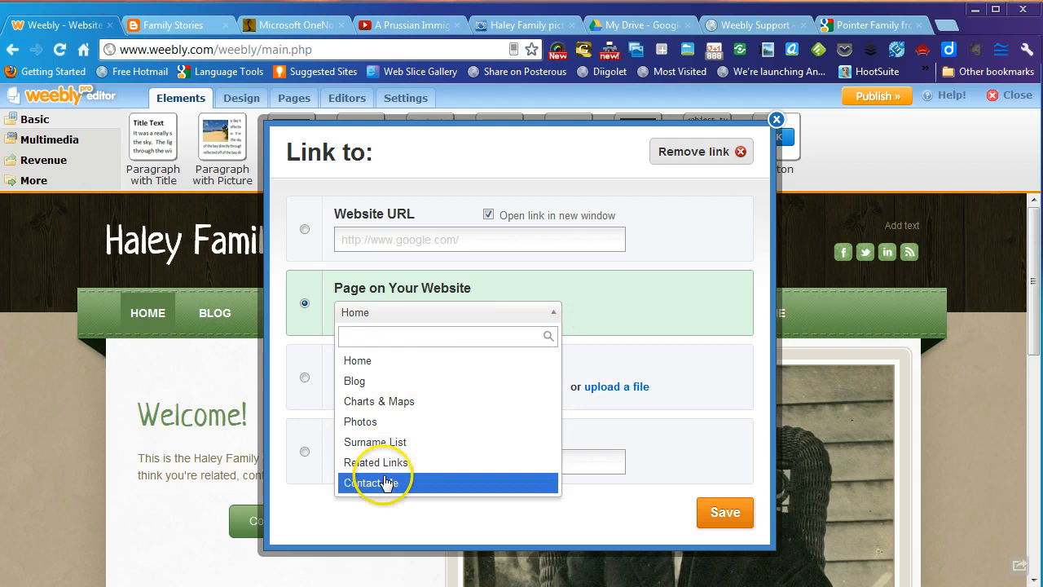
pyautogui.click(383, 485)
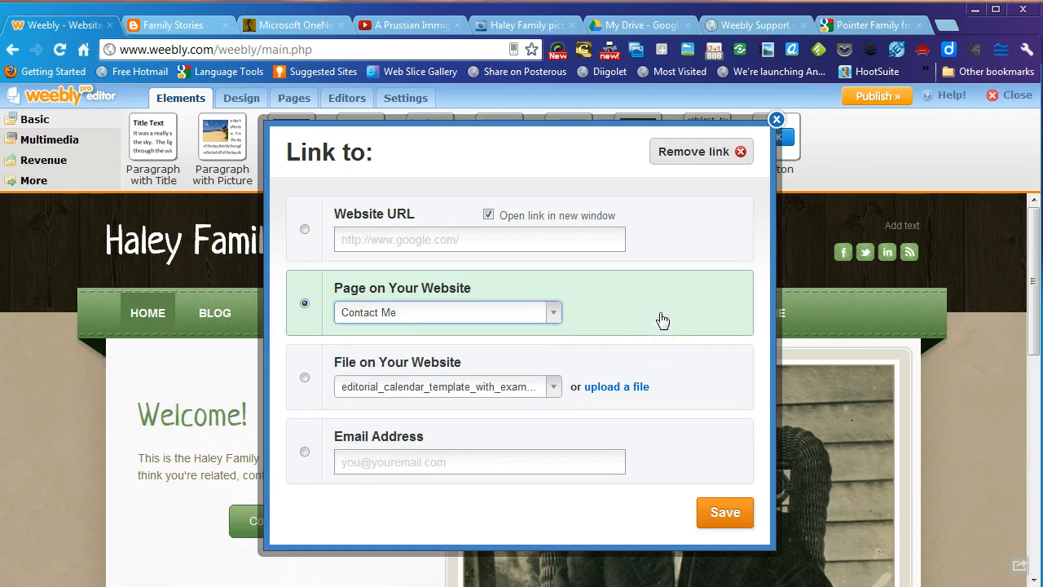
pyautogui.click(614, 291)
pyautogui.click(716, 512)
pyautogui.click(256, 512)
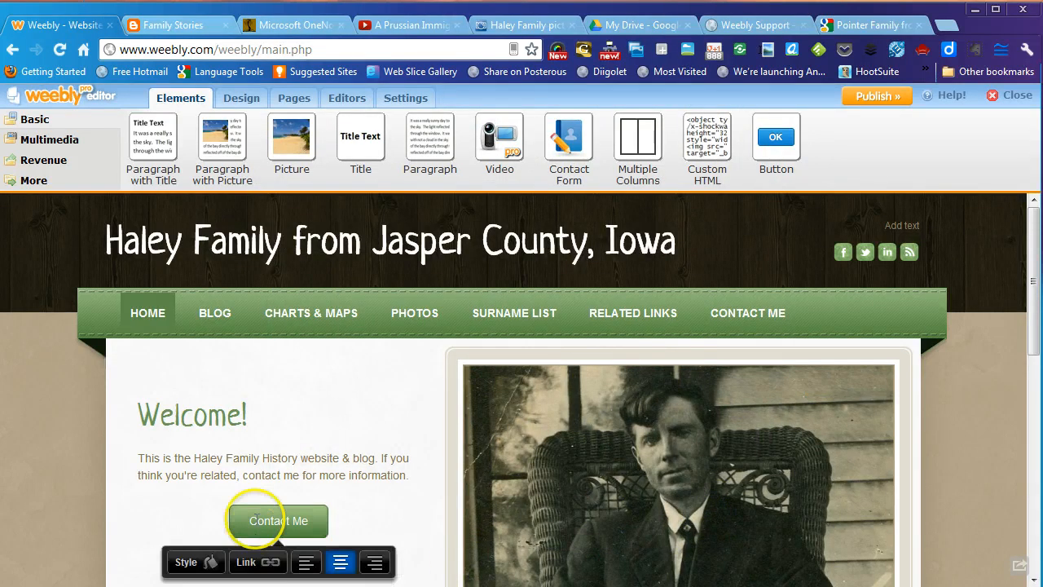
pyautogui.click(379, 520)
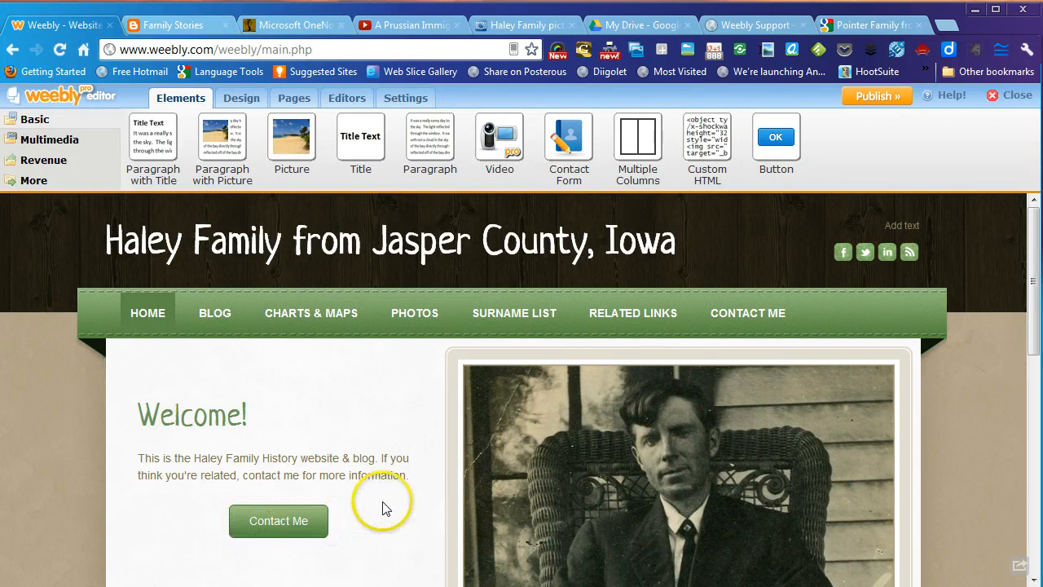
pyautogui.scroll(-1, 960, 403)
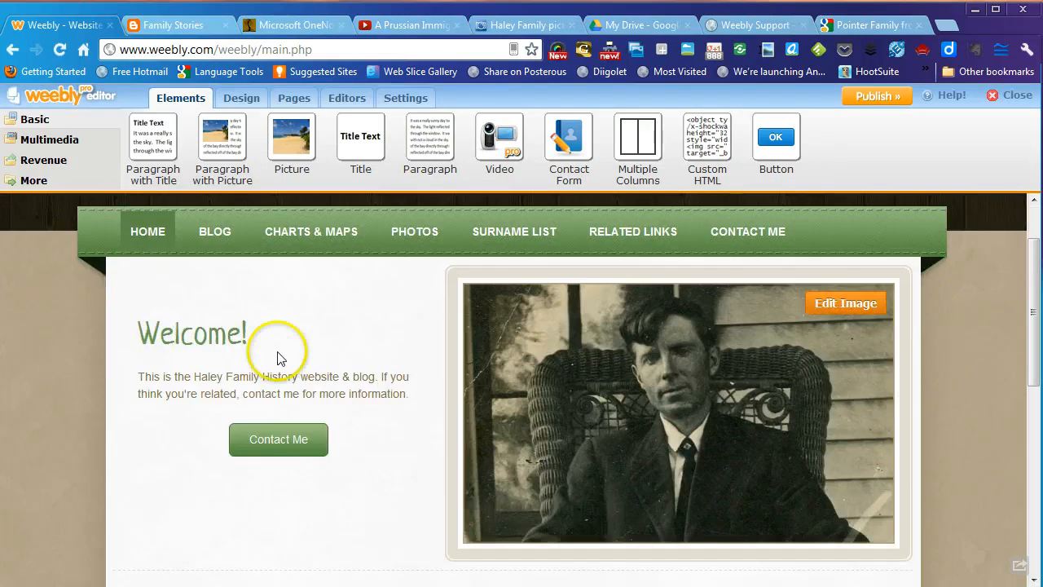
pyautogui.scroll(-3, 962, 322)
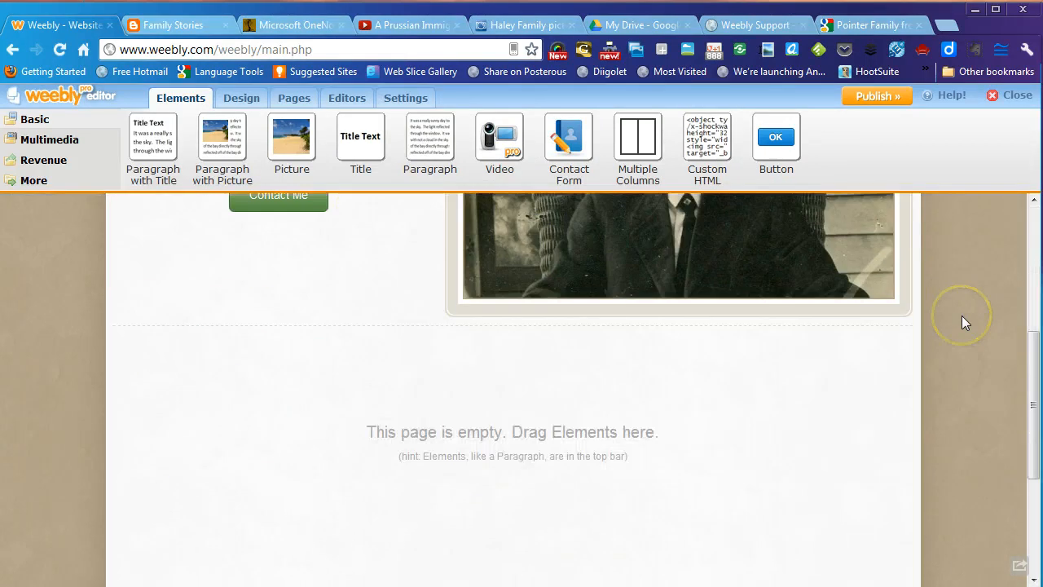
pyautogui.scroll(-2, 962, 322)
pyautogui.scroll(2, 962, 322)
pyautogui.scroll(-1, 962, 323)
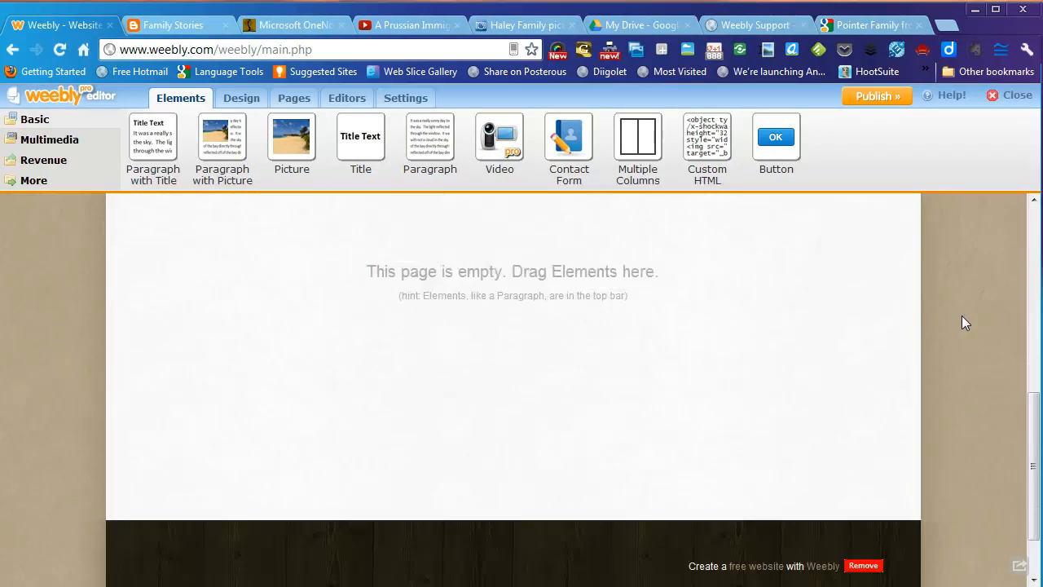
pyautogui.scroll(1, 962, 323)
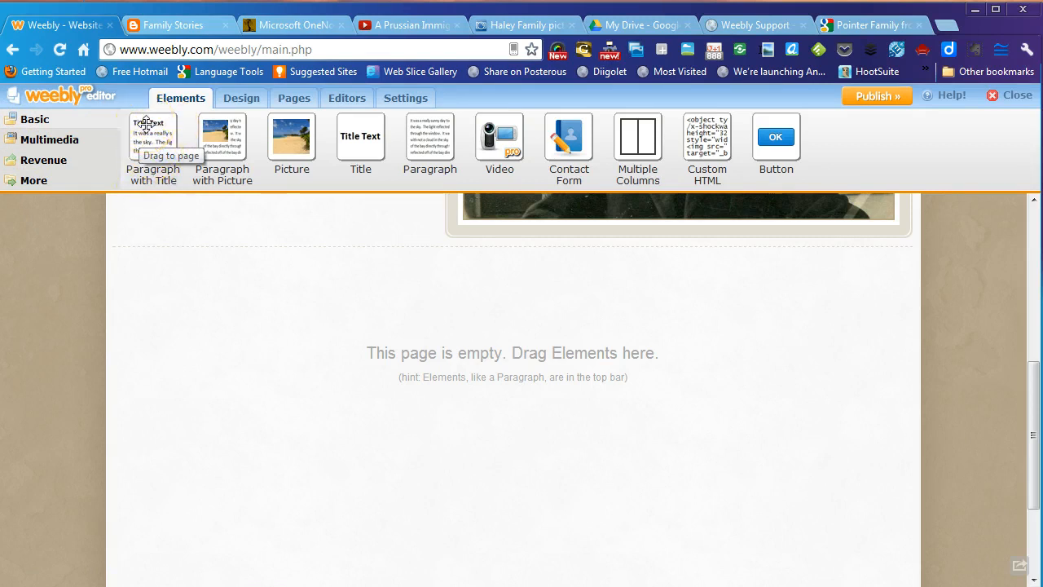
# - Add Paragraph with Title, Paragraph with Picture, Picture and Title elements below the photo
pyautogui.moveTo(146, 124); pyautogui.dragTo(340, 345)
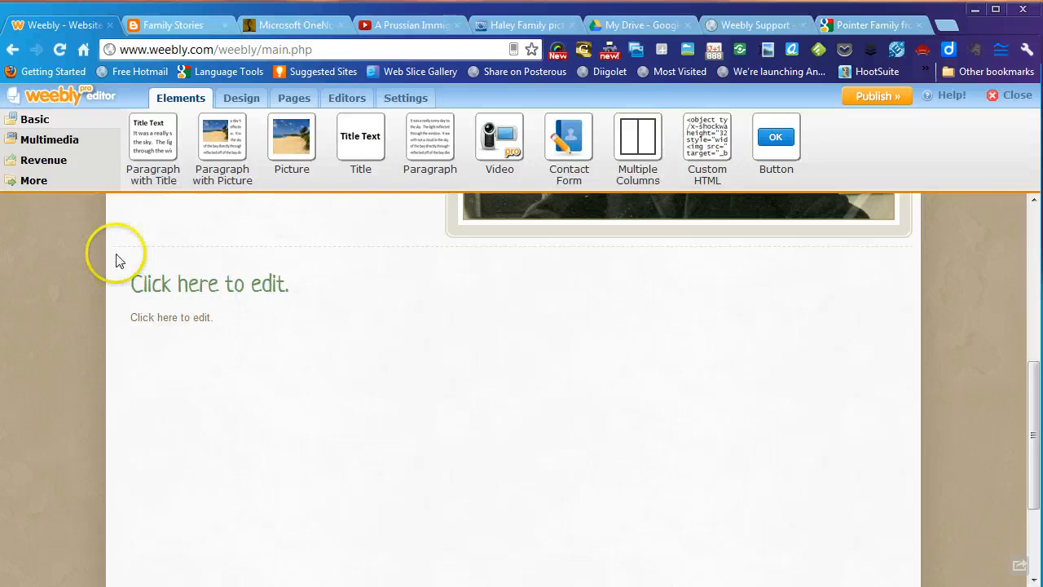
pyautogui.moveTo(225, 137); pyautogui.dragTo(210, 326)
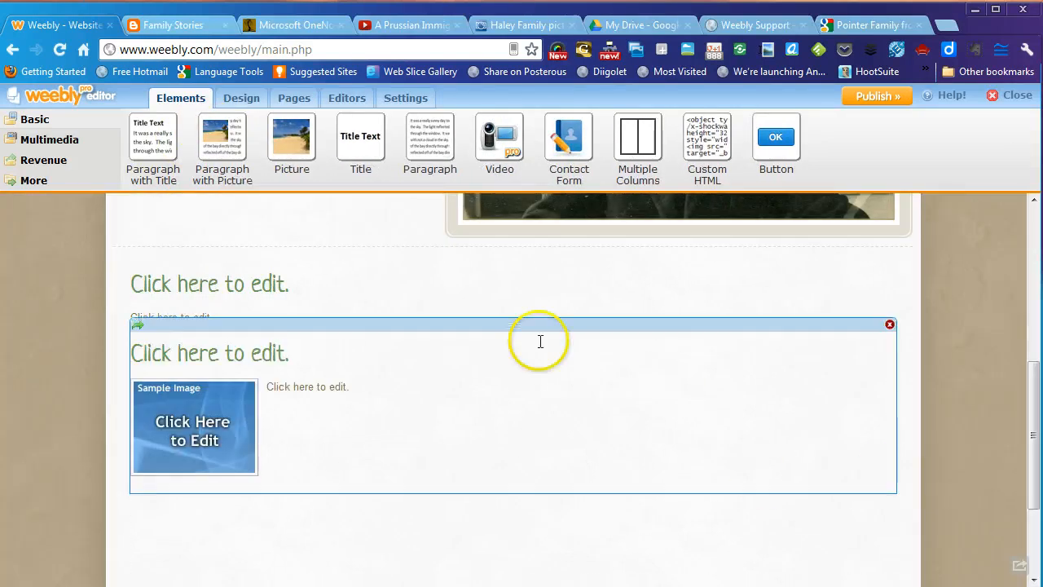
pyautogui.moveTo(292, 140); pyautogui.dragTo(261, 540)
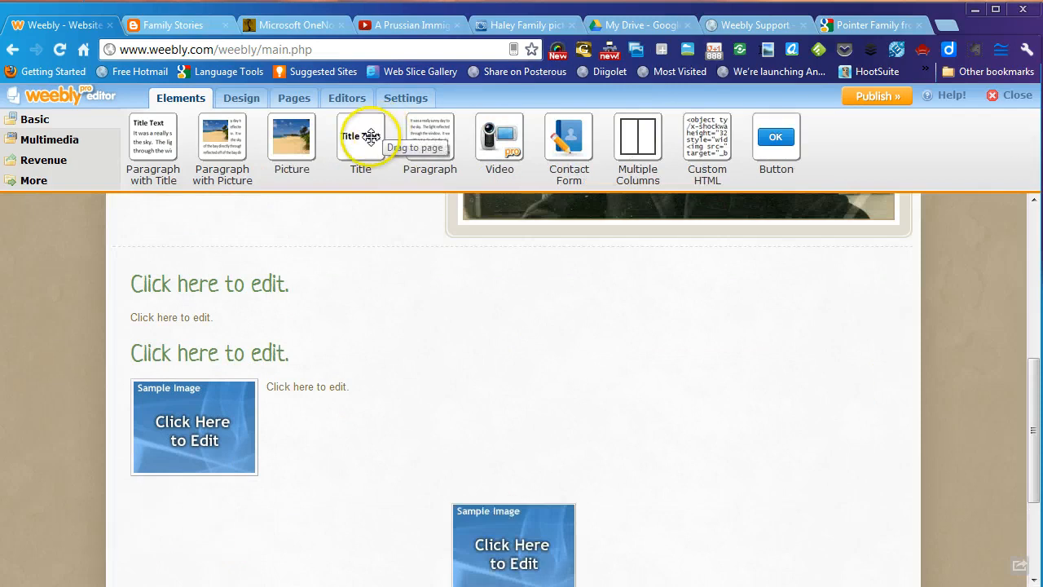
pyautogui.moveTo(367, 144); pyautogui.dragTo(393, 492)
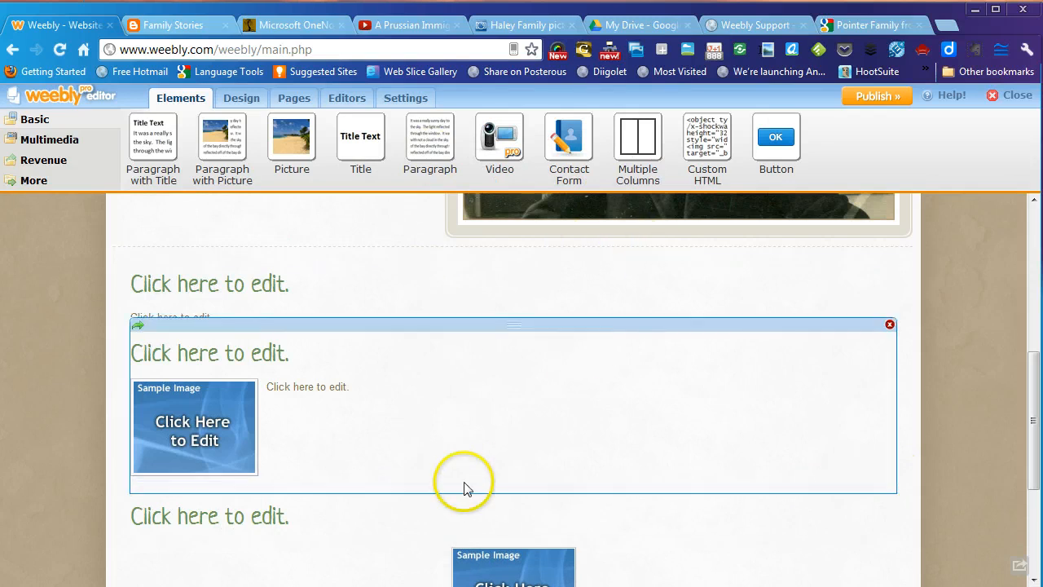
# - Add a two-column block with a Paragraph with Picture on the left and a Picture on the right
pyautogui.scroll(-2, 706, 362)
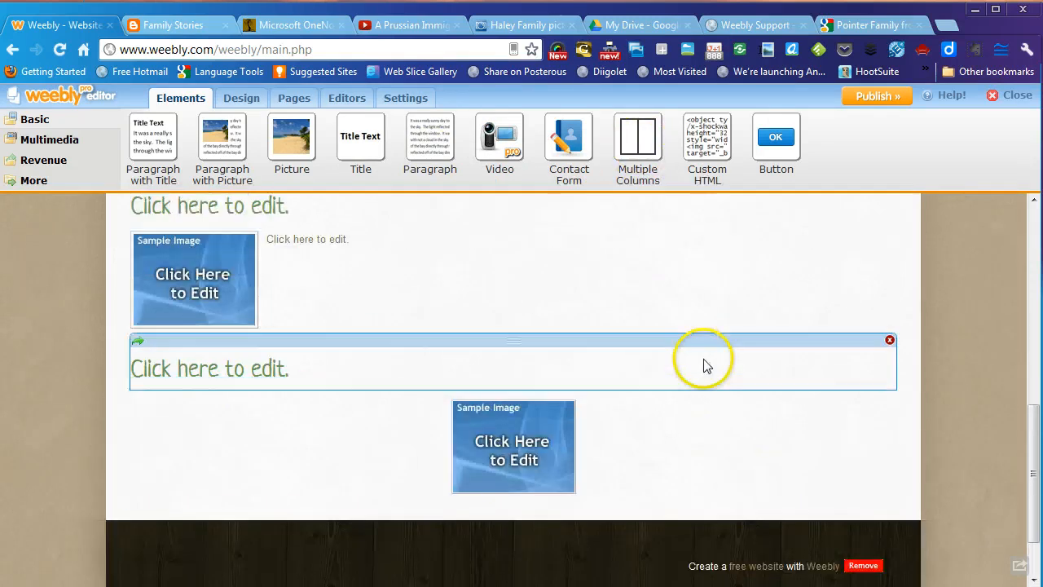
pyautogui.scroll(-1, 705, 365)
pyautogui.moveTo(638, 137); pyautogui.dragTo(523, 460)
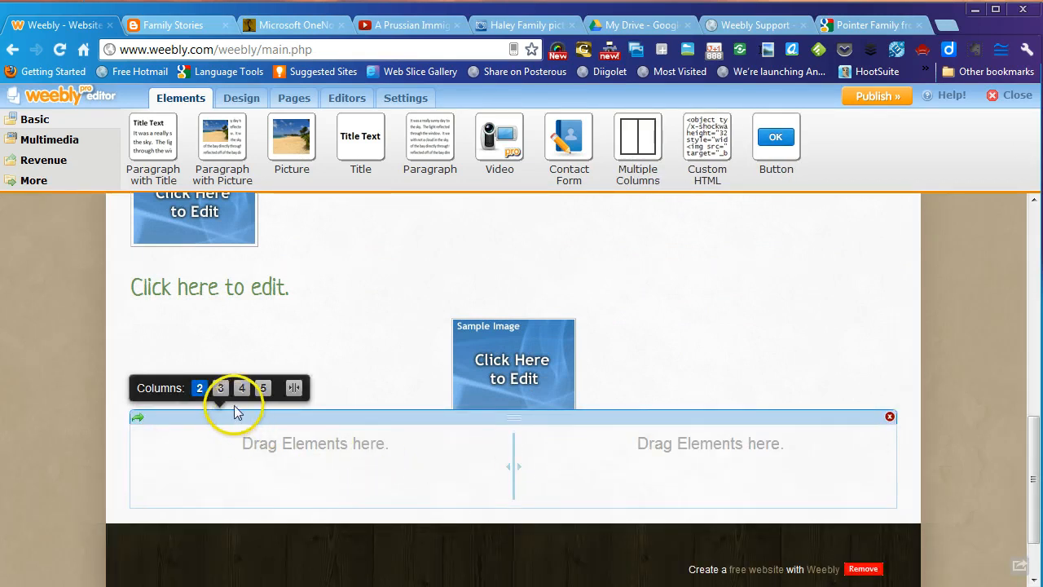
pyautogui.click(263, 389)
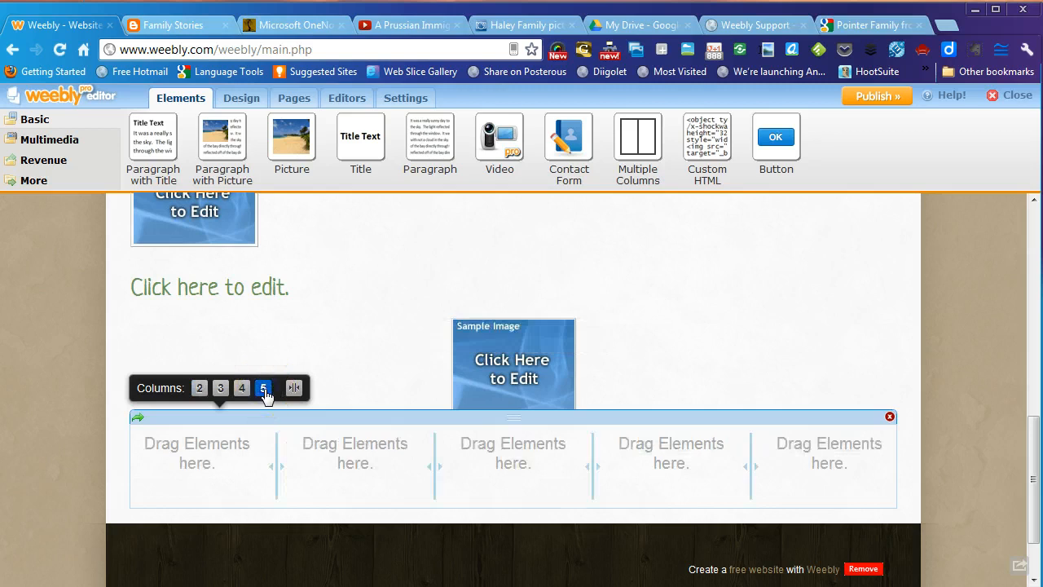
pyautogui.click(200, 388)
pyautogui.moveTo(223, 151); pyautogui.dragTo(285, 471)
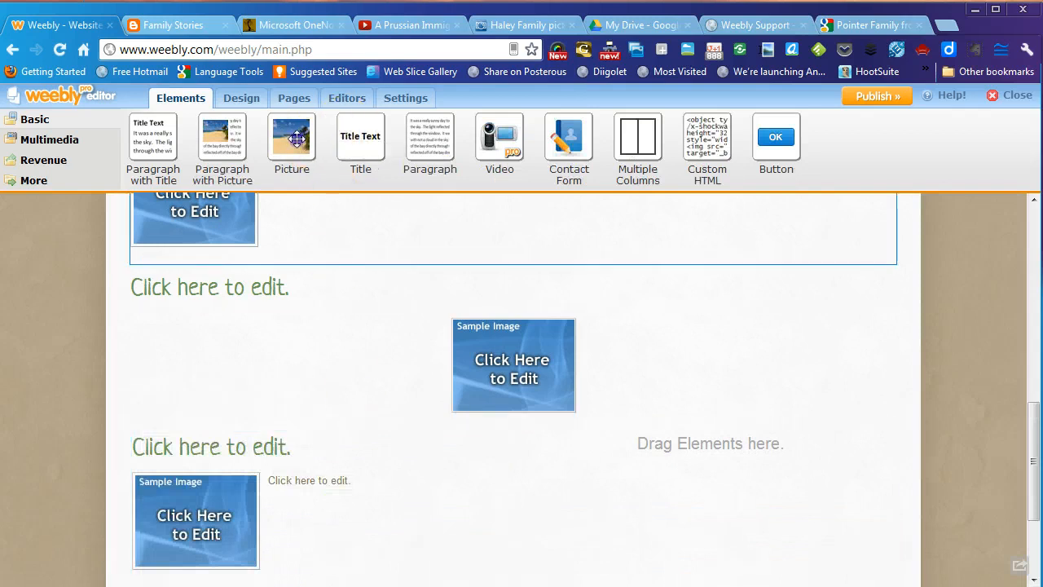
pyautogui.moveTo(298, 141); pyautogui.dragTo(661, 478)
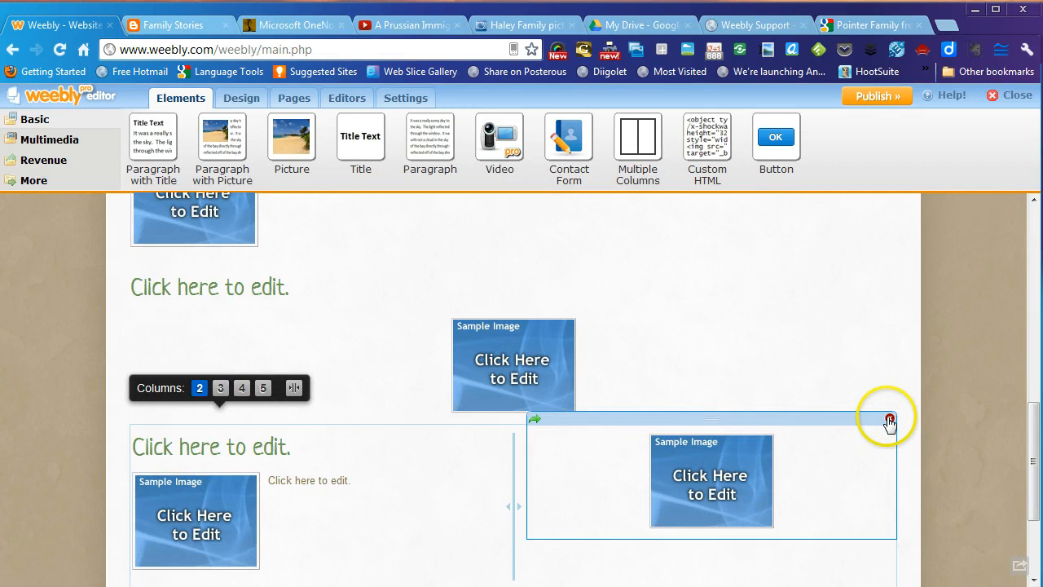
# - Delete the right-column picture, the two-column block and another extra element
pyautogui.click(887, 419)
pyautogui.click(492, 382)
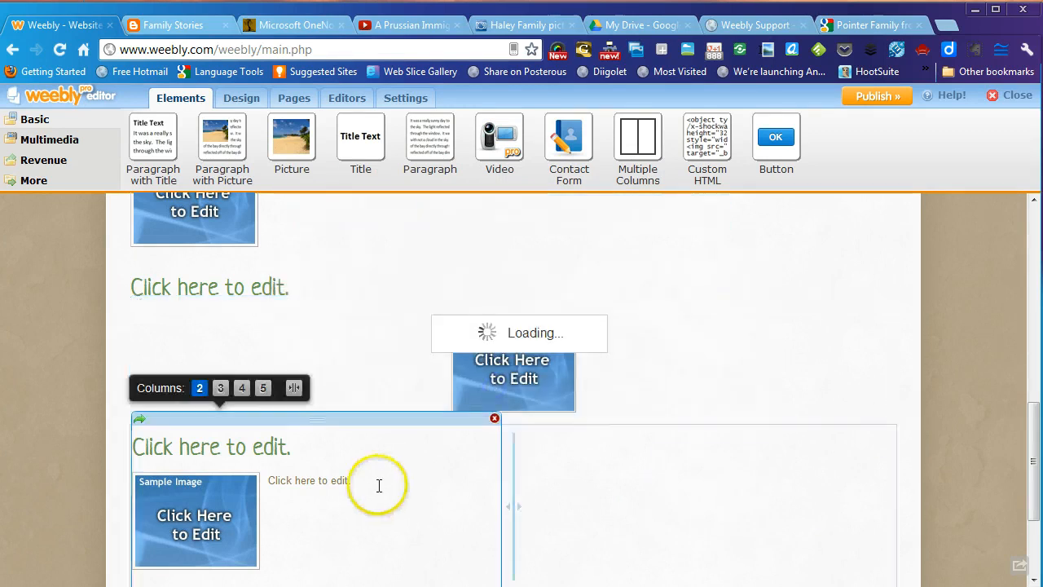
pyautogui.click(494, 419)
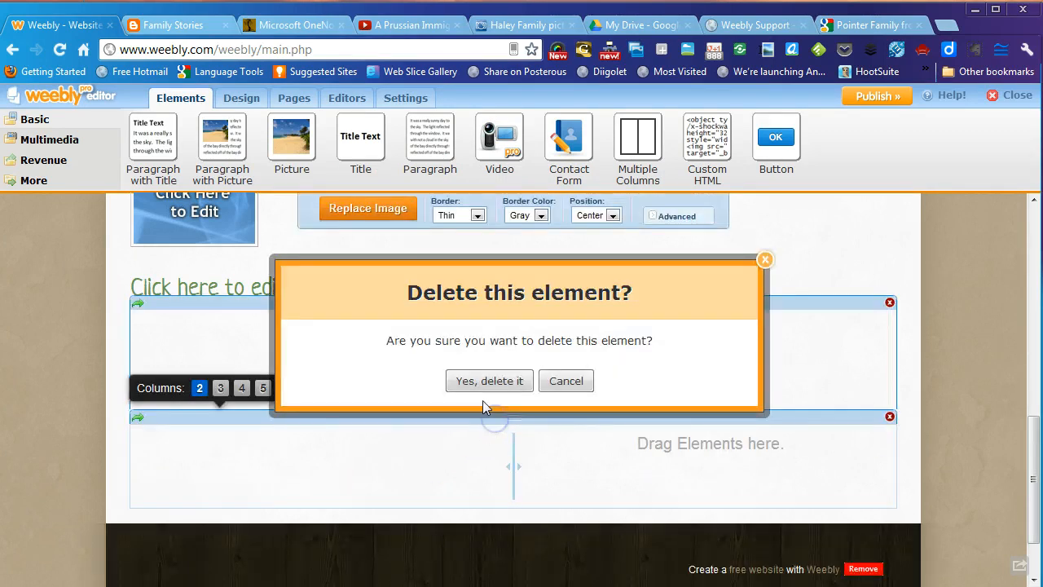
pyautogui.click(489, 383)
pyautogui.click(888, 419)
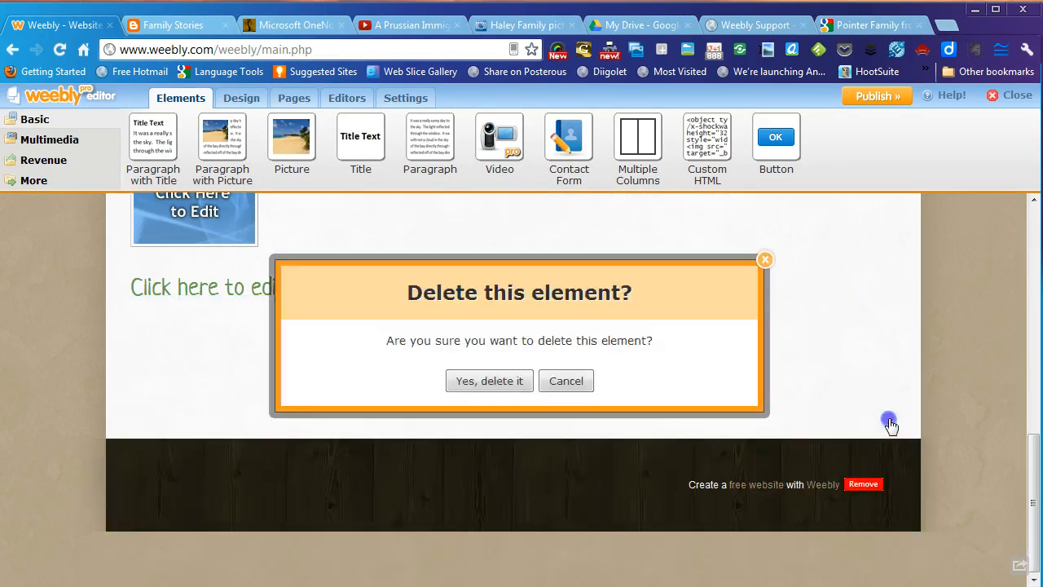
pyautogui.click(490, 381)
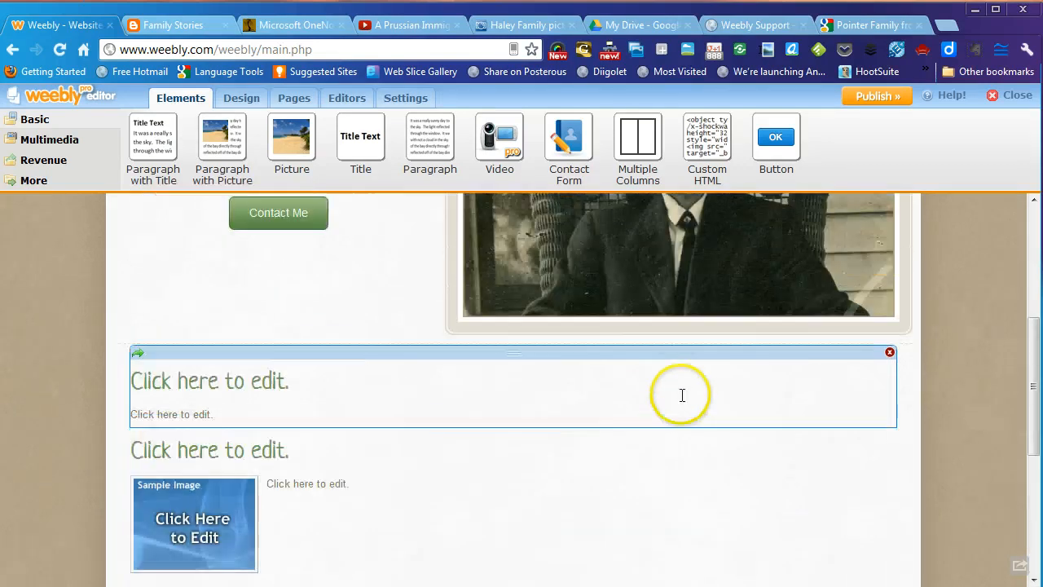
# - Delete the extra picture-with-paragraph block, the leftover title and one more placeholder
pyautogui.scroll(-2, 682, 395)
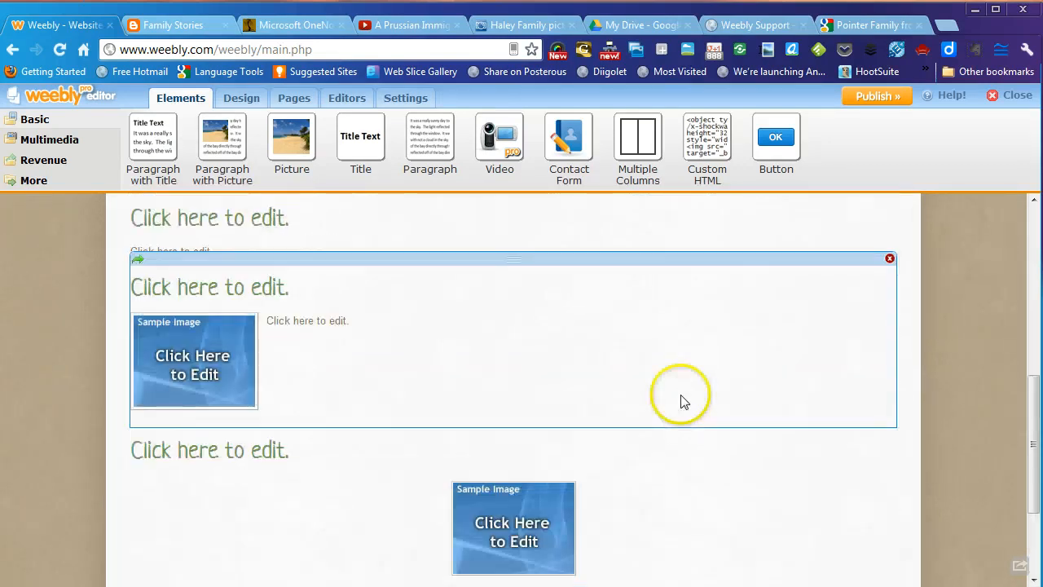
pyautogui.click(888, 463)
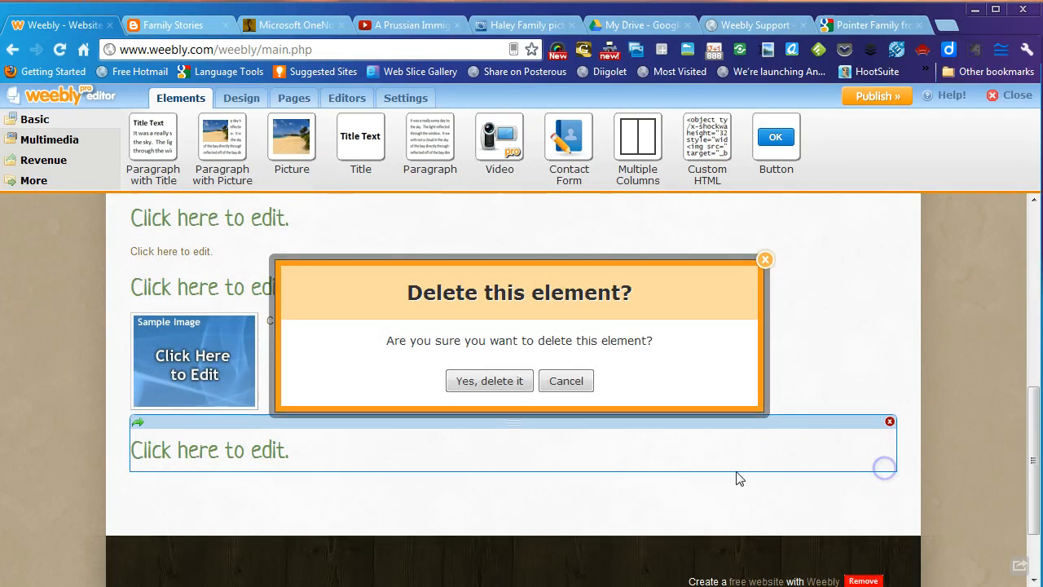
pyautogui.click(490, 381)
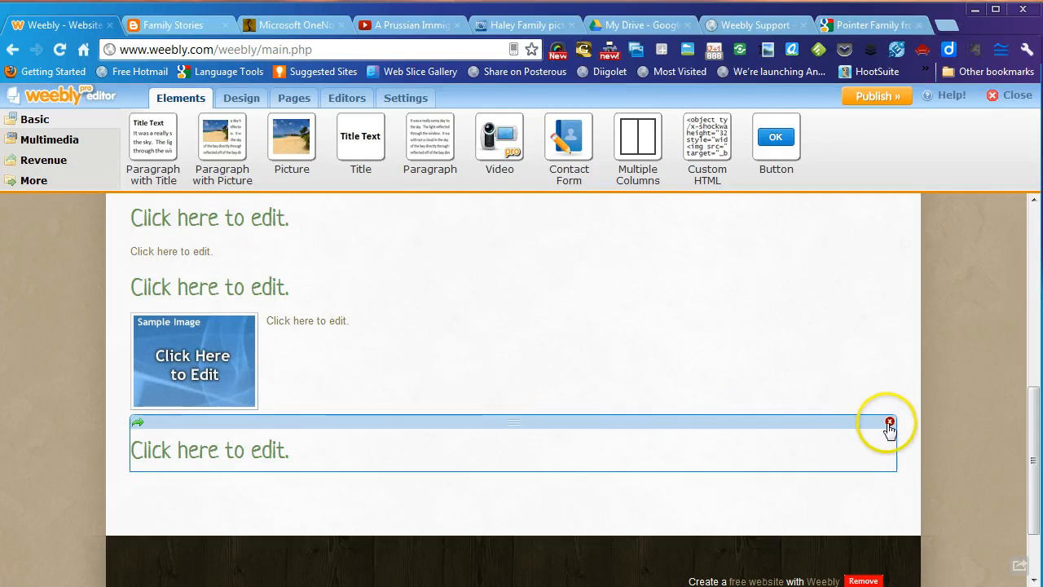
pyautogui.click(890, 422)
pyautogui.click(503, 379)
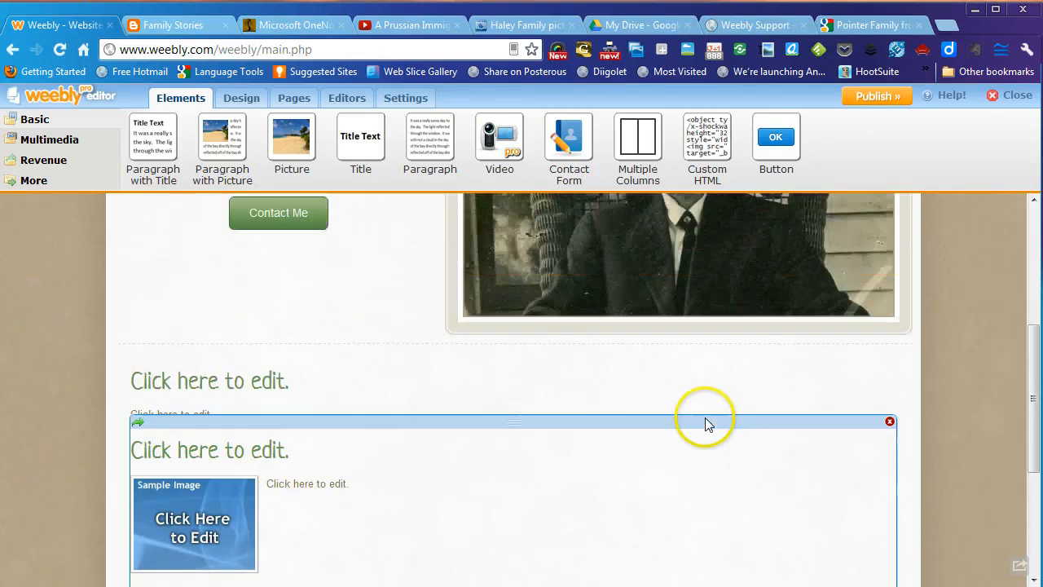
pyautogui.click(890, 352)
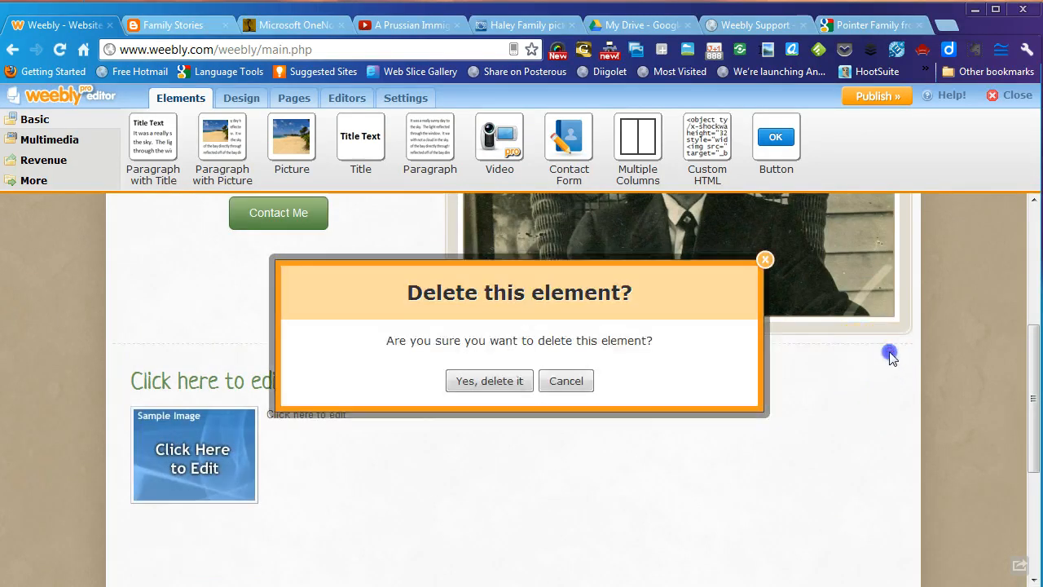
pyautogui.click(513, 383)
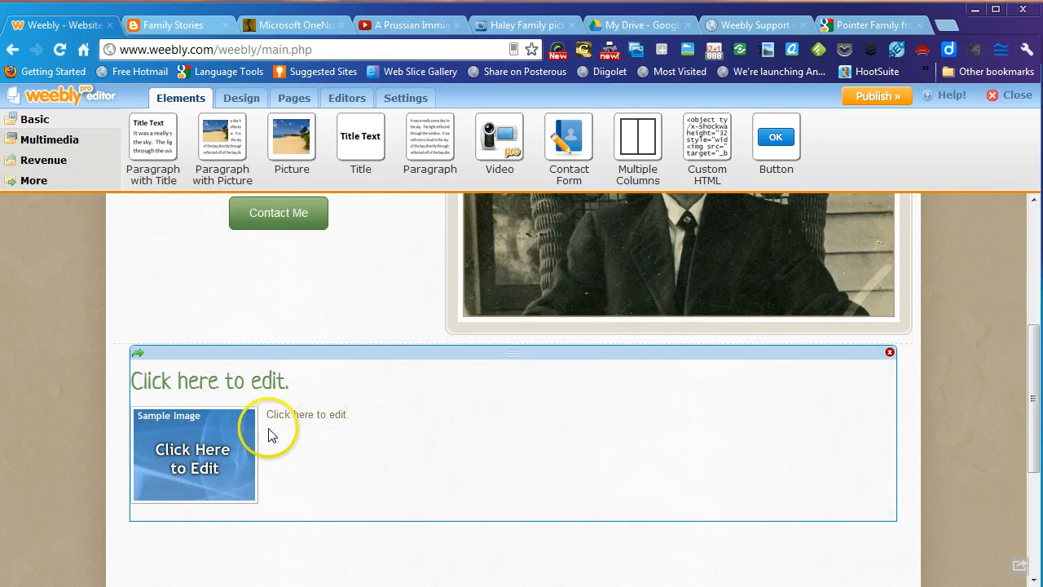
# - Edit the block's heading to read 'The Haley Family', then move into the paragraph text
pyautogui.click(294, 379)
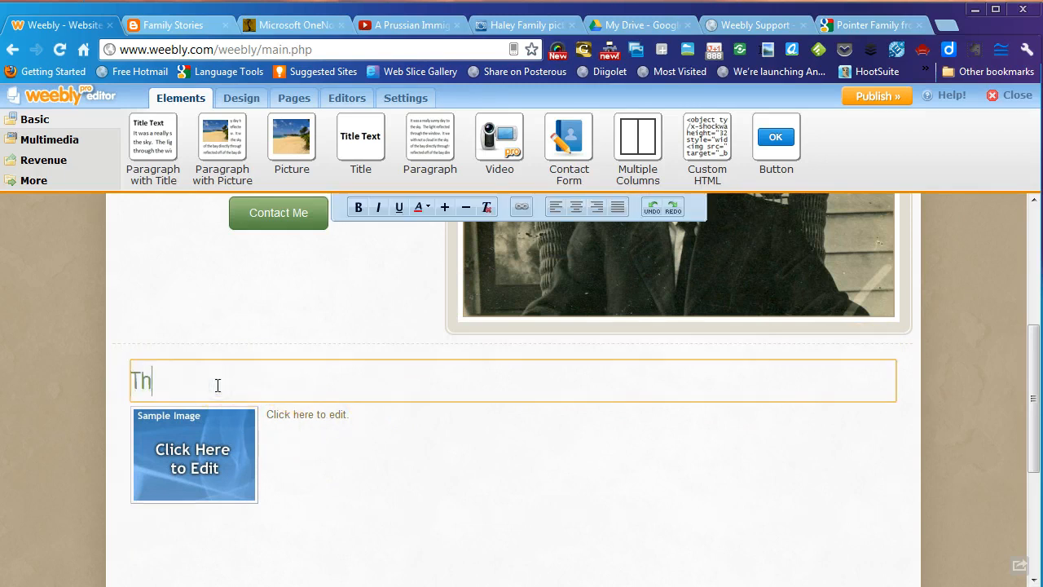
pyautogui.click(308, 420)
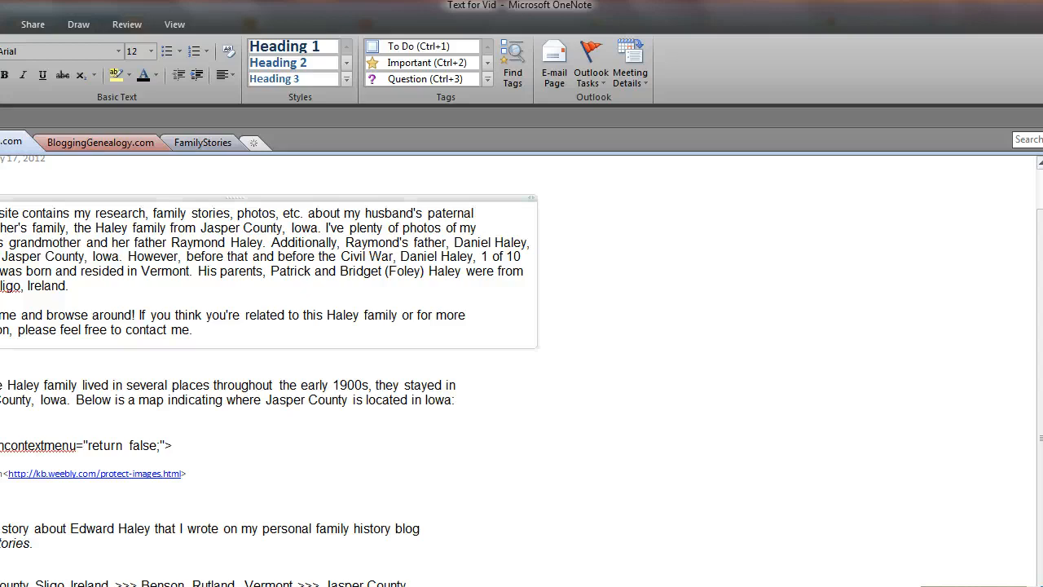
# - Select the two Haley family welcome paragraphs in OneNote and copy them
pyautogui.moveTo(82, 252); pyautogui.dragTo(228, 353)
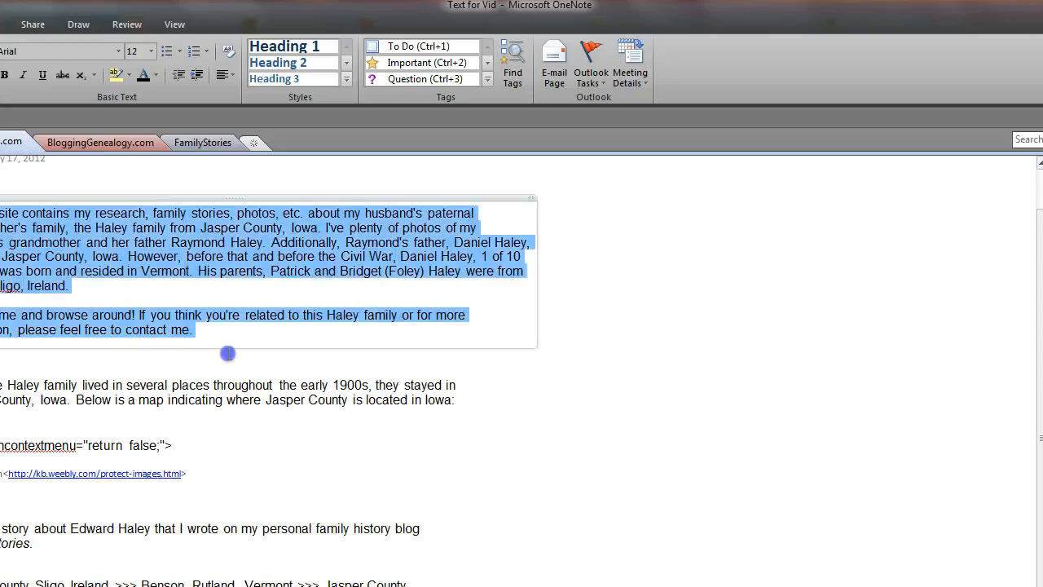
pyautogui.rightClick(236, 253)
pyautogui.click(247, 286)
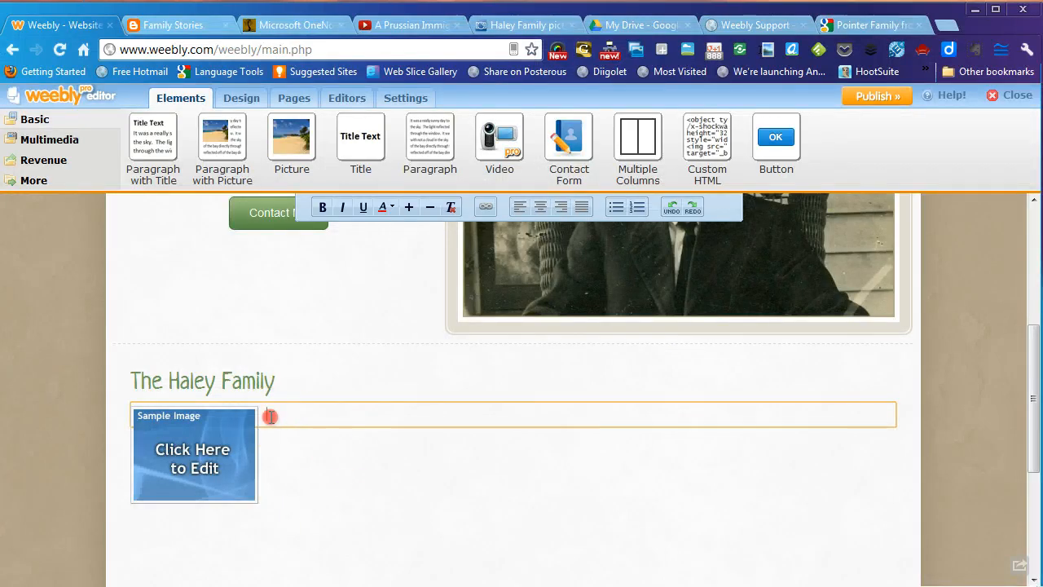
pyautogui.rightClick(272, 416)
pyautogui.click(294, 501)
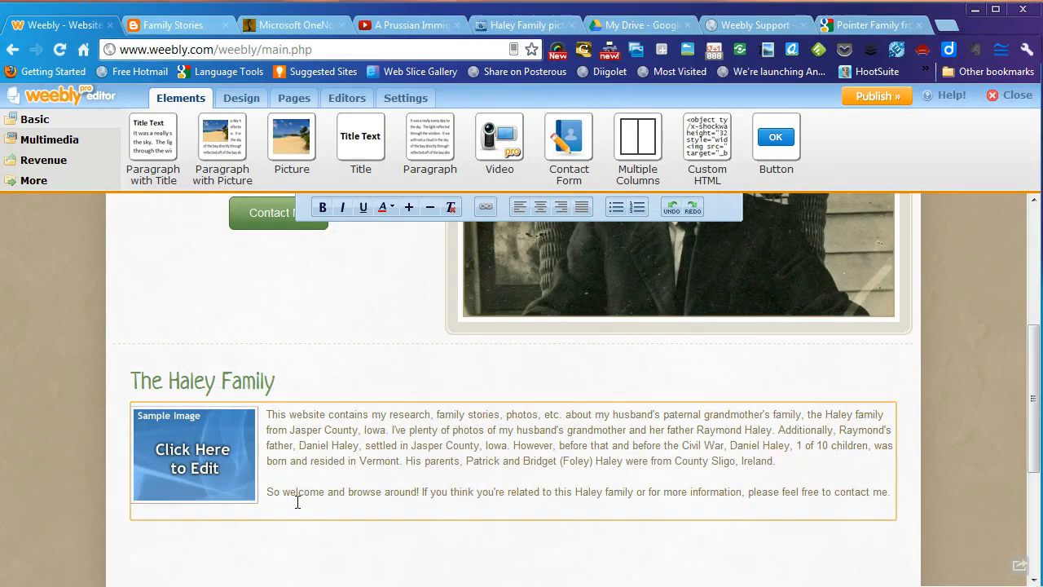
pyautogui.click(190, 467)
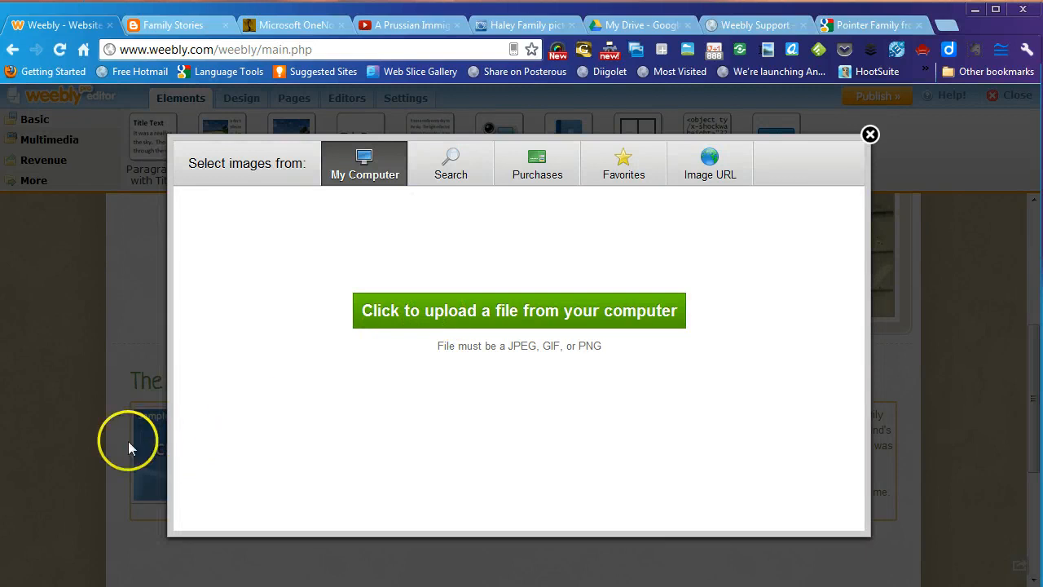
pyautogui.click(870, 135)
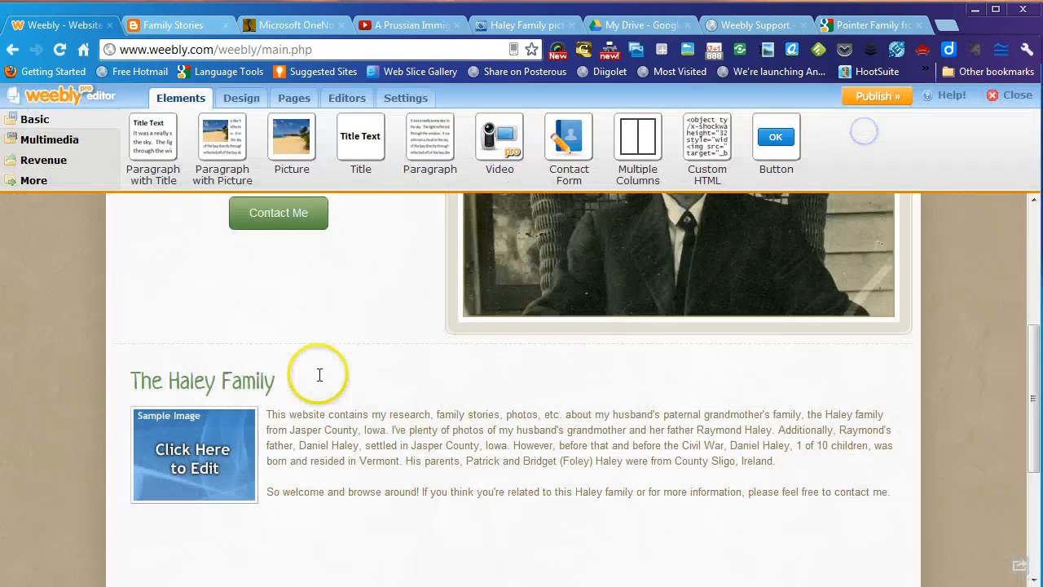
pyautogui.click(200, 469)
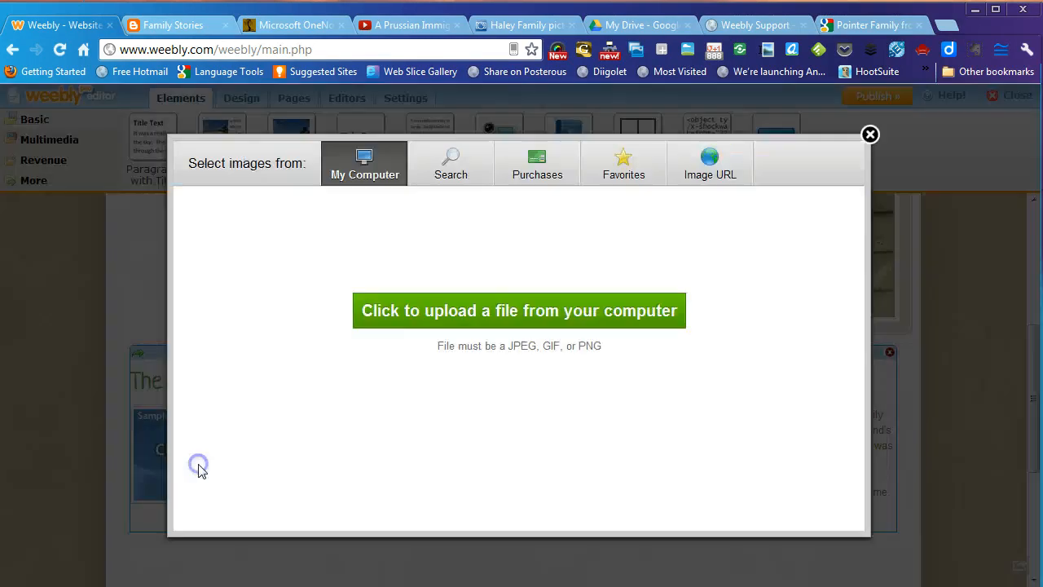
pyautogui.click(421, 313)
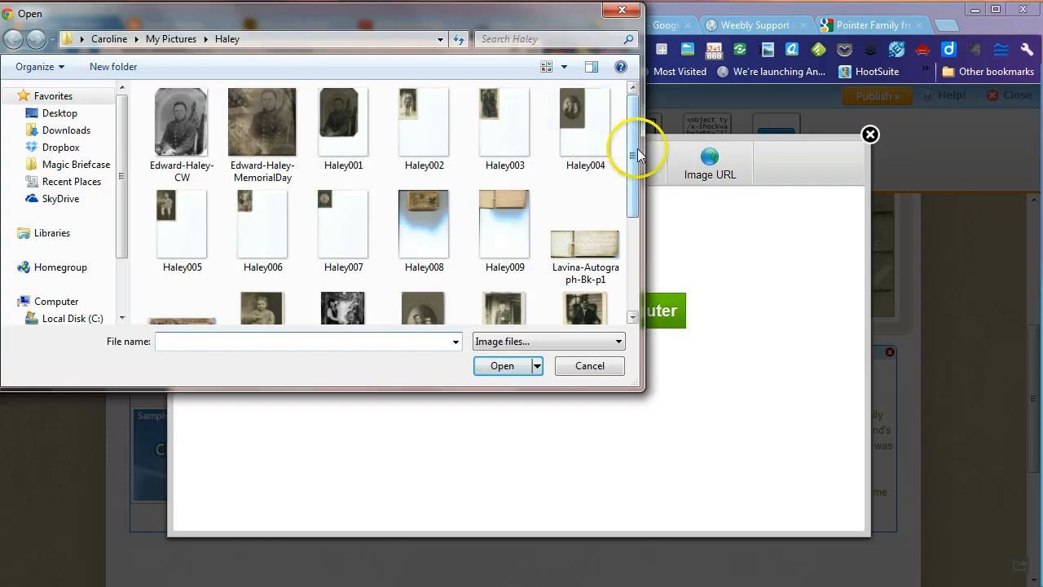
pyautogui.moveTo(634, 155); pyautogui.dragTo(625, 233)
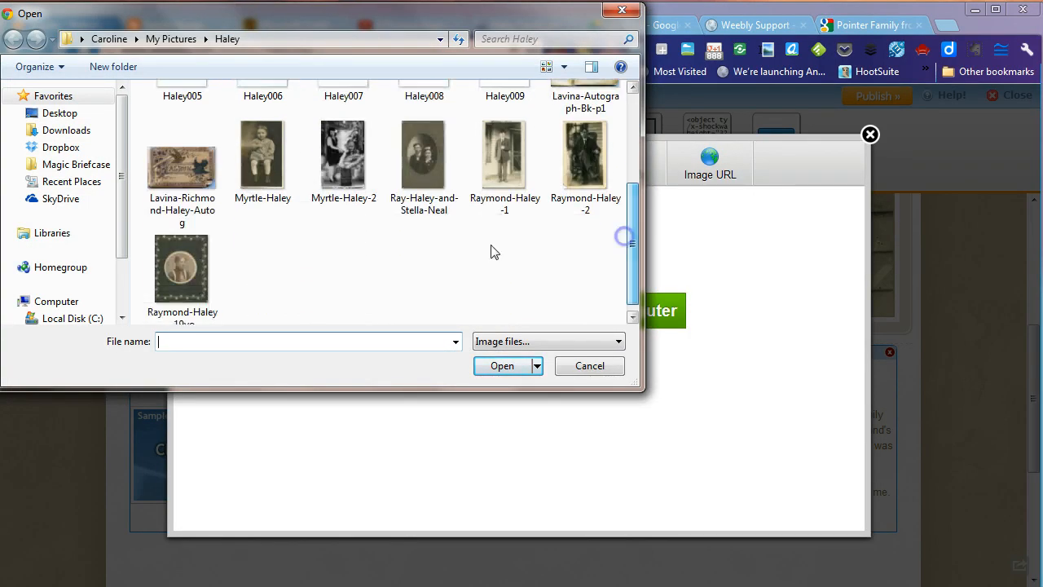
pyautogui.click(410, 163)
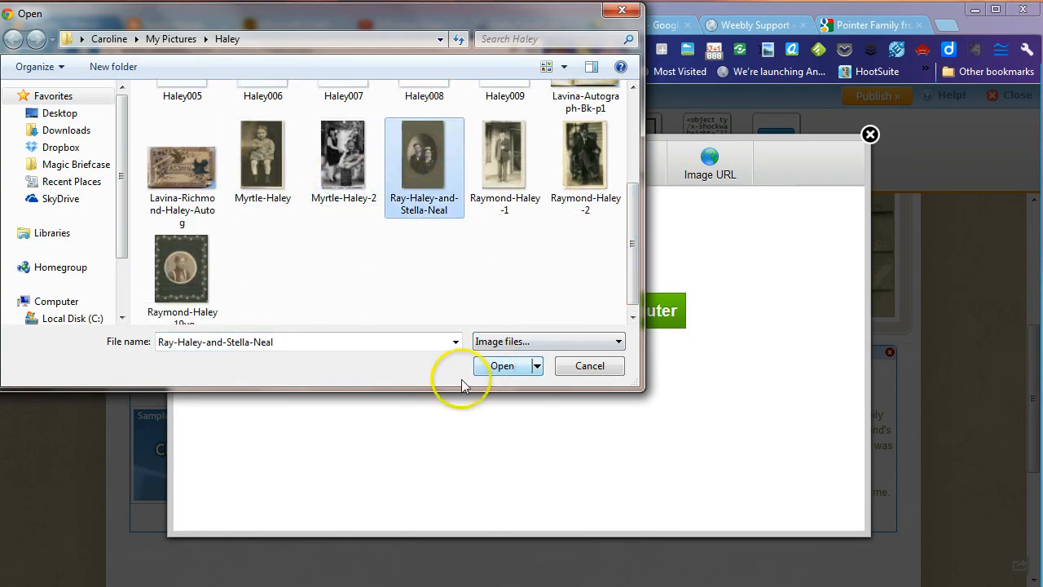
pyautogui.click(503, 366)
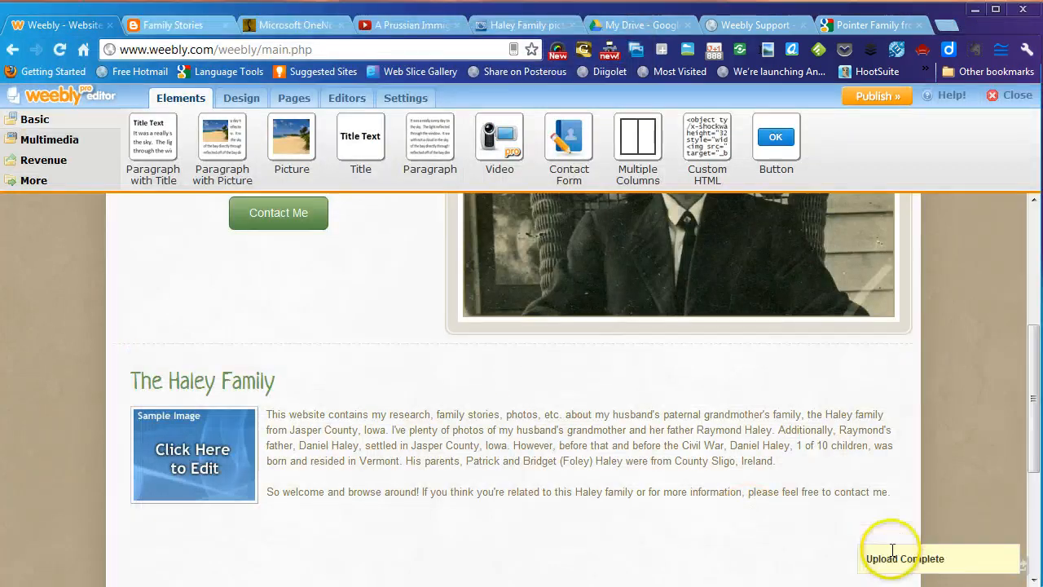
# - Shrink the Ray and Stella photo, keep a gray border, and position it left of the text
pyautogui.scroll(-3, 407, 412)
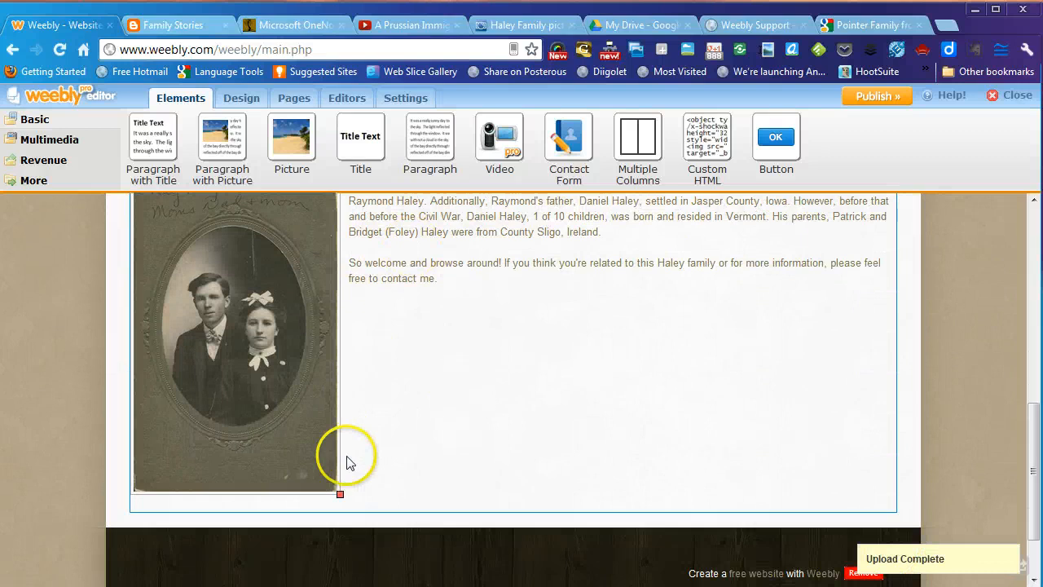
pyautogui.moveTo(339, 493); pyautogui.dragTo(302, 454)
pyautogui.scroll(2, 424, 363)
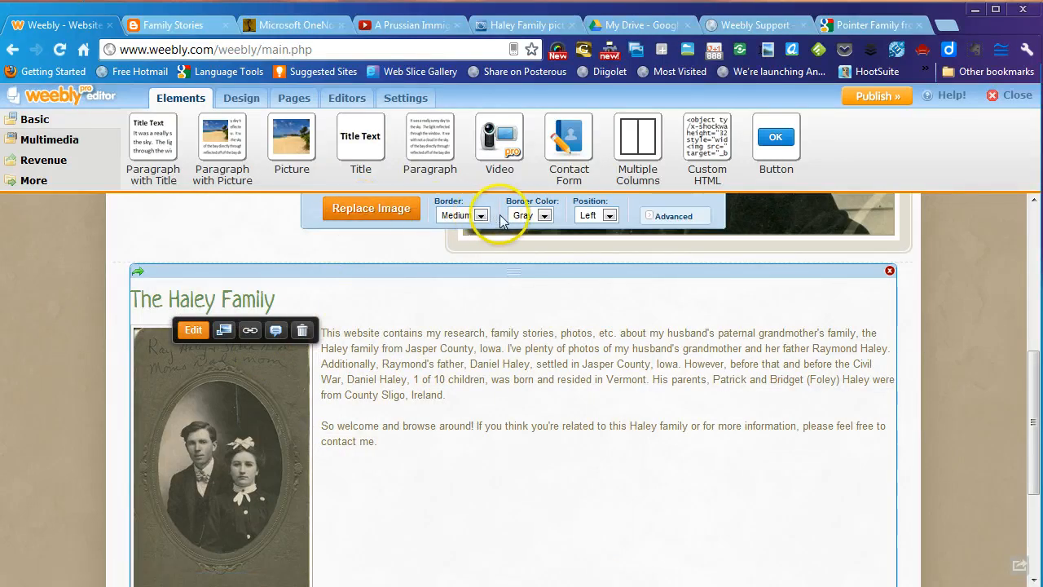
pyautogui.click(542, 215)
pyautogui.click(538, 217)
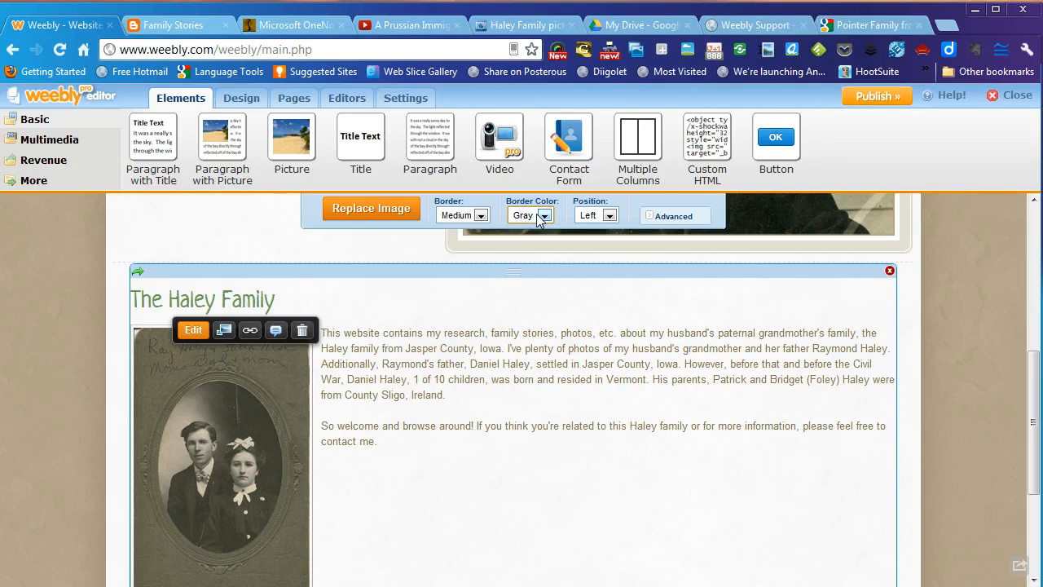
pyautogui.click(610, 216)
pyautogui.click(589, 242)
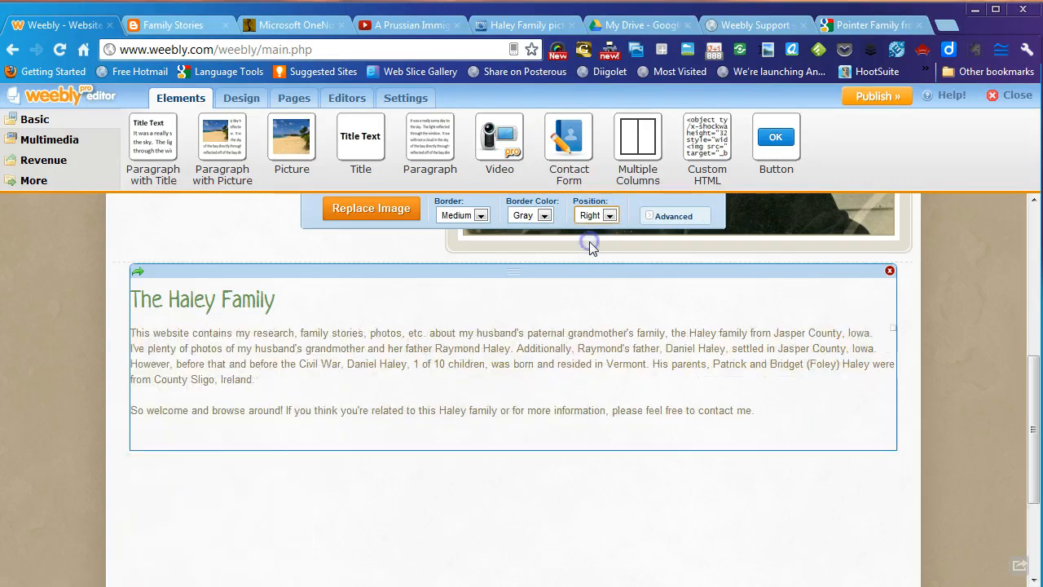
pyautogui.click(610, 216)
pyautogui.click(591, 230)
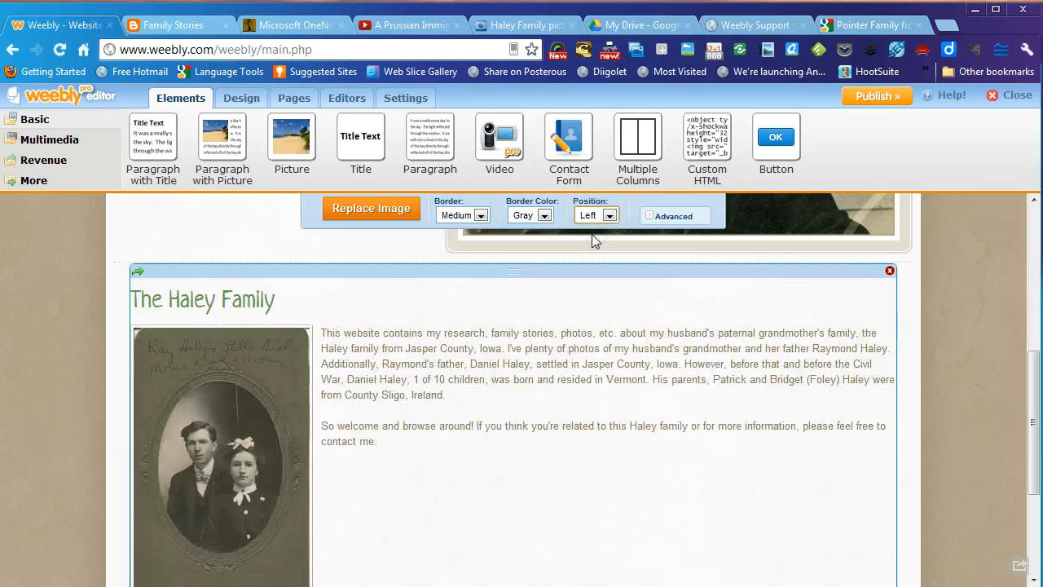
pyautogui.scroll(-1, 431, 302)
pyautogui.click(230, 323)
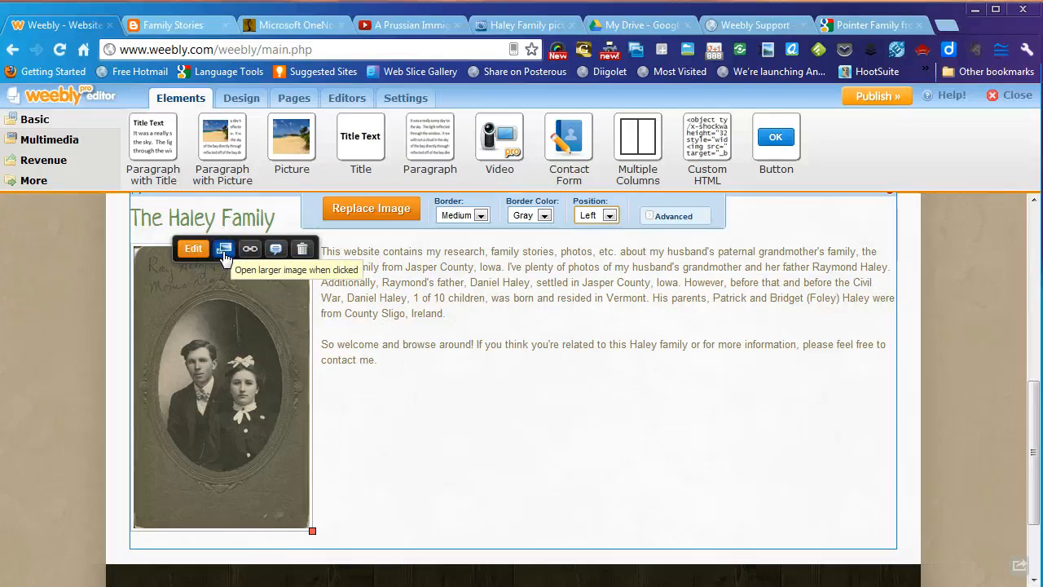
pyautogui.click(276, 254)
pyautogui.click(279, 272)
pyautogui.click(848, 492)
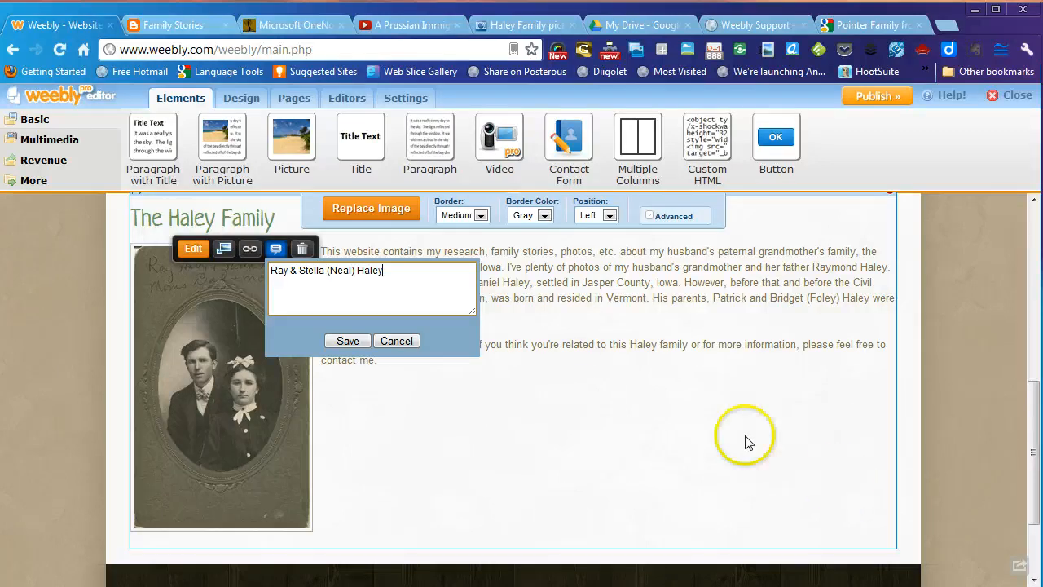
pyautogui.click(343, 341)
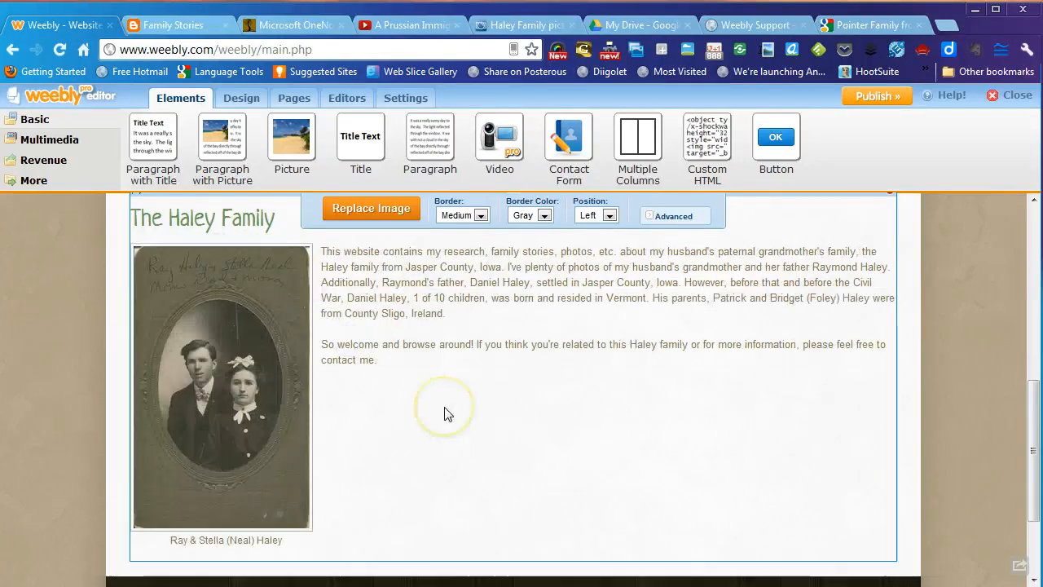
pyautogui.scroll(2, 445, 410)
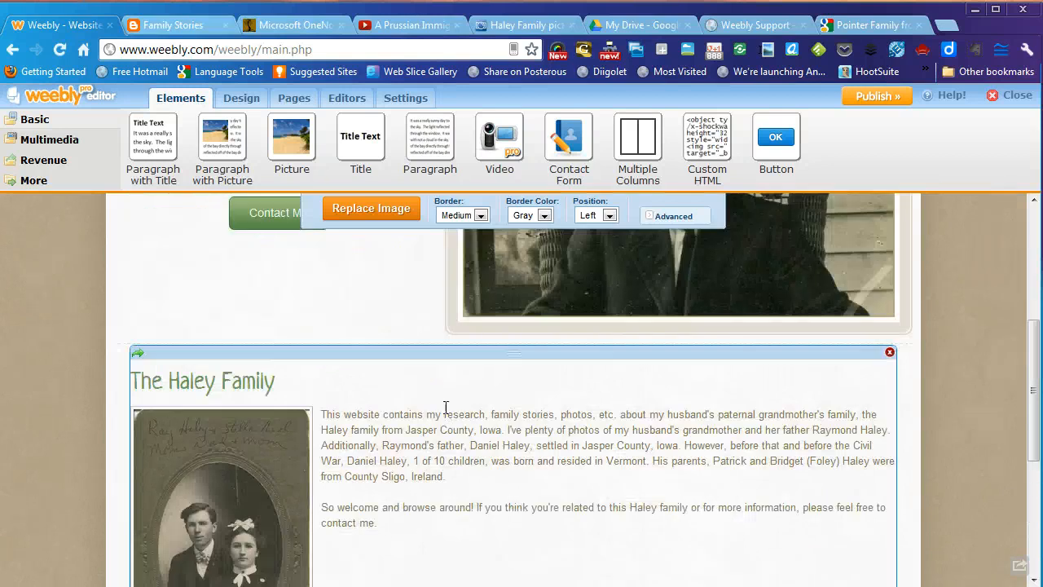
pyautogui.scroll(-2, 445, 408)
pyautogui.click(450, 399)
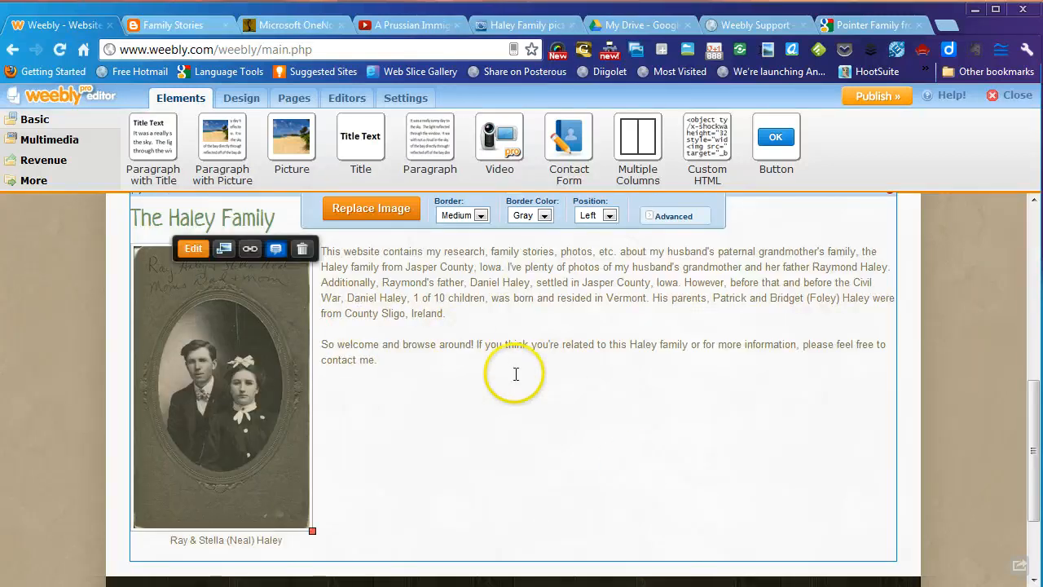
# - In Design Options > Design Elements, switch the phone number field off, leaving social icons on
pyautogui.click(236, 107)
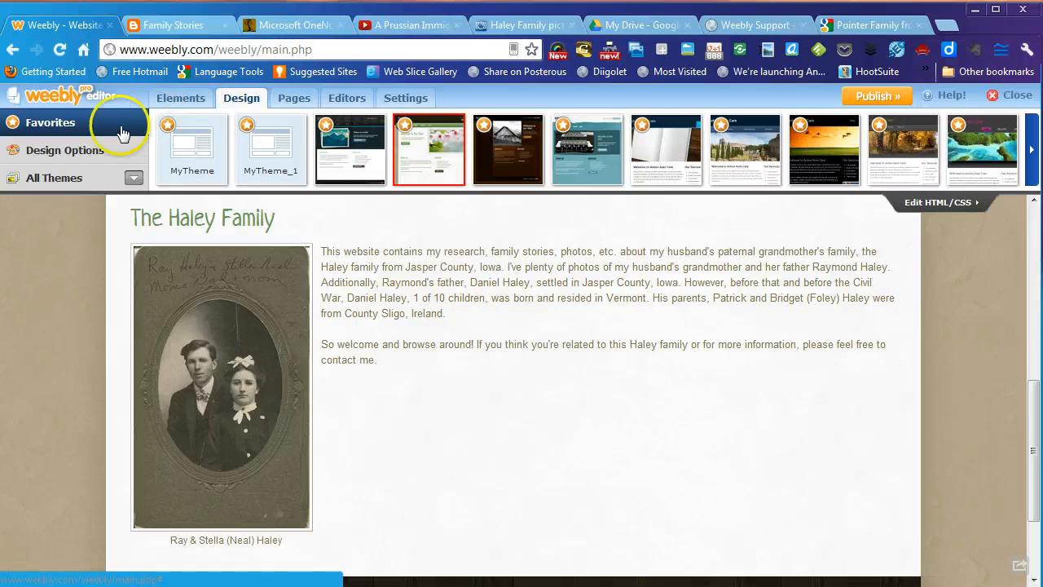
pyautogui.click(52, 155)
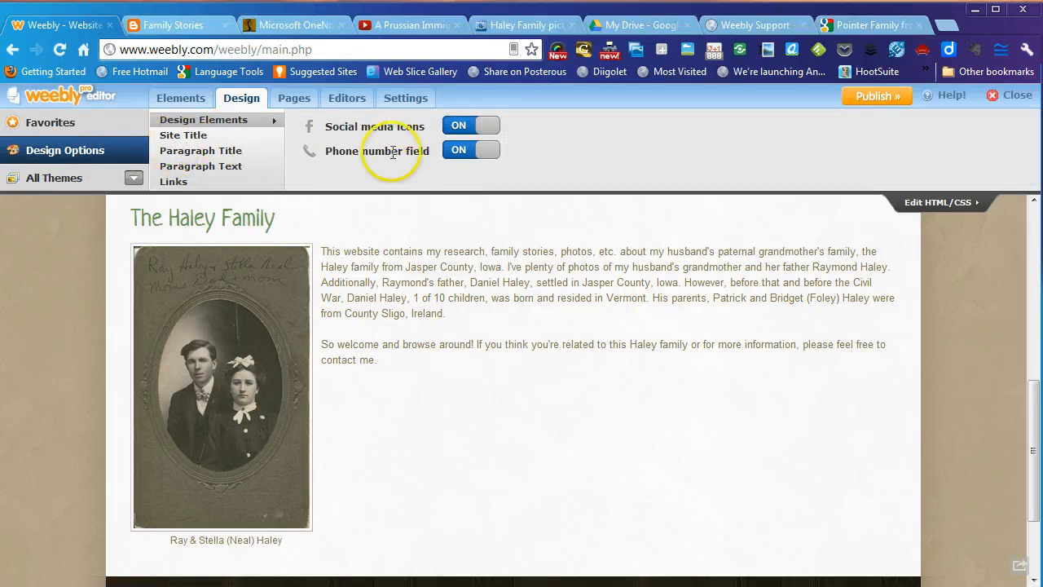
pyautogui.scroll(6, 711, 405)
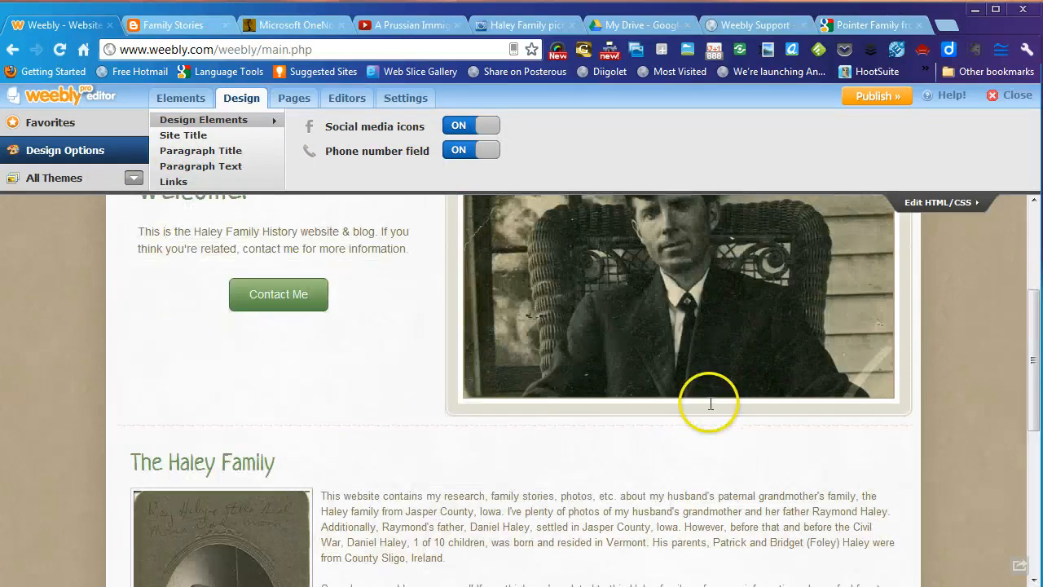
pyautogui.click(848, 253)
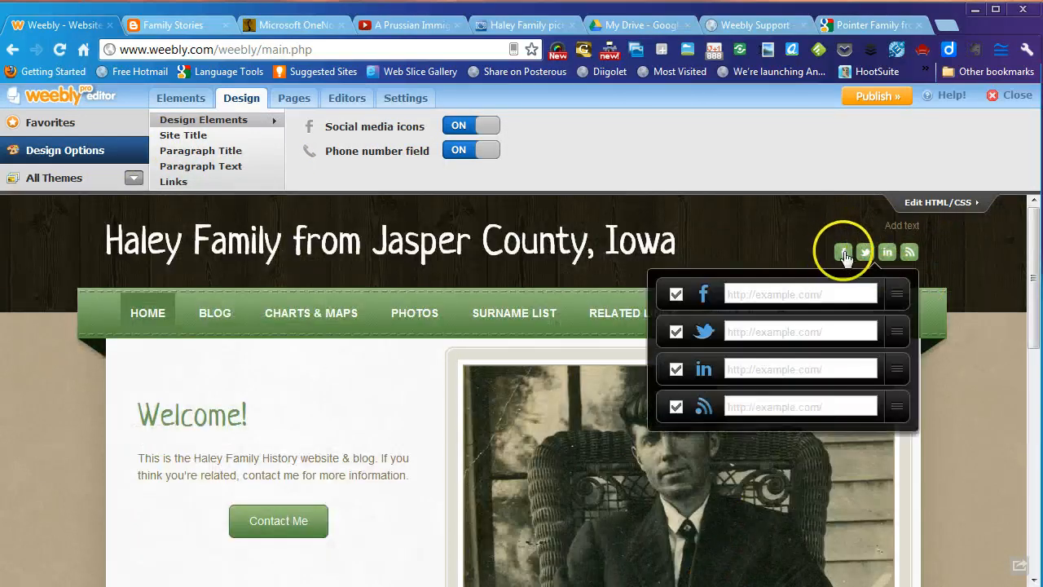
pyautogui.click(524, 192)
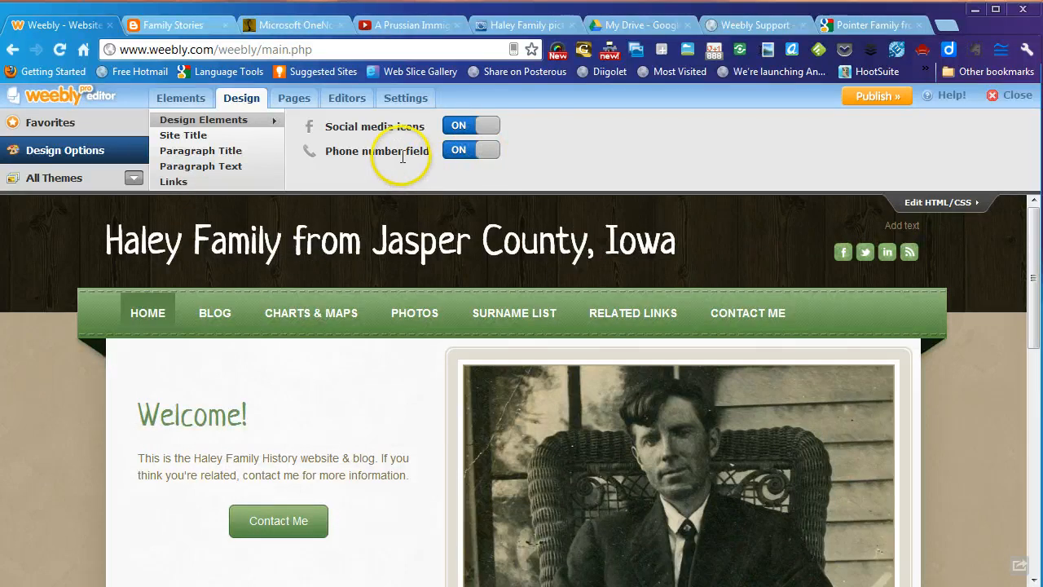
pyautogui.click(477, 155)
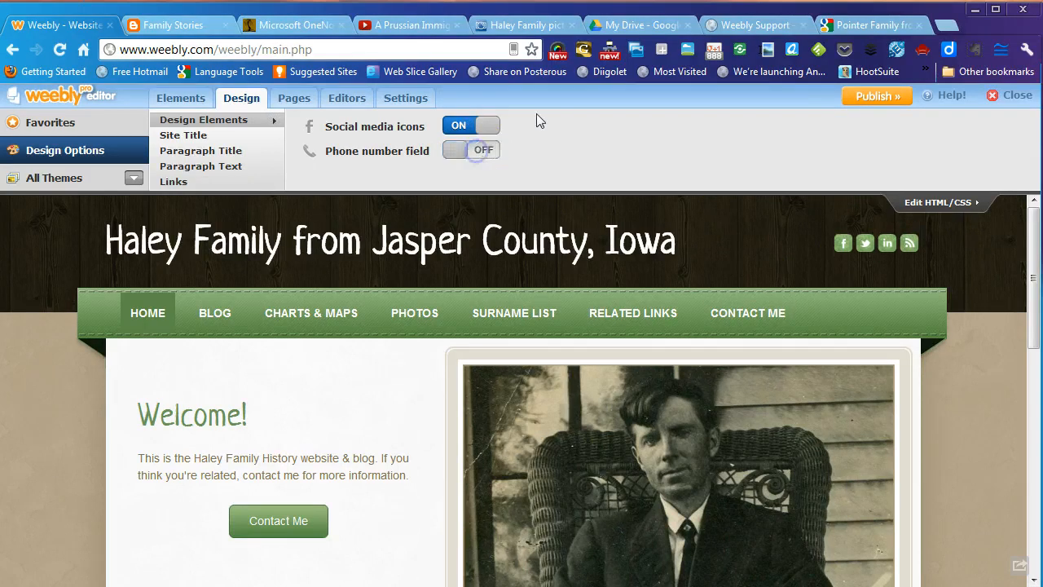
pyautogui.moveTo(855, 239)
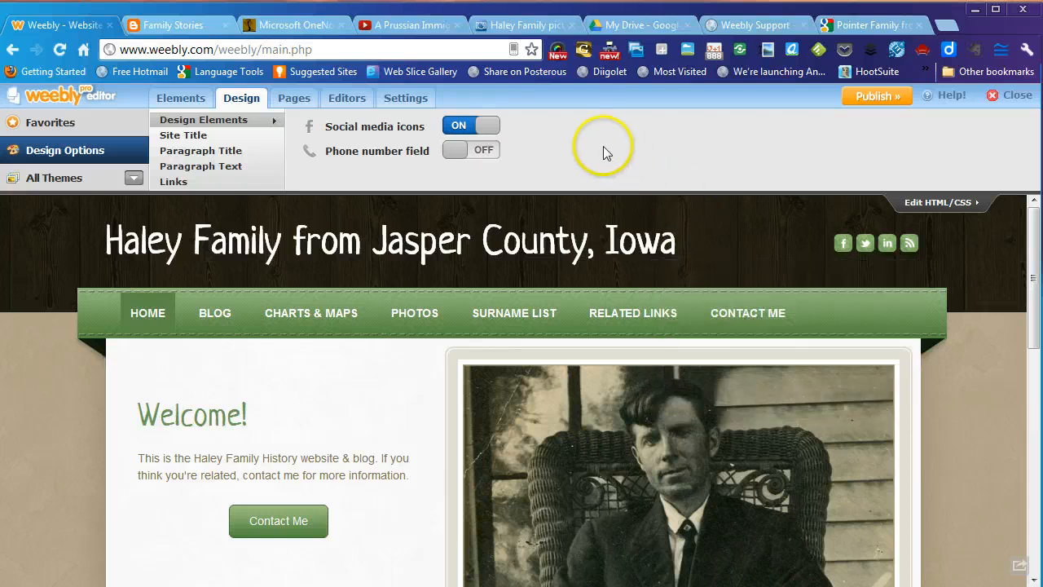
# - Set the Paragraph Text style to black with font size 16px instead of 13px
pyautogui.click(199, 136)
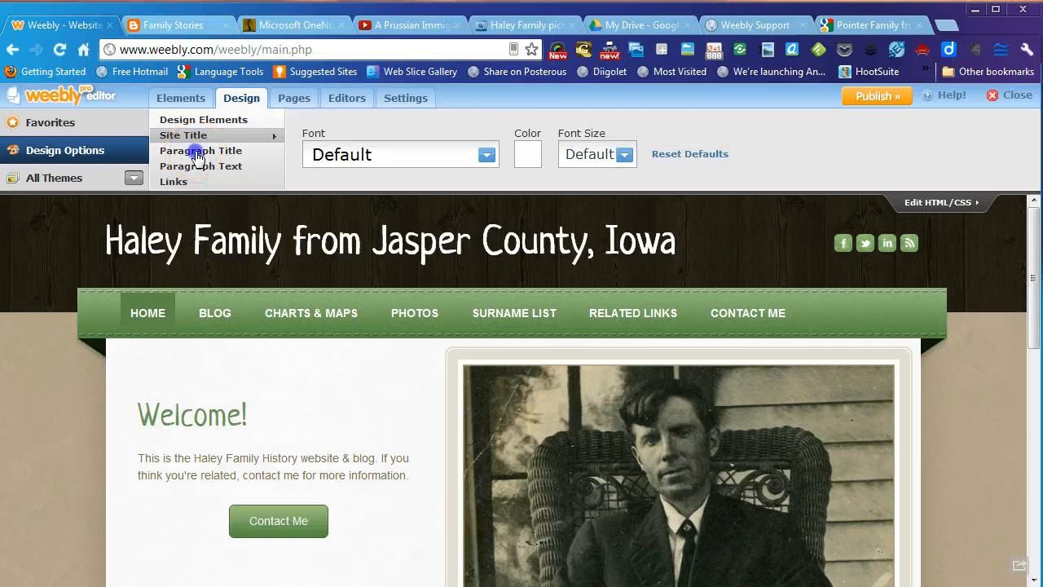
pyautogui.click(198, 154)
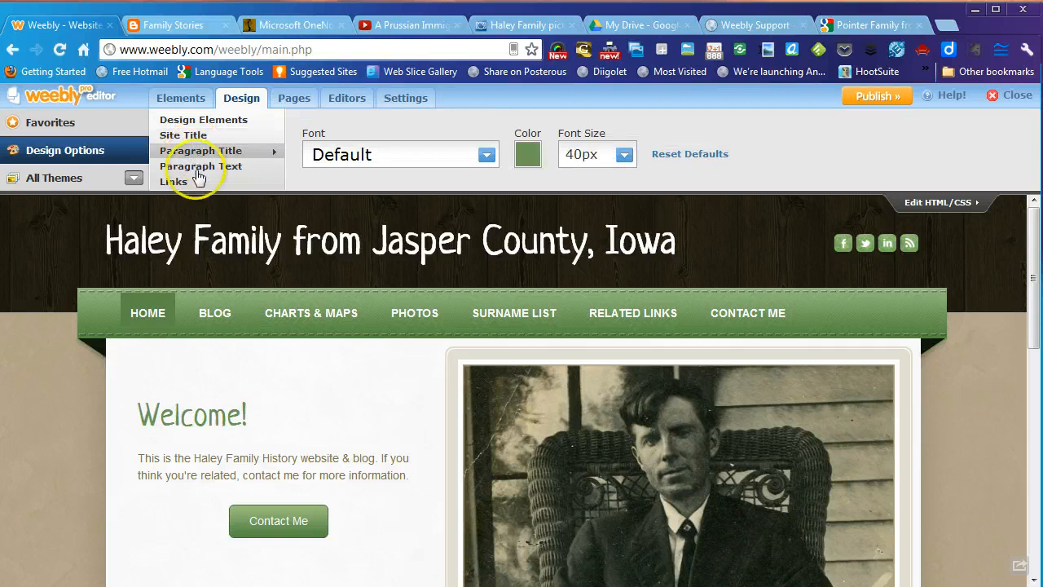
pyautogui.scroll(-4, 347, 417)
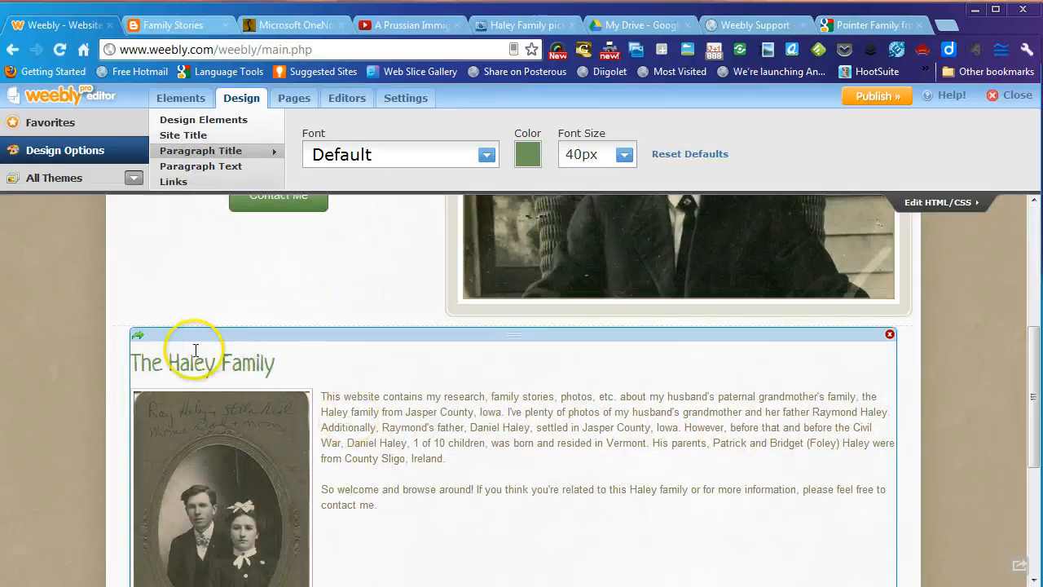
pyautogui.click(237, 169)
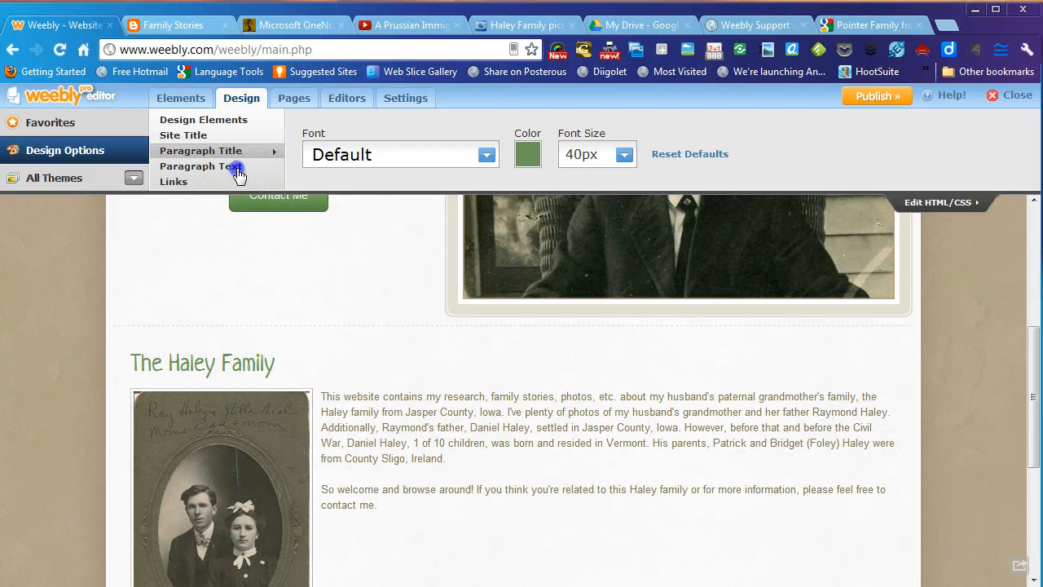
pyautogui.click(525, 162)
pyautogui.click(600, 180)
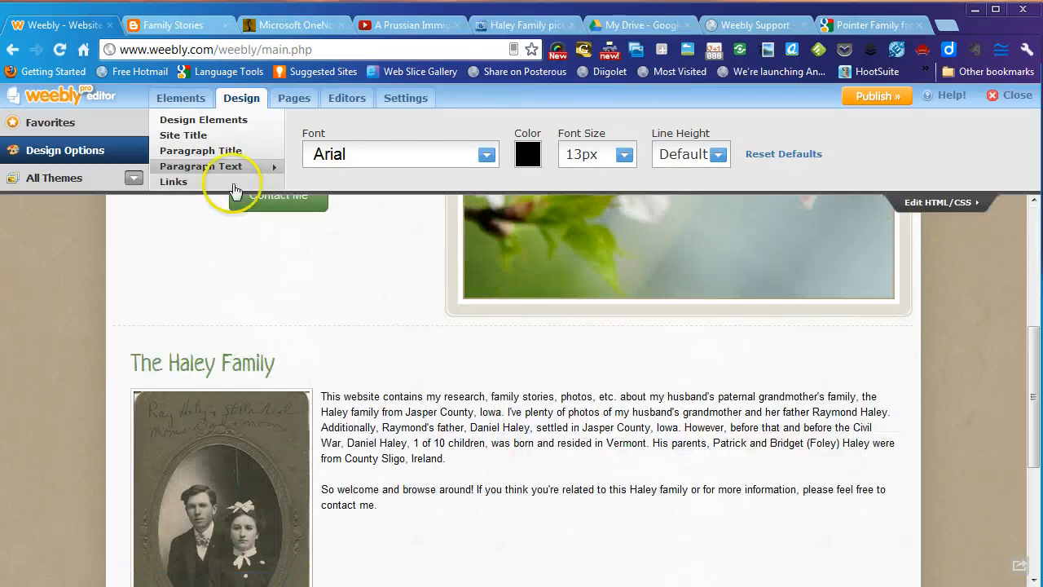
pyautogui.click(198, 150)
pyautogui.click(197, 167)
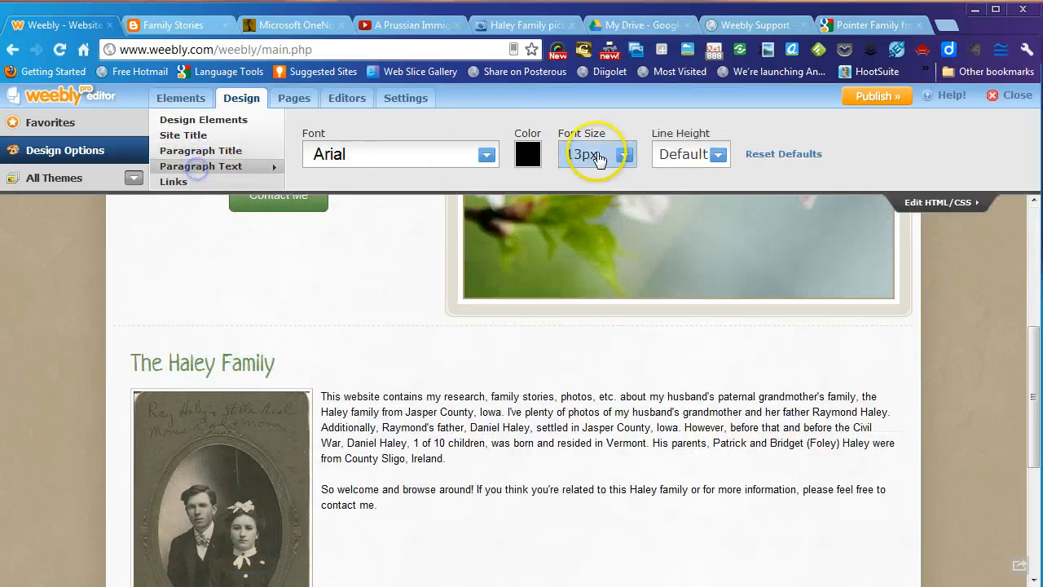
pyautogui.click(624, 155)
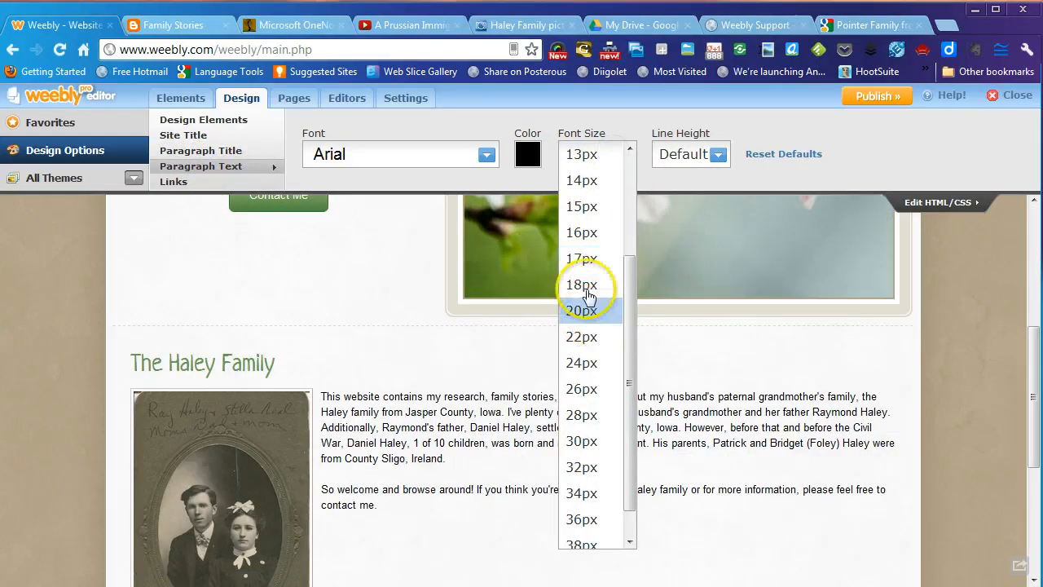
pyautogui.click(582, 232)
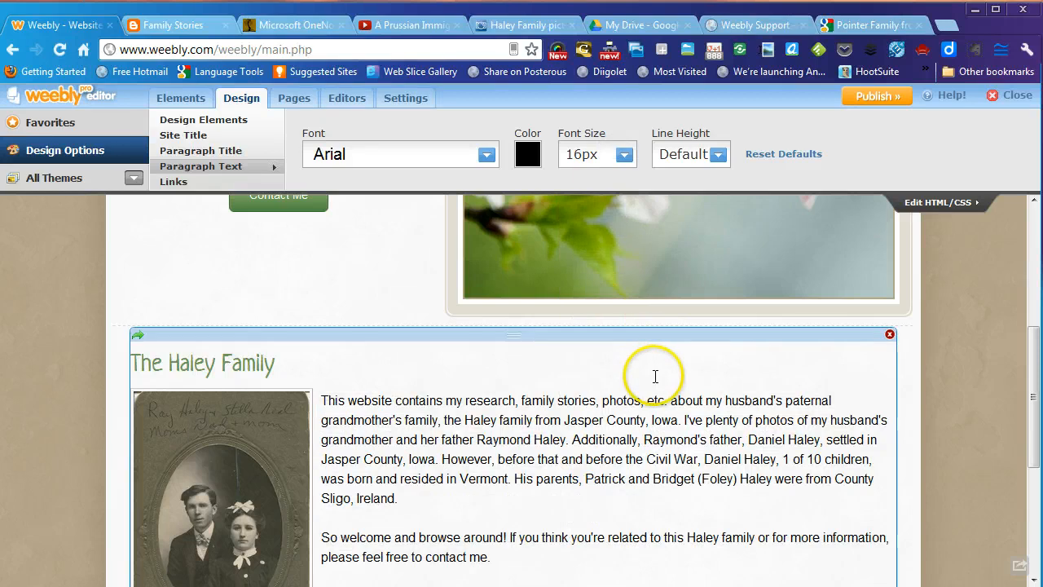
pyautogui.scroll(-2, 603, 432)
pyautogui.scroll(3, 426, 455)
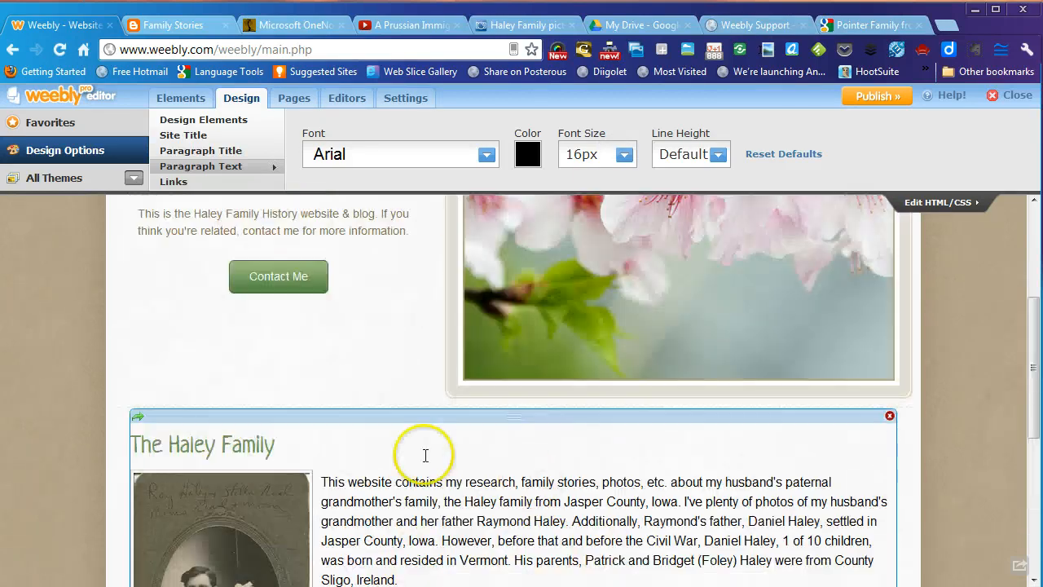
pyautogui.scroll(2, 400, 461)
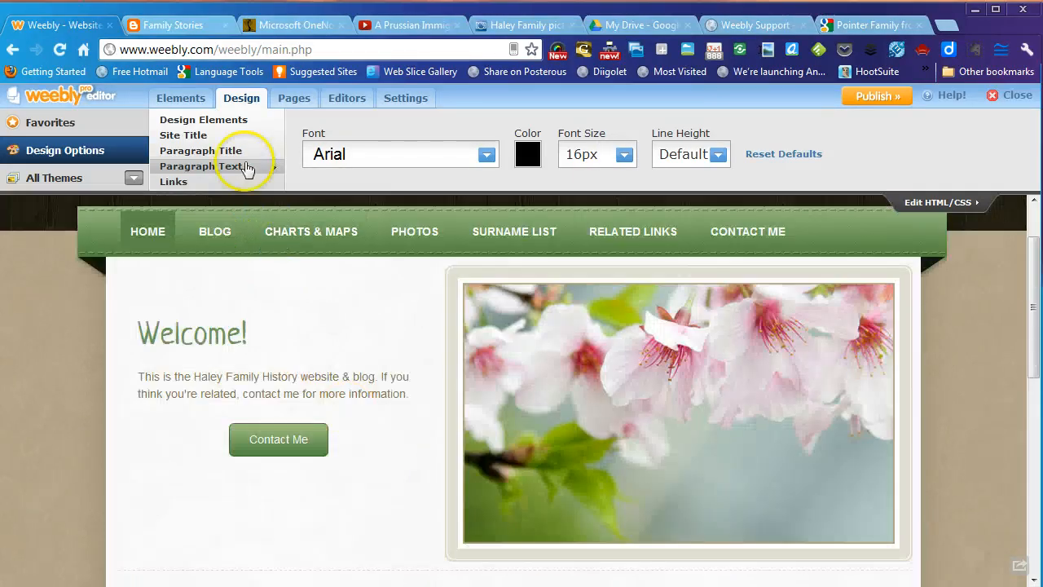
pyautogui.moveTo(788, 388)
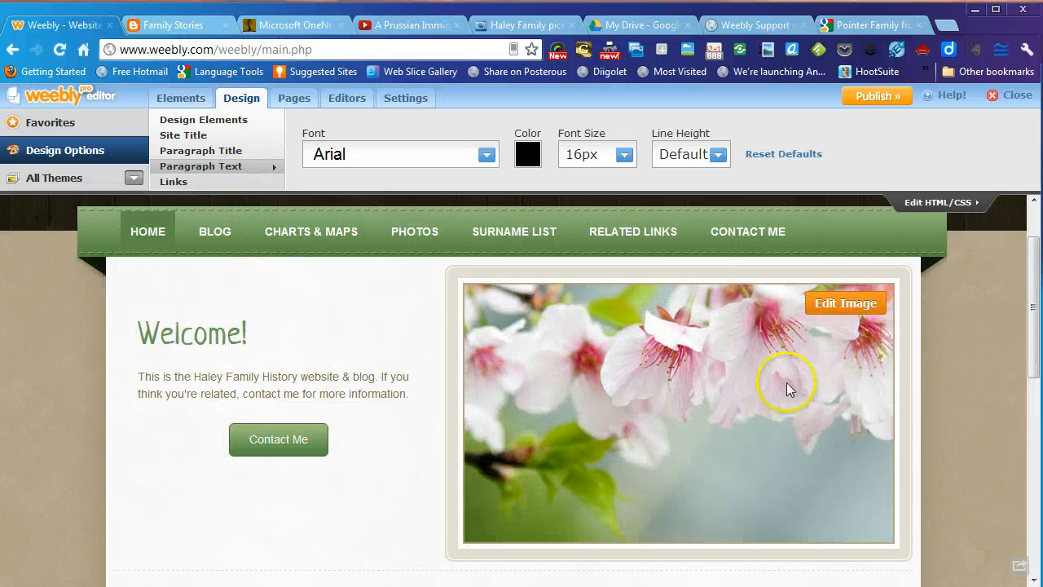
pyautogui.click(836, 310)
pyautogui.click(887, 265)
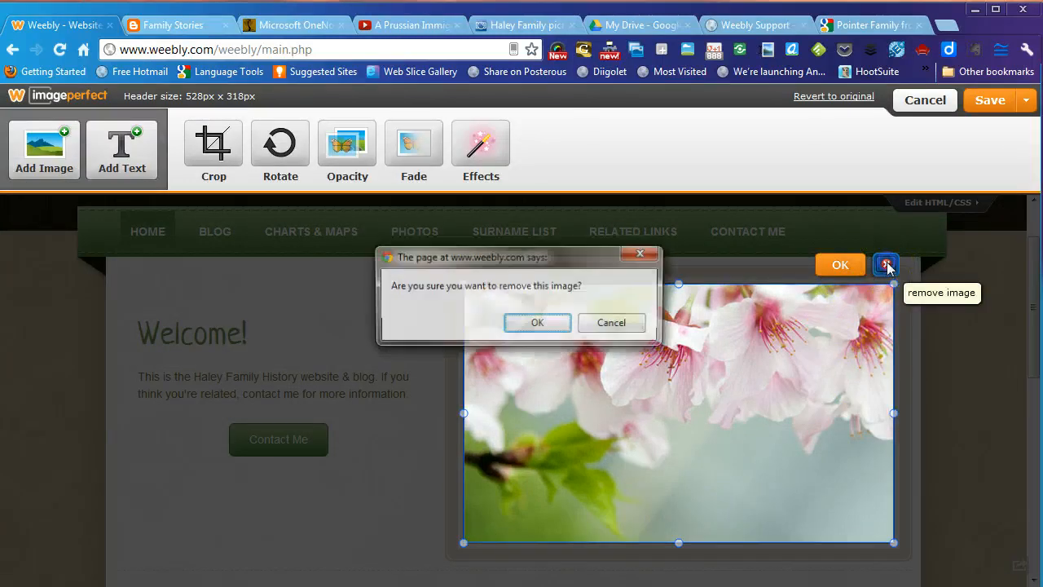
pyautogui.click(532, 326)
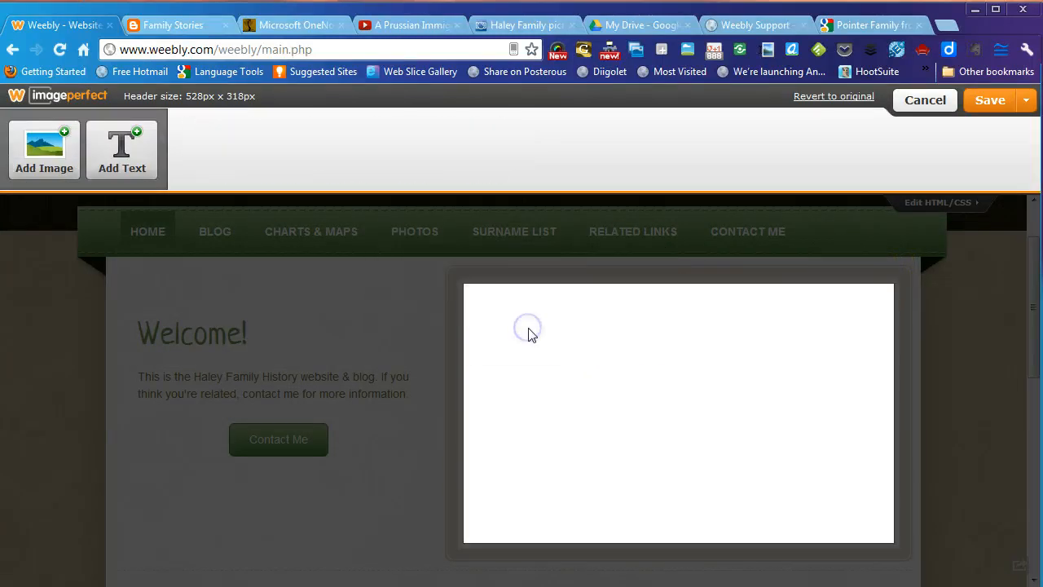
pyautogui.click(59, 161)
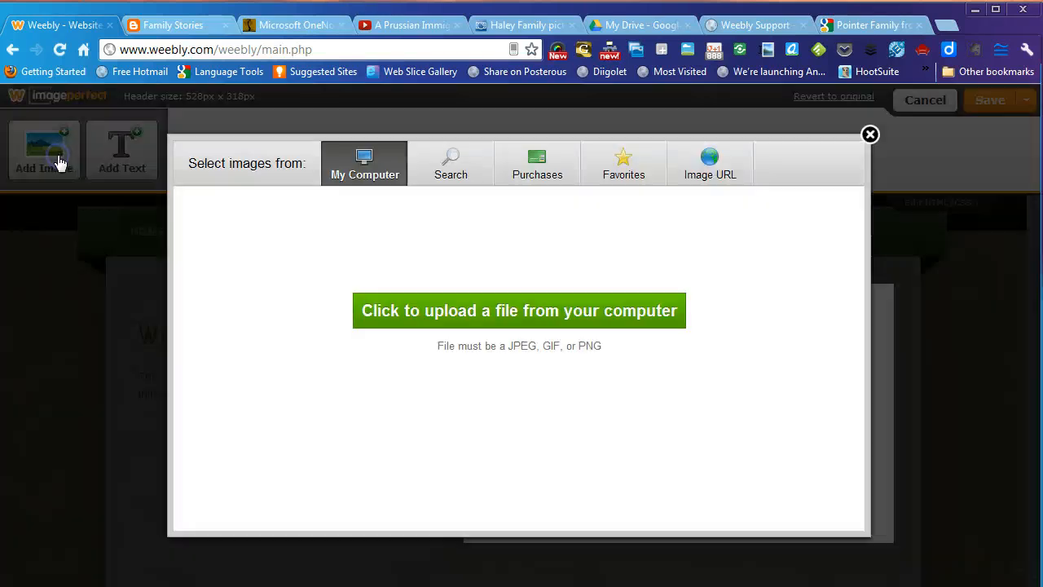
pyautogui.click(412, 313)
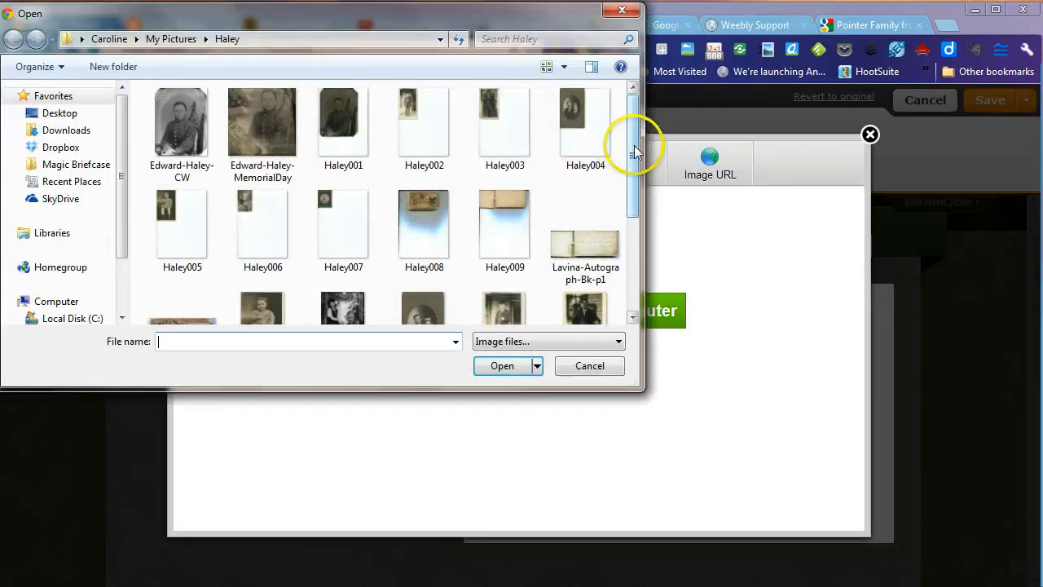
pyautogui.moveTo(625, 152); pyautogui.dragTo(628, 210)
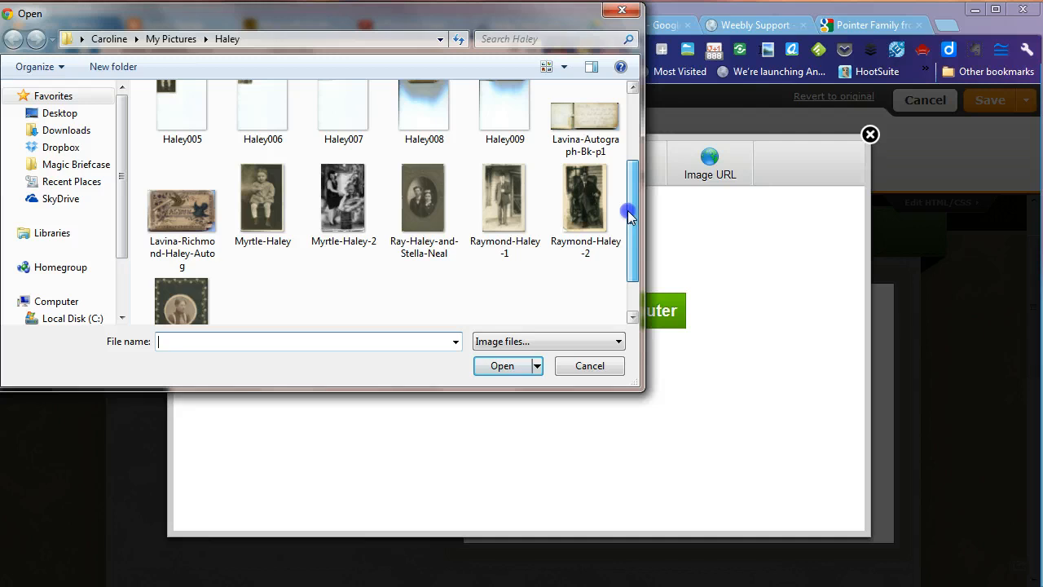
pyautogui.click(567, 186)
pyautogui.click(497, 365)
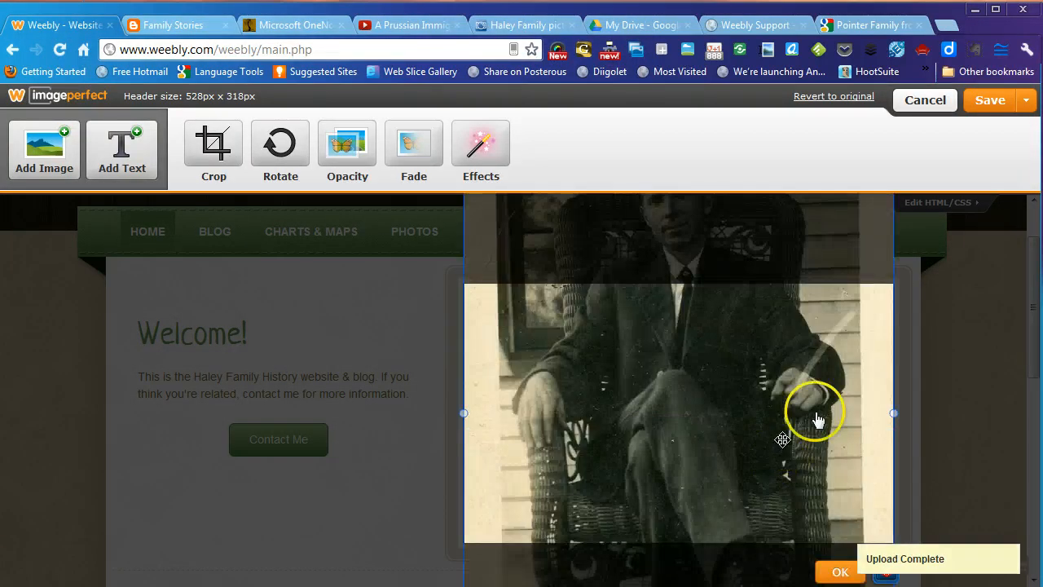
pyautogui.moveTo(797, 421); pyautogui.dragTo(775, 566)
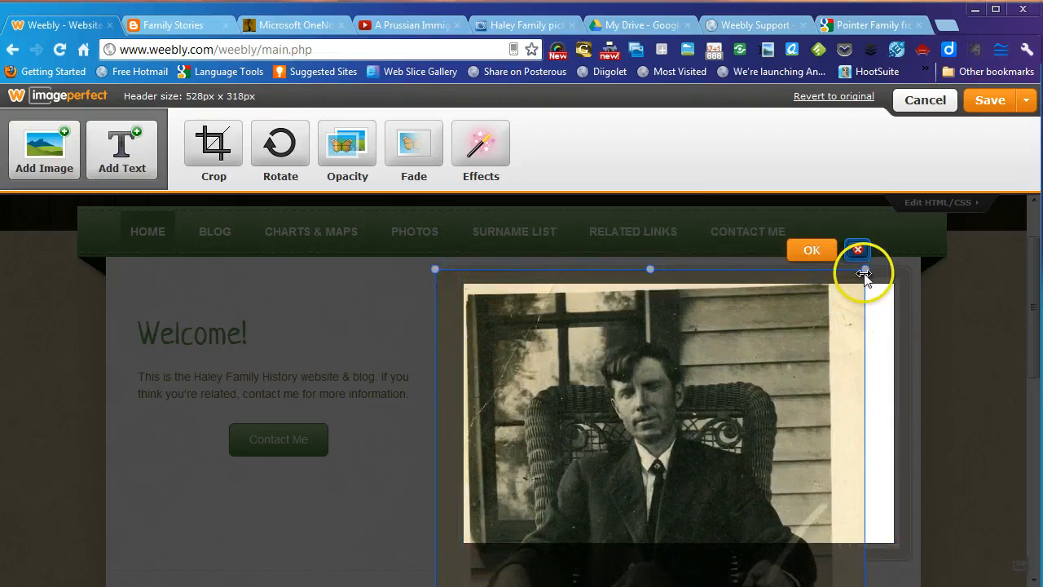
pyautogui.moveTo(865, 271); pyautogui.dragTo(956, 129)
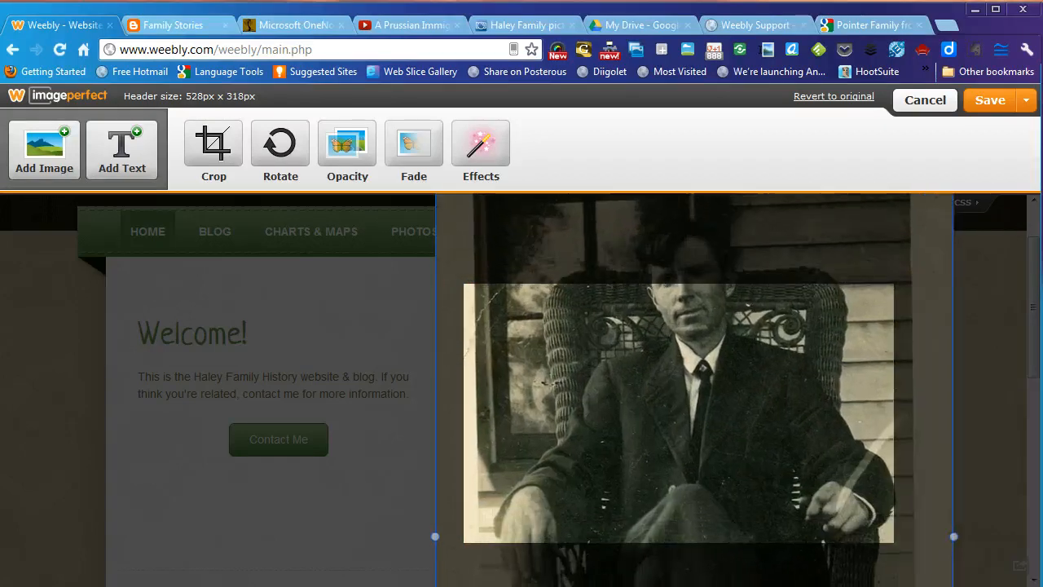
pyautogui.moveTo(813, 373); pyautogui.dragTo(796, 449)
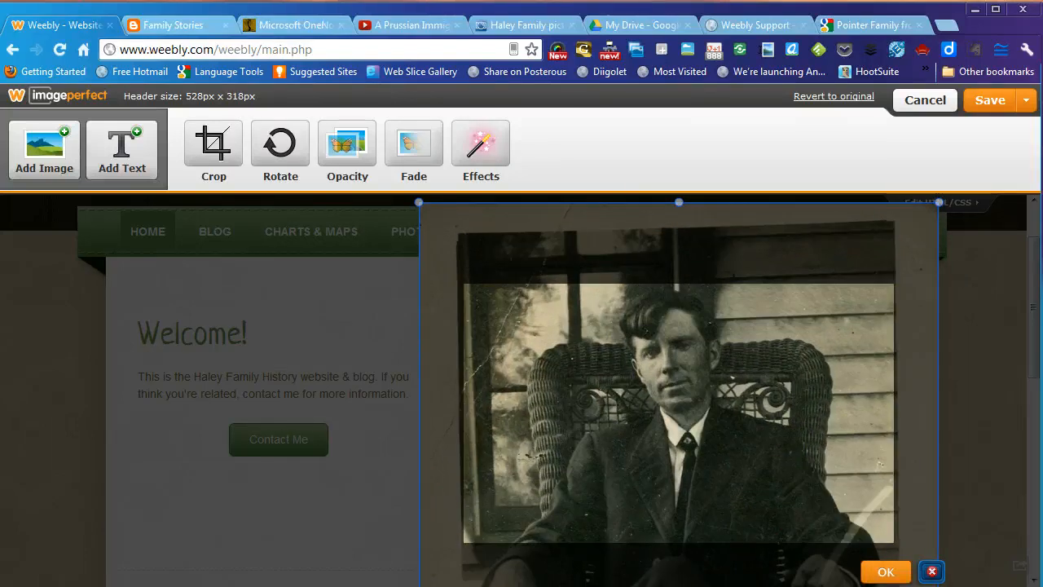
pyautogui.click(881, 574)
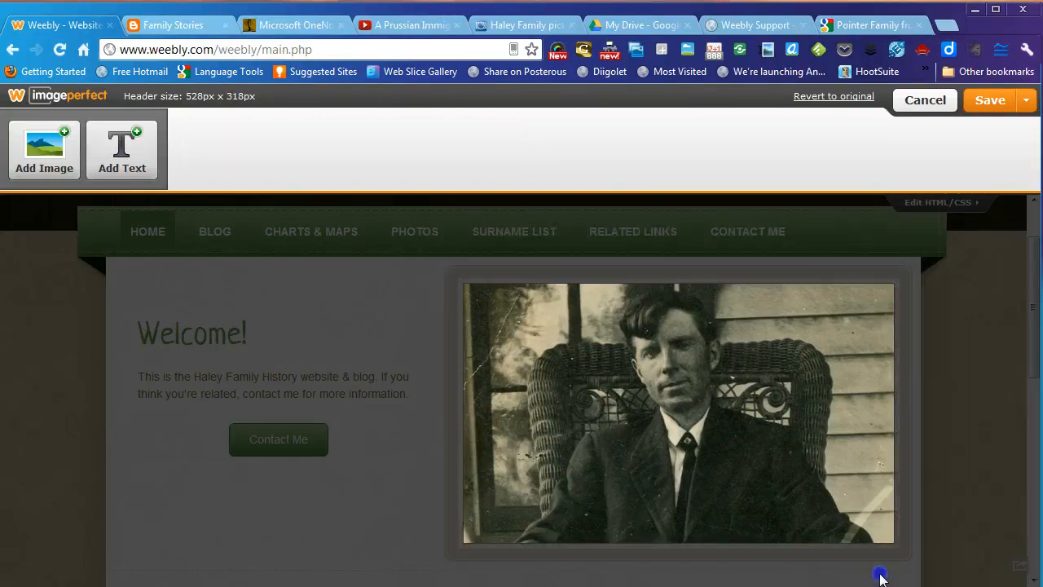
pyautogui.click(1026, 100)
pyautogui.click(981, 153)
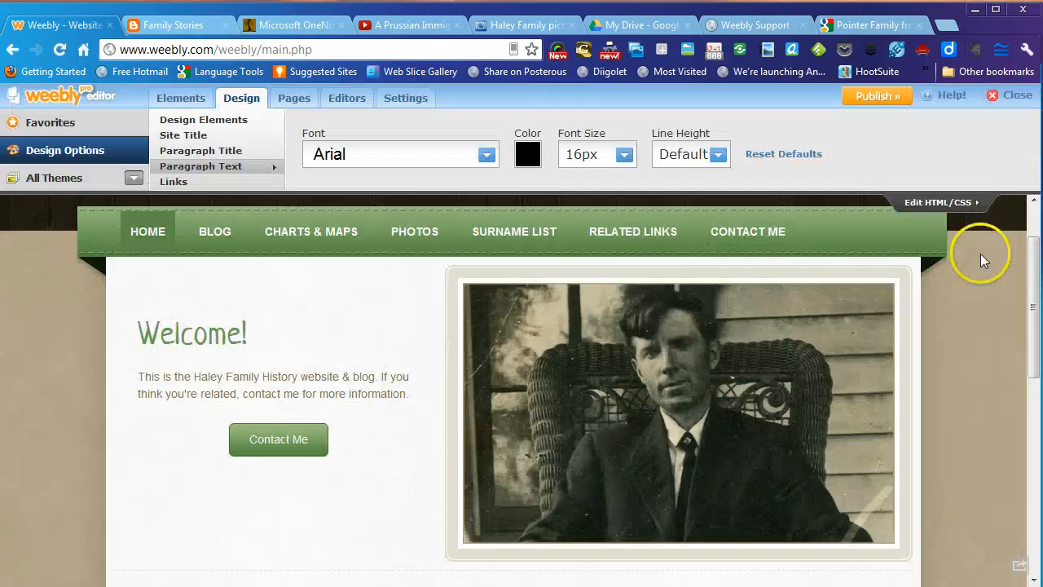
pyautogui.scroll(-6, 921, 355)
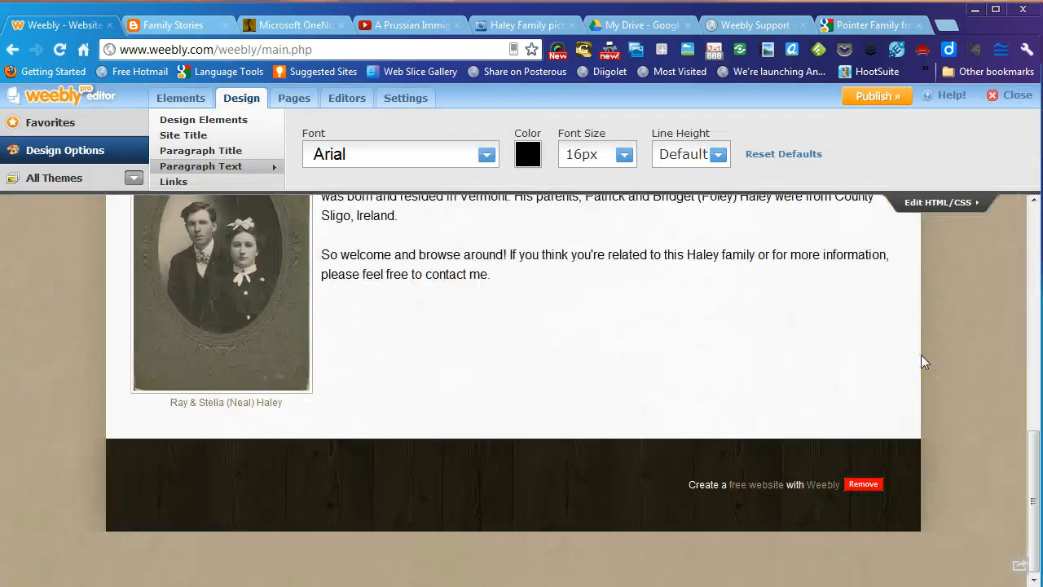
pyautogui.scroll(3, 921, 355)
# - Go through the Blog page to the empty Charts & Maps page in the editor
pyautogui.scroll(6, 922, 355)
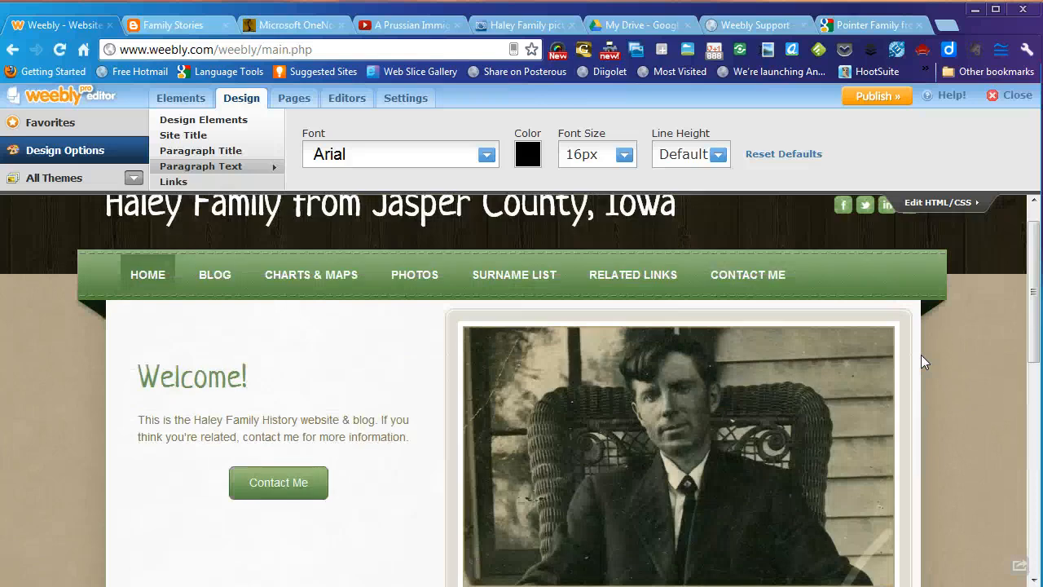
pyautogui.click(222, 314)
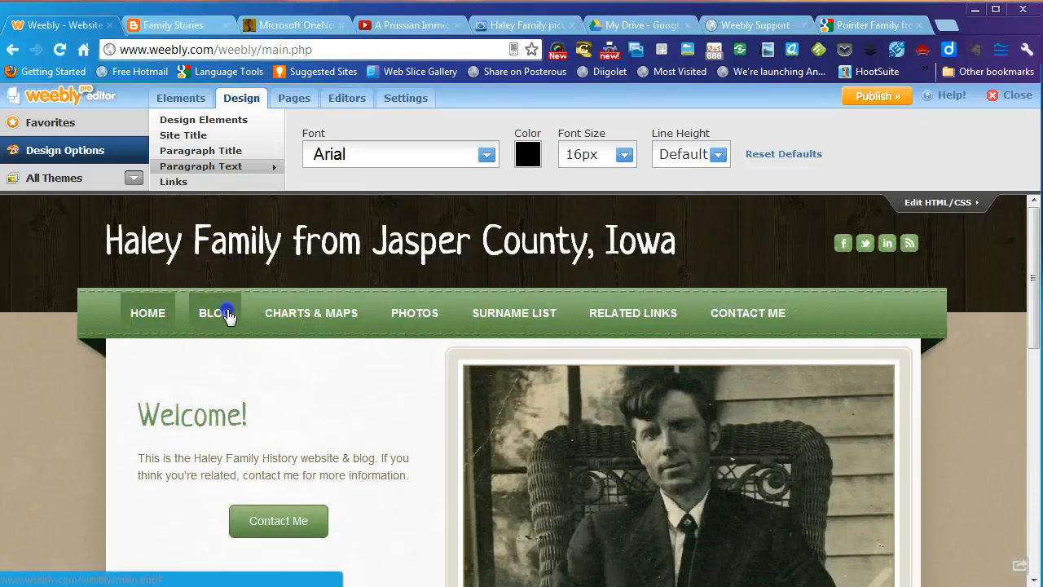
pyautogui.click(436, 399)
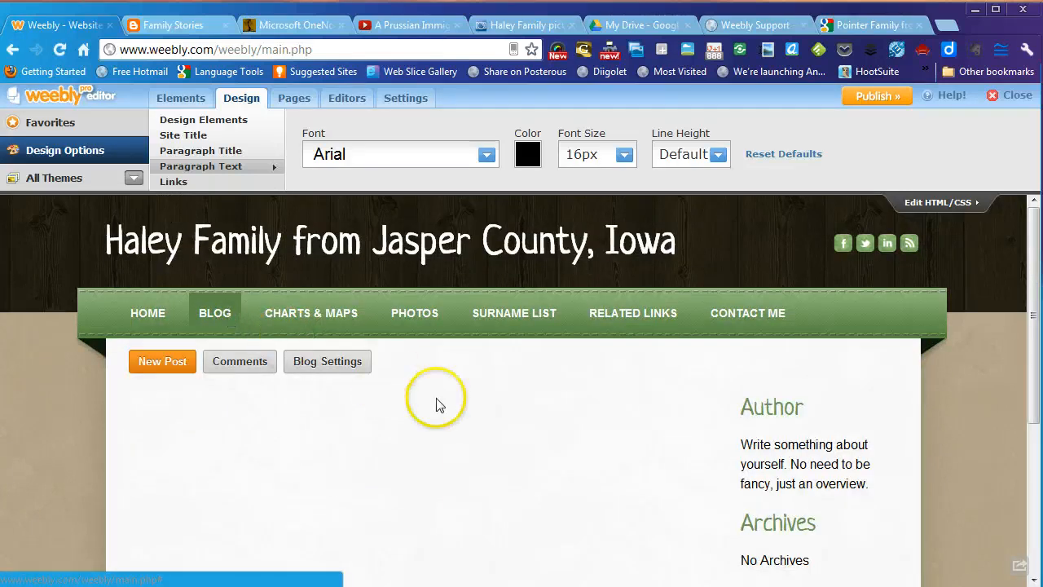
pyautogui.scroll(-3, 437, 405)
pyautogui.scroll(3, 438, 405)
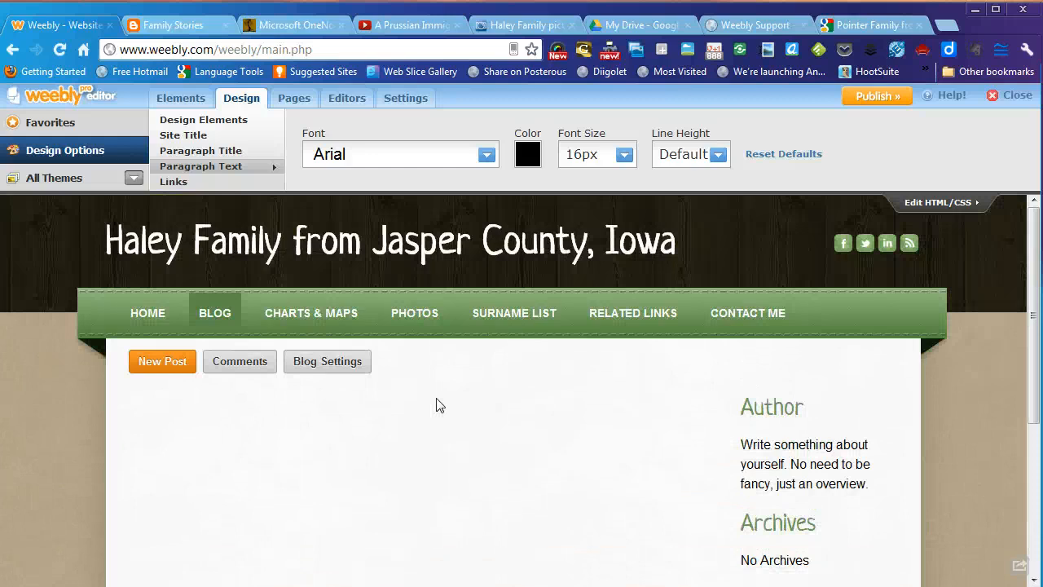
pyautogui.click(307, 314)
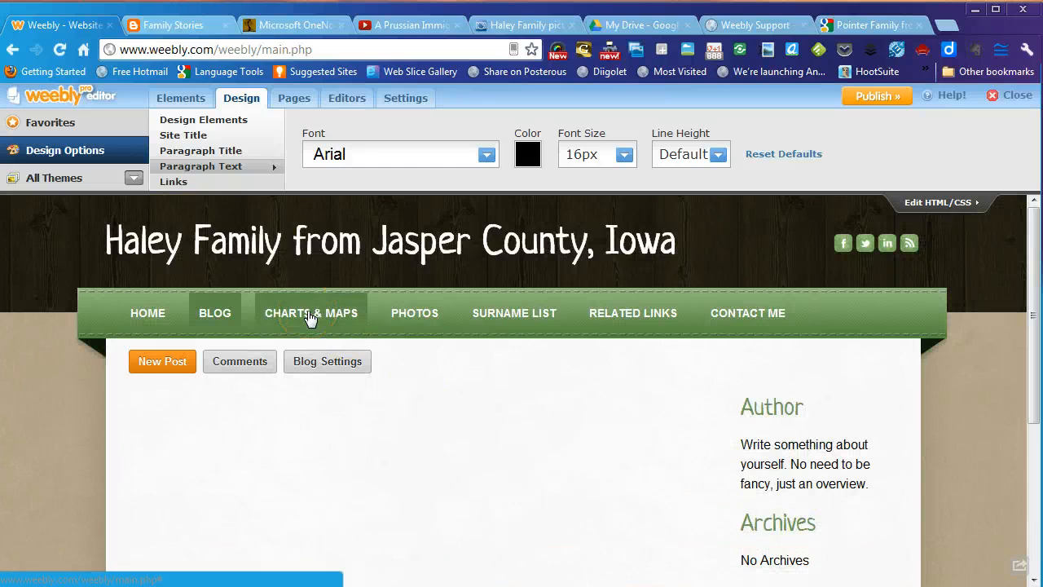
pyautogui.click(572, 423)
pyautogui.scroll(-3, 571, 426)
pyautogui.scroll(3, 571, 426)
pyautogui.click(314, 320)
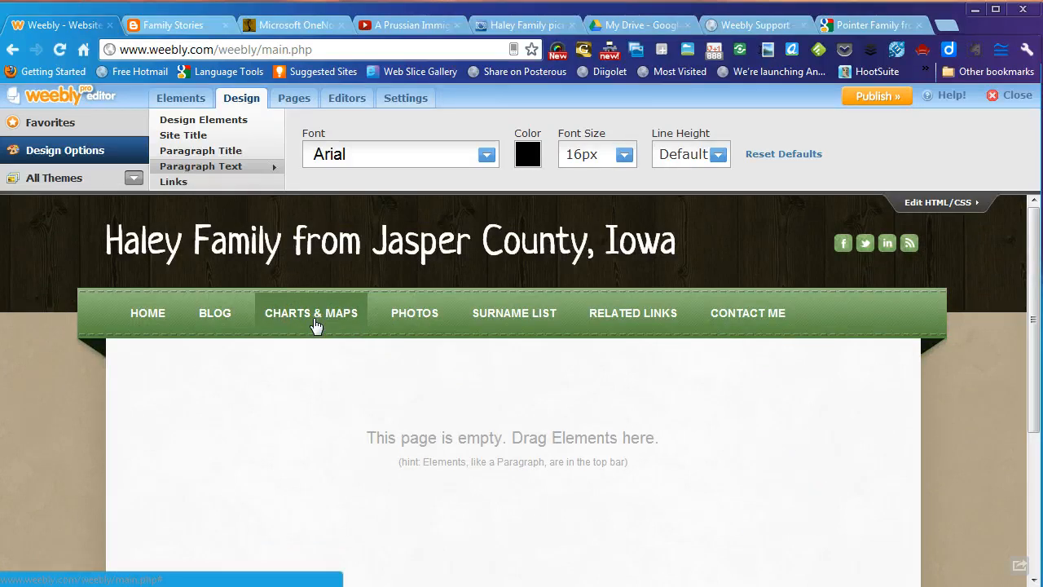
pyautogui.click(330, 317)
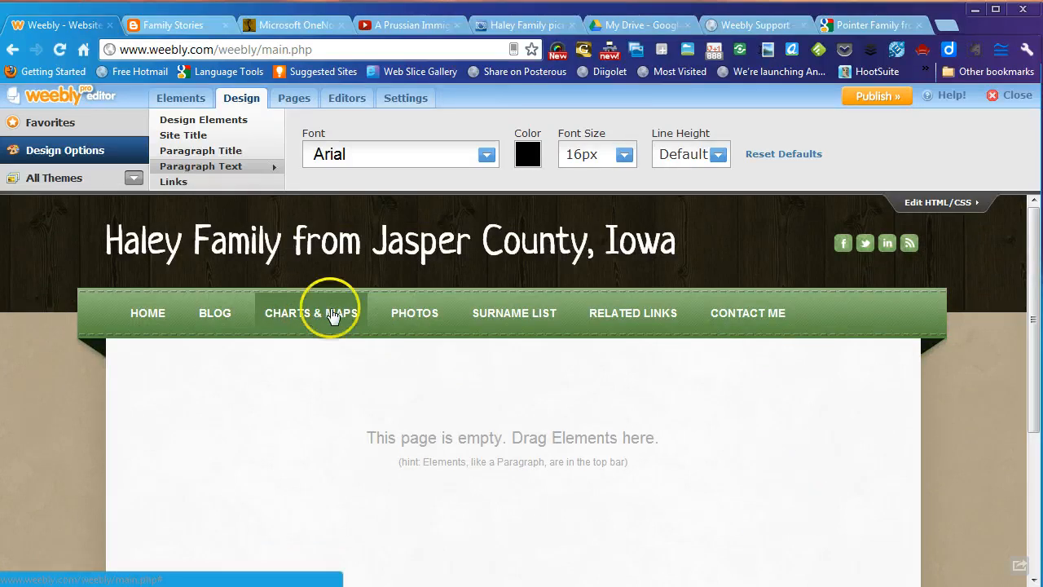
# - Drag a Google Maps element from Multimedia onto the empty Charts & Maps page
pyautogui.click(64, 127)
pyautogui.click(179, 99)
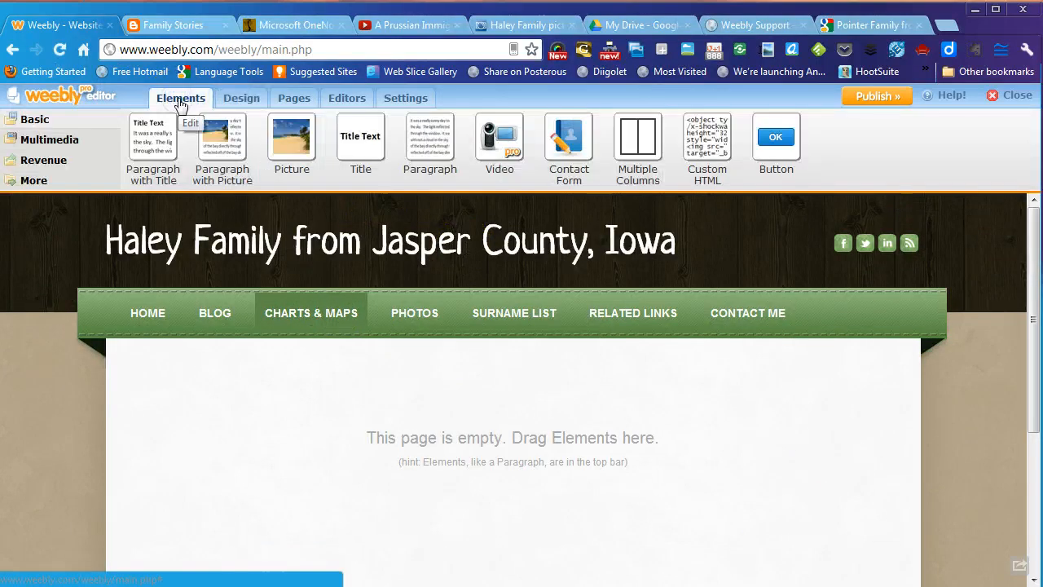
pyautogui.click(70, 143)
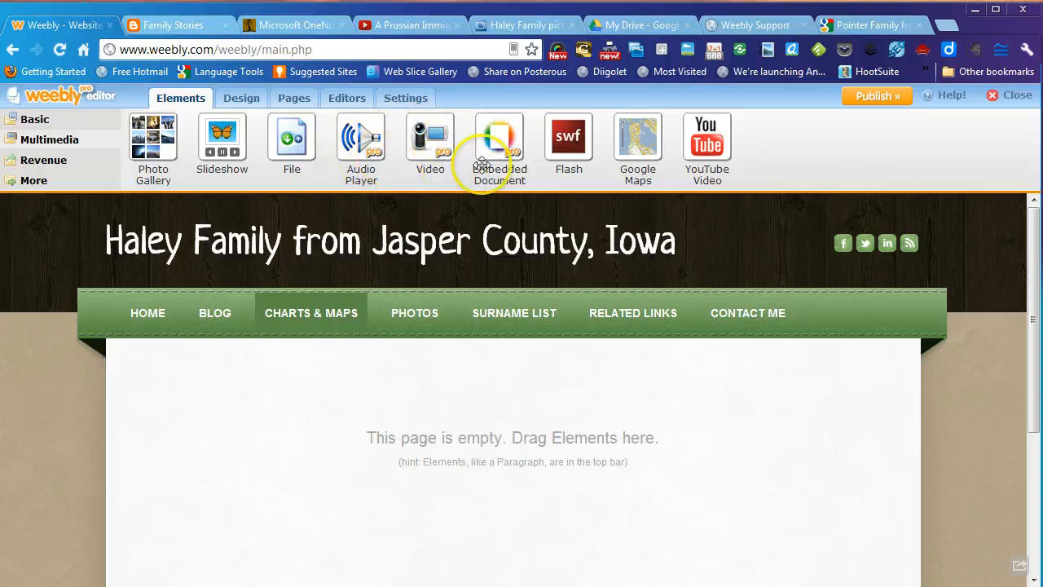
pyautogui.moveTo(636, 151); pyautogui.dragTo(541, 432)
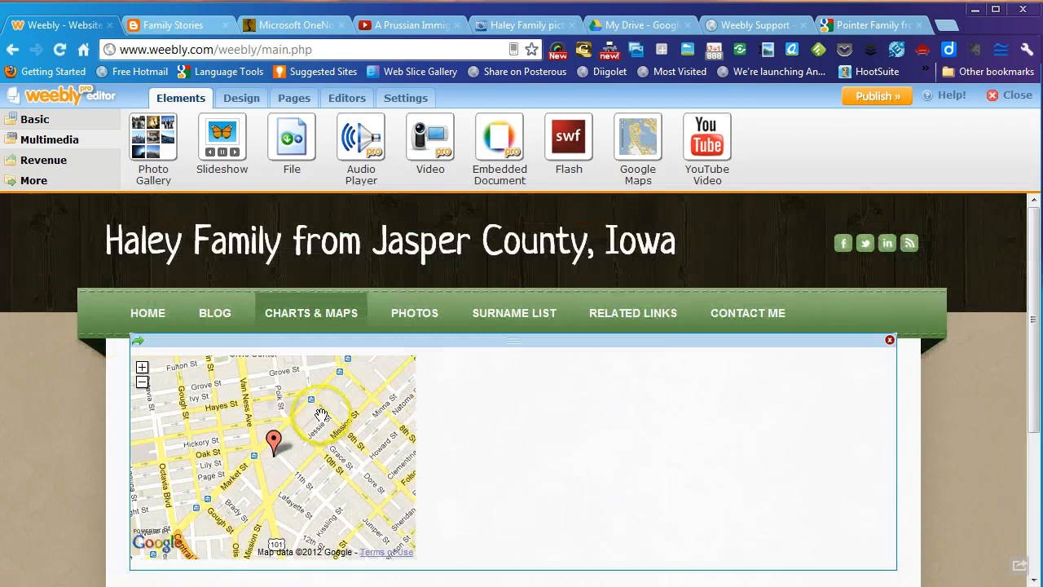
# - Change the map address from San Francisco, CA to "Jasper County, Iowa"
pyautogui.click(471, 425)
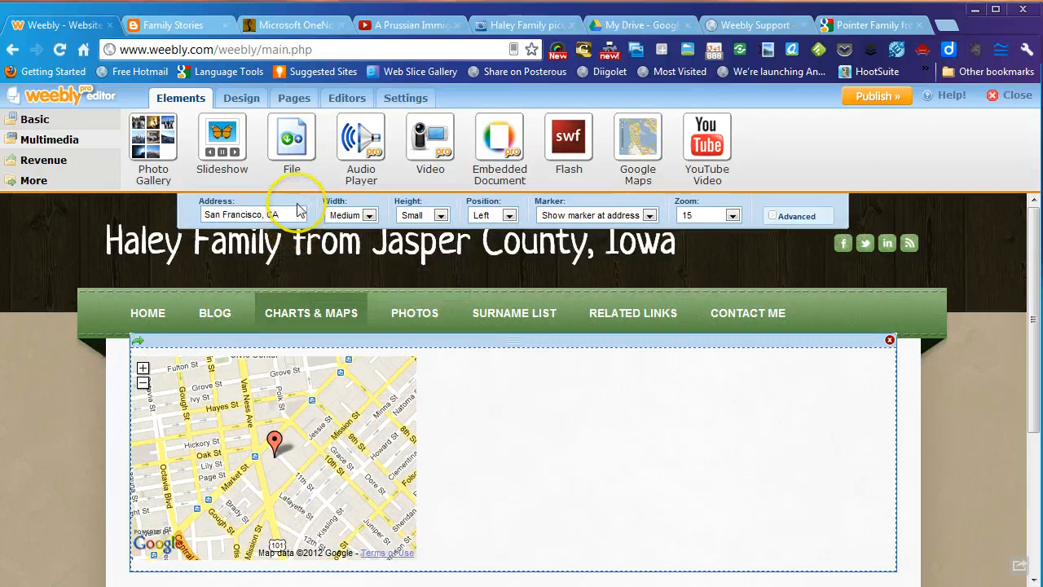
pyautogui.moveTo(295, 213); pyautogui.dragTo(196, 209)
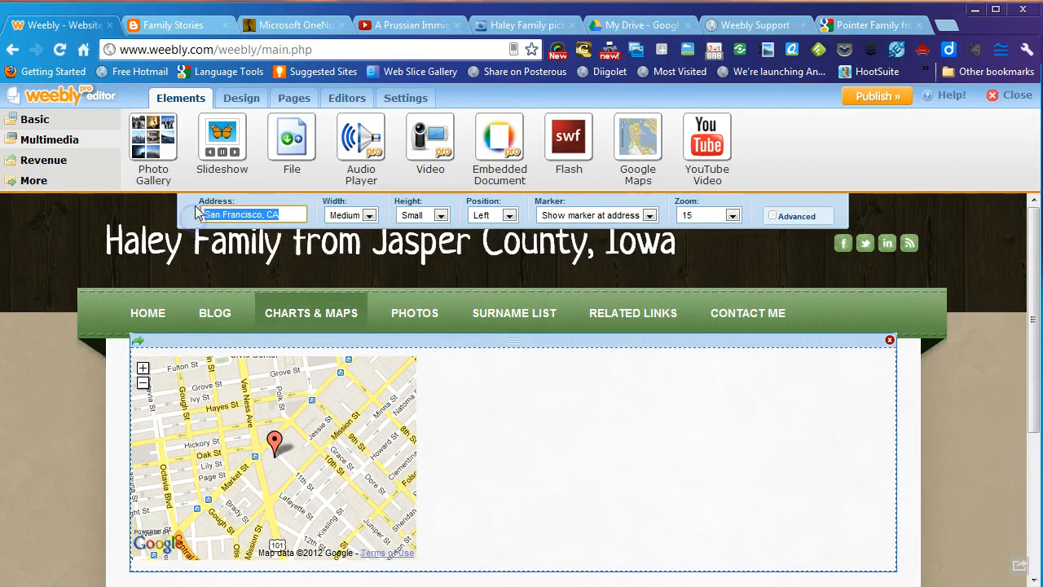
pyautogui.write('Jasper County')
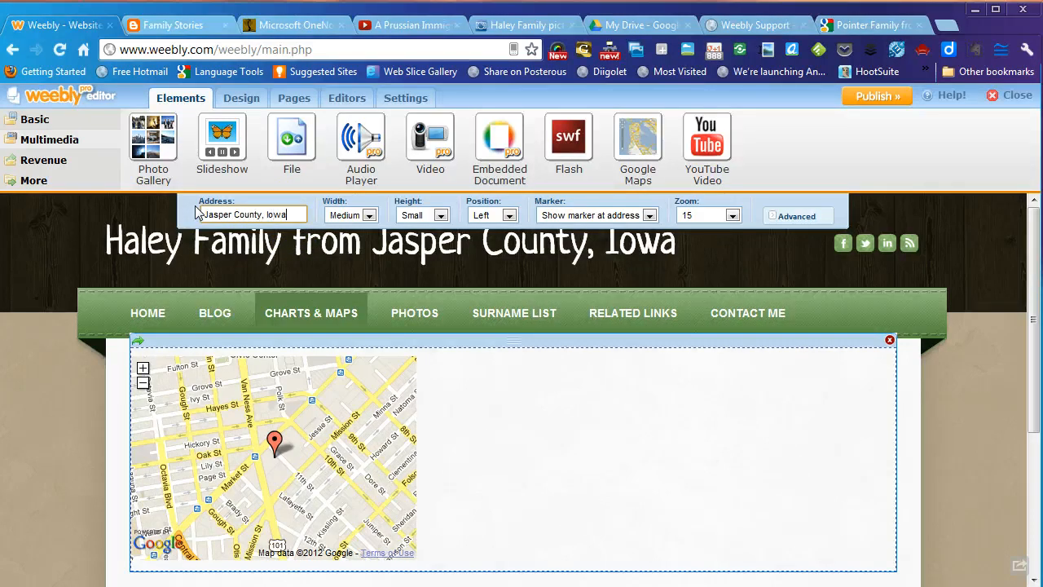
pyautogui.write(', Iowa')
pyautogui.press('Return')
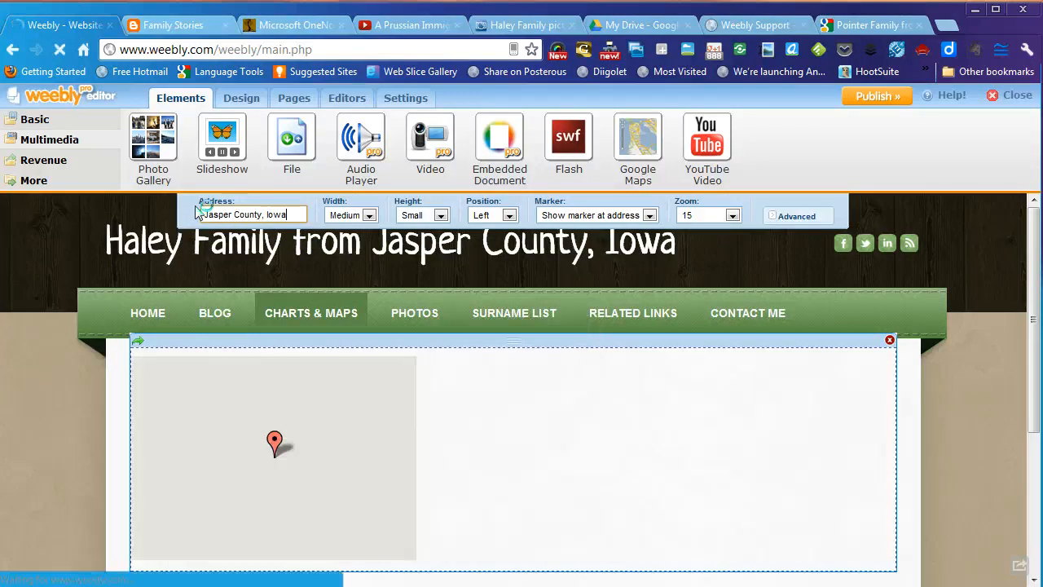
pyautogui.click(453, 430)
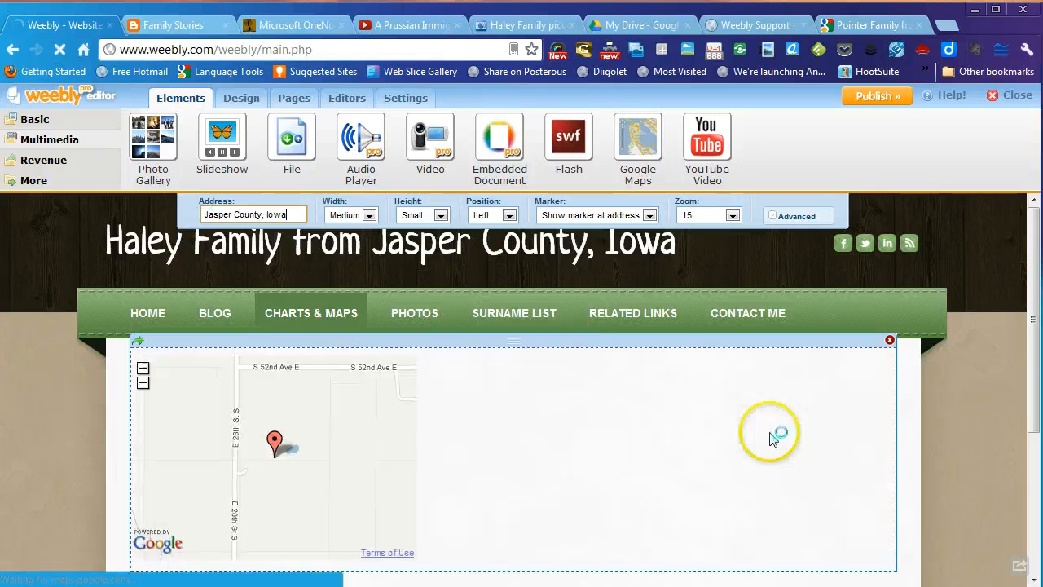
# - Set the map to zoom level 6, centered, with Large width and Large height
pyautogui.click(732, 216)
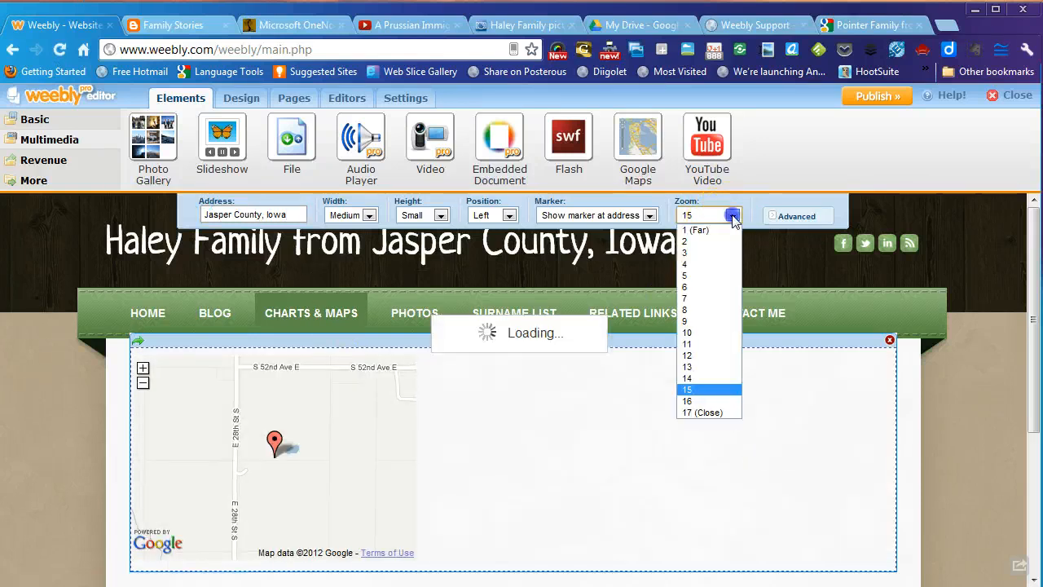
pyautogui.click(709, 287)
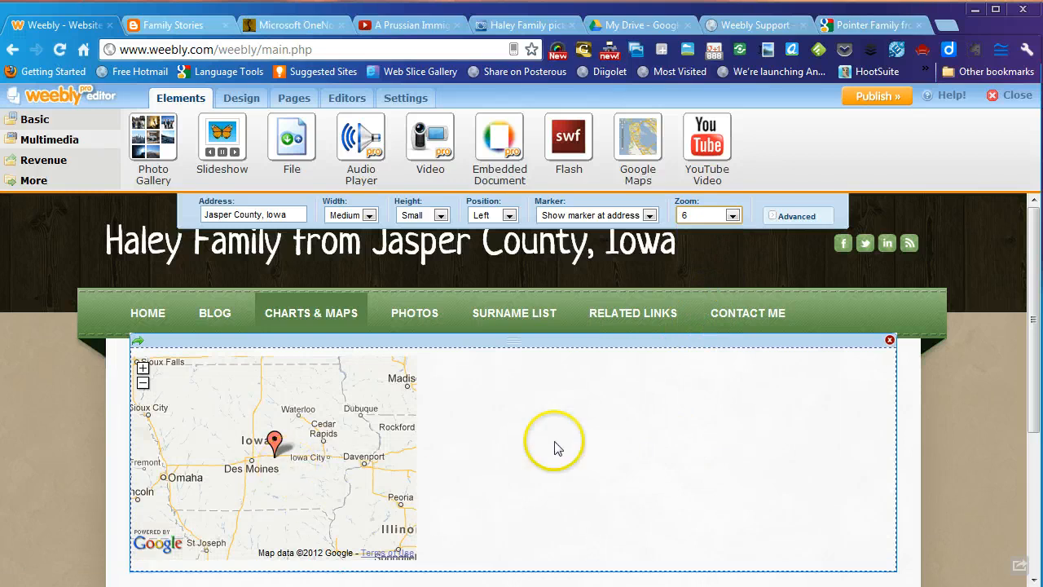
pyautogui.click(509, 216)
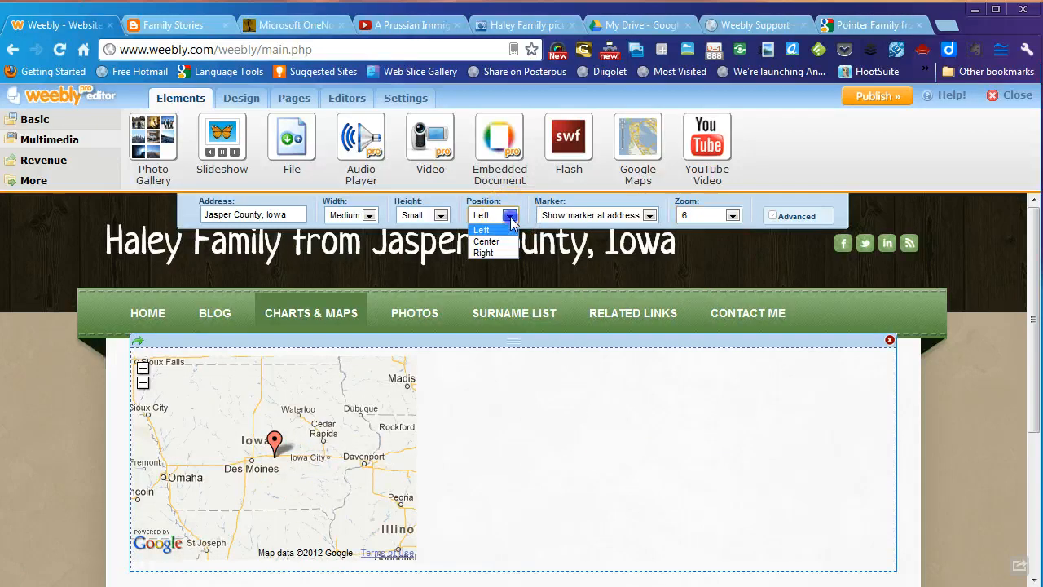
pyautogui.click(507, 241)
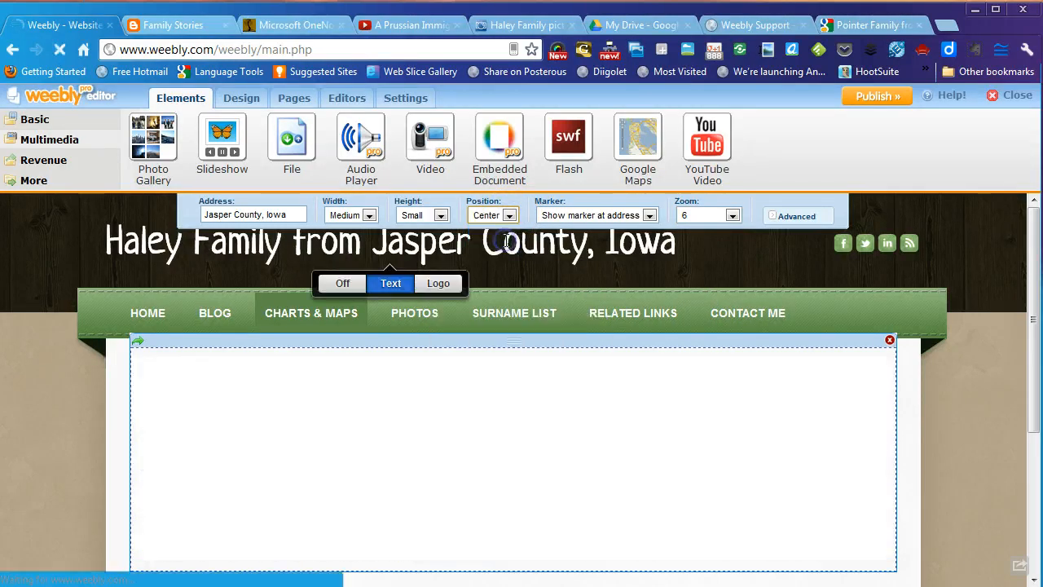
pyautogui.click(367, 215)
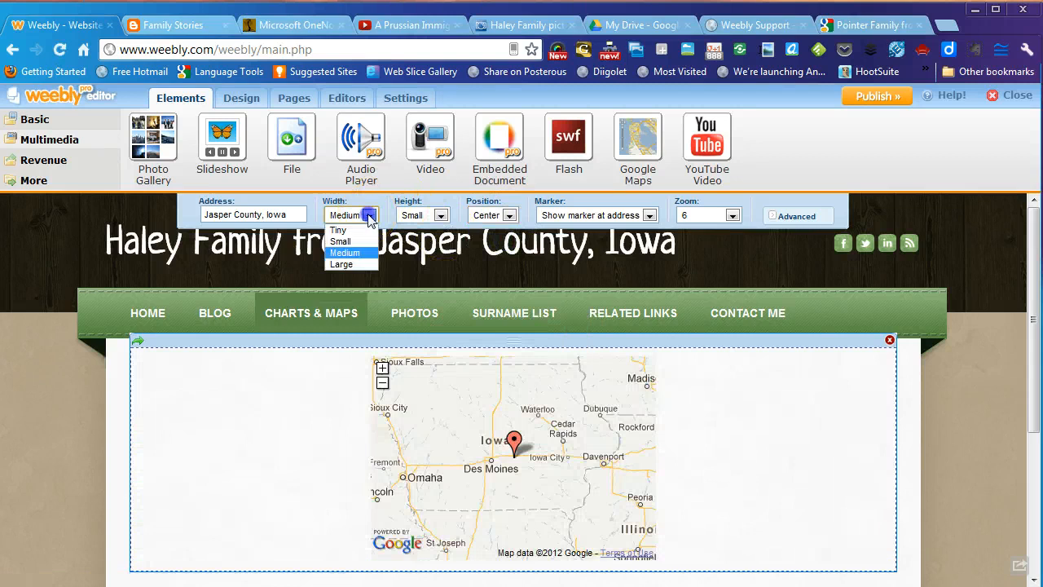
pyautogui.click(367, 264)
pyautogui.click(441, 215)
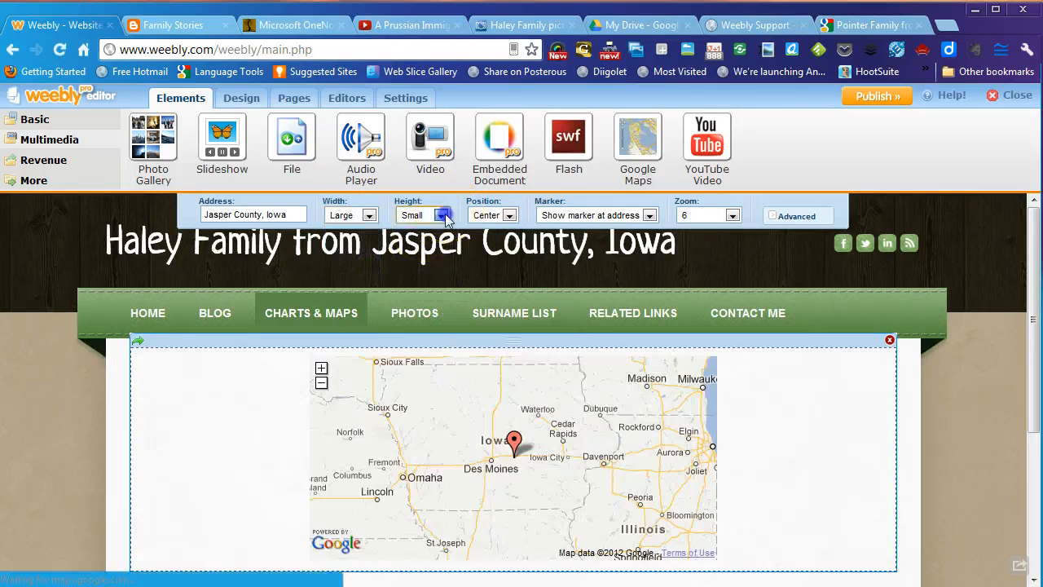
pyautogui.click(416, 264)
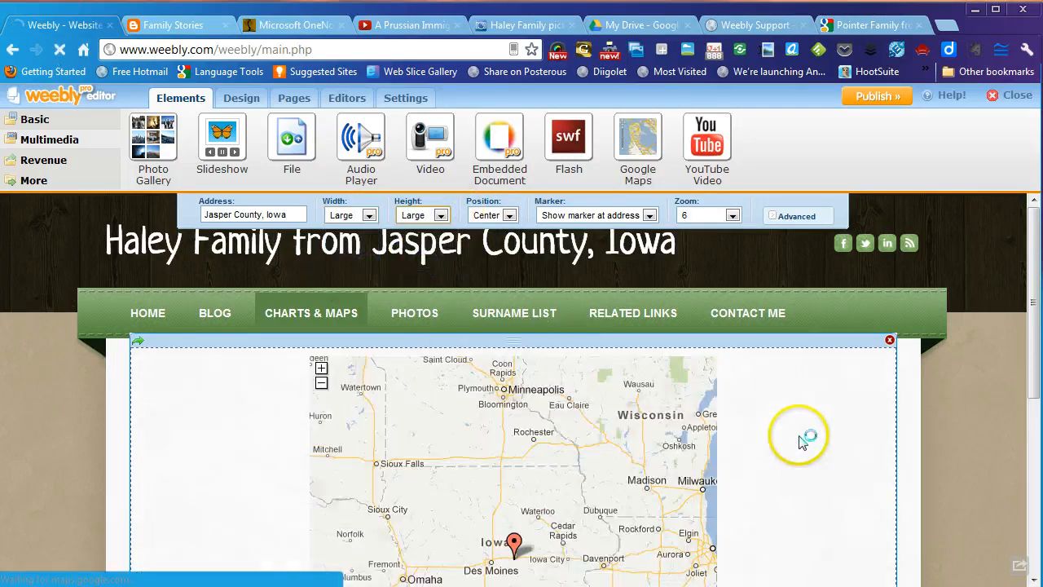
pyautogui.scroll(-2, 801, 441)
pyautogui.scroll(-1, 801, 441)
pyautogui.scroll(2, 802, 441)
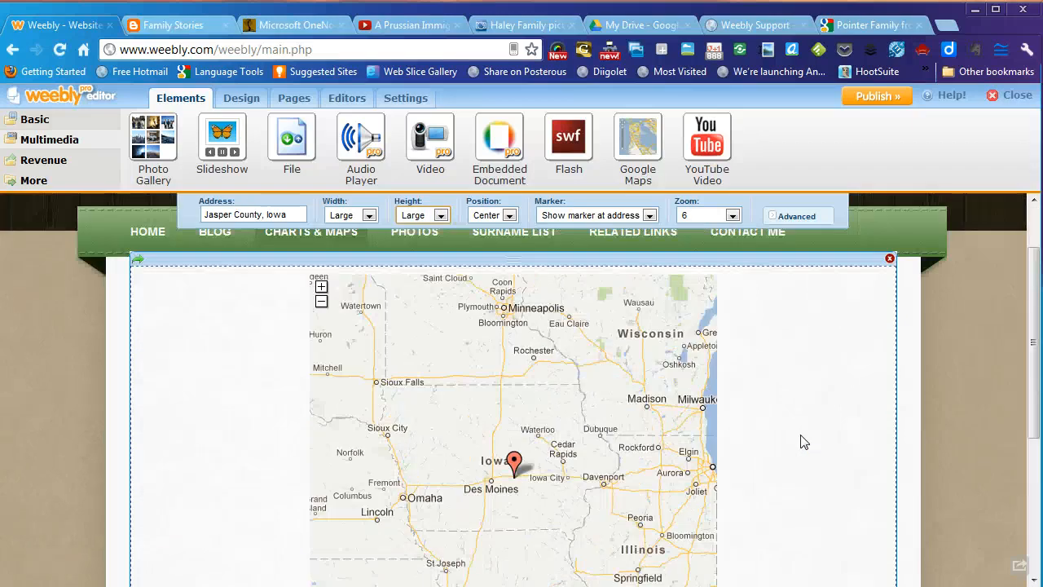
pyautogui.scroll(1, 800, 441)
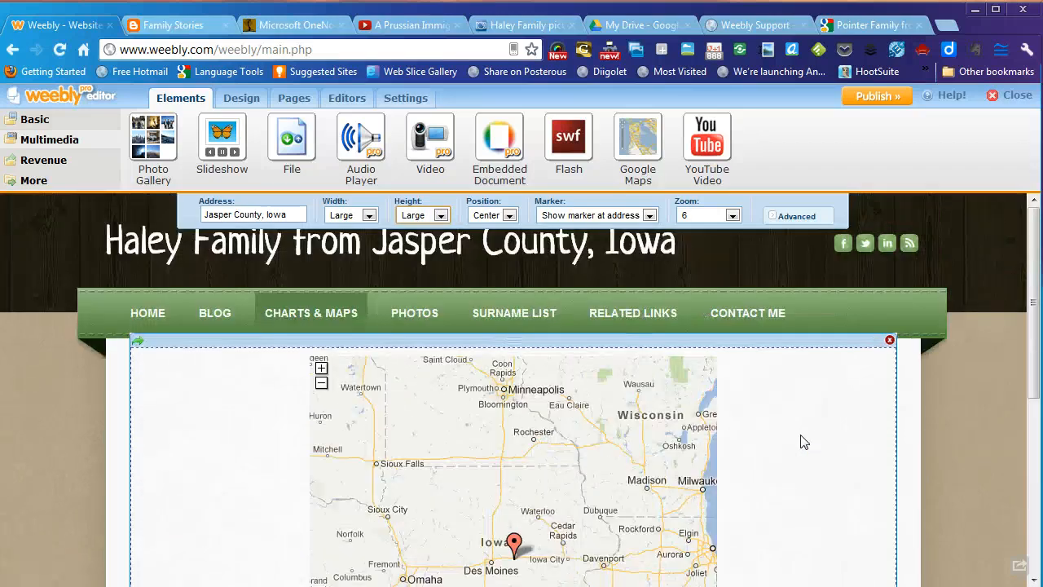
pyautogui.scroll(-3, 801, 441)
pyautogui.scroll(1, 800, 441)
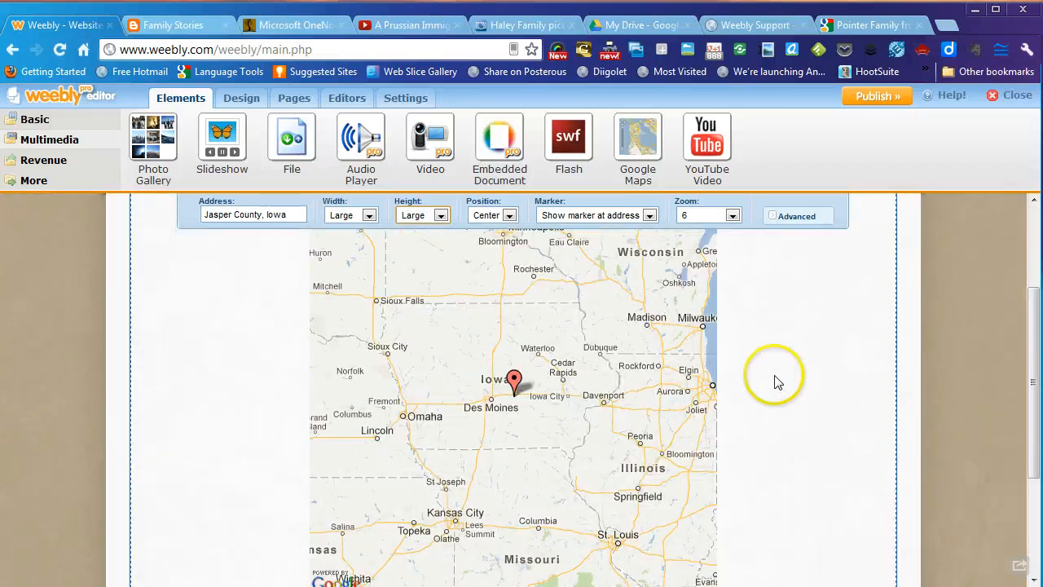
pyautogui.scroll(-2, 764, 361)
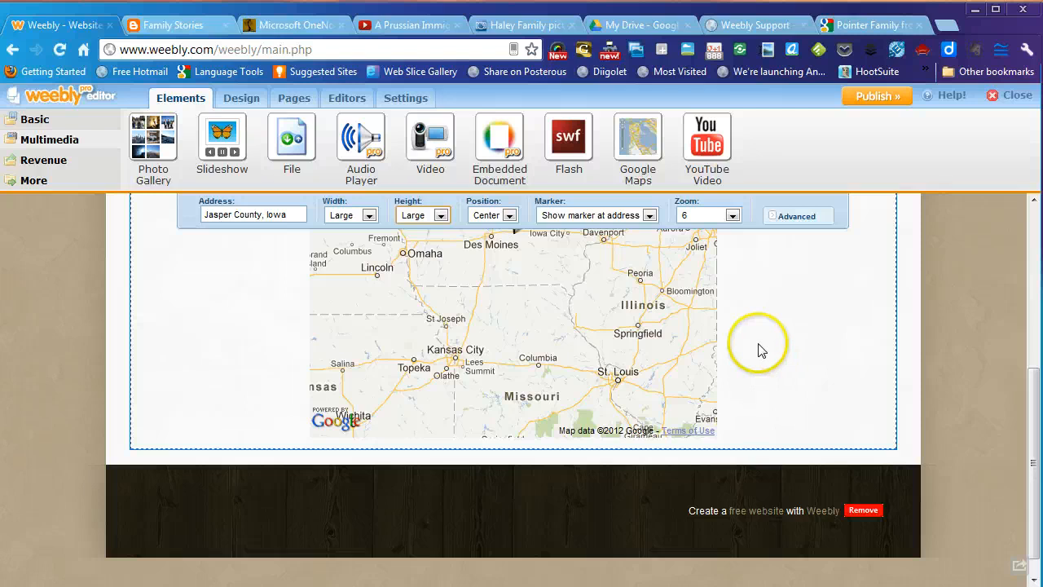
pyautogui.scroll(3, 815, 358)
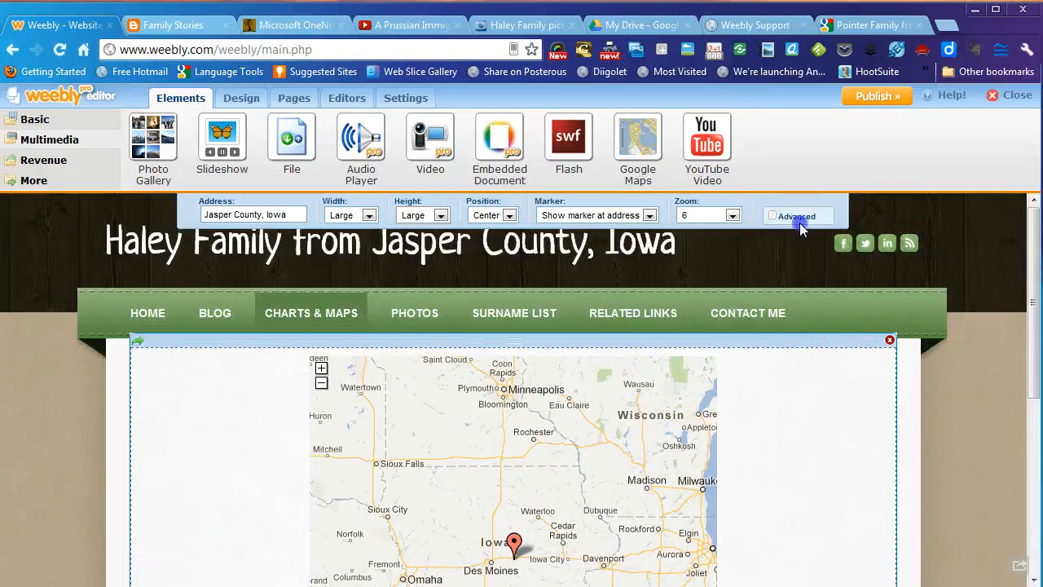
pyautogui.click(798, 218)
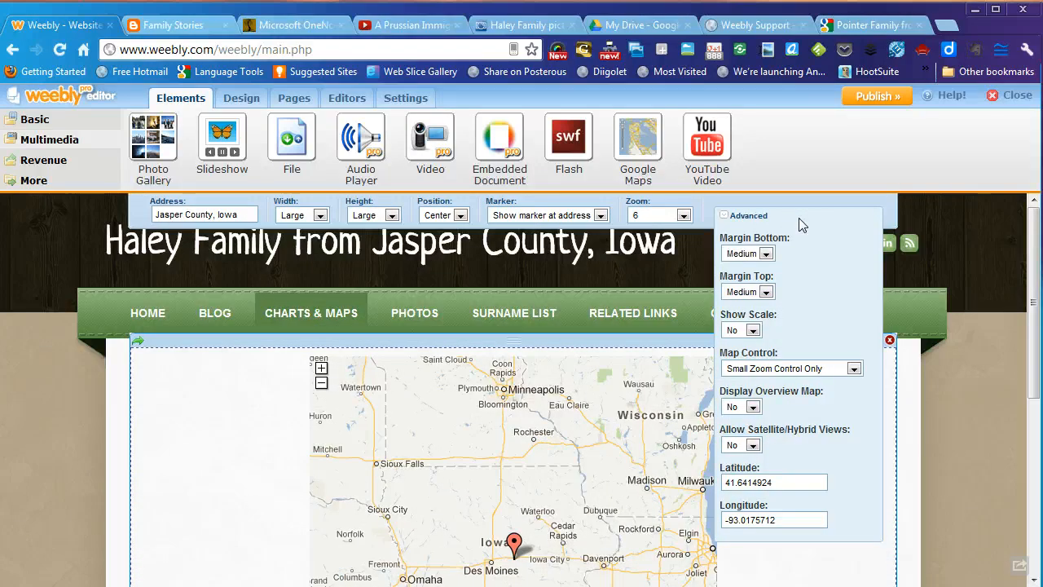
# - Untick Advanced to hide the map's advanced options, leaving the centered Large map
pyautogui.click(723, 219)
pyautogui.click(724, 219)
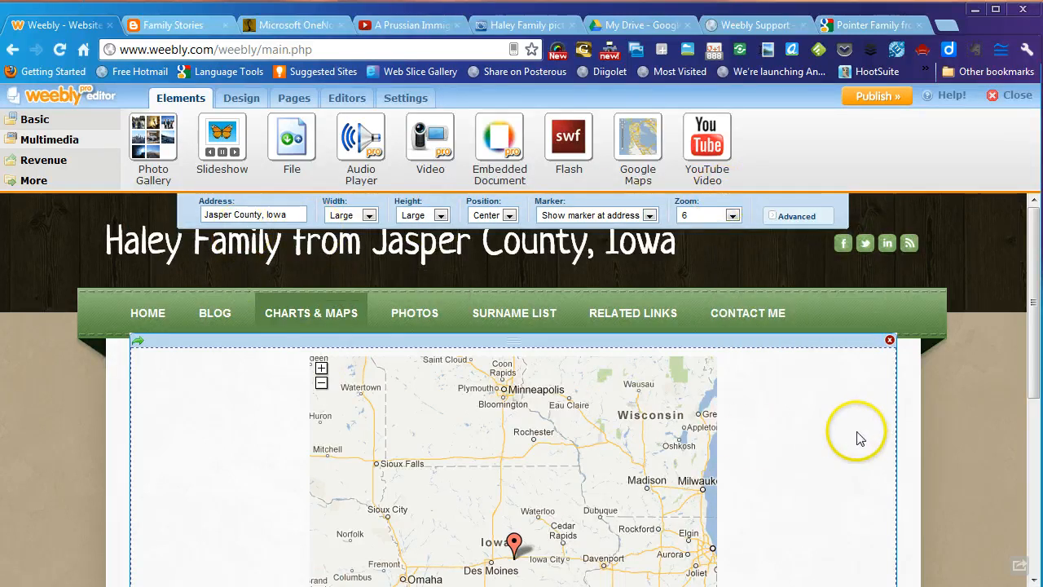
pyautogui.scroll(-5, 856, 436)
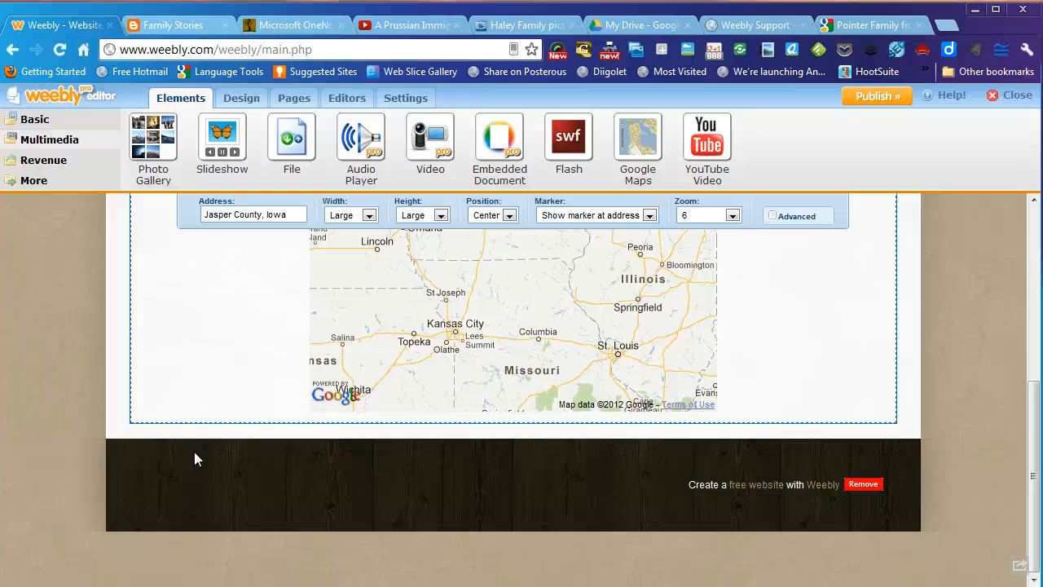
# - Copy the file's share link from Google Drive's sharing settings and return to the Weebly editor
pyautogui.click(621, 26)
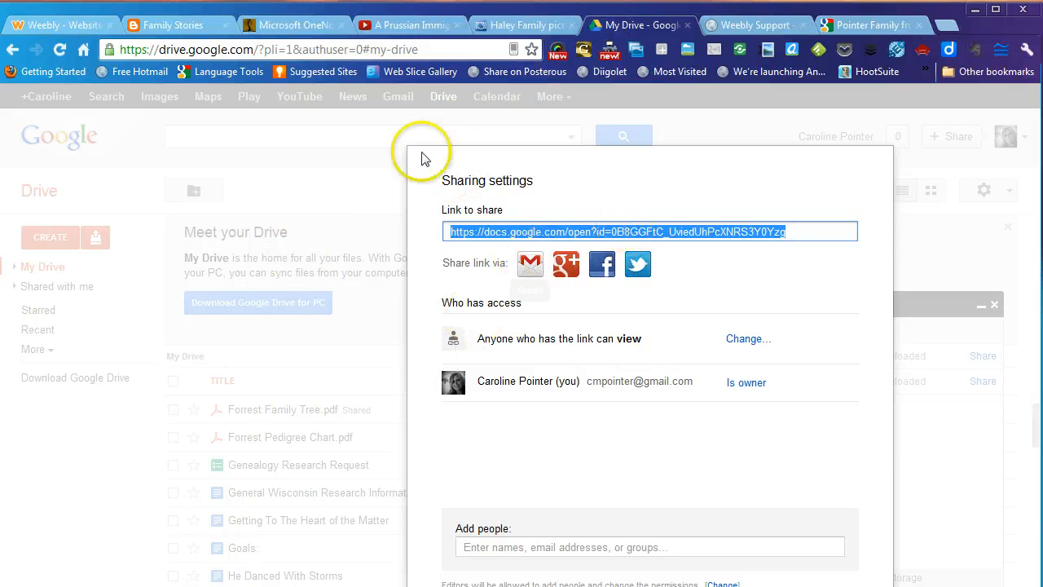
pyautogui.rightClick(511, 232)
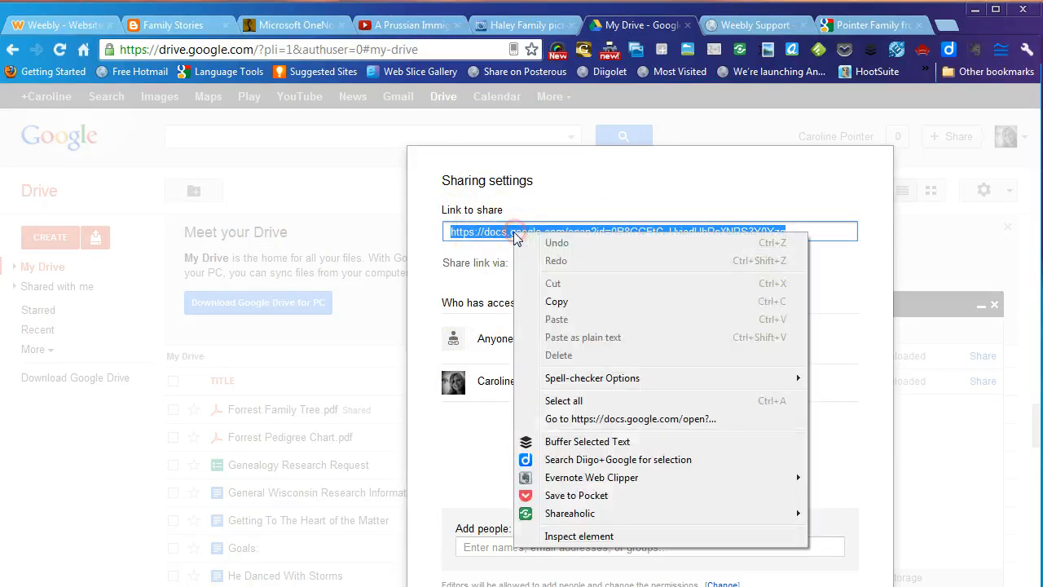
pyautogui.click(555, 302)
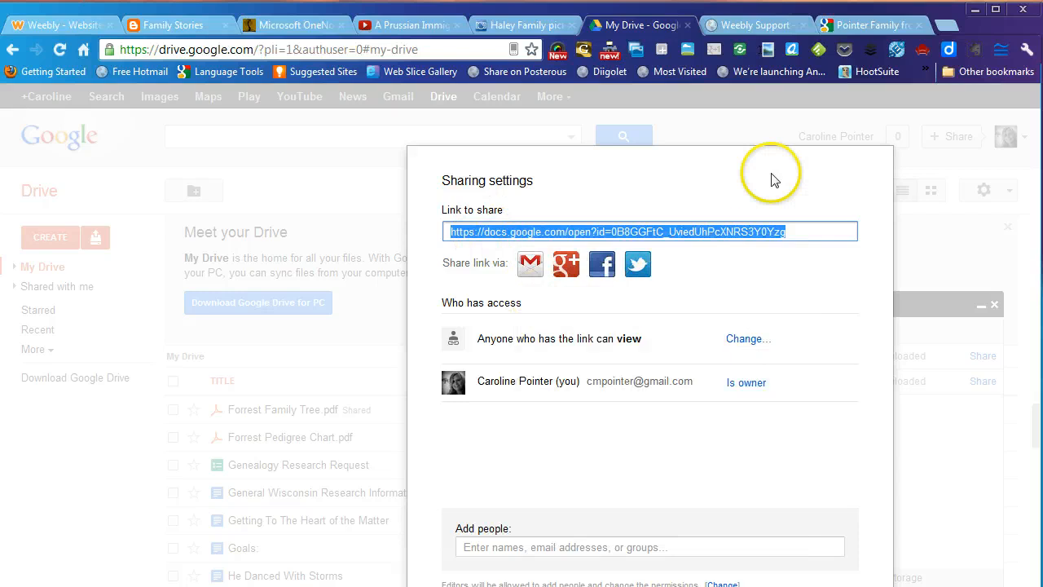
pyautogui.click(79, 29)
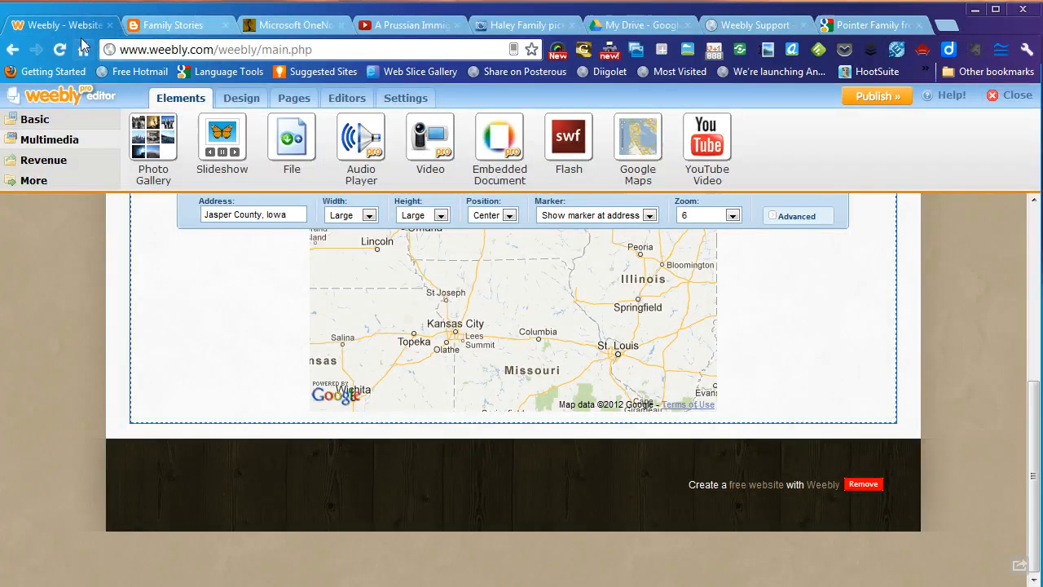
# - Add a title-and-paragraph block below the map titled 'Links to charts:'
pyautogui.click(35, 120)
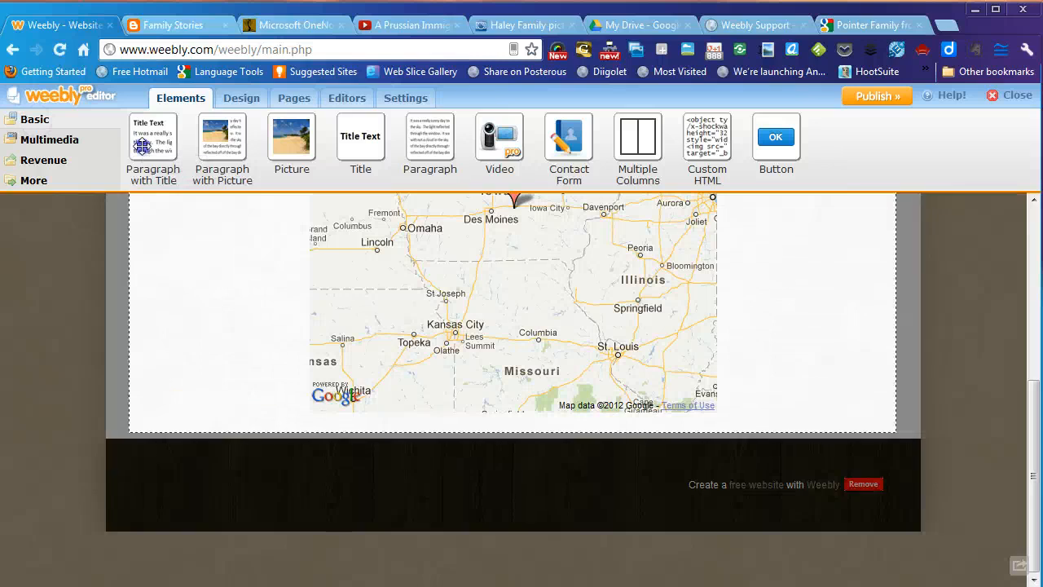
pyautogui.moveTo(142, 147); pyautogui.dragTo(218, 482)
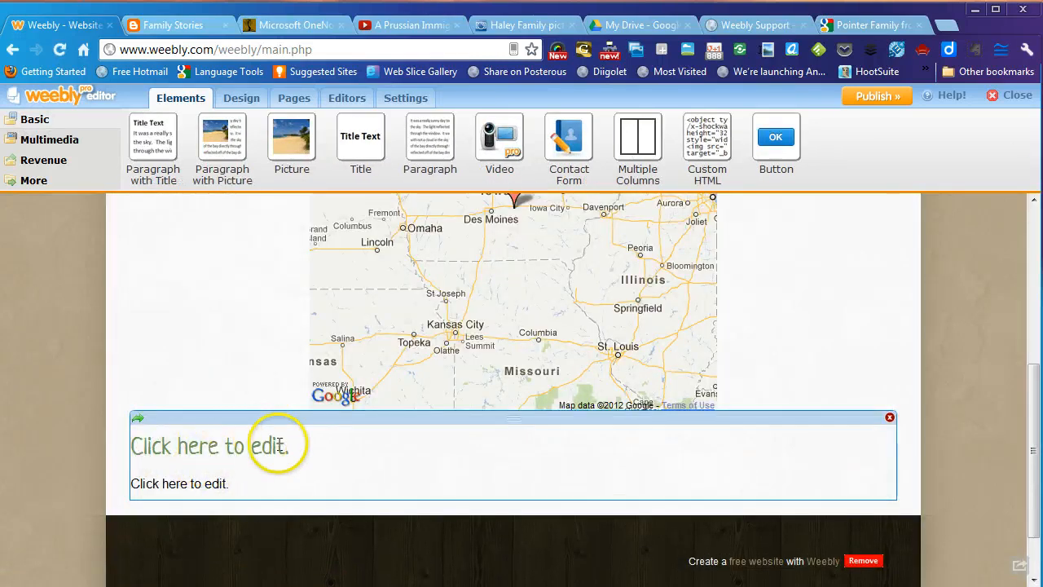
pyautogui.click(179, 445)
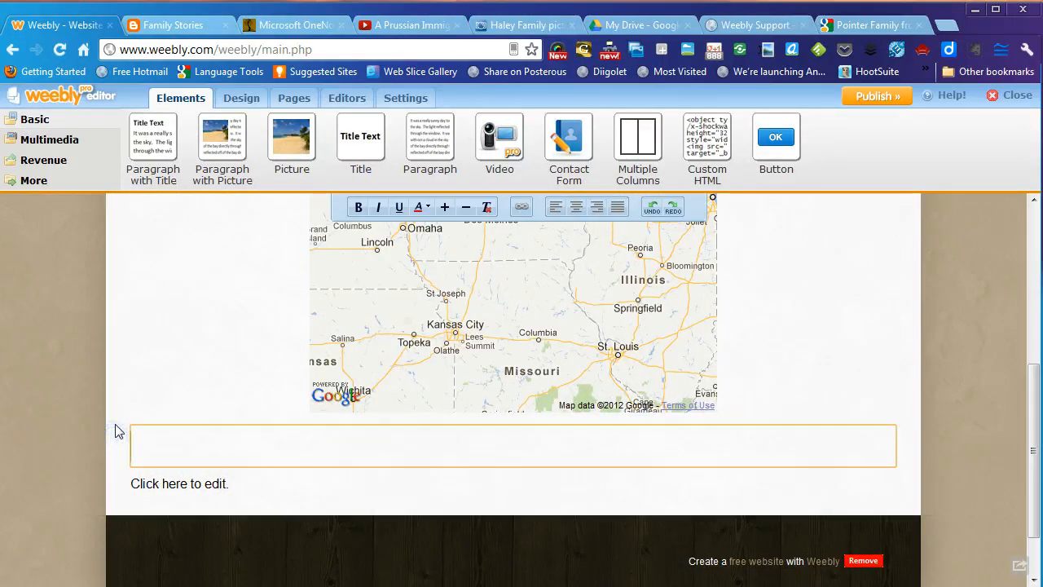
pyautogui.write('Links to')
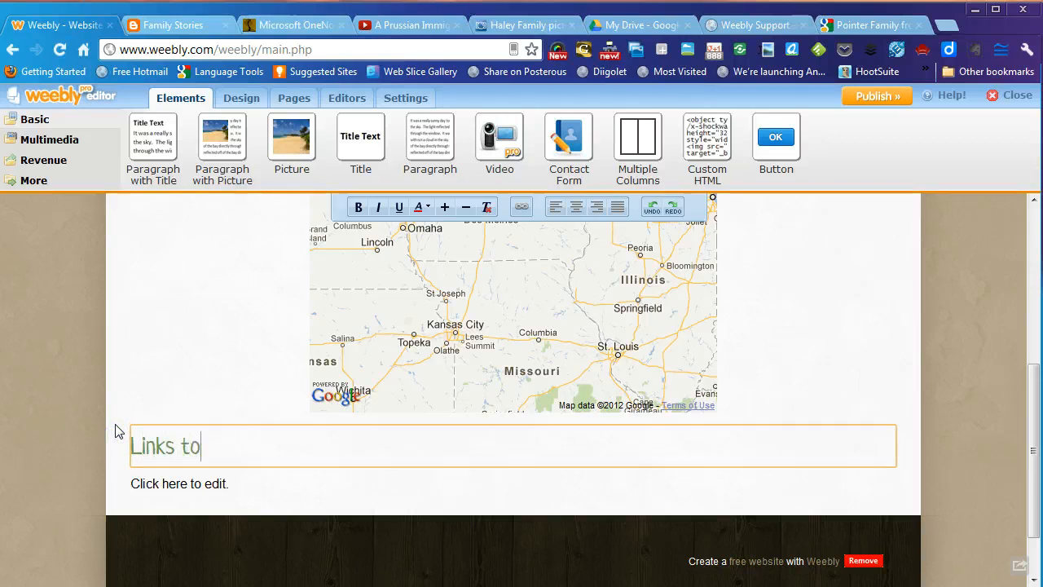
pyautogui.write(' charts:')
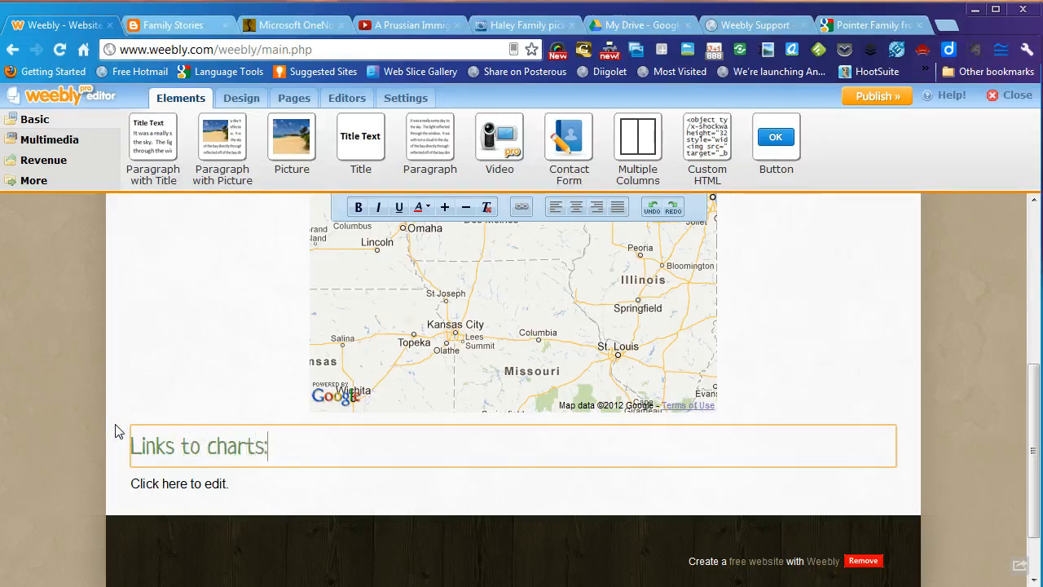
# - Link the 'Pedigree Chart' text to the copied Google Docs address, opening in a new window
pyautogui.click(147, 489)
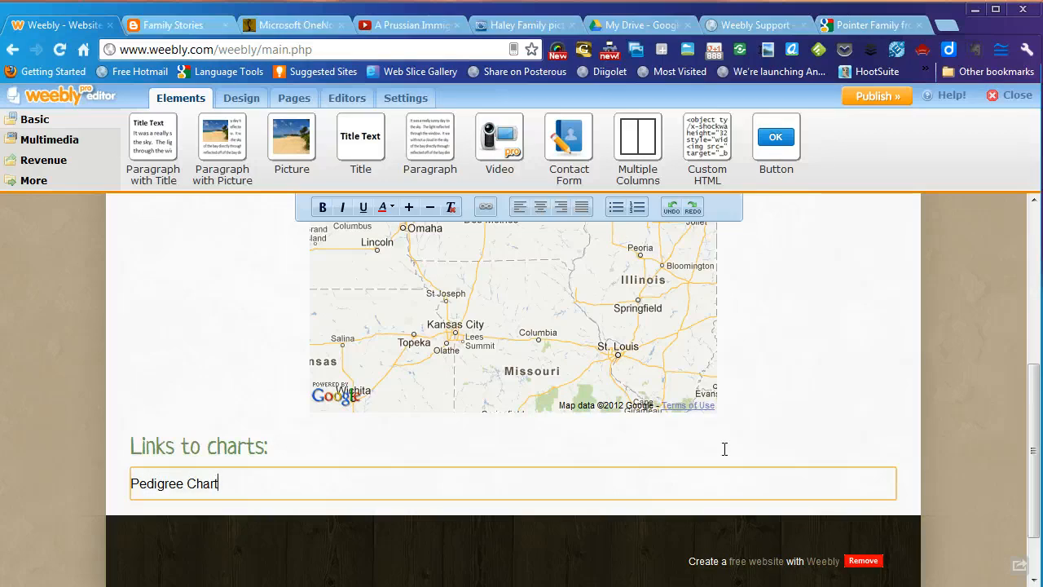
pyautogui.moveTo(224, 483); pyautogui.dragTo(117, 489)
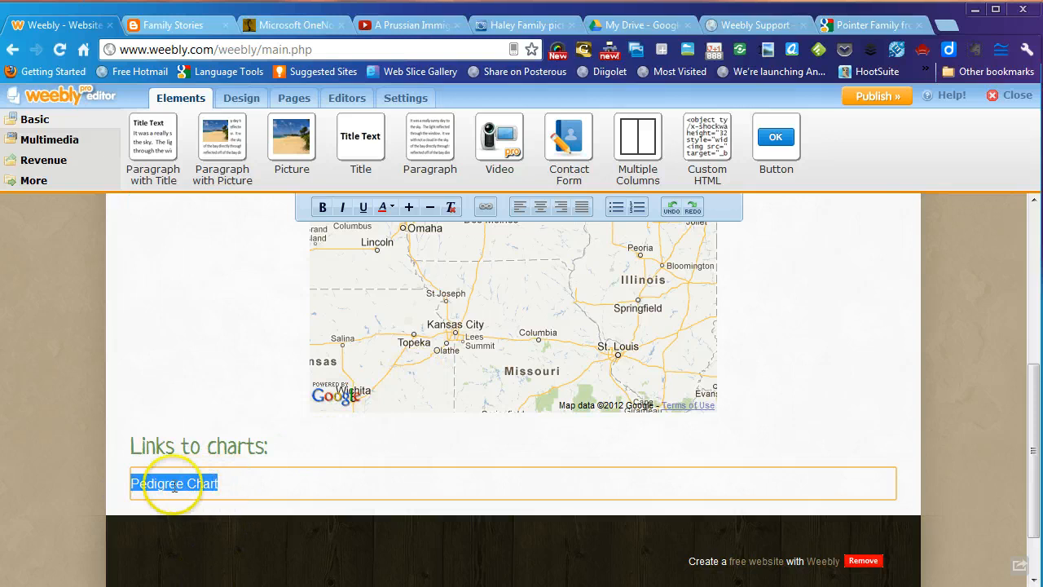
pyautogui.click(486, 207)
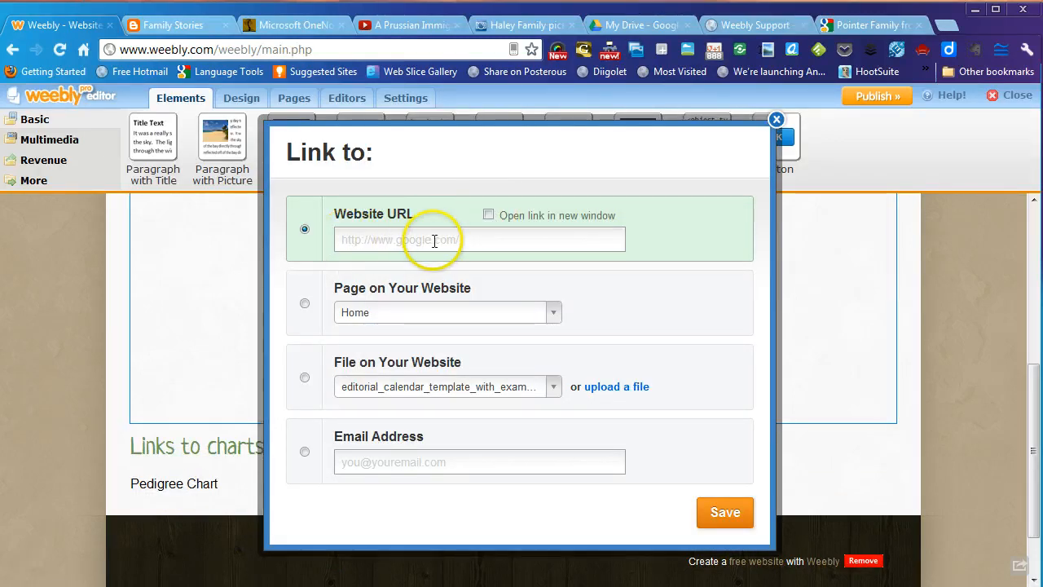
pyautogui.click(489, 216)
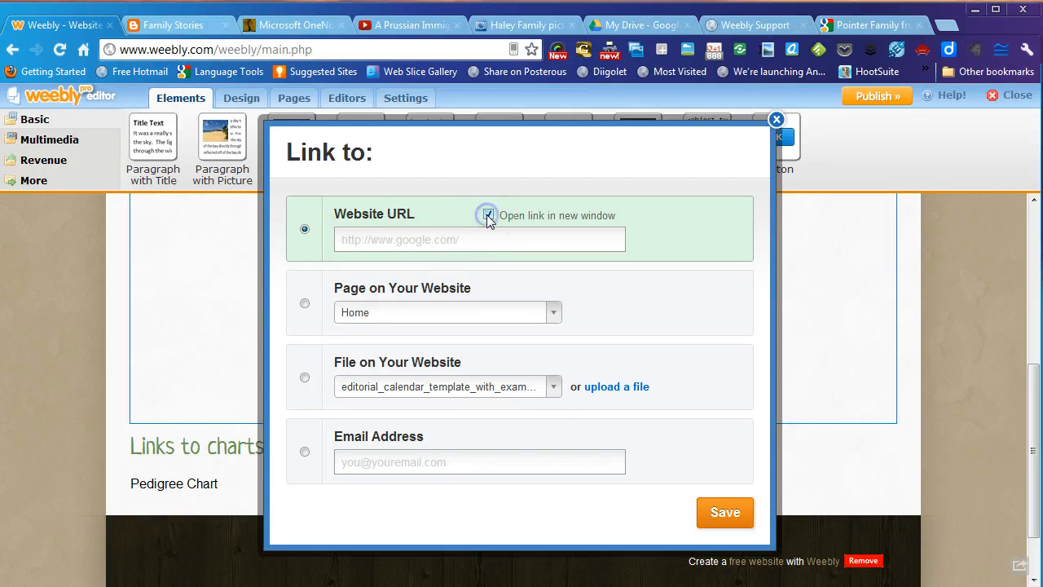
pyautogui.click(377, 239)
pyautogui.rightClick(377, 243)
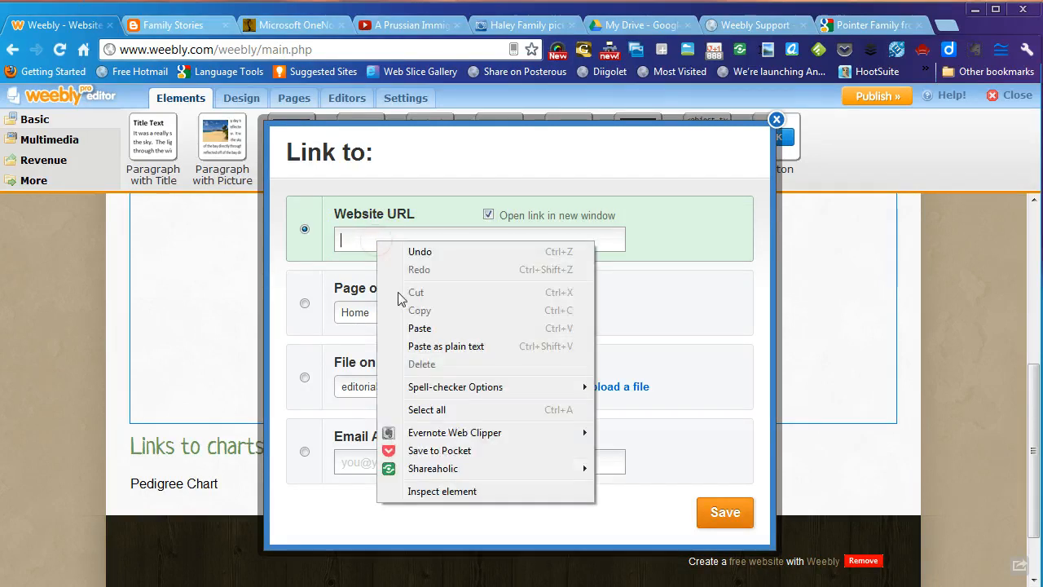
pyautogui.click(420, 328)
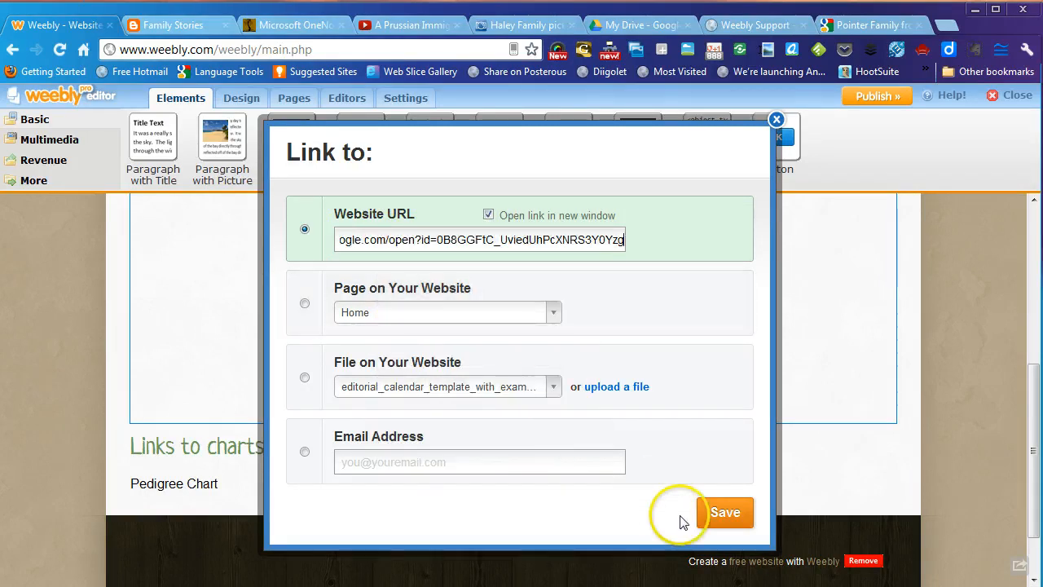
pyautogui.click(724, 512)
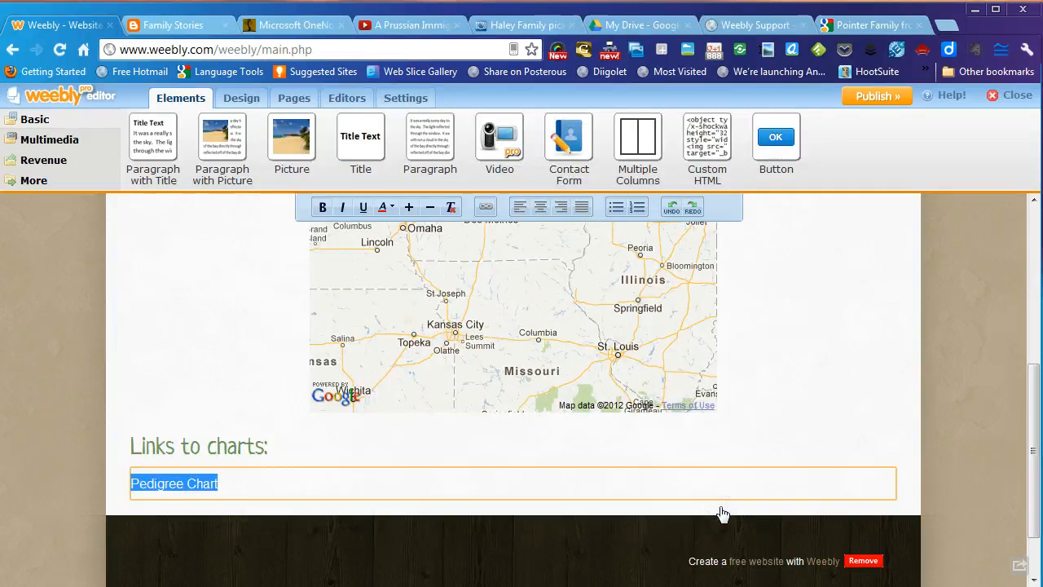
# - Add blank lines below the Pedigree Chart link
pyautogui.click(259, 484)
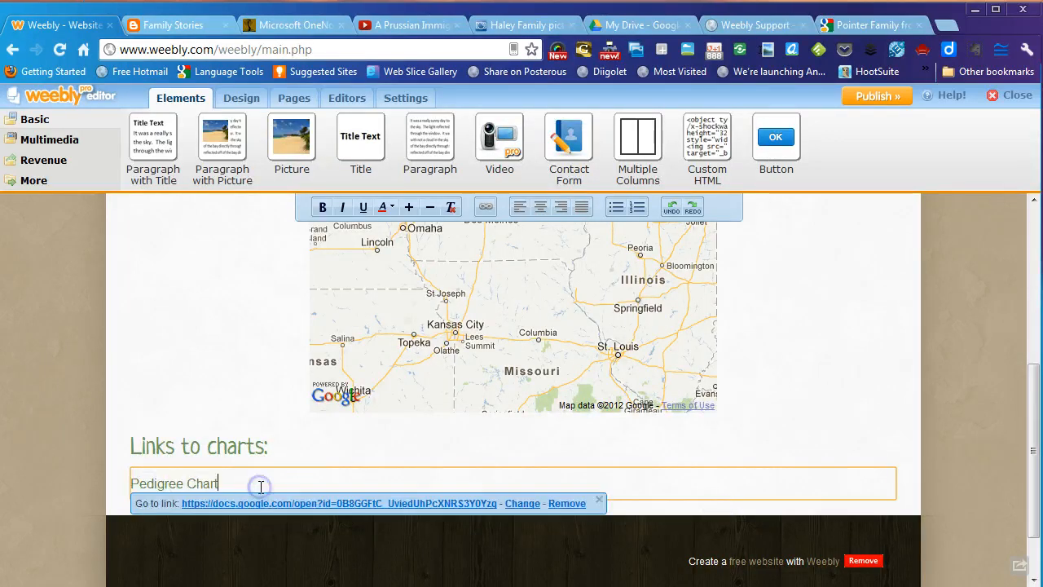
pyautogui.scroll(-1, 644, 477)
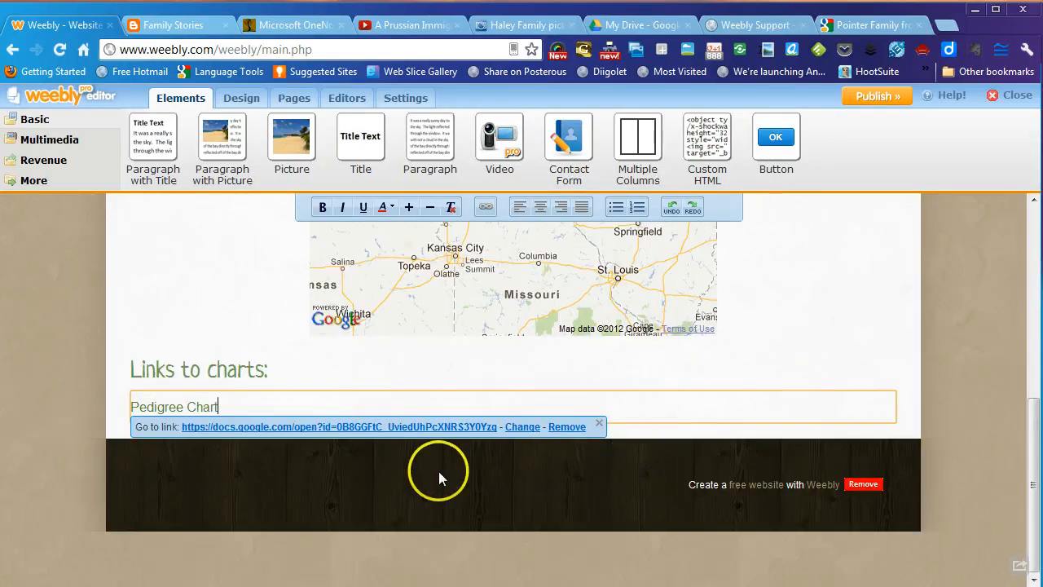
pyautogui.press('Return')
pyautogui.press('Return')
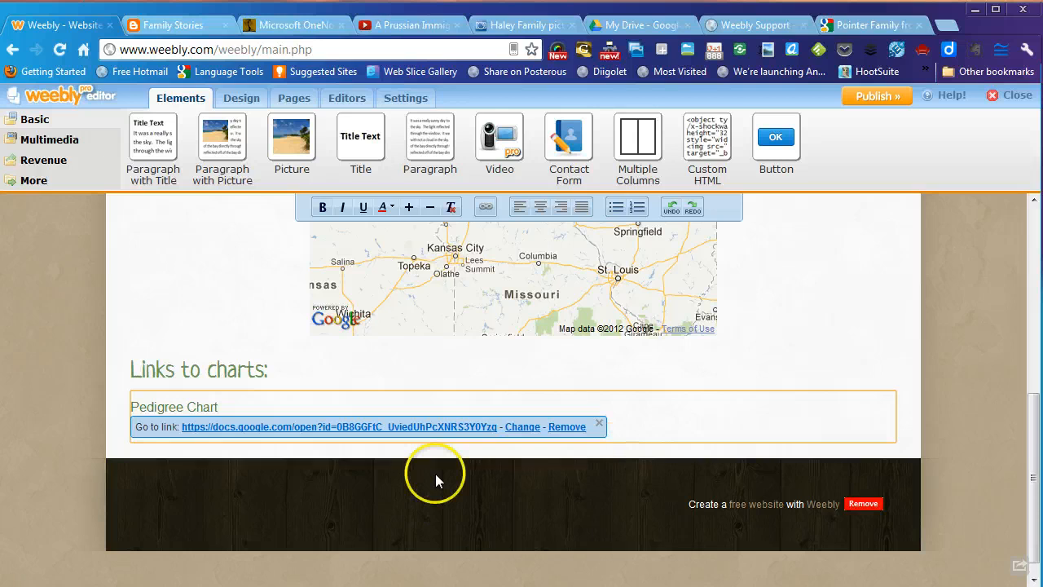
pyautogui.click(192, 452)
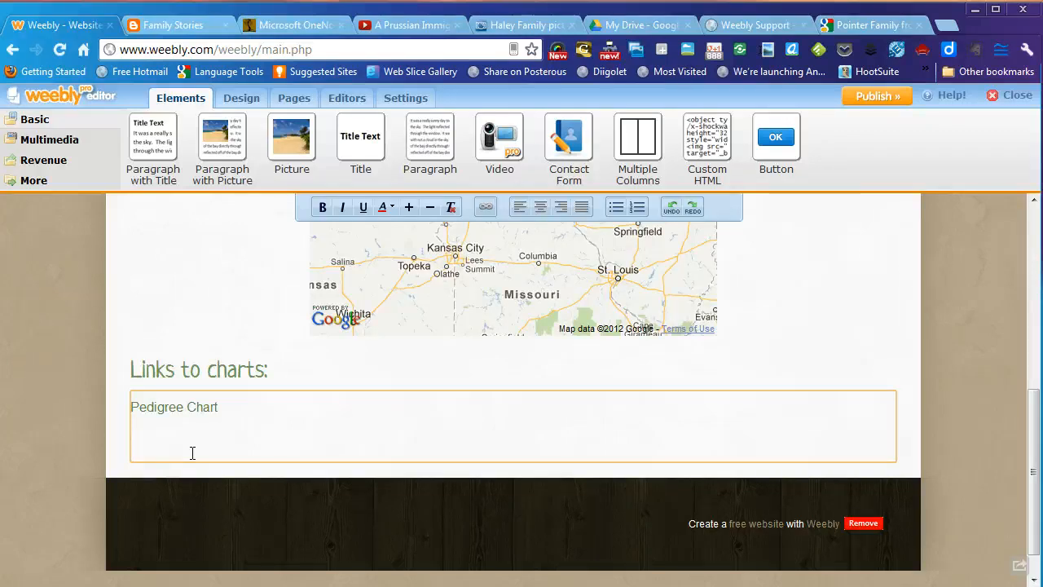
# - Type 'Click here to view pedigree chart.' on the empty line under Pedigree Chart and select it
pyautogui.click(180, 453)
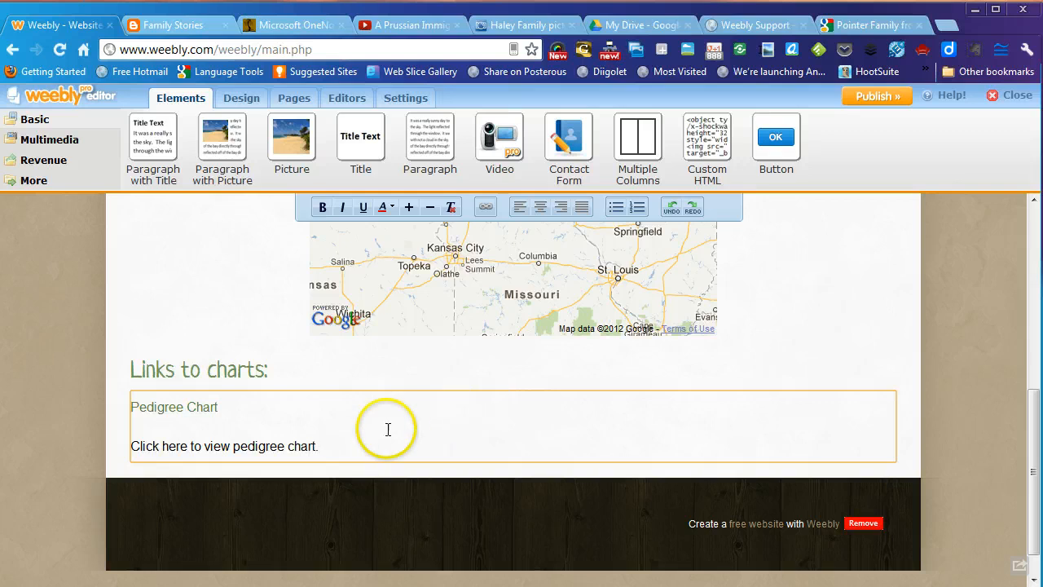
pyautogui.moveTo(331, 449); pyautogui.dragTo(80, 459)
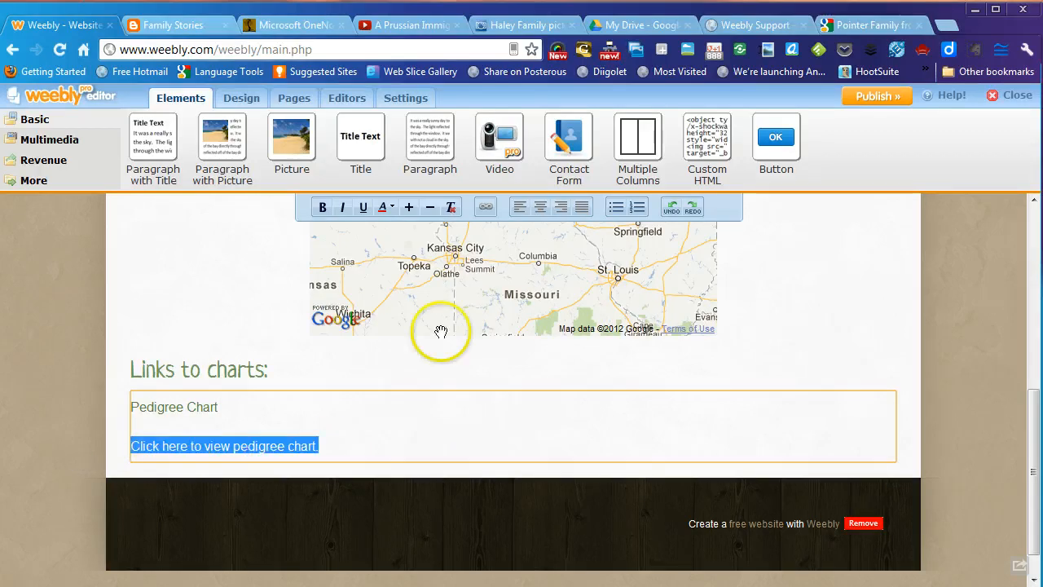
# - Set the selected line to link to a File on Your Website and start a new upload
pyautogui.click(483, 209)
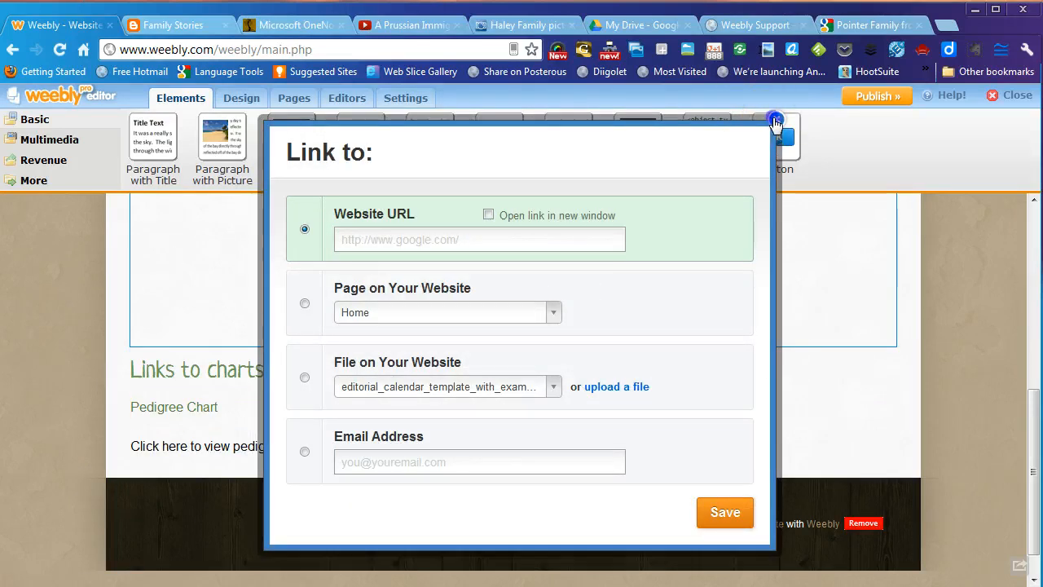
pyautogui.click(776, 120)
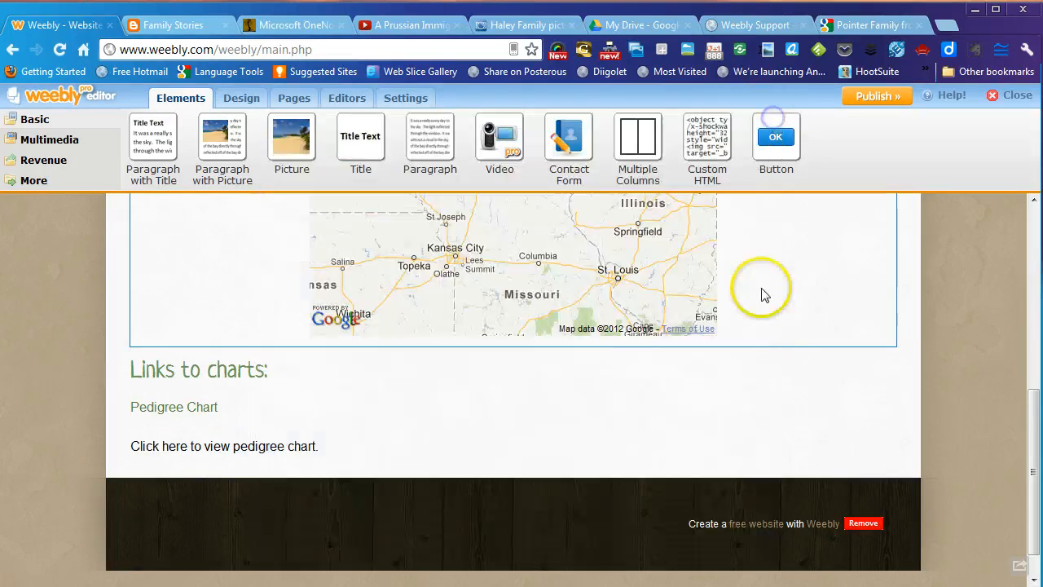
pyautogui.click(133, 443)
pyautogui.moveTo(131, 446); pyautogui.dragTo(310, 449)
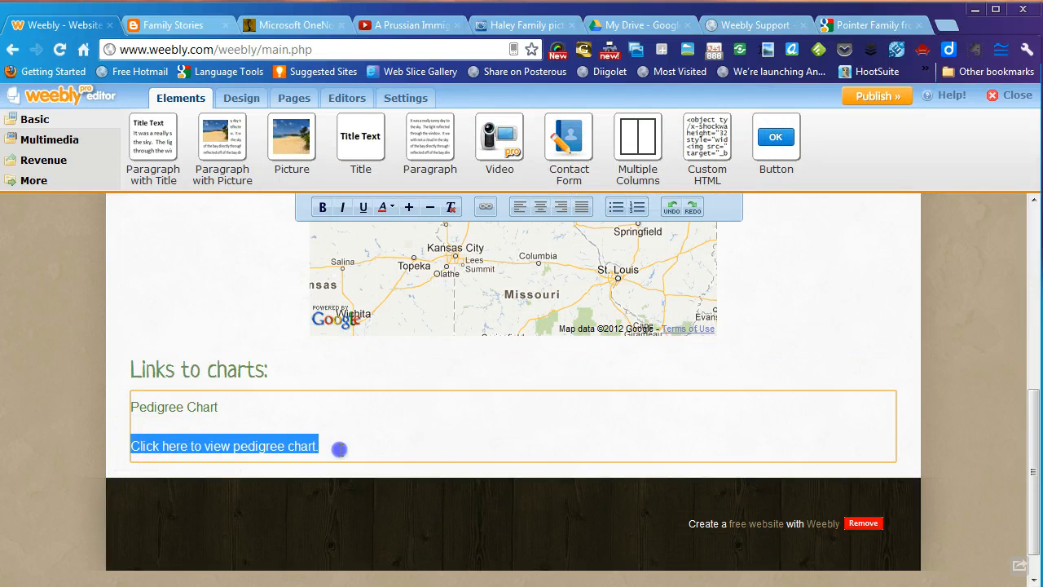
pyautogui.click(485, 207)
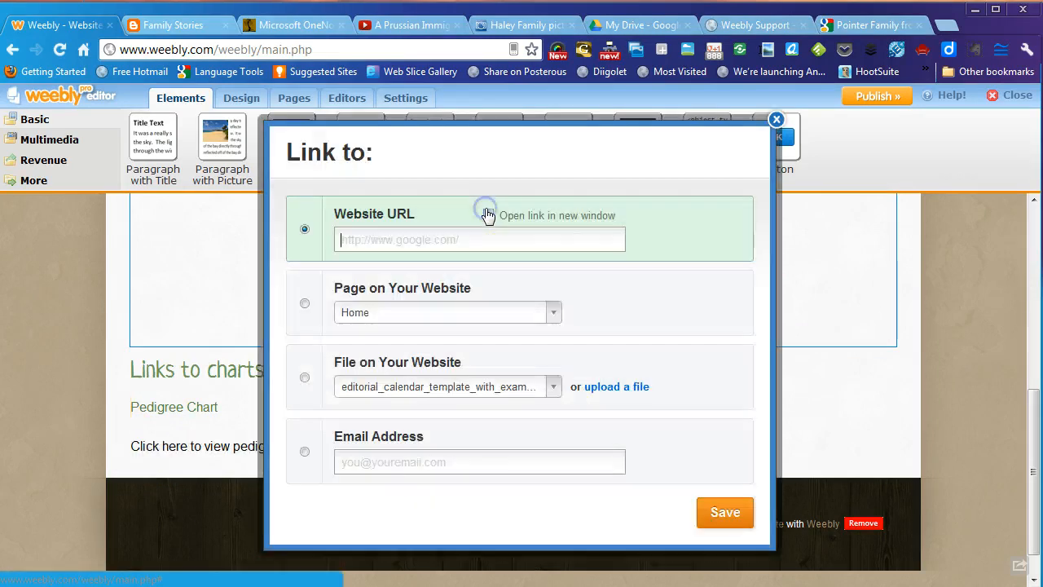
pyautogui.click(306, 377)
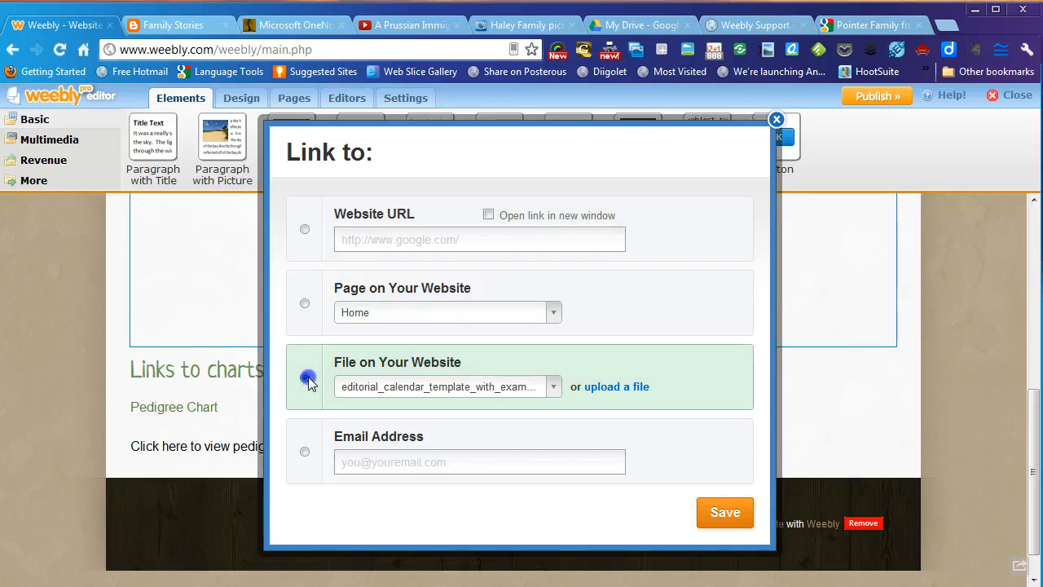
pyautogui.click(603, 395)
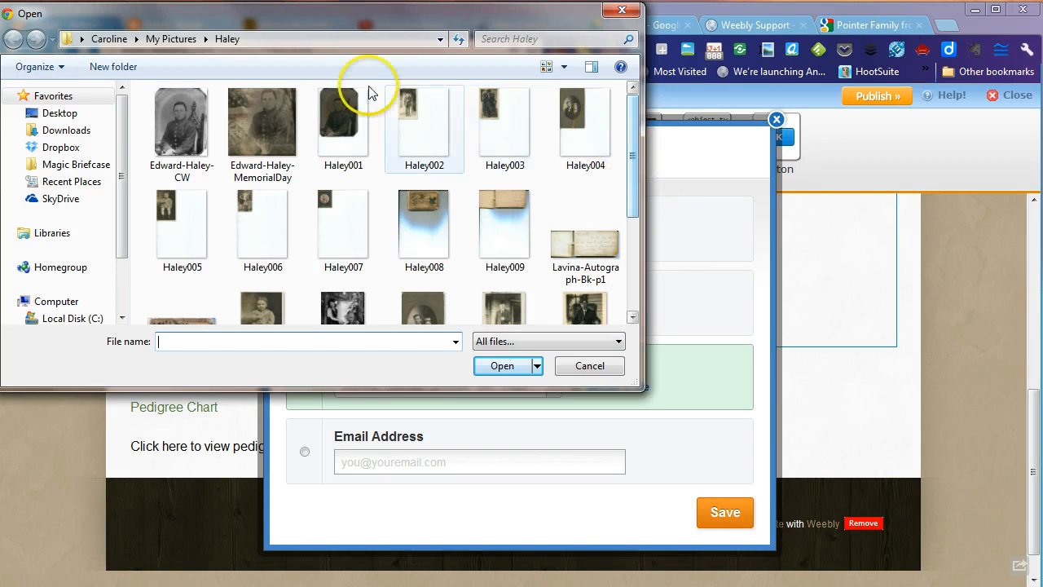
pyautogui.click(109, 39)
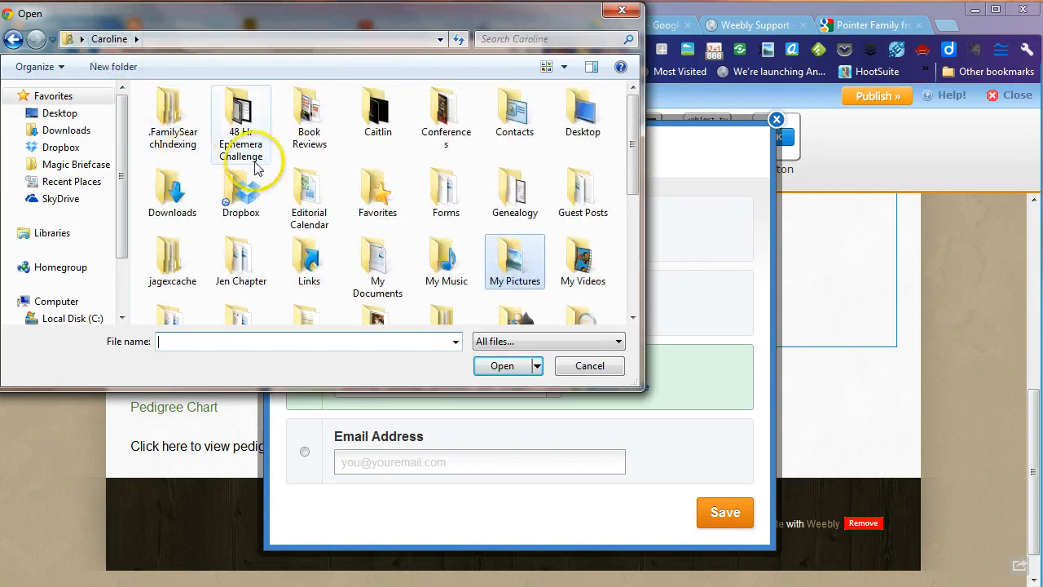
pyautogui.doubleClick(511, 192)
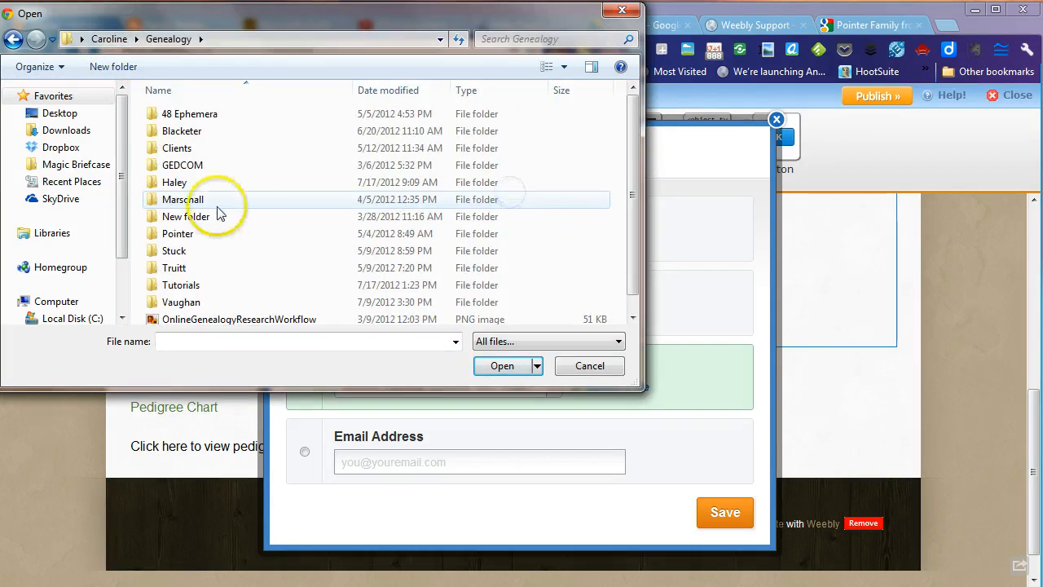
pyautogui.doubleClick(176, 182)
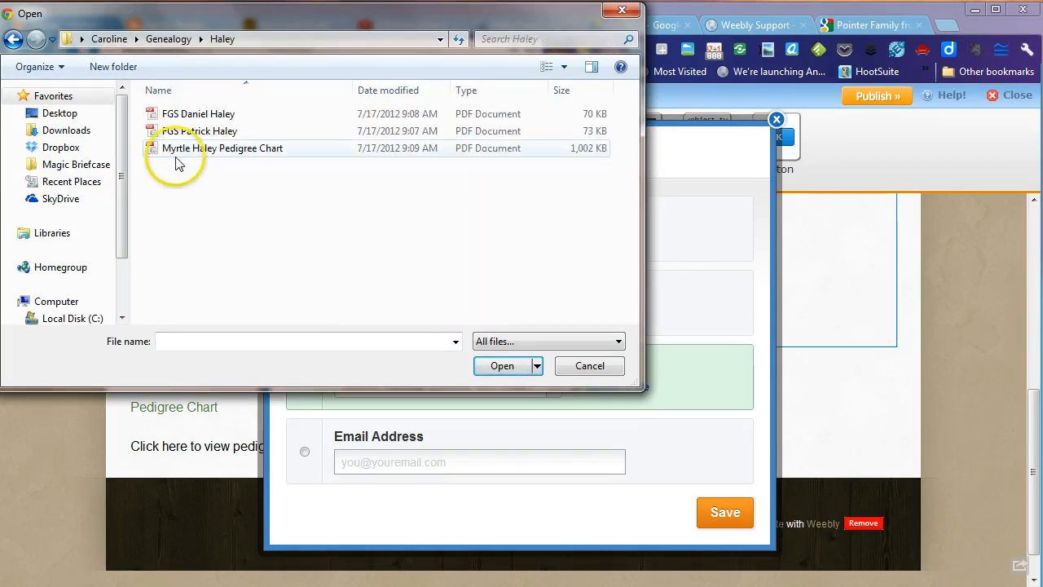
pyautogui.click(175, 121)
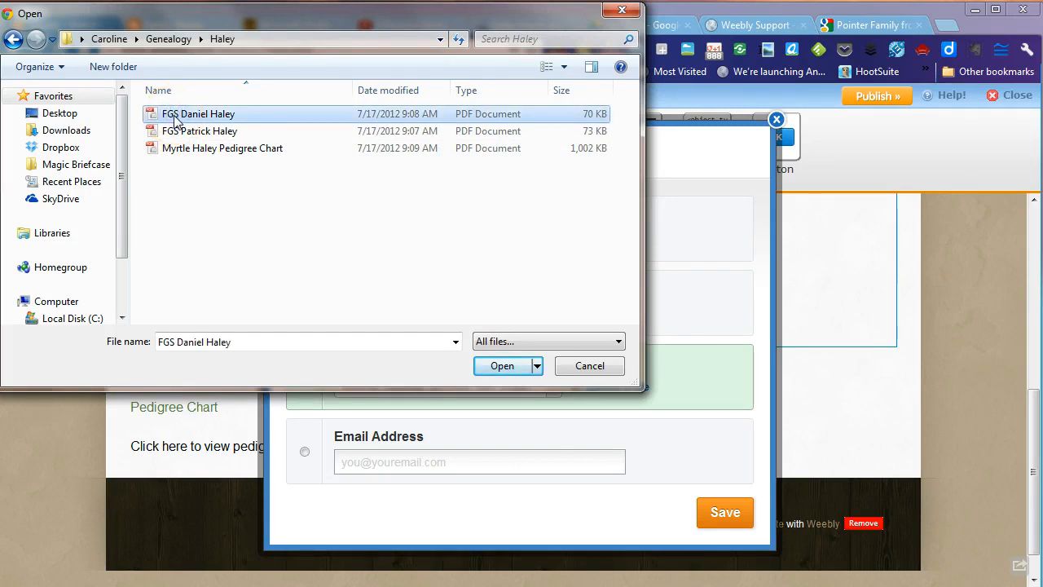
pyautogui.click(182, 152)
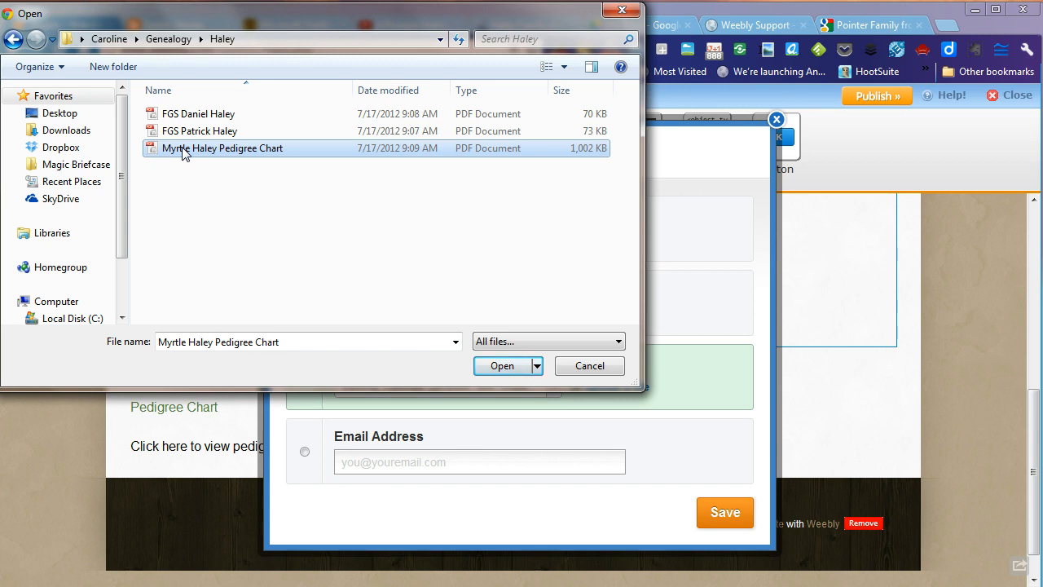
pyautogui.click(499, 364)
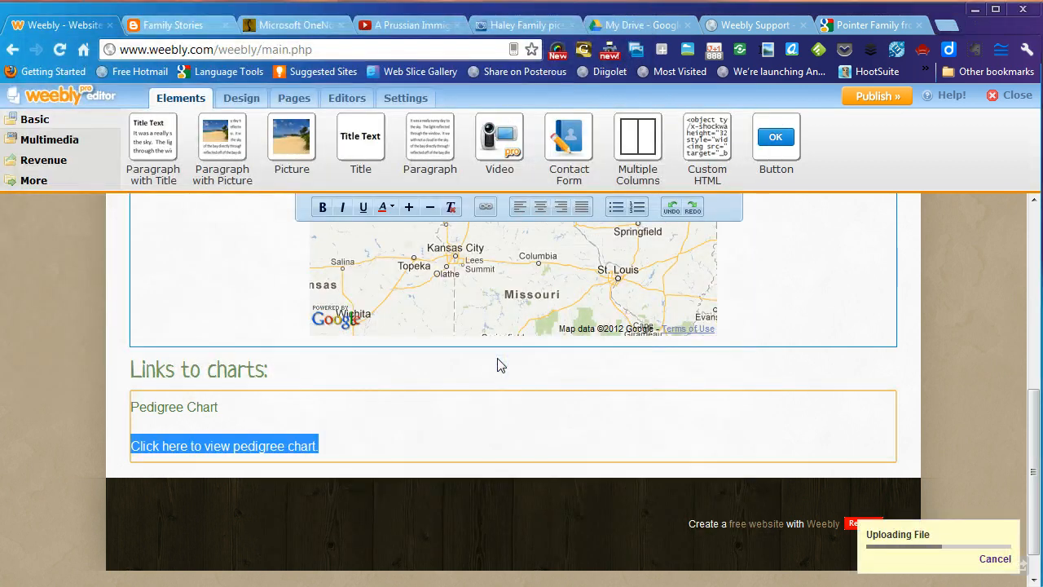
pyautogui.click(389, 435)
pyautogui.click(532, 443)
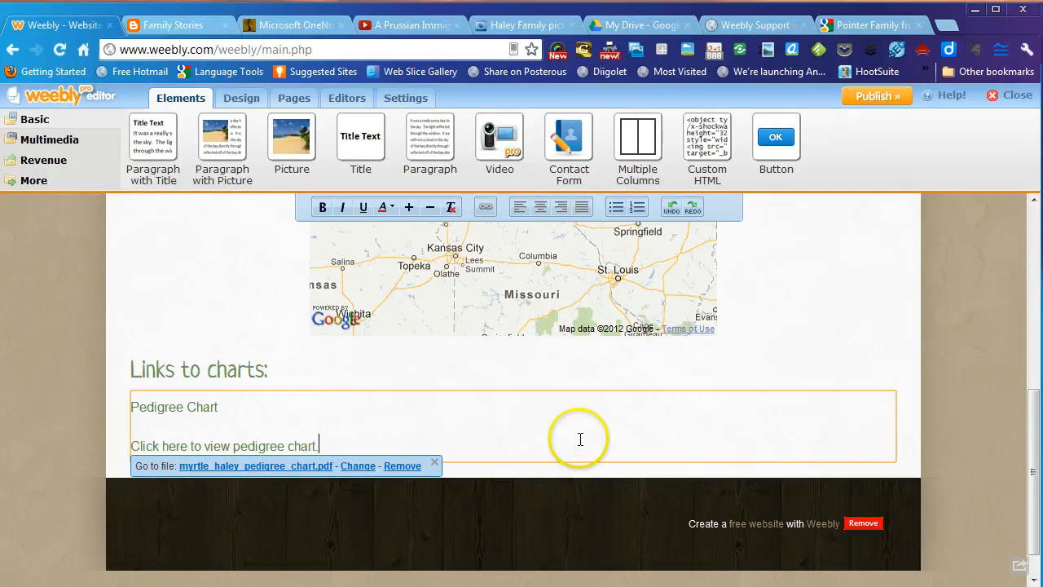
pyautogui.scroll(8, 581, 439)
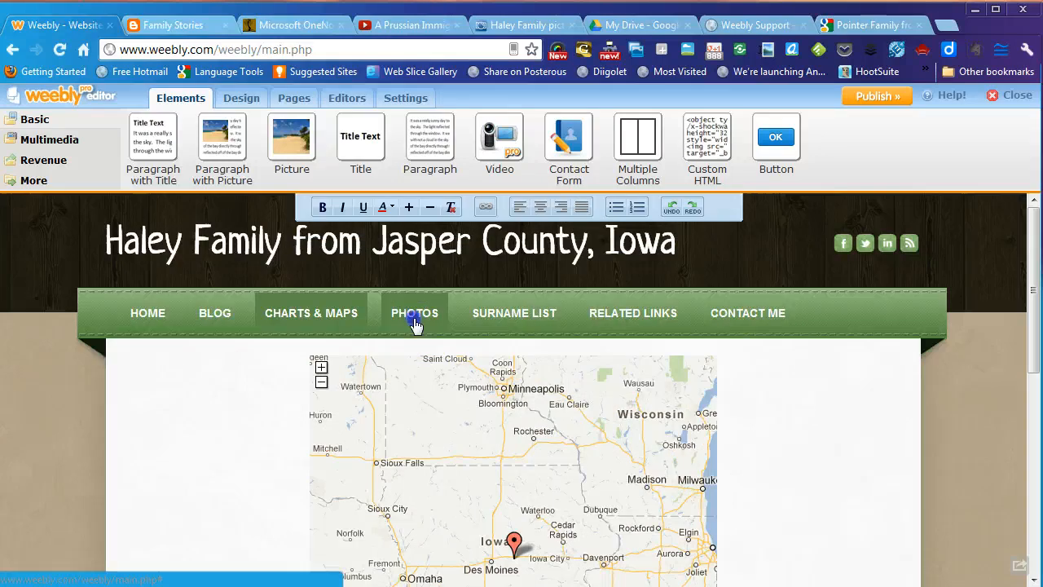
# - Go to the Photos page, drop a Photo Gallery element onto it, and begin an image upload
pyautogui.click(415, 319)
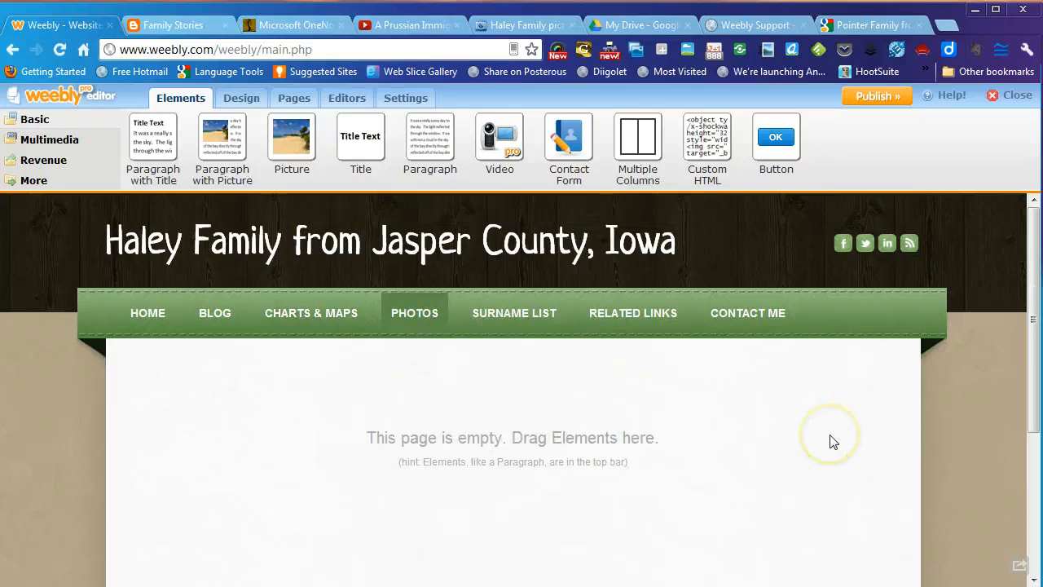
pyautogui.scroll(-2, 830, 438)
pyautogui.scroll(1, 830, 438)
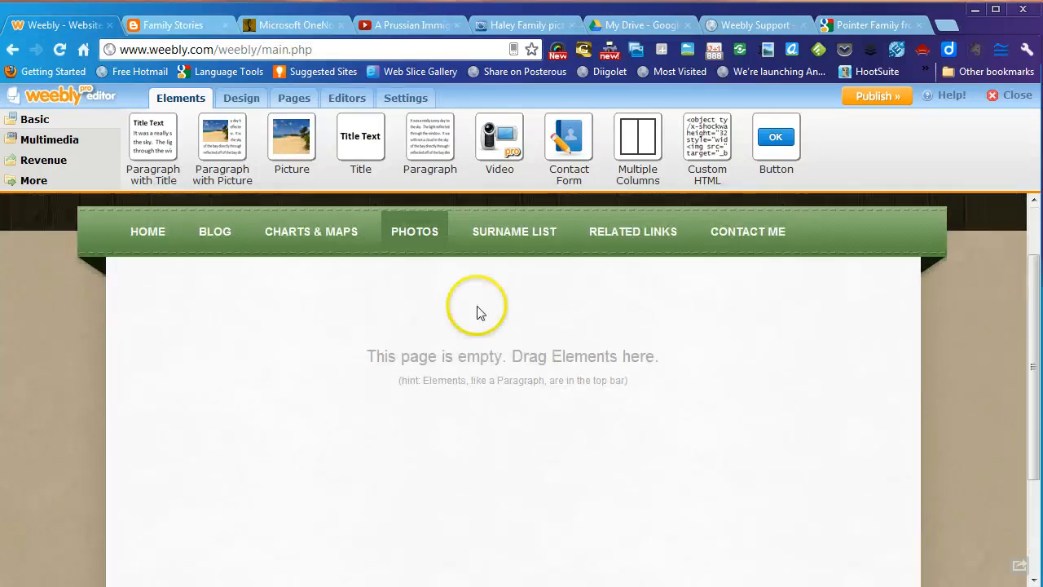
pyautogui.click(37, 144)
pyautogui.moveTo(146, 137); pyautogui.dragTo(522, 363)
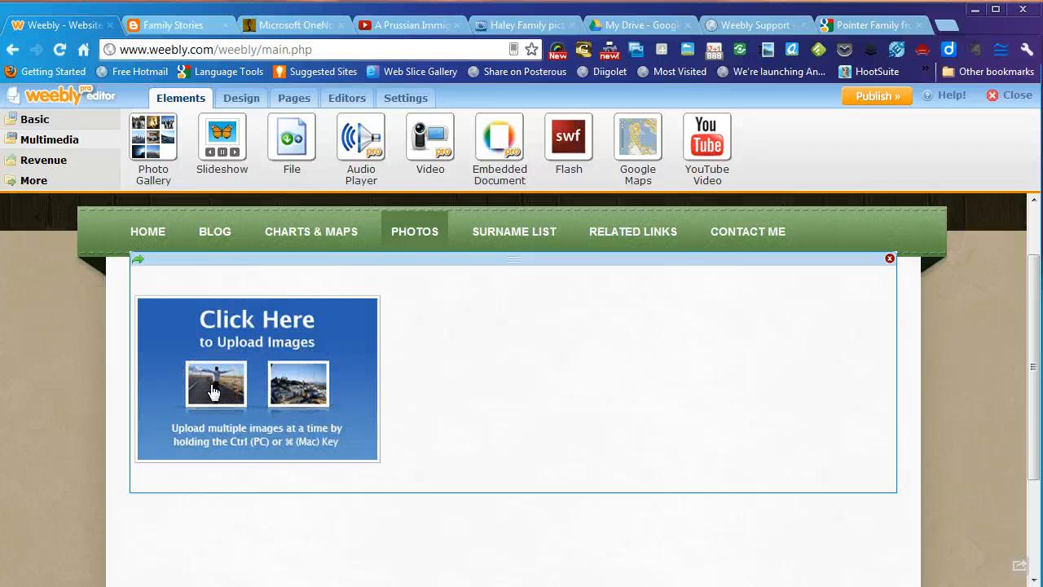
pyautogui.click(212, 393)
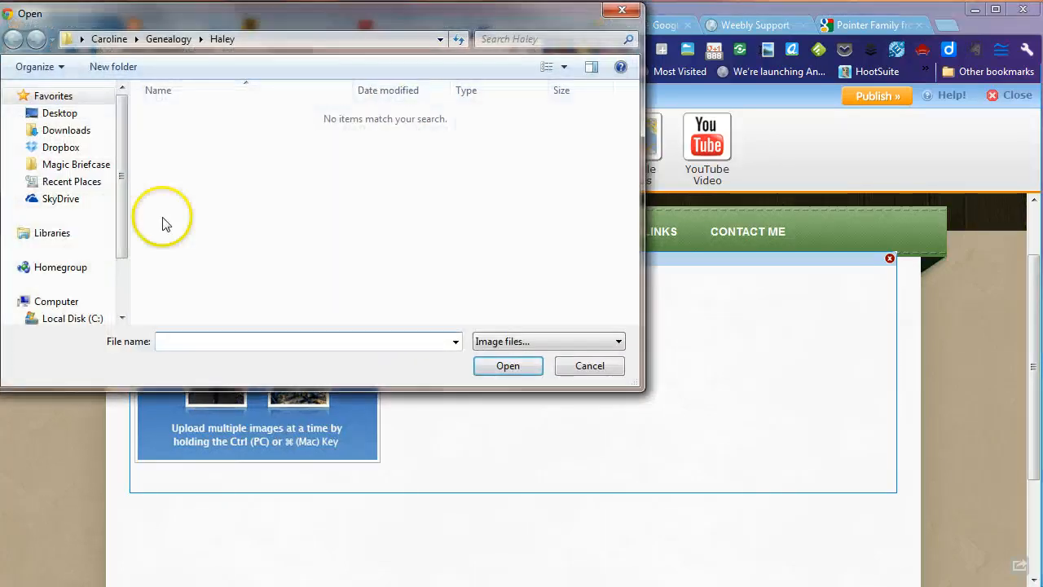
# - Browse to the Haley family photos subfolder inside My Pictures
pyautogui.click(96, 41)
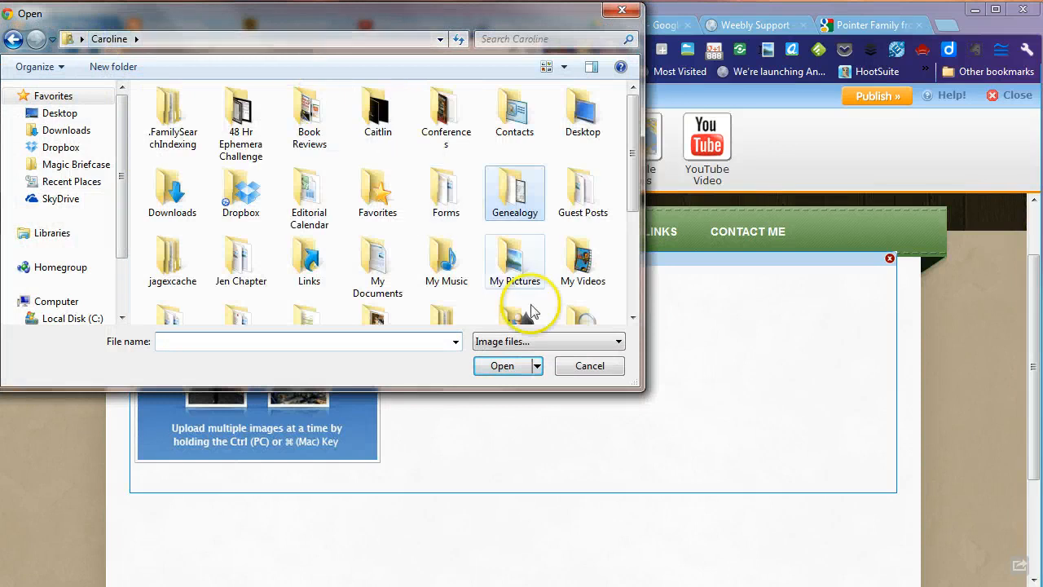
pyautogui.doubleClick(514, 267)
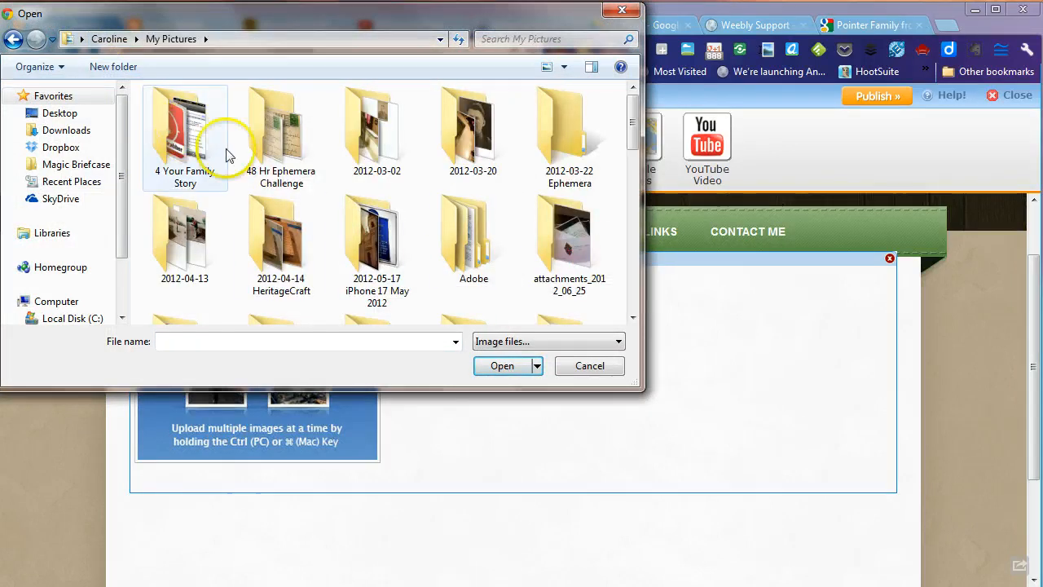
pyautogui.scroll(-2, 481, 240)
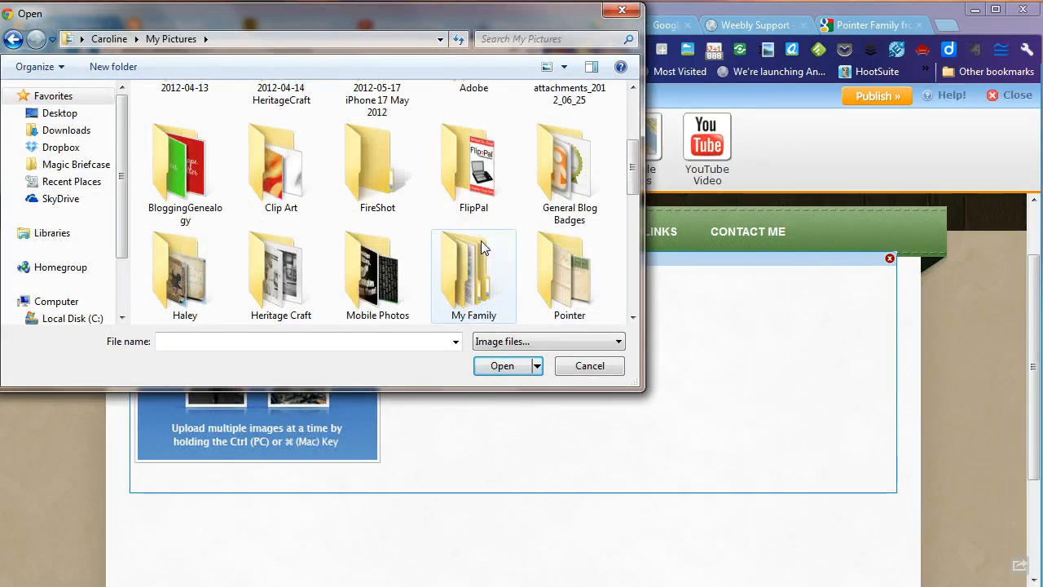
pyautogui.doubleClick(196, 281)
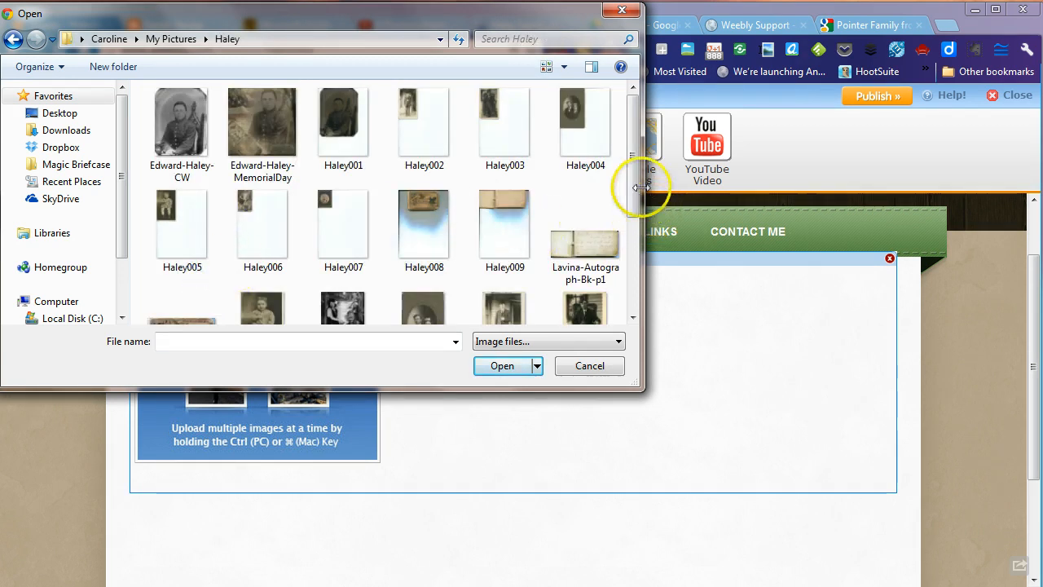
pyautogui.click(165, 116)
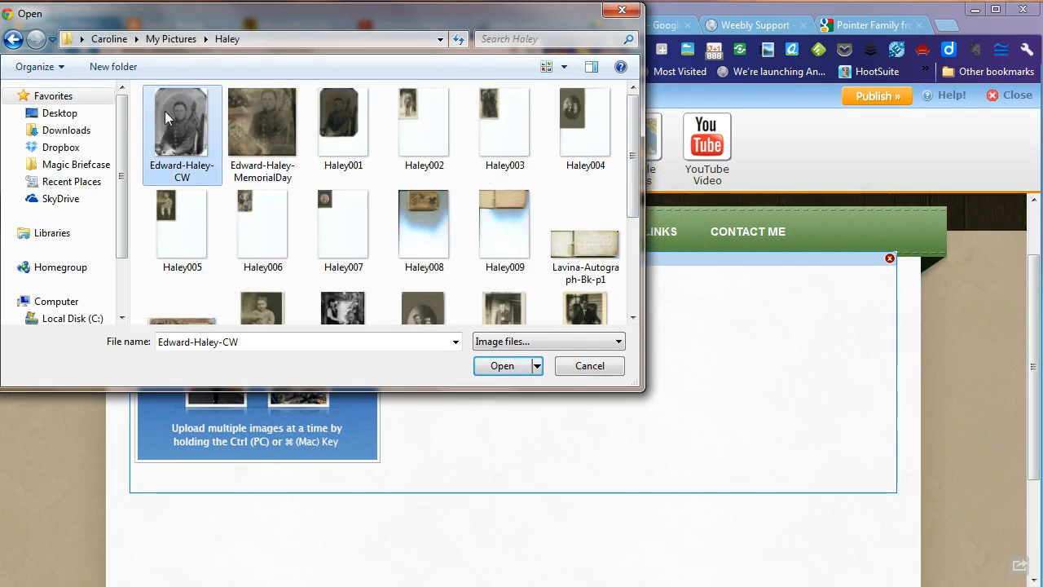
pyautogui.moveTo(631, 140); pyautogui.dragTo(630, 169)
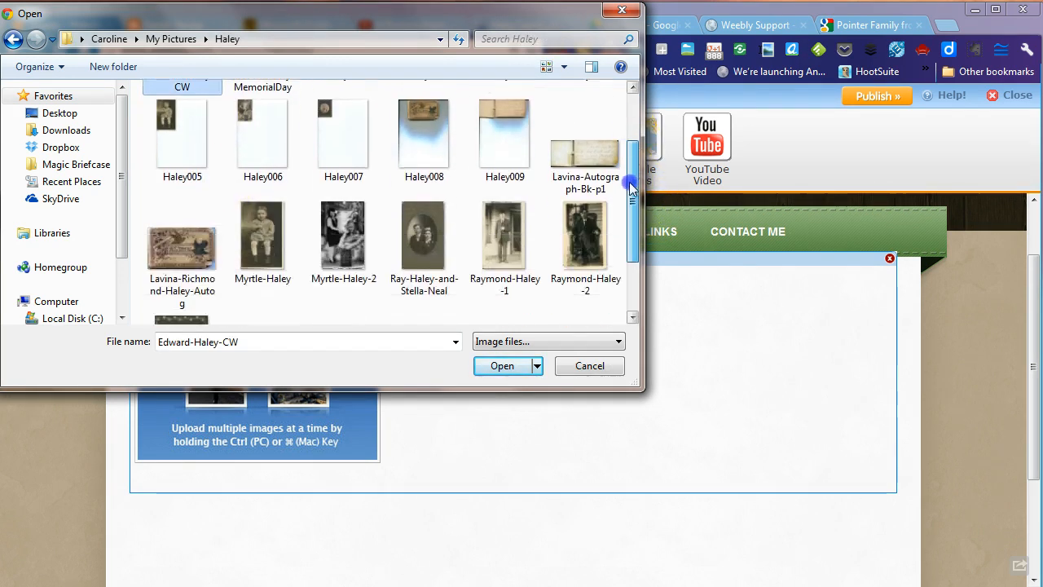
pyautogui.keyDown('ctrl'); pyautogui.click(588, 169); pyautogui.keyUp('ctrl')
pyautogui.keyDown('ctrl'); pyautogui.click(172, 244); pyautogui.keyUp('ctrl')
pyautogui.keyDown('ctrl'); pyautogui.click(263, 232); pyautogui.keyUp('ctrl')
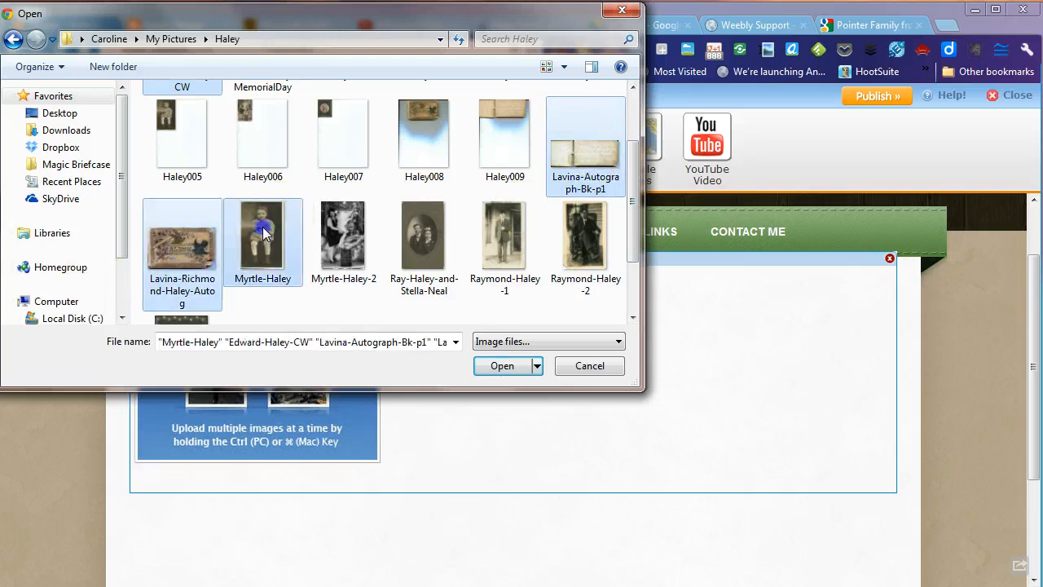
pyautogui.keyDown('ctrl'); pyautogui.click(343, 233); pyautogui.keyUp('ctrl')
pyautogui.keyDown('ctrl'); pyautogui.click(424, 232); pyautogui.keyUp('ctrl')
pyautogui.keyDown('ctrl'); pyautogui.click(504, 233); pyautogui.keyUp('ctrl')
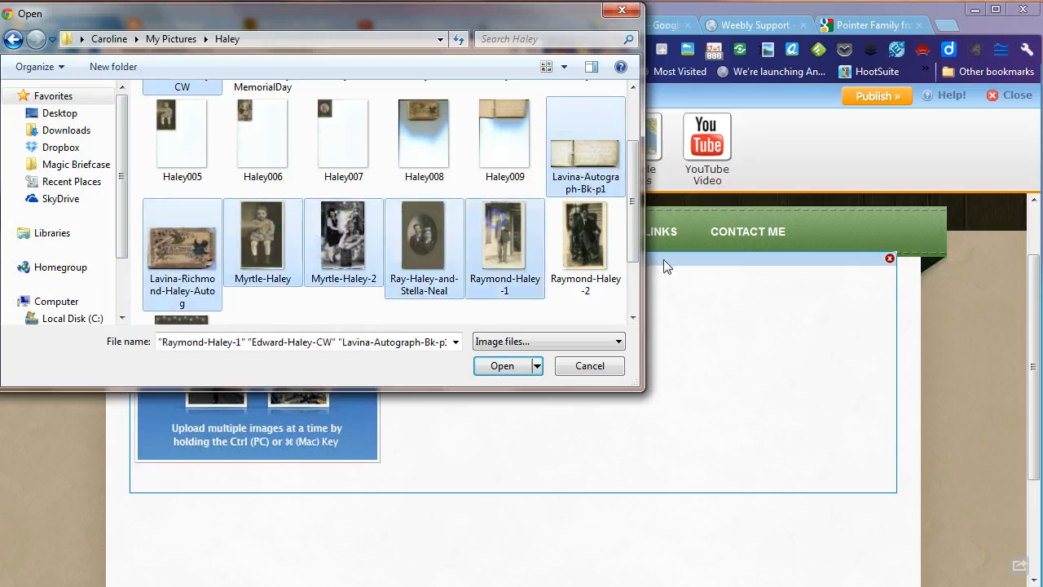
pyautogui.keyDown('ctrl'); pyautogui.click(566, 243); pyautogui.keyUp('ctrl')
pyautogui.keyDown('ctrl'); pyautogui.click(182, 320); pyautogui.keyUp('ctrl')
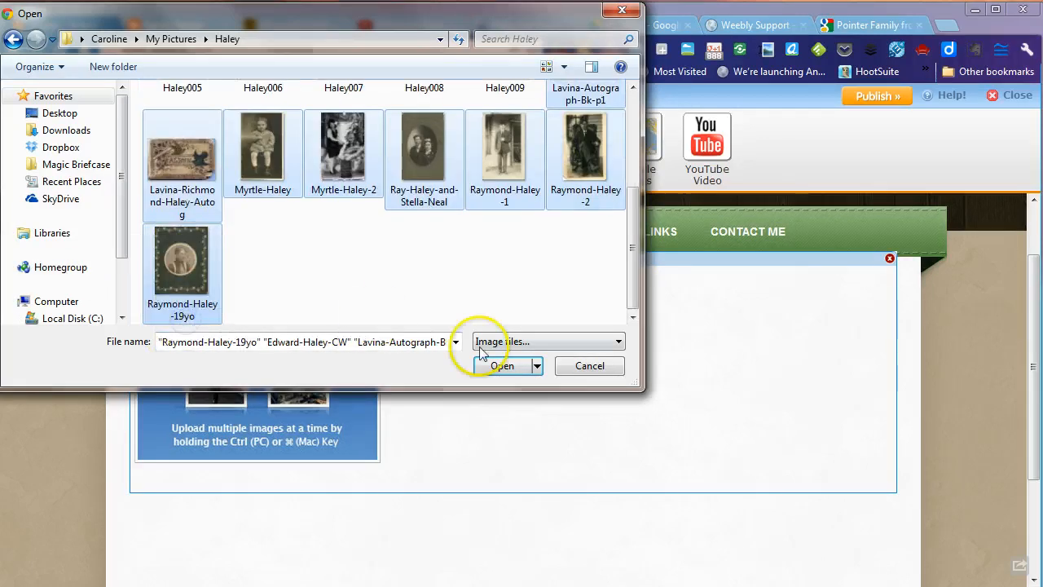
pyautogui.click(501, 367)
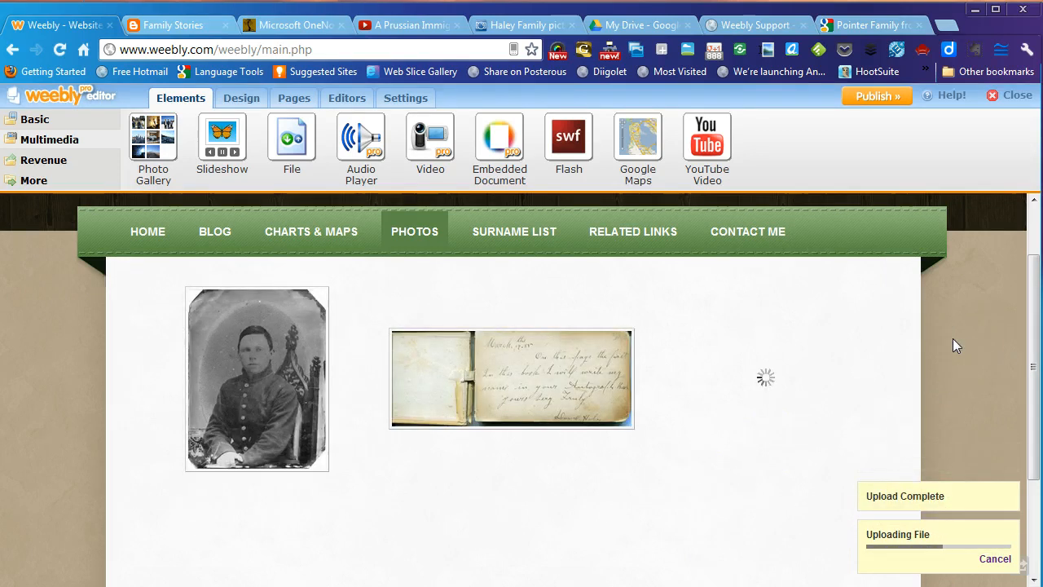
# - Drag the album-cover photo from the third slot into the middle of the gallery's first row
pyautogui.scroll(-1, 953, 346)
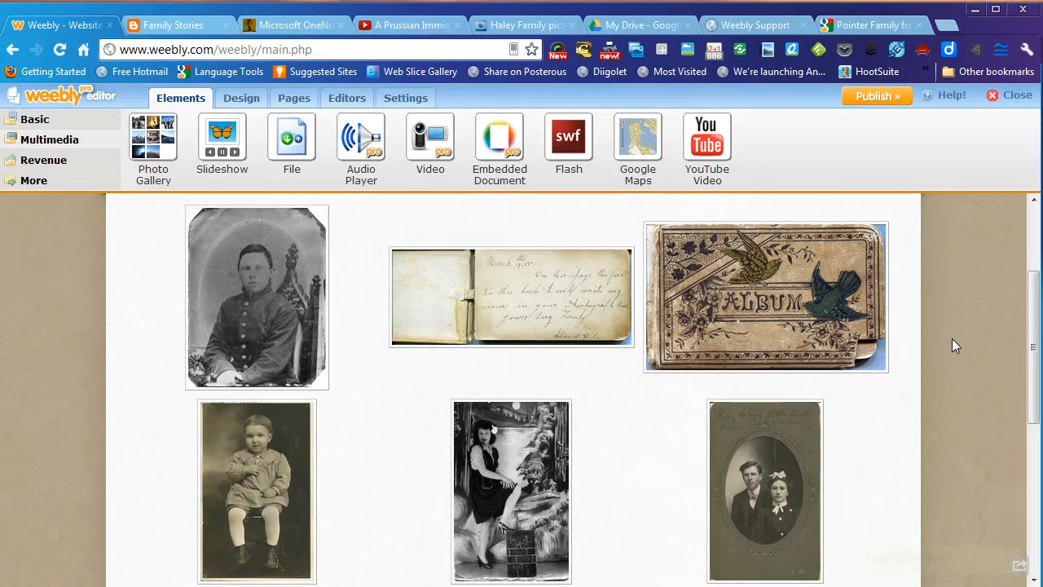
pyautogui.click(696, 344)
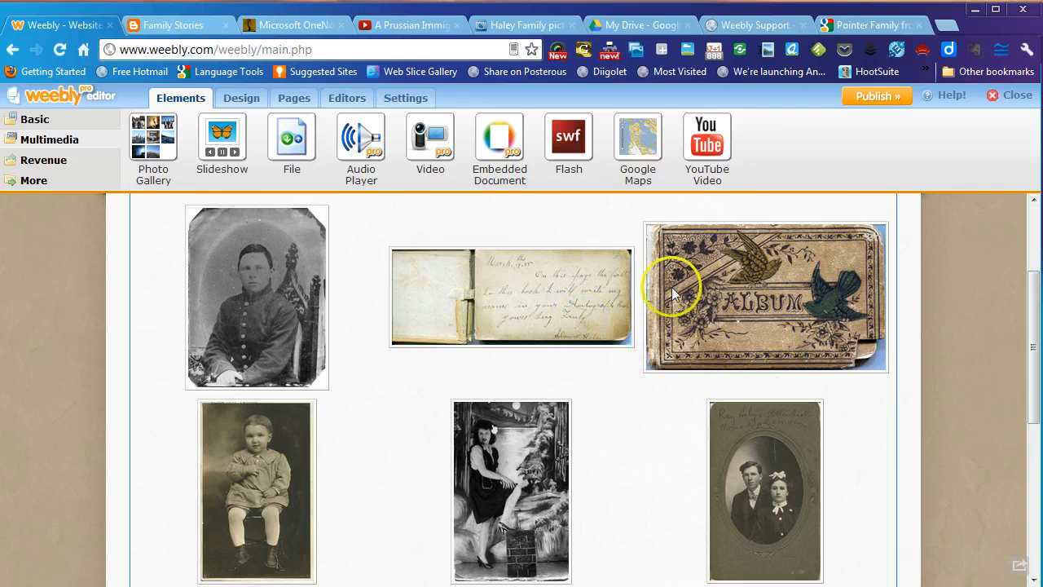
pyautogui.scroll(-4, 634, 436)
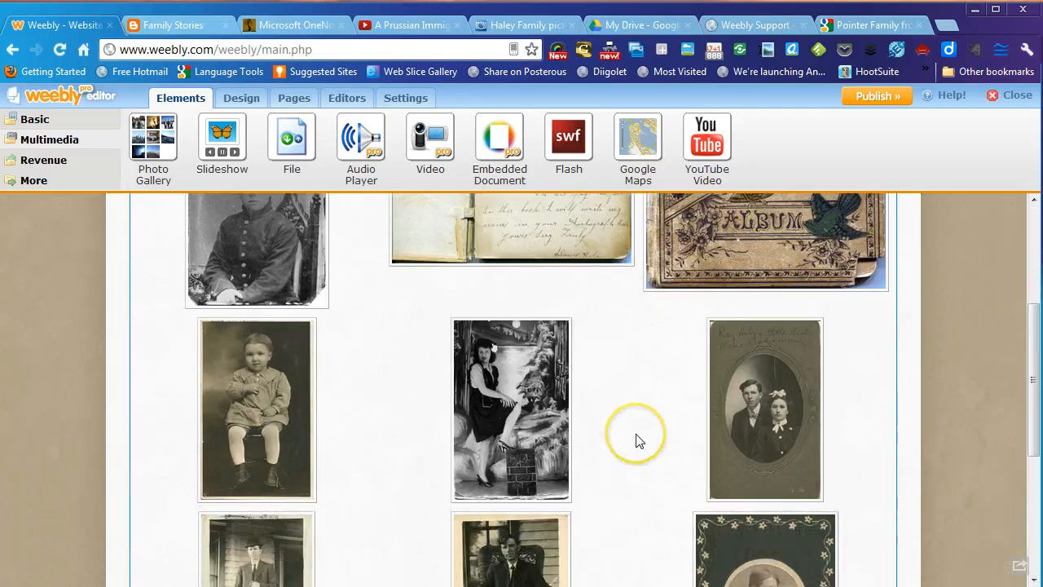
pyautogui.scroll(7, 638, 440)
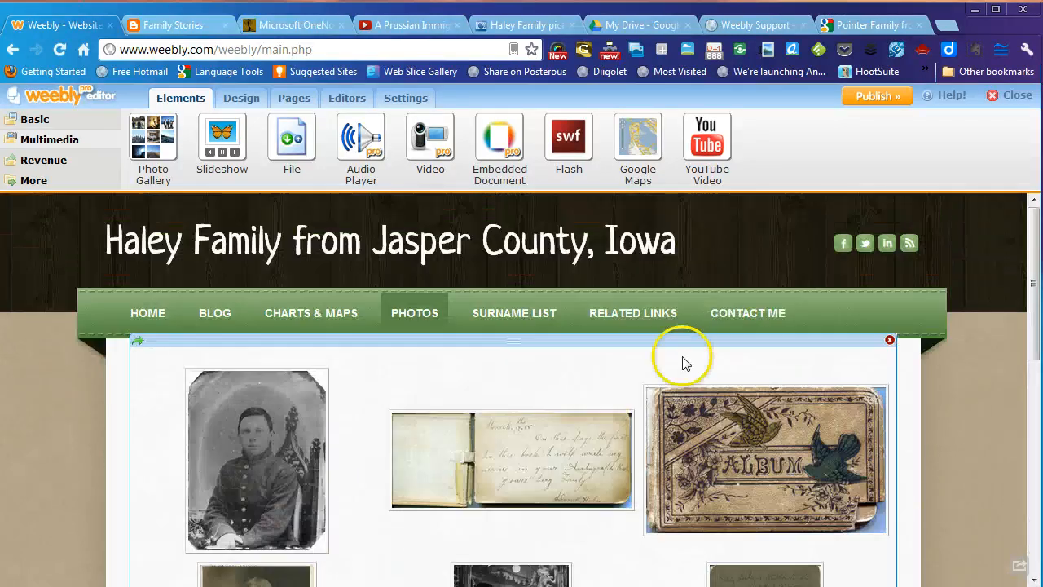
pyautogui.click(707, 450)
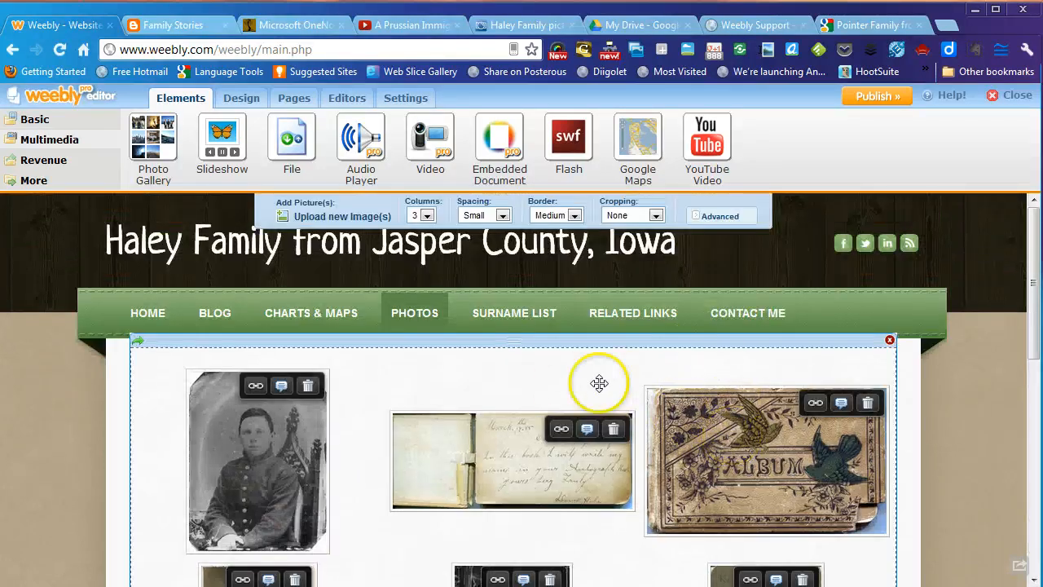
pyautogui.moveTo(764, 446); pyautogui.dragTo(632, 465)
pyautogui.scroll(-3, 631, 465)
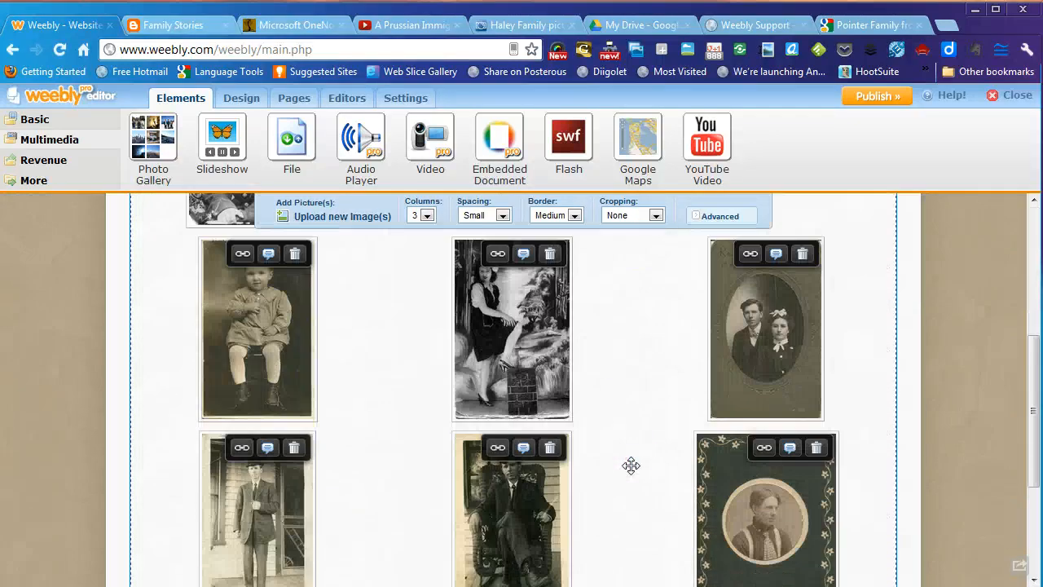
pyautogui.scroll(4, 632, 466)
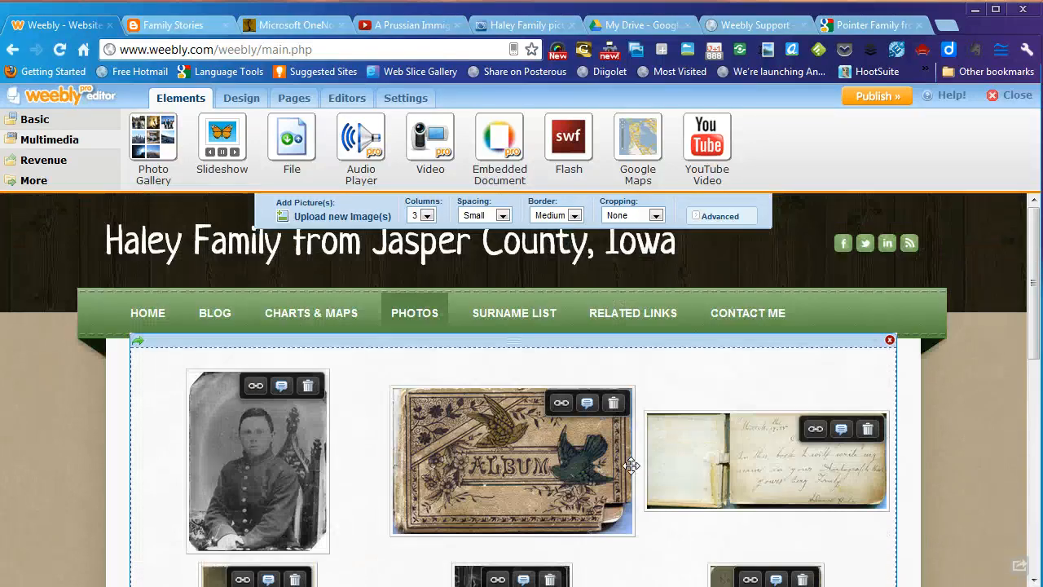
pyautogui.click(281, 390)
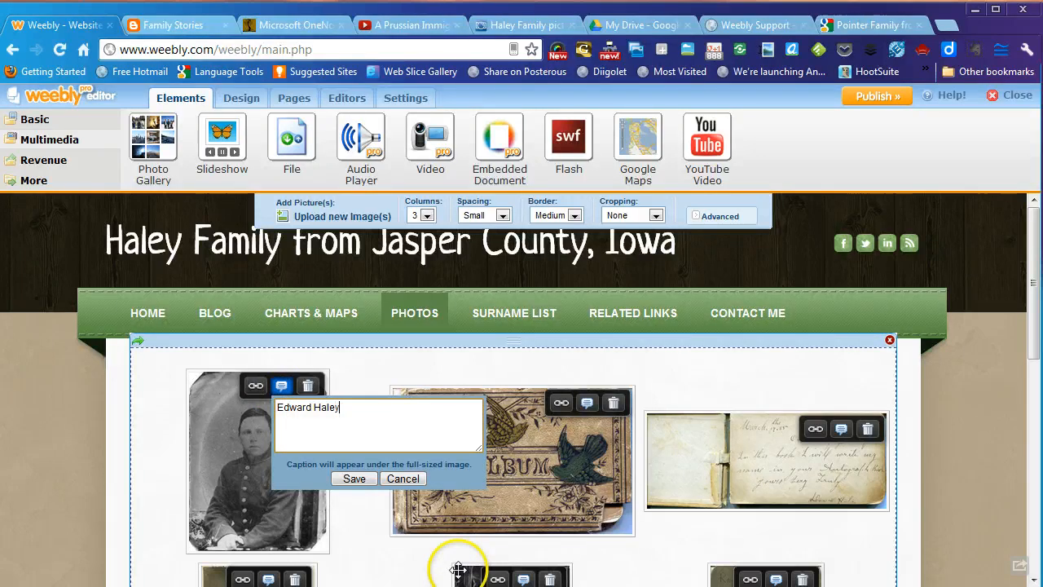
pyautogui.click(353, 479)
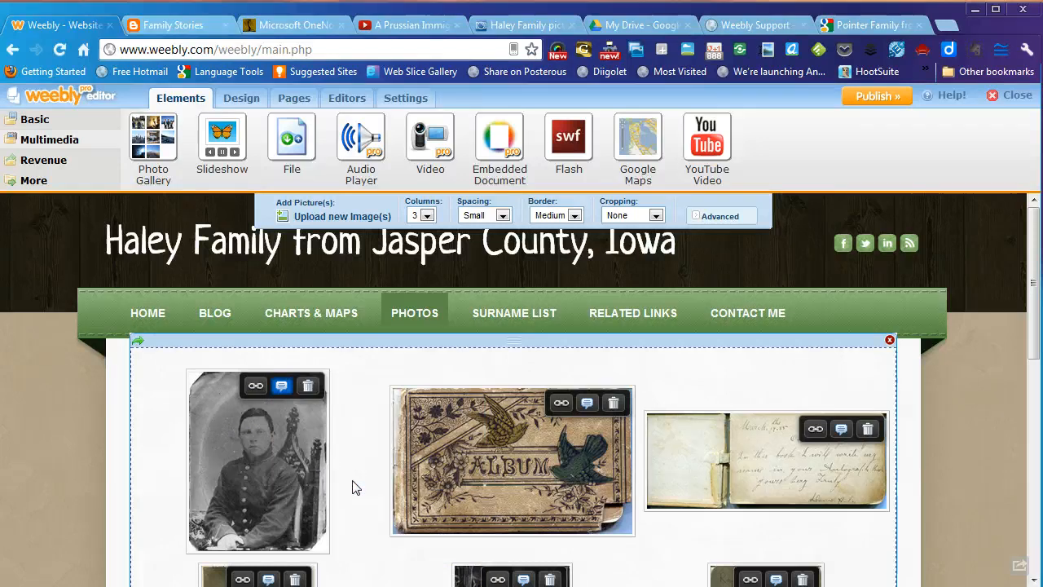
pyautogui.scroll(-2, 352, 488)
pyautogui.scroll(-4, 352, 480)
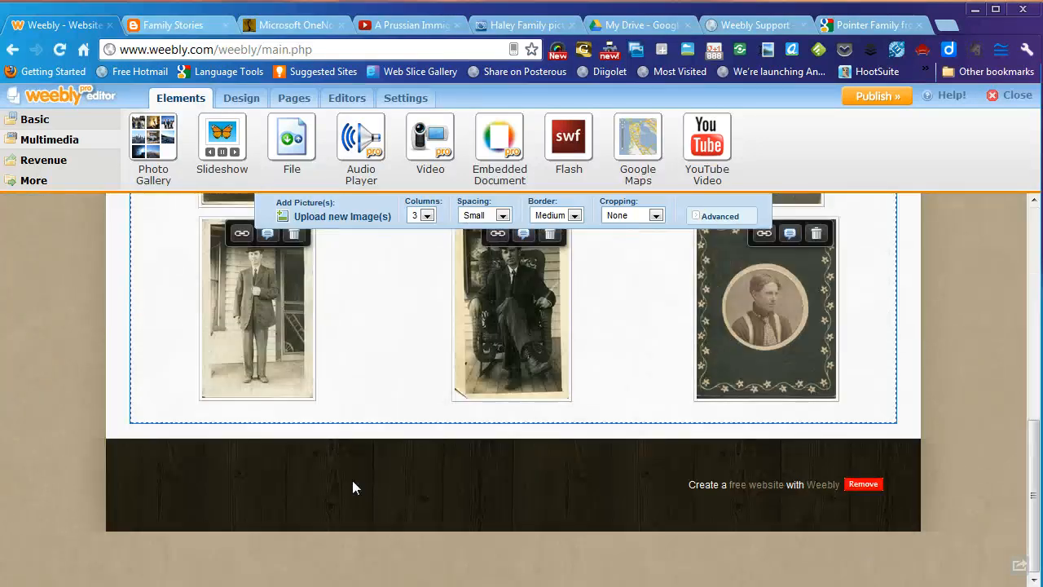
pyautogui.scroll(7, 352, 480)
pyautogui.click(269, 446)
pyautogui.scroll(2, 383, 400)
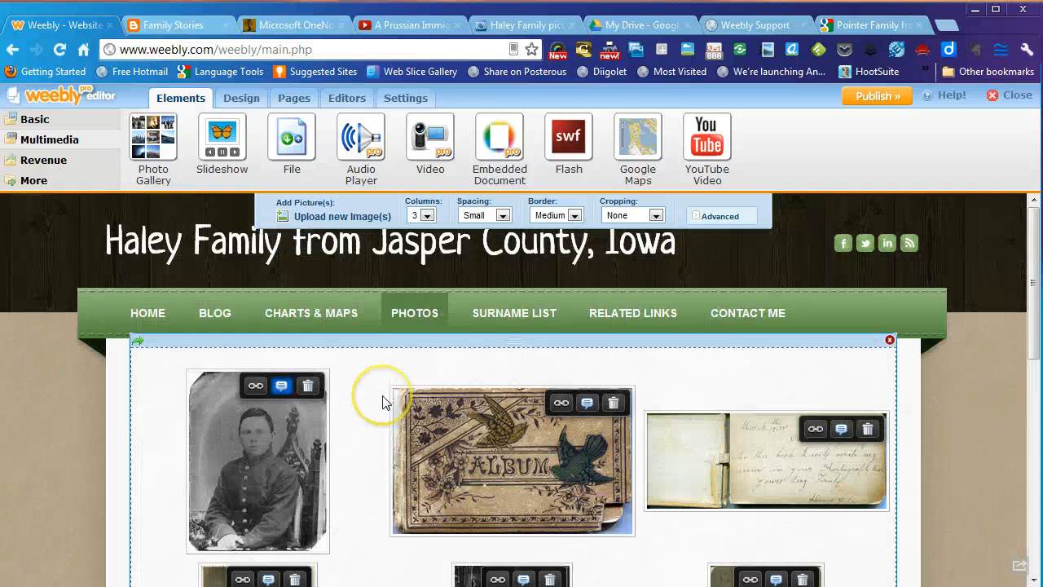
# - Keep the gallery at 3 columns and leave its advanced spacing settings unchanged
pyautogui.click(428, 216)
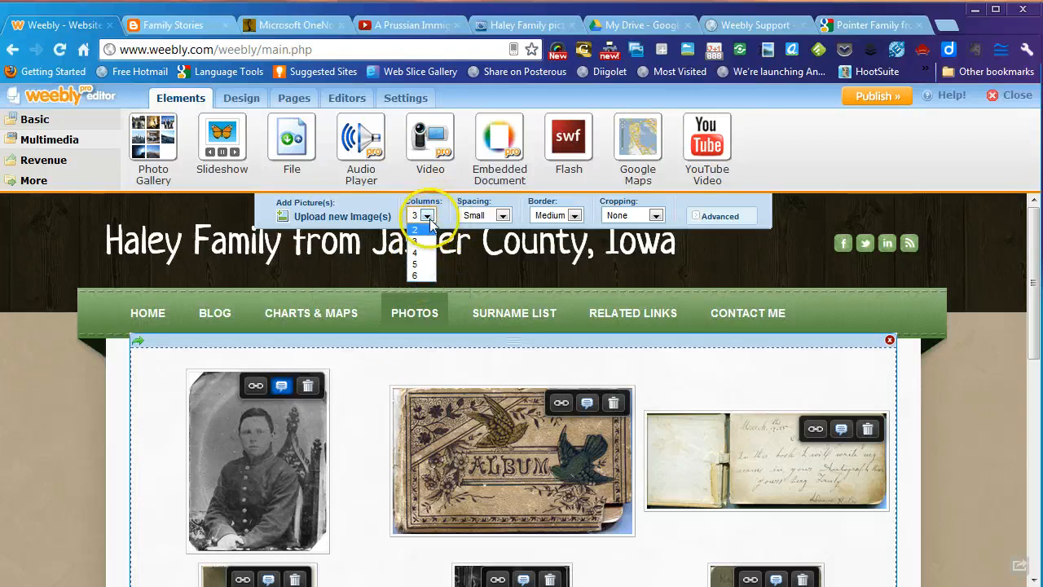
pyautogui.click(423, 245)
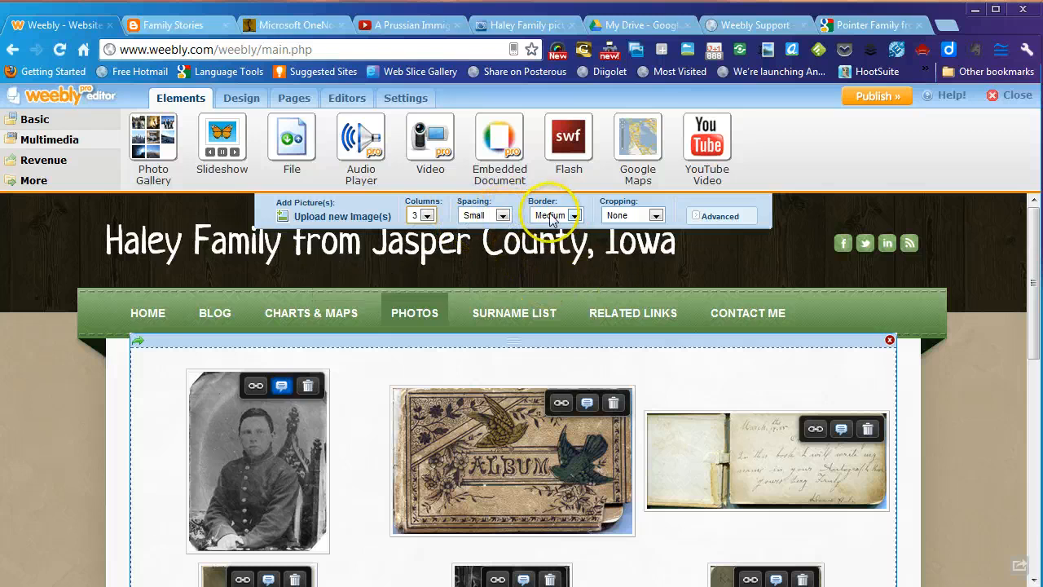
pyautogui.click(707, 217)
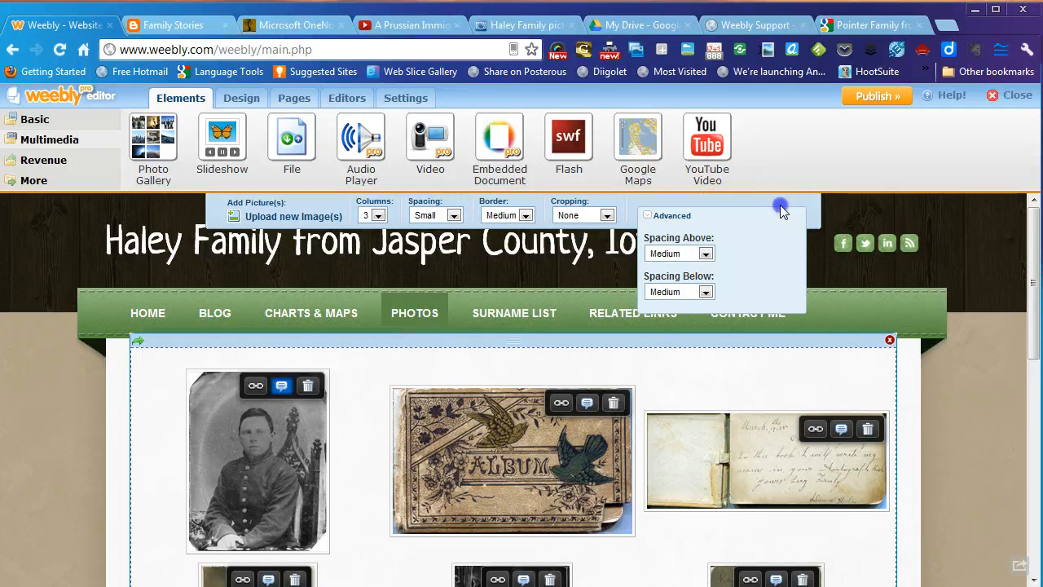
pyautogui.click(649, 216)
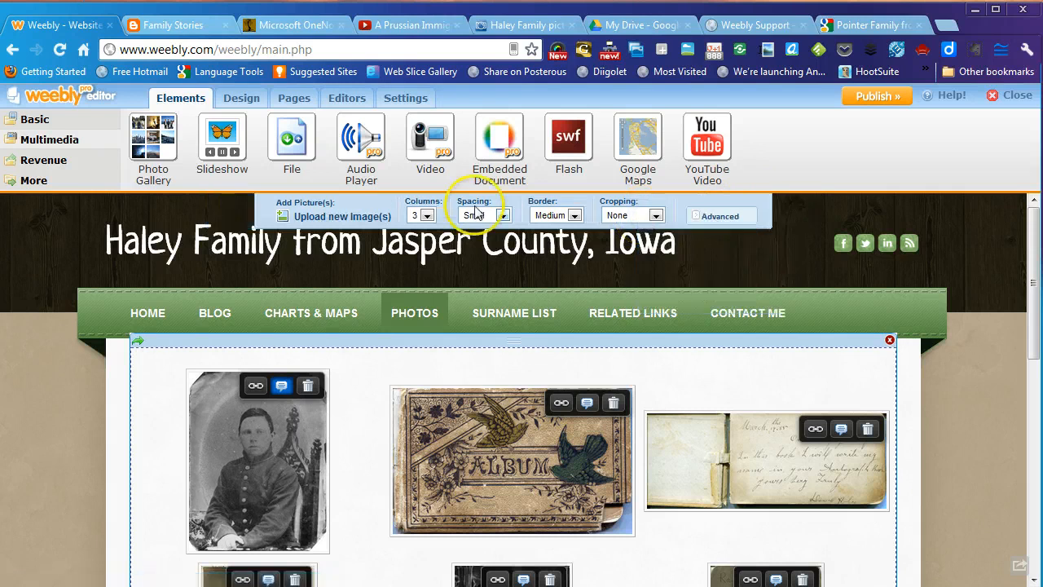
pyautogui.scroll(-3, 969, 387)
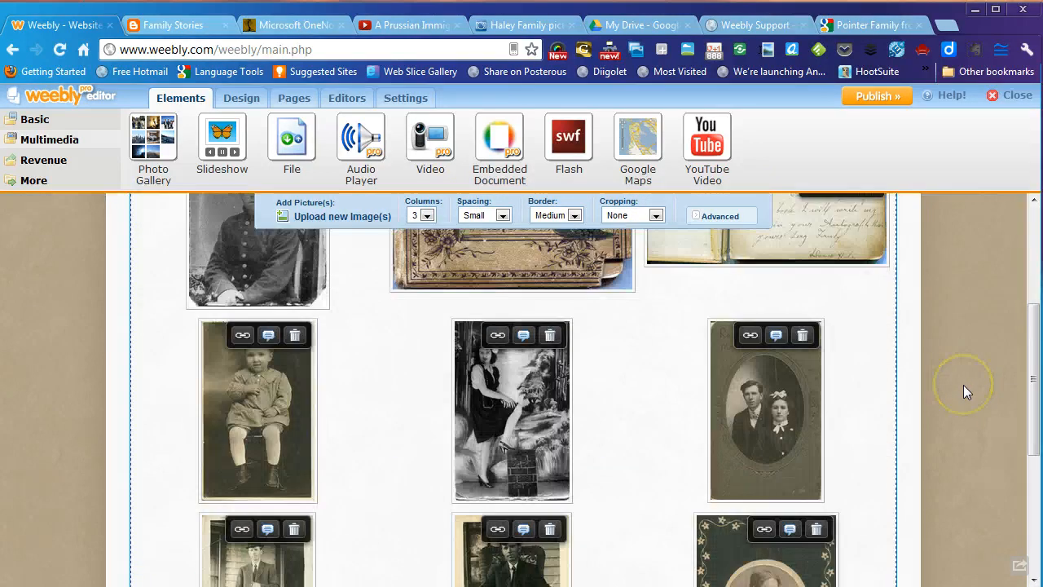
pyautogui.scroll(-4, 964, 385)
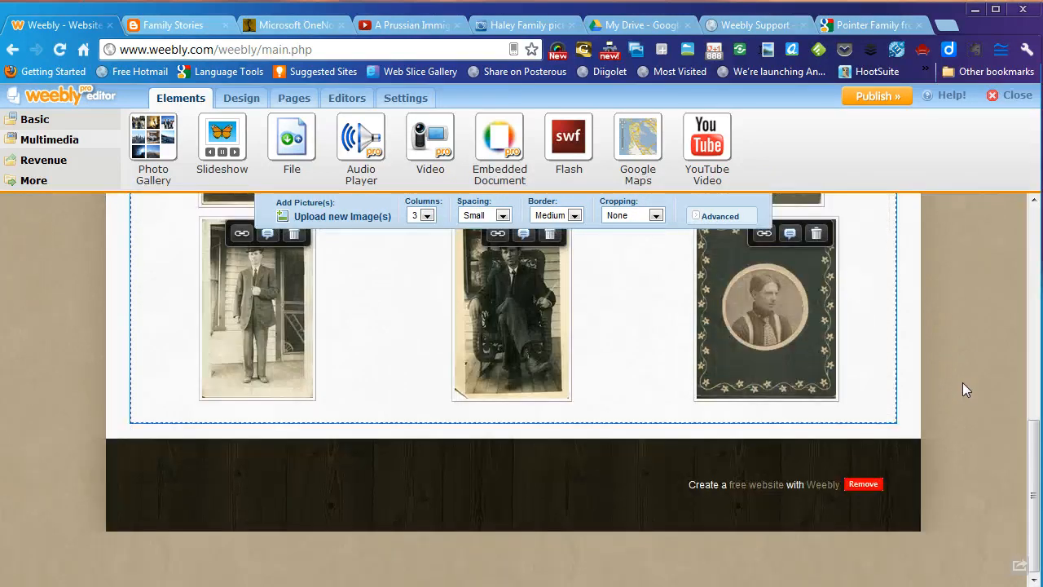
# - Place a Slideshow element below the photo gallery in the Thumbnails on Right style
pyautogui.moveTo(140, 175); pyautogui.dragTo(140, 175)
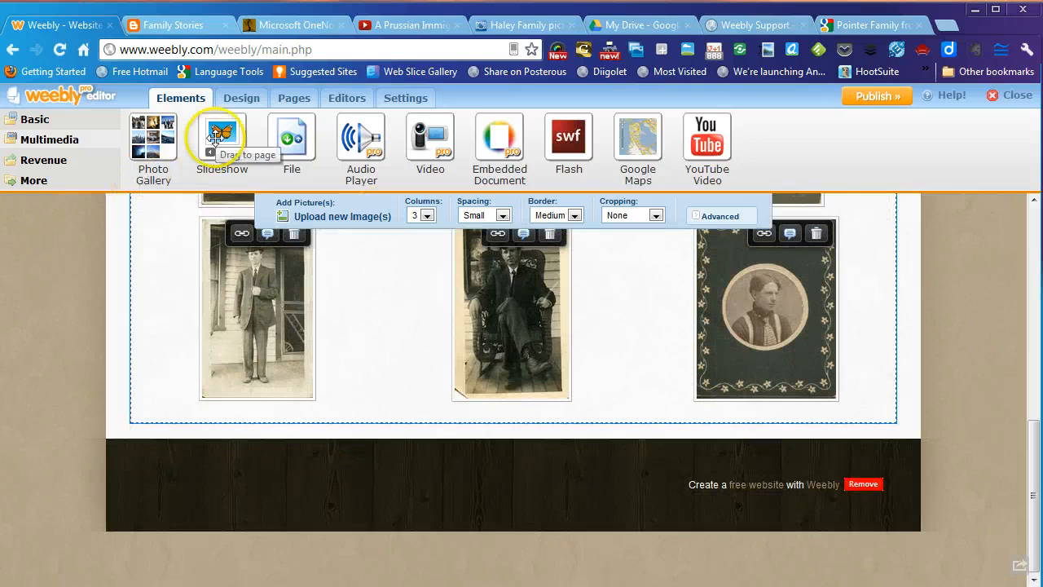
pyautogui.moveTo(215, 138); pyautogui.dragTo(520, 456)
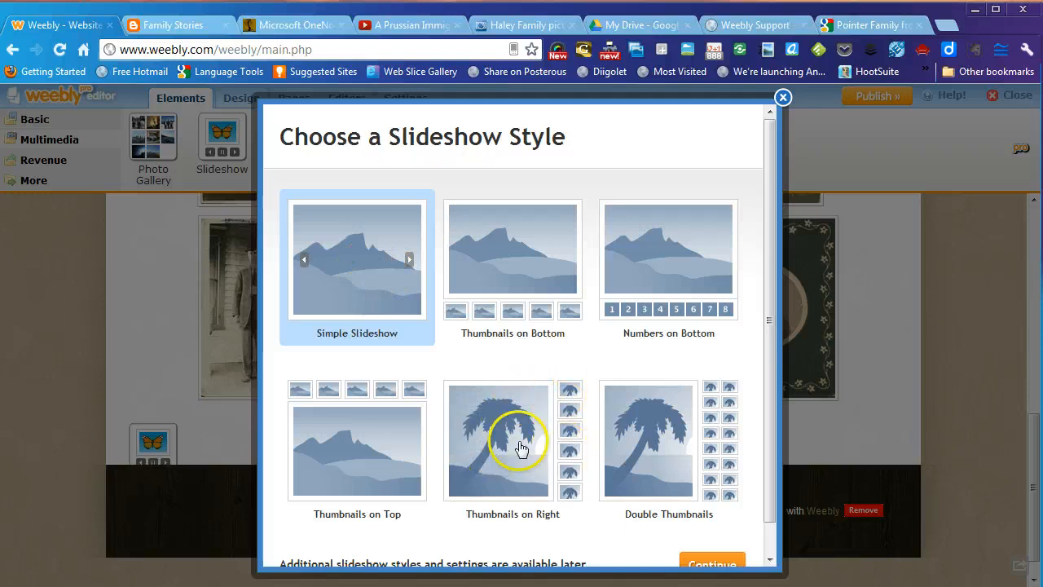
pyautogui.click(491, 433)
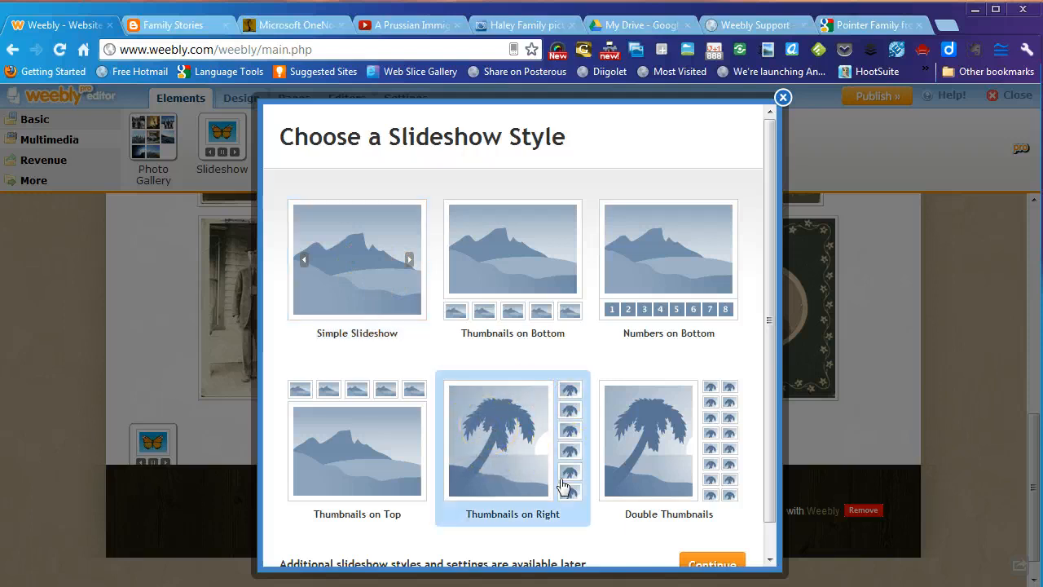
pyautogui.click(709, 566)
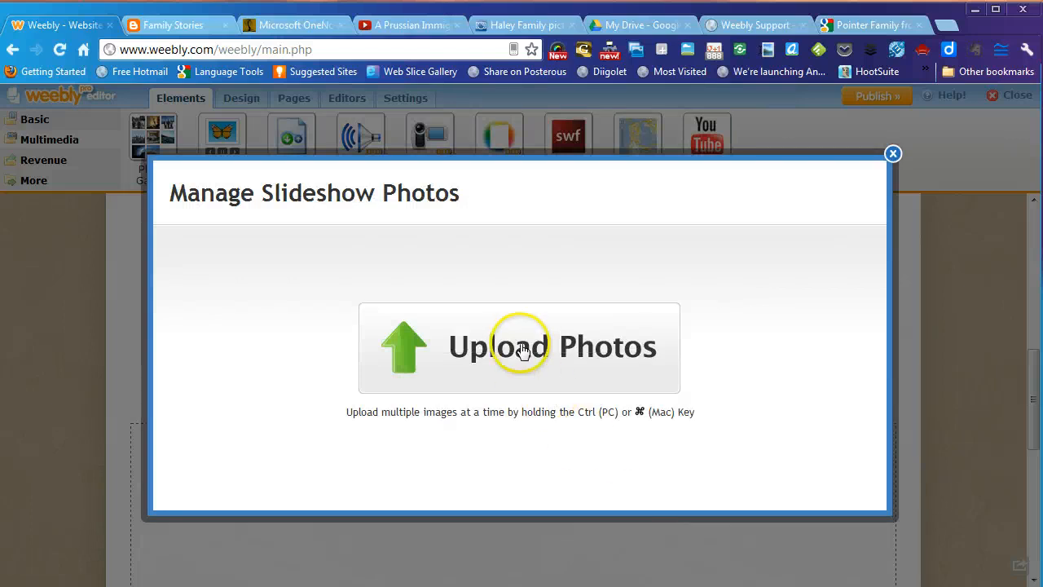
pyautogui.click(522, 349)
pyautogui.click(166, 137)
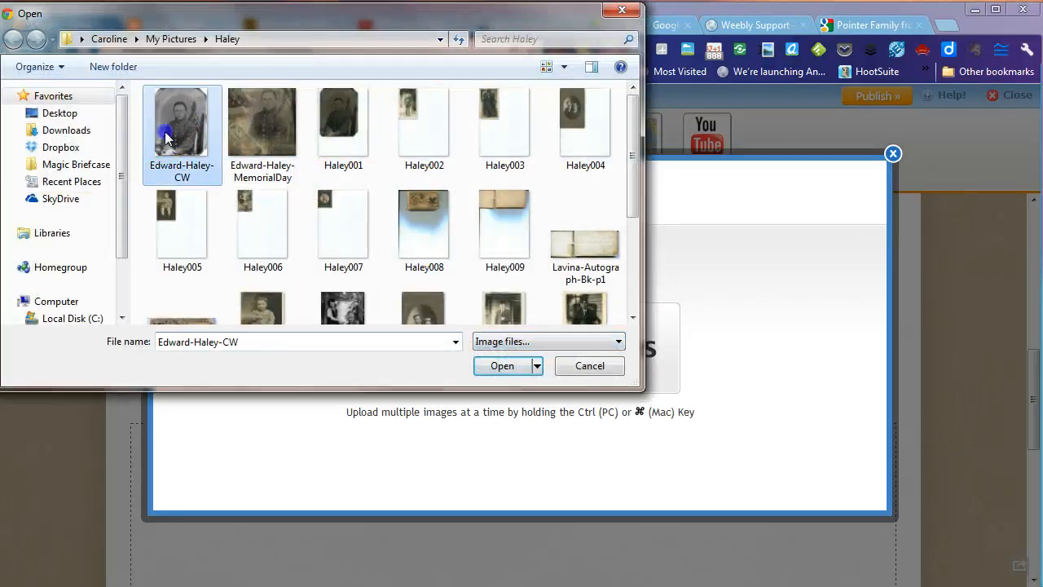
pyautogui.scroll(-1, 599, 168)
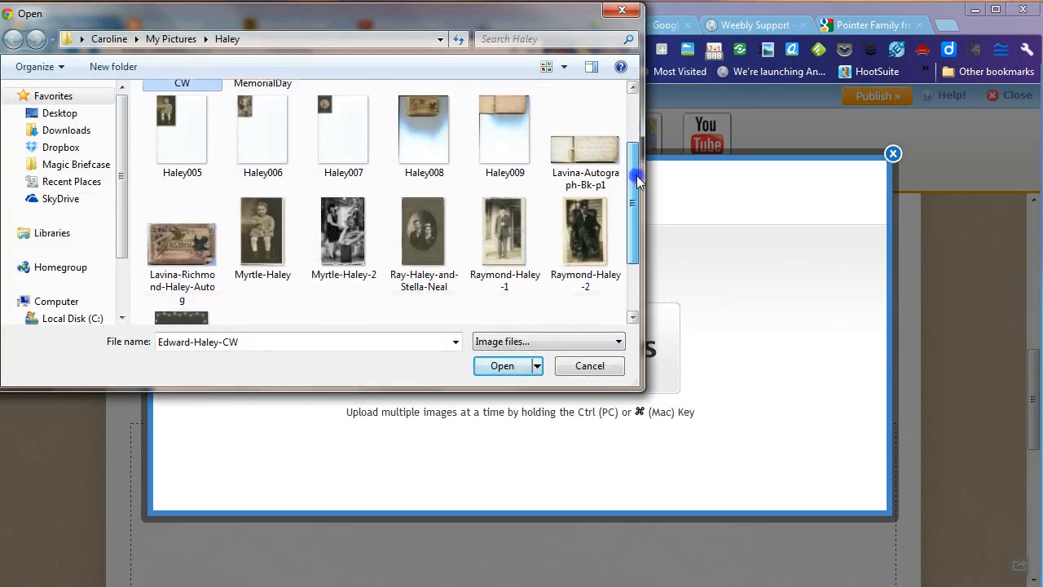
pyautogui.keyDown('ctrl'); pyautogui.click(599, 167); pyautogui.keyUp('ctrl')
pyautogui.keyDown('ctrl'); pyautogui.click(163, 247); pyautogui.keyUp('ctrl')
pyautogui.keyDown('ctrl'); pyautogui.click(268, 233); pyautogui.keyUp('ctrl')
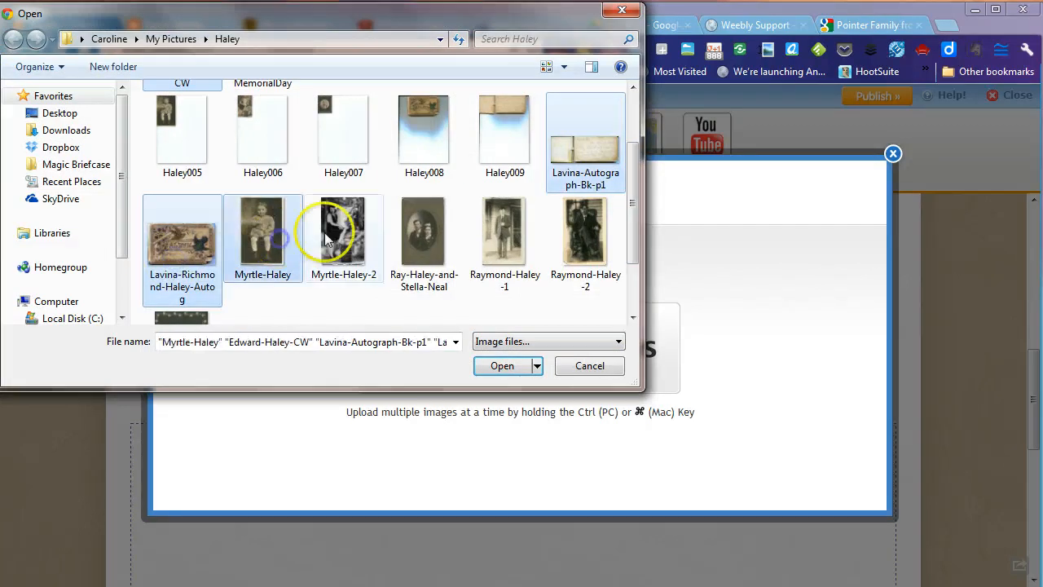
pyautogui.keyDown('ctrl'); pyautogui.click(345, 220); pyautogui.keyUp('ctrl')
pyautogui.keyDown('ctrl'); pyautogui.click(420, 229); pyautogui.keyUp('ctrl')
pyautogui.keyDown('ctrl'); pyautogui.click(500, 225); pyautogui.keyUp('ctrl')
pyautogui.keyDown('ctrl'); pyautogui.click(561, 233); pyautogui.keyUp('ctrl')
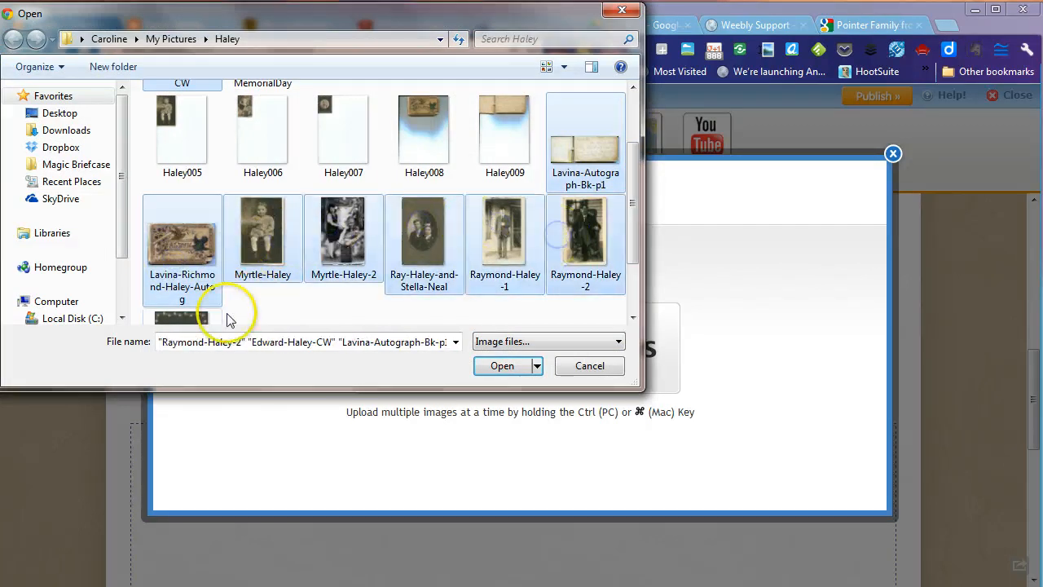
pyautogui.keyDown('ctrl'); pyautogui.click(208, 318); pyautogui.keyUp('ctrl')
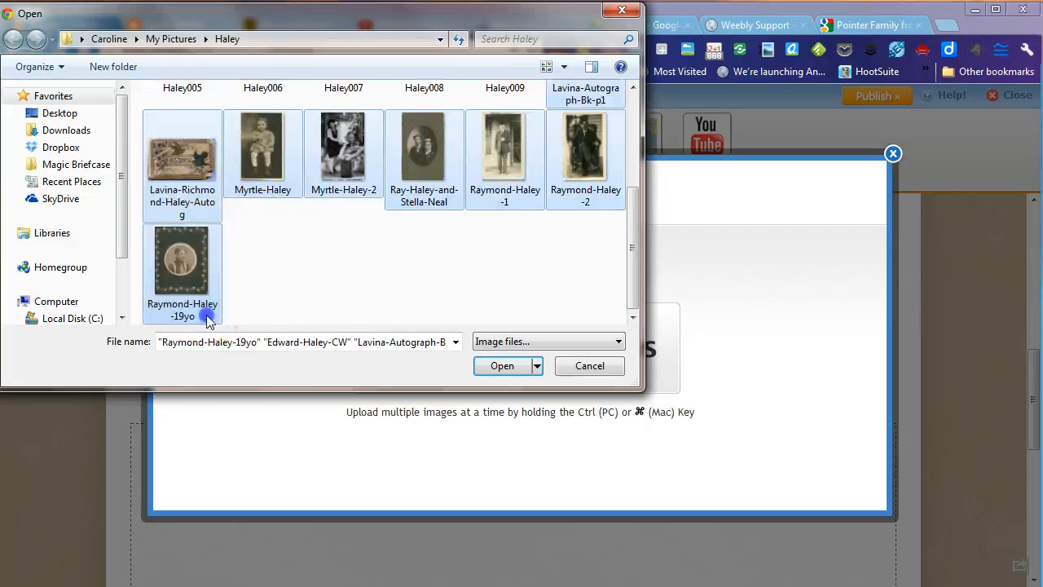
pyautogui.click(493, 366)
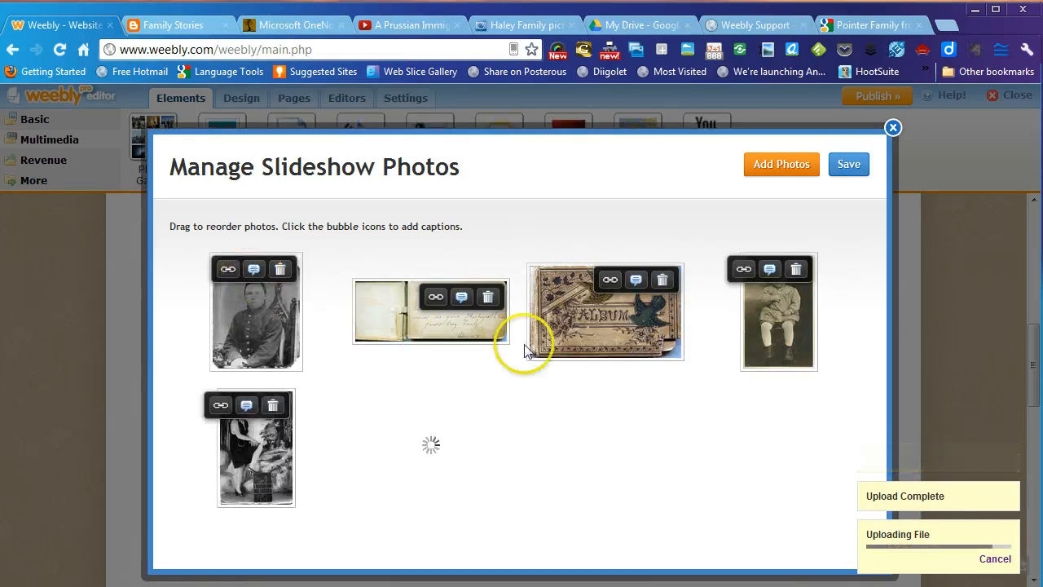
# - Move the album photo into second place in the slideshow, ahead of the open book
pyautogui.moveTo(575, 329); pyautogui.dragTo(392, 316)
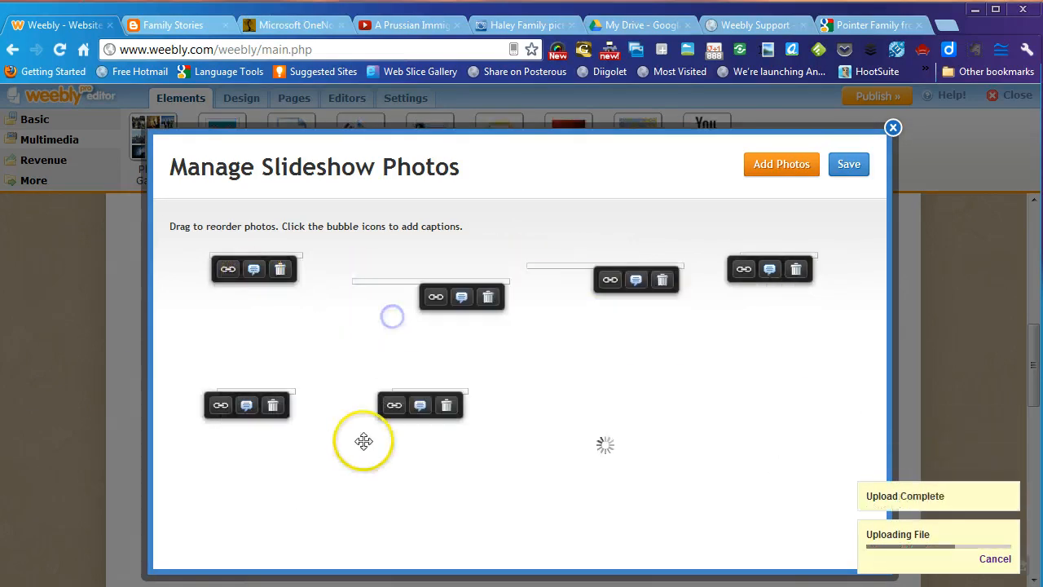
pyautogui.moveTo(620, 317); pyautogui.dragTo(391, 298)
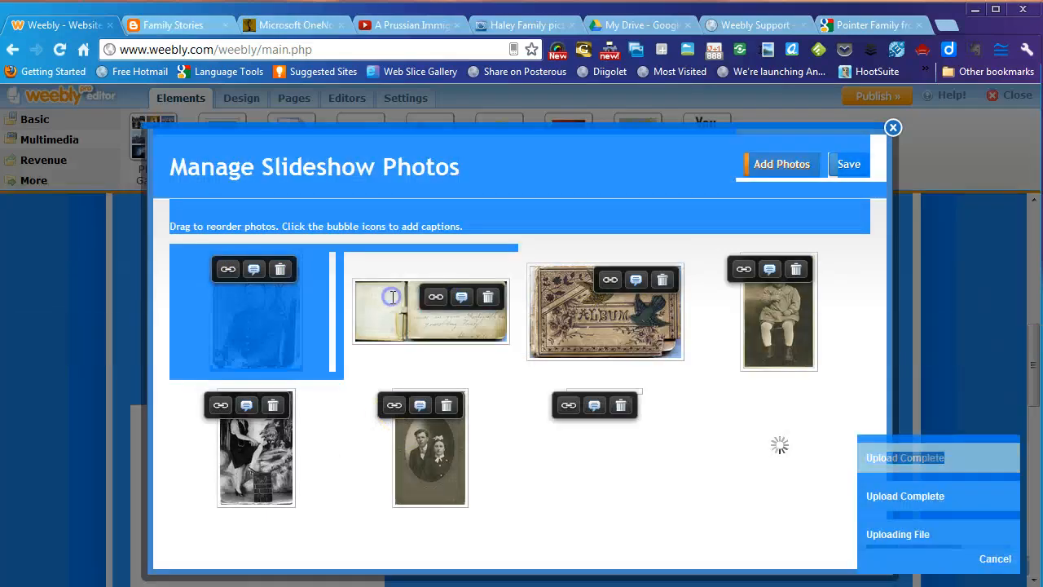
pyautogui.click(526, 379)
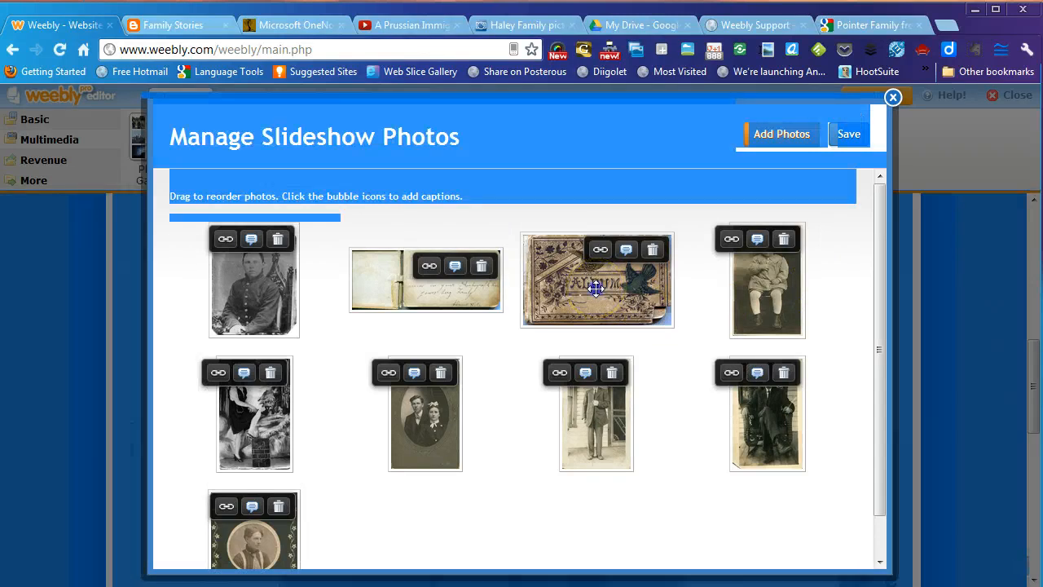
pyautogui.moveTo(596, 288); pyautogui.dragTo(477, 261)
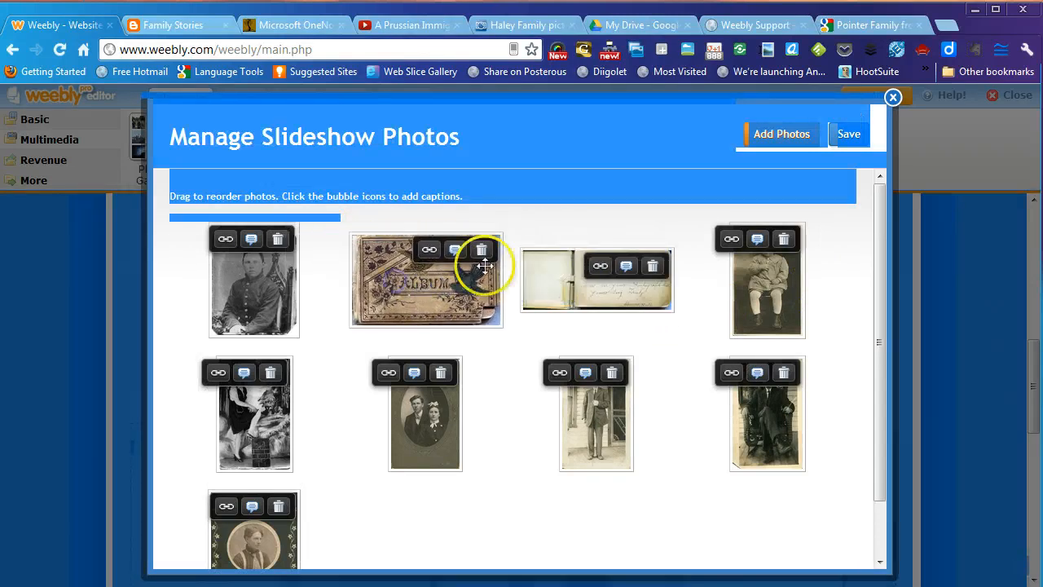
pyautogui.click(255, 241)
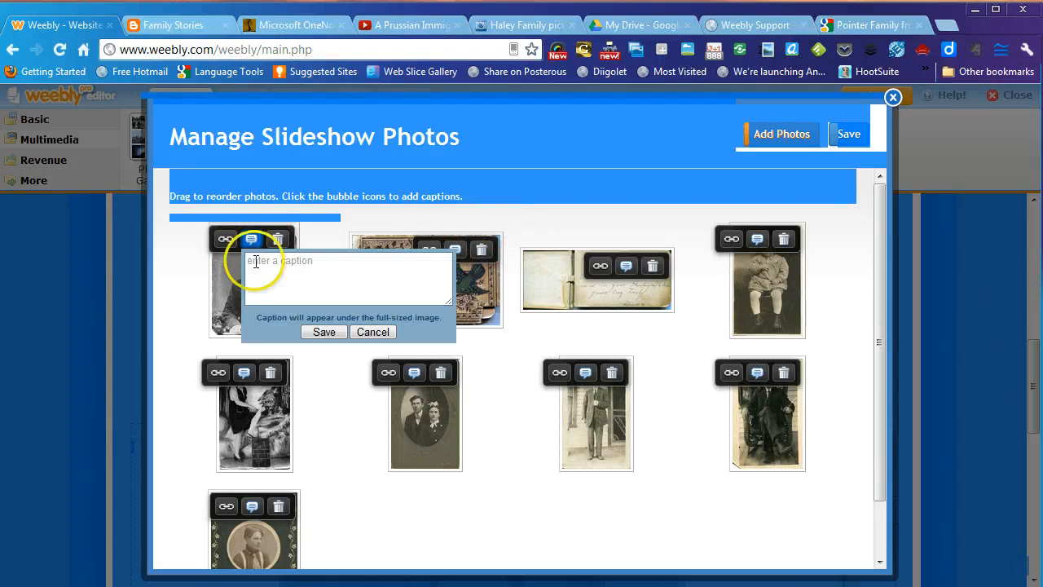
pyautogui.click(256, 260)
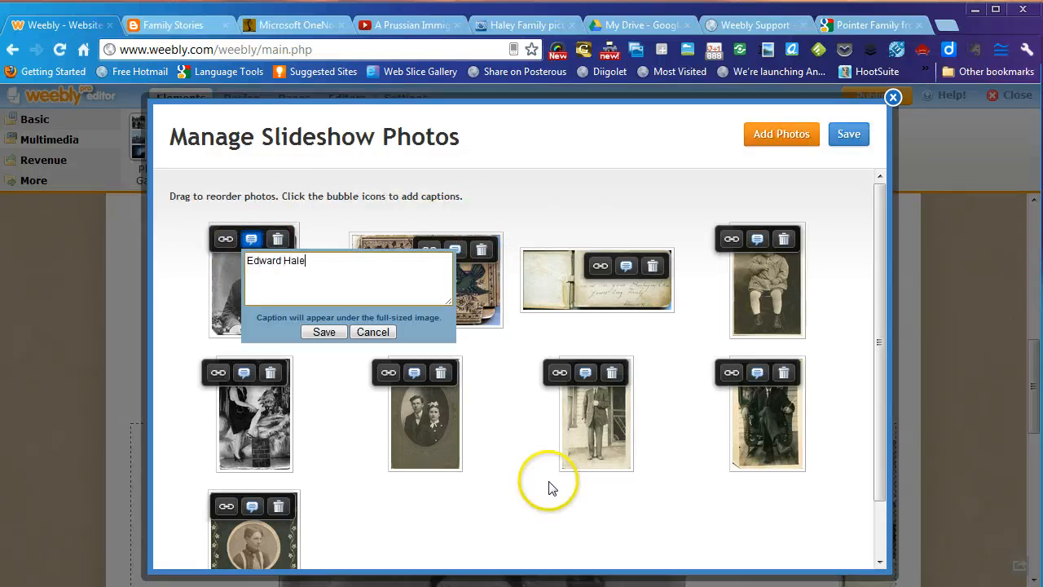
pyautogui.click(324, 331)
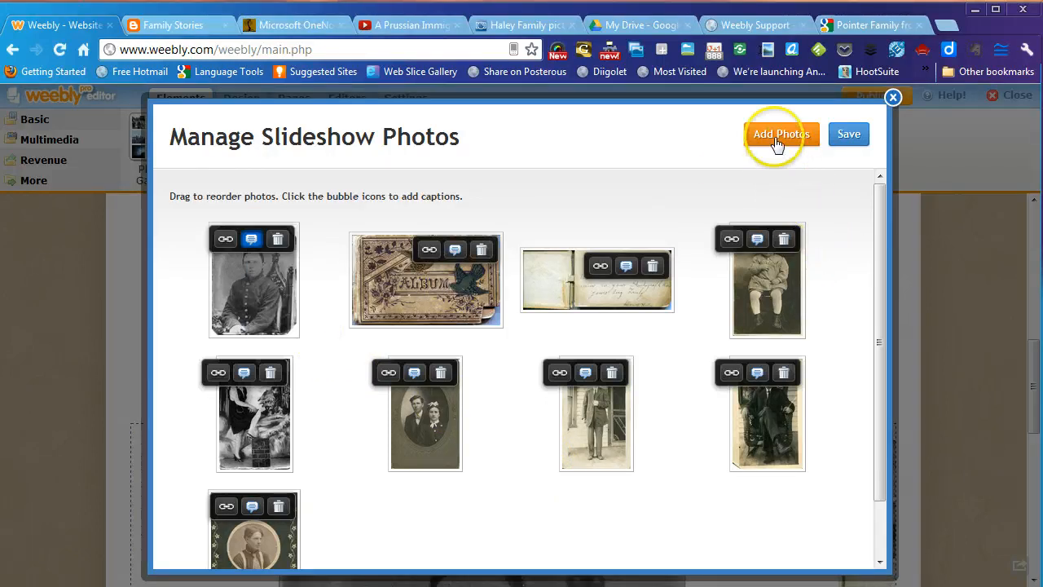
pyautogui.click(847, 135)
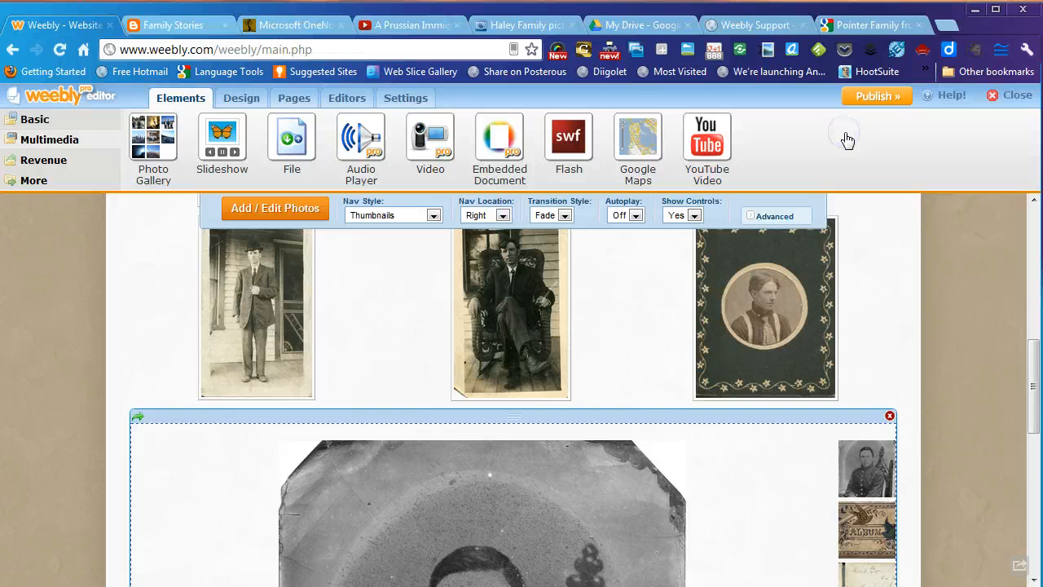
pyautogui.scroll(-5, 956, 370)
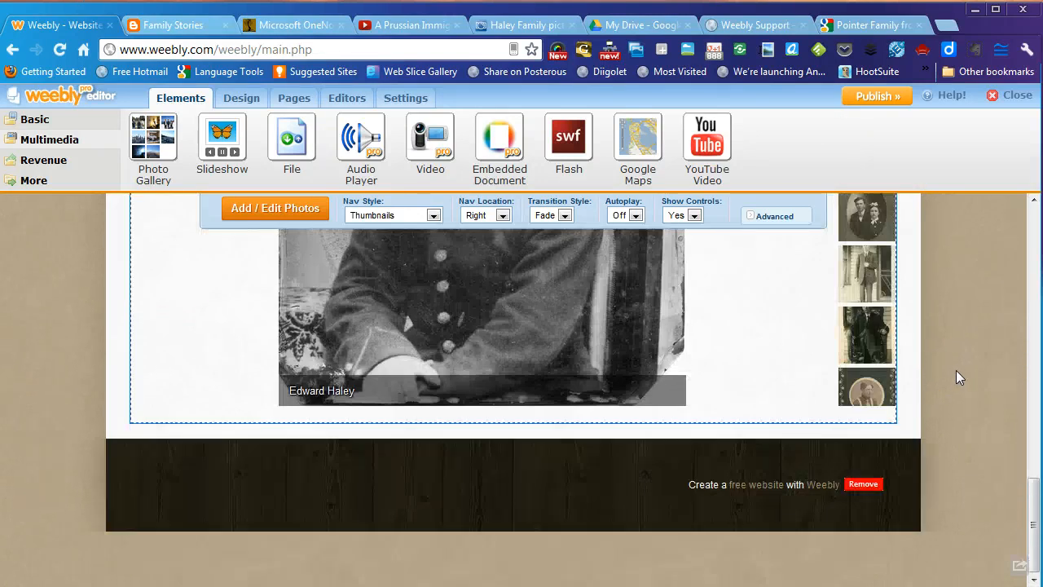
pyautogui.scroll(2, 957, 370)
pyautogui.scroll(2, 956, 370)
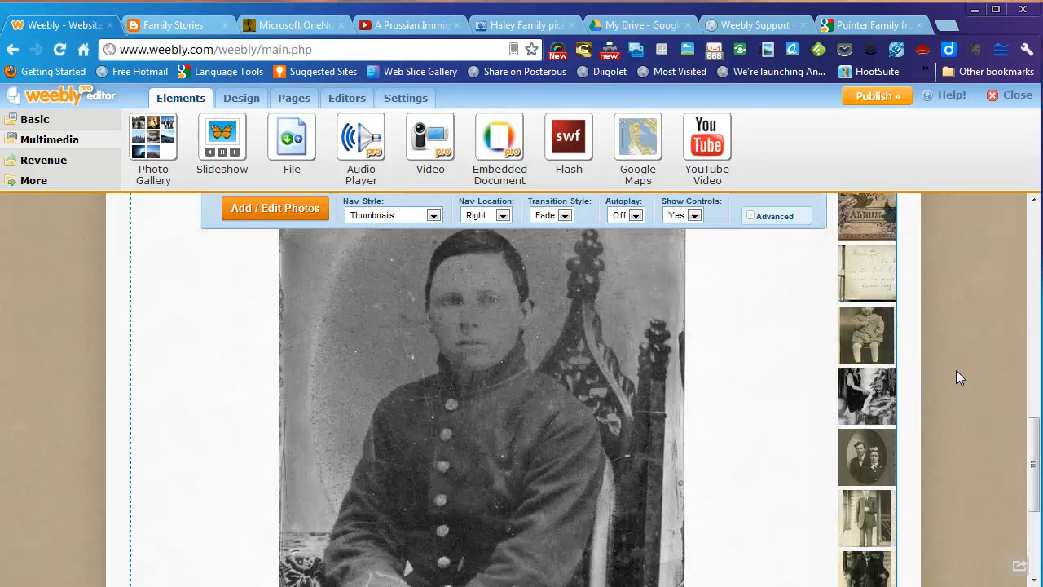
pyautogui.scroll(2, 956, 370)
pyautogui.scroll(-3, 956, 370)
pyautogui.scroll(4, 956, 370)
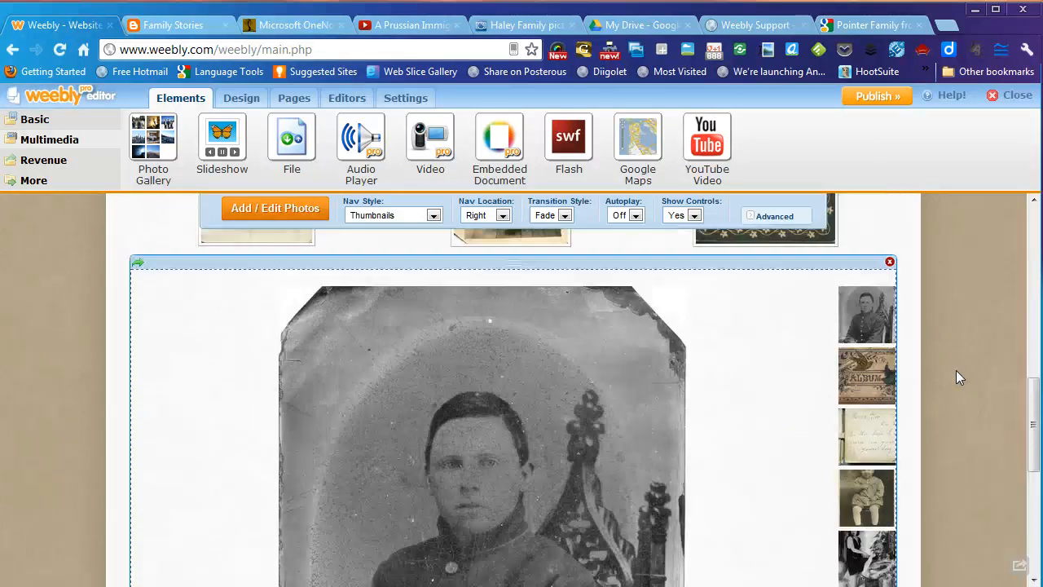
pyautogui.scroll(-3, 1002, 356)
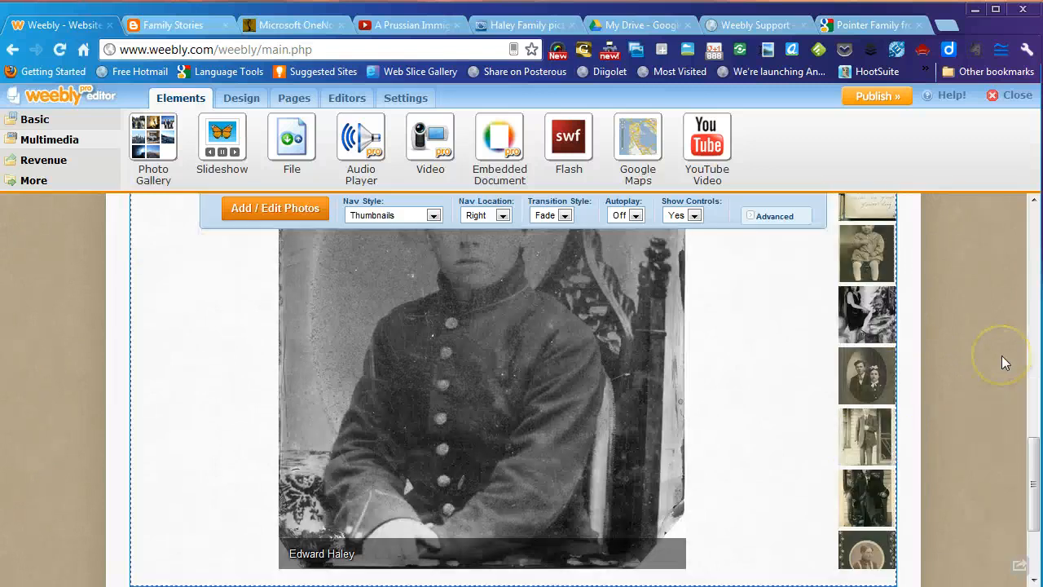
pyautogui.scroll(-1, 1002, 355)
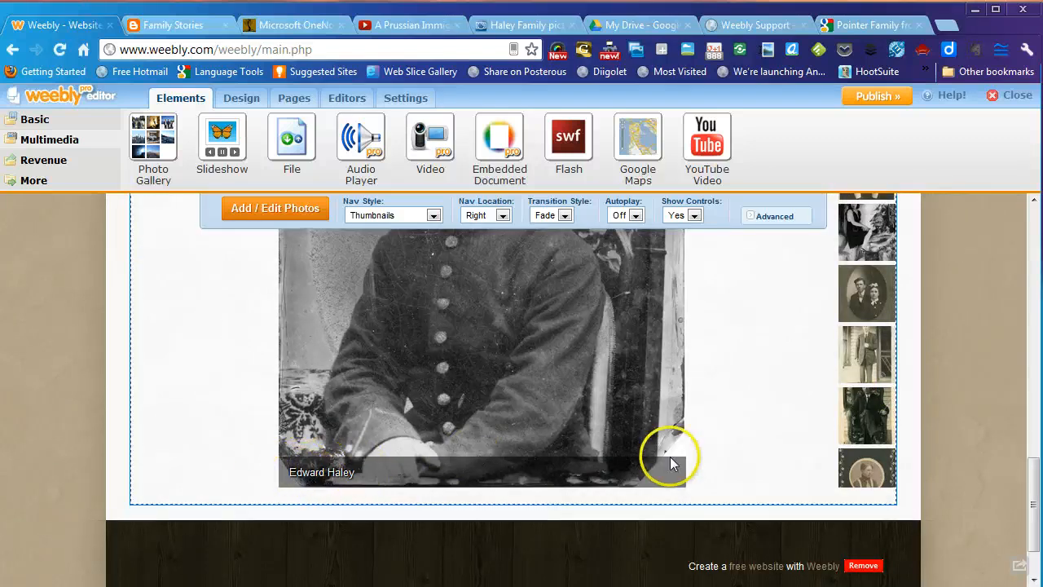
pyautogui.scroll(-1, 680, 399)
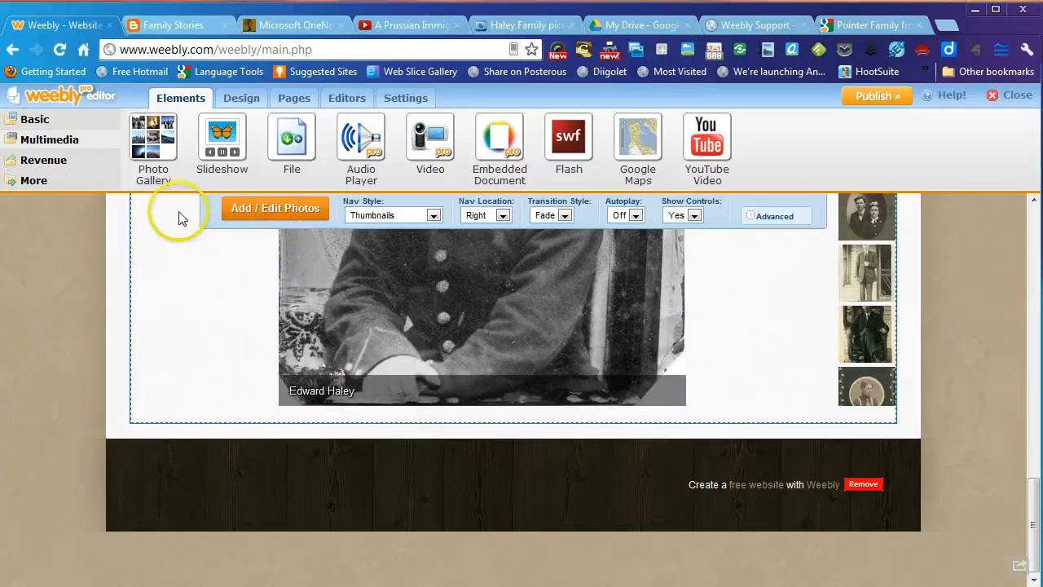
pyautogui.scroll(4, 183, 344)
pyautogui.scroll(4, 183, 344)
pyautogui.scroll(-2, 193, 333)
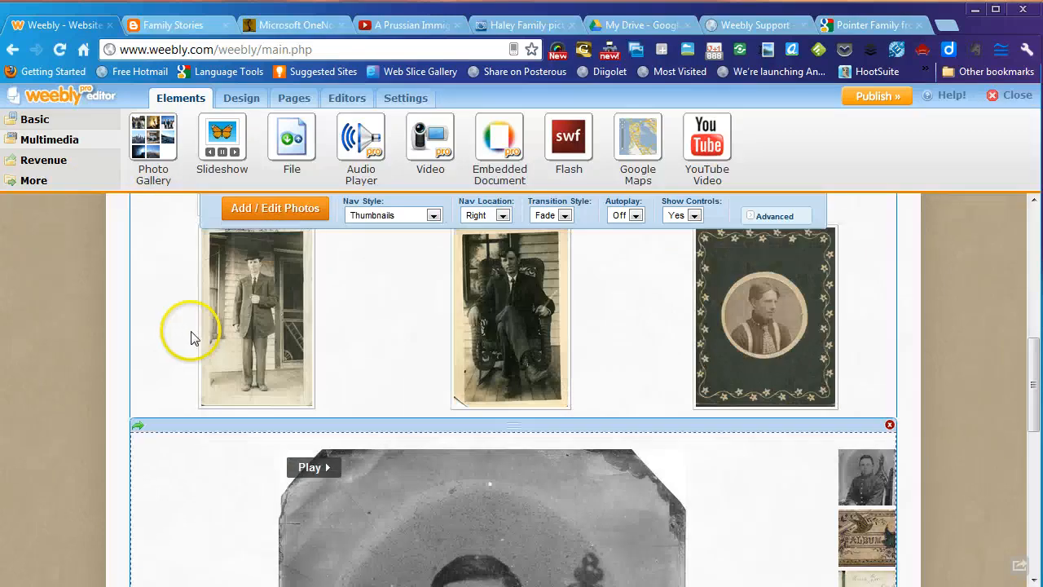
# - Place a Divider element from the More elements below the slideshow, then return to Multimedia
pyautogui.click(33, 180)
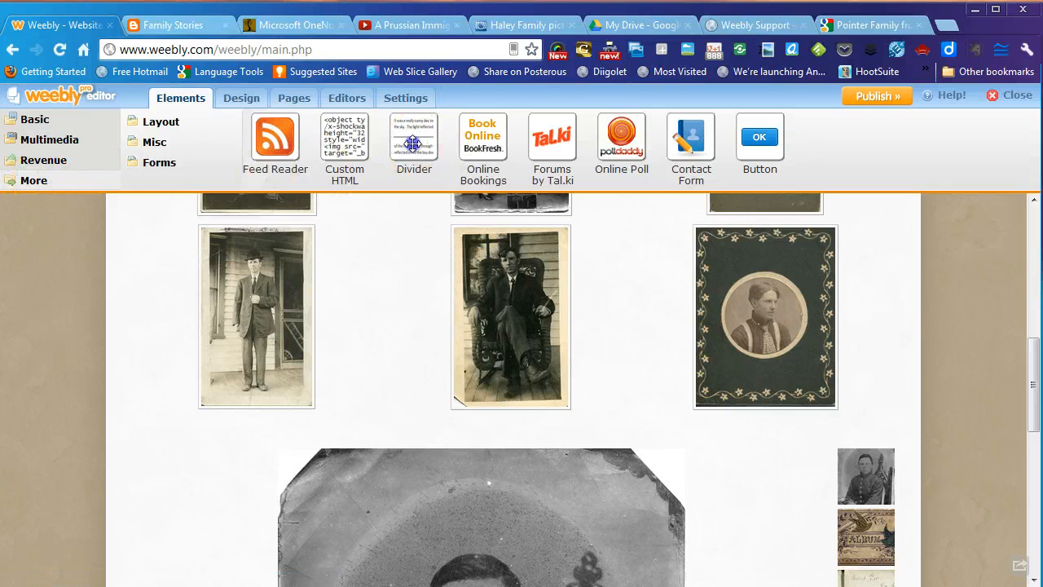
pyautogui.moveTo(414, 144); pyautogui.dragTo(498, 449)
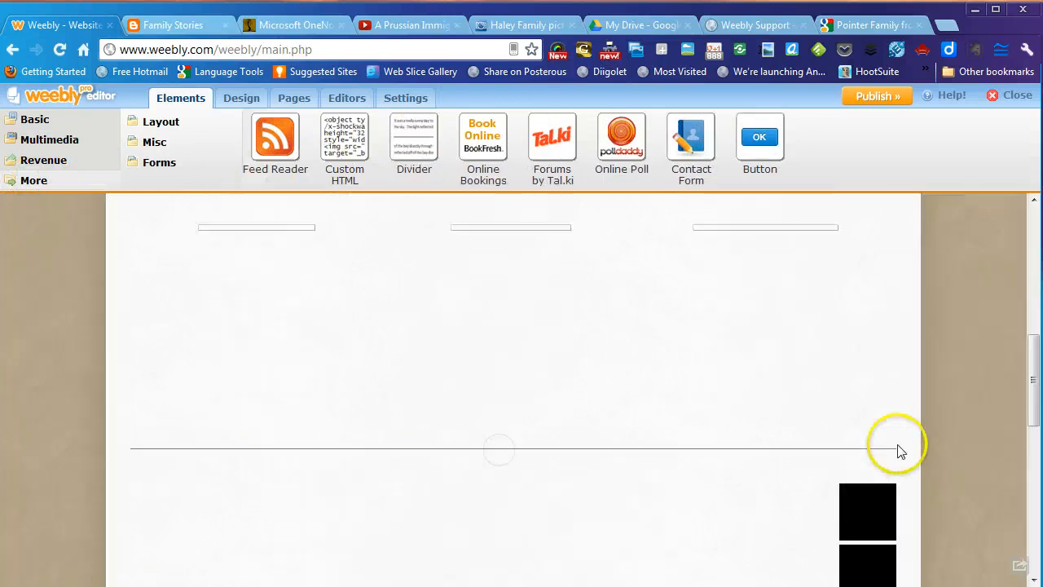
pyautogui.scroll(-10, 1002, 440)
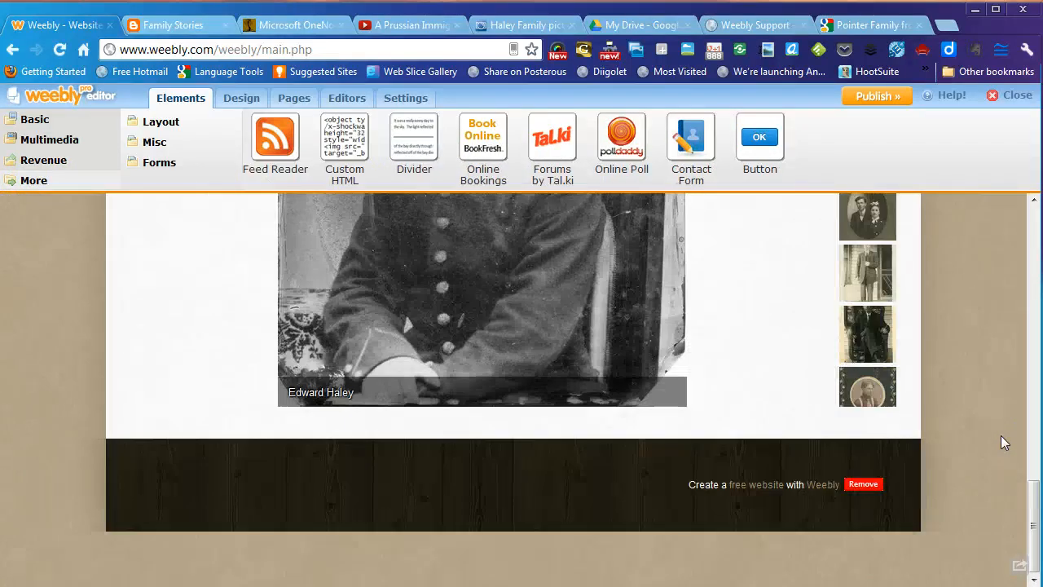
pyautogui.moveTo(414, 149); pyautogui.dragTo(512, 447)
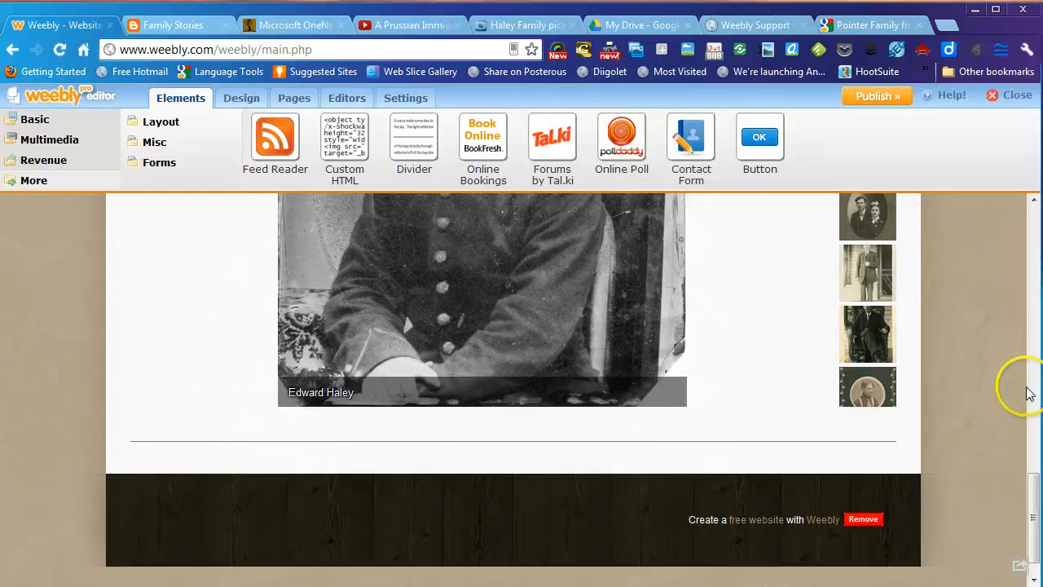
pyautogui.click(71, 142)
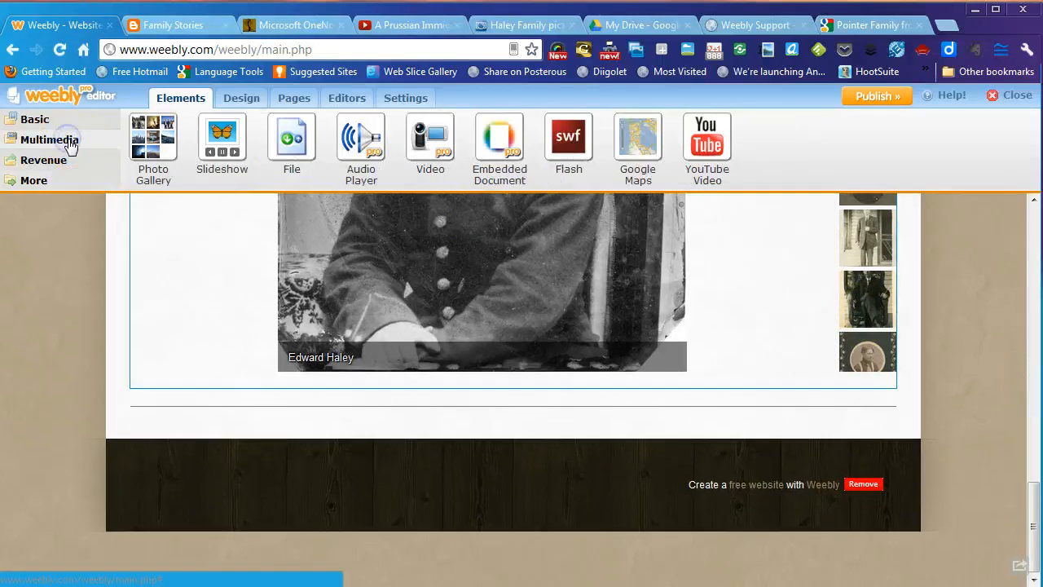
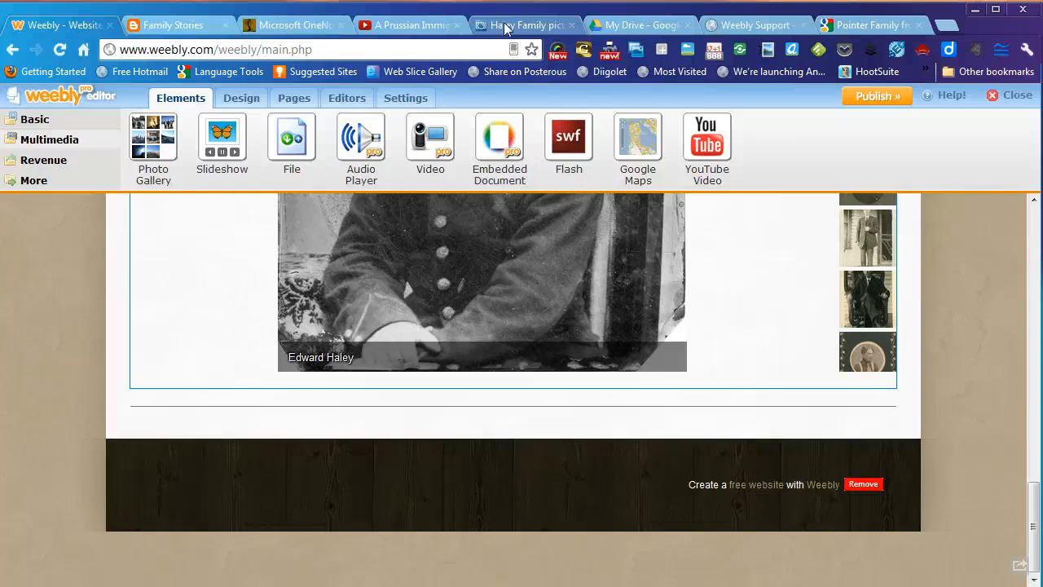
# - Copy the Haley Slideshow's embed code from the Photobucket Haley Family album's Share dialog
pyautogui.click(505, 26)
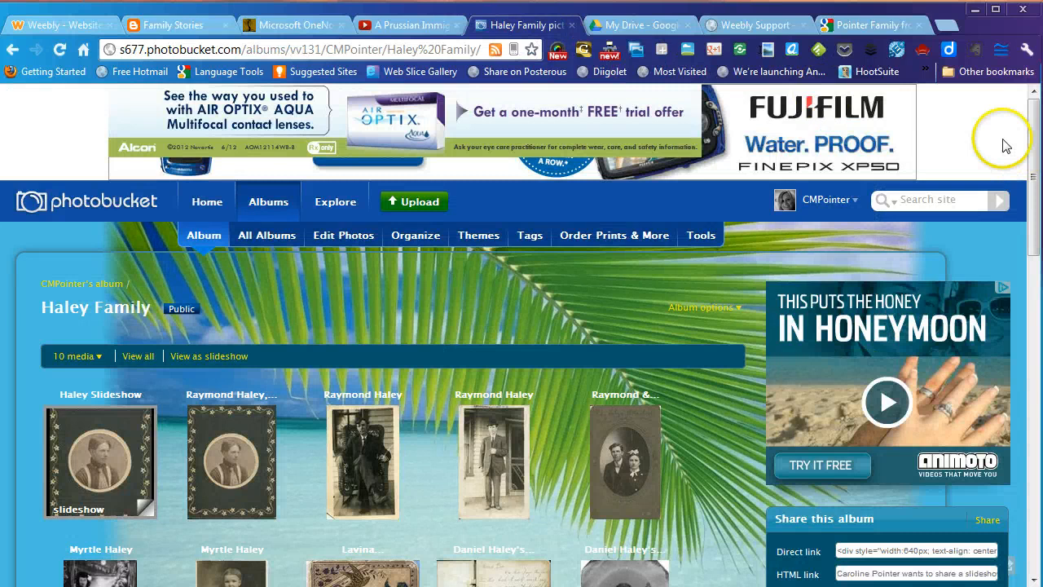
pyautogui.scroll(-1, 293, 320)
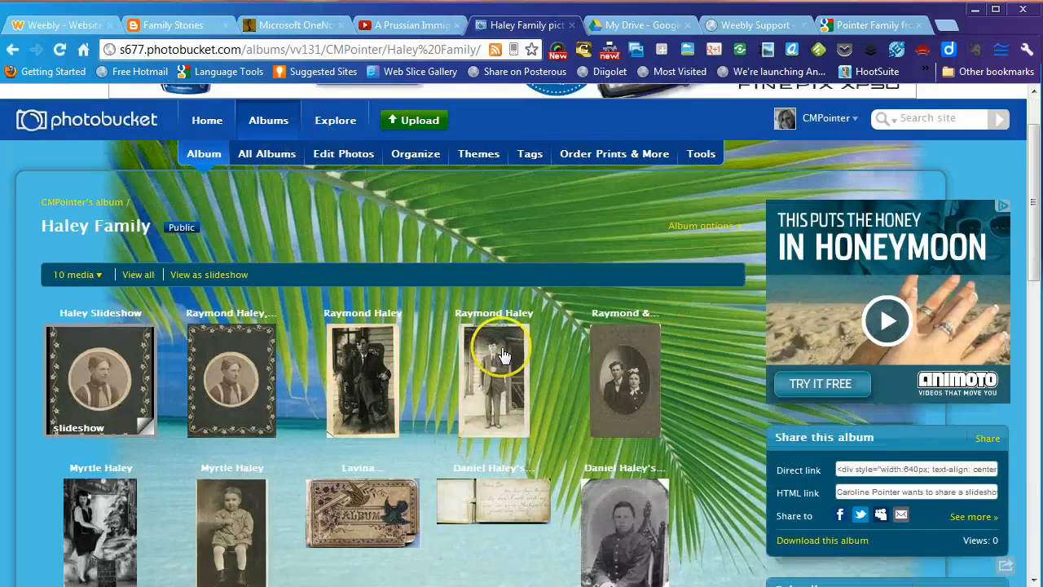
pyautogui.moveTo(96, 388)
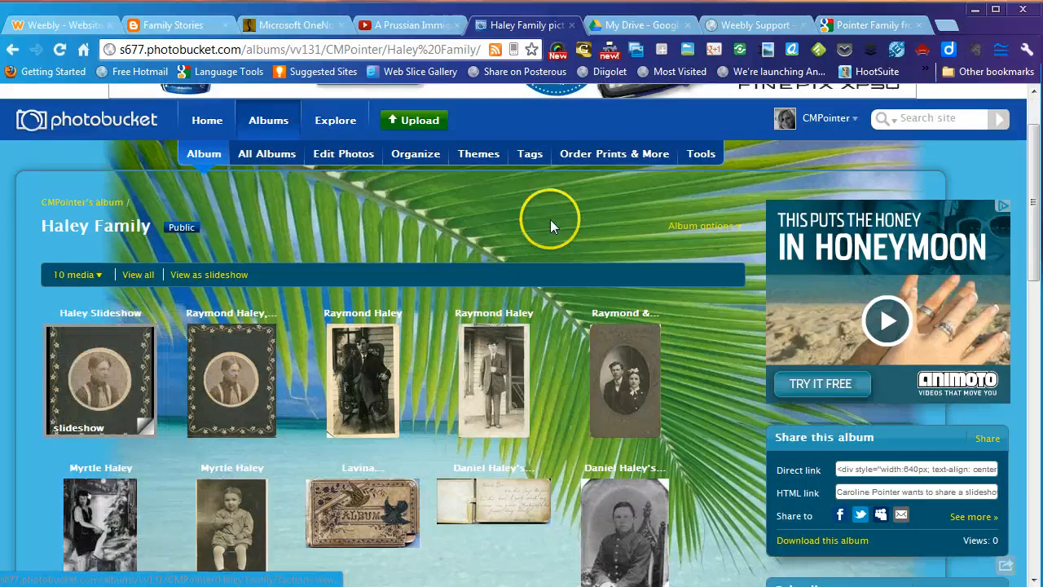
pyautogui.scroll(-1, 550, 218)
pyautogui.moveTo(90, 303)
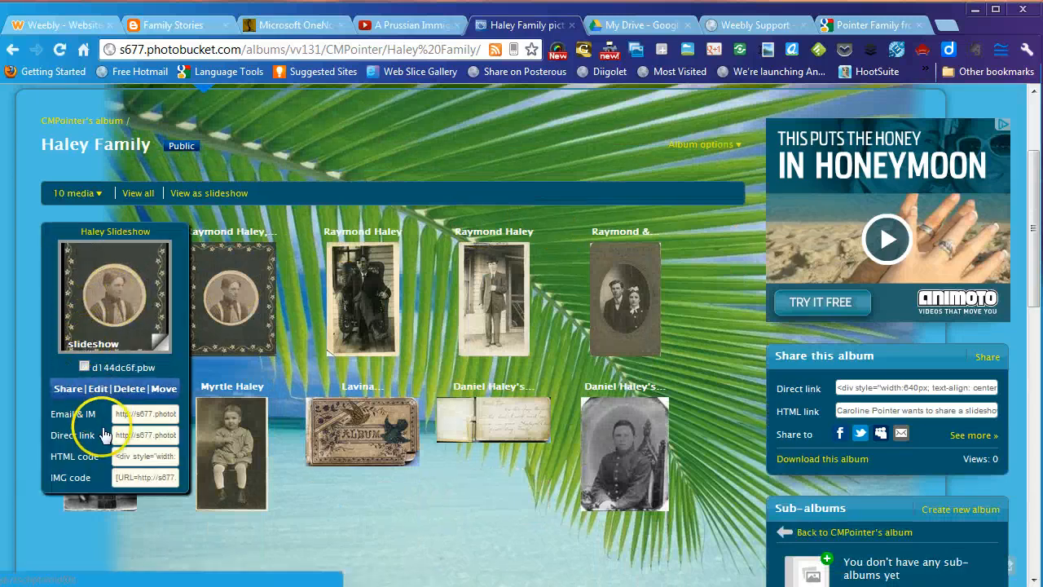
pyautogui.click(64, 389)
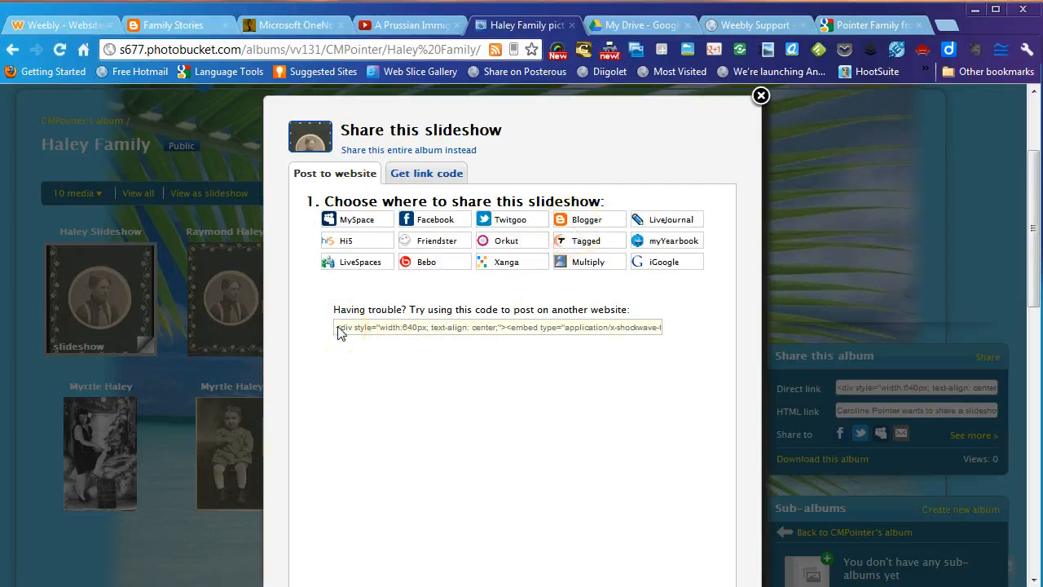
pyautogui.moveTo(339, 330); pyautogui.dragTo(751, 331)
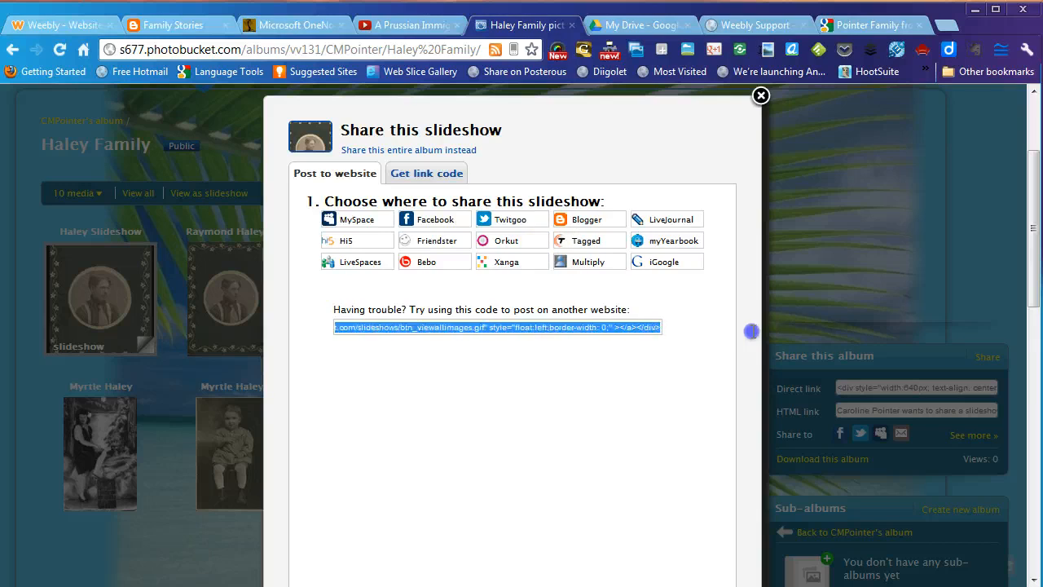
pyautogui.rightClick(592, 329)
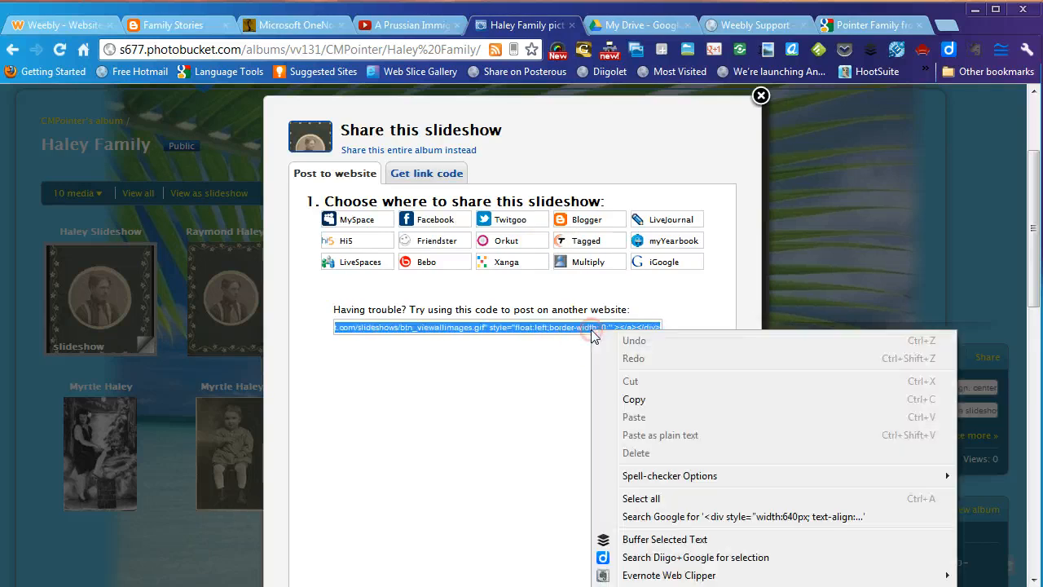
pyautogui.click(632, 399)
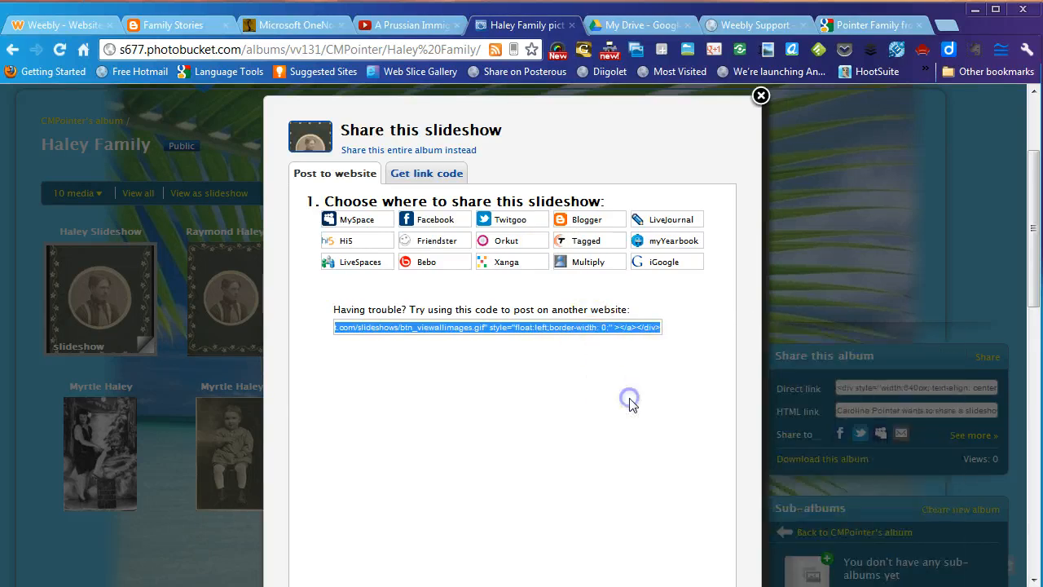
pyautogui.click(760, 96)
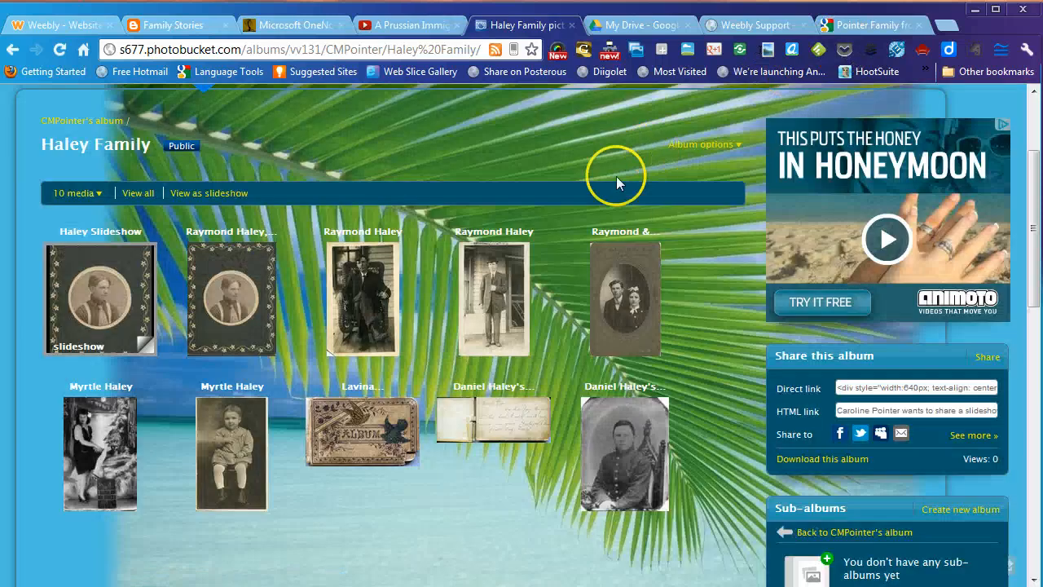
pyautogui.click(43, 30)
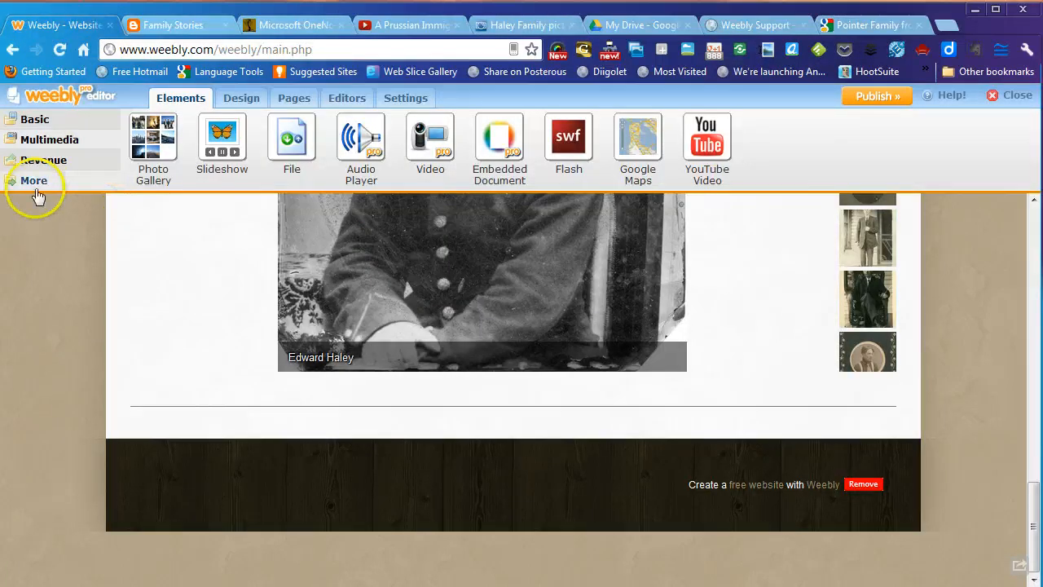
# - Add a Custom HTML block at the page bottom holding the pasted Photobucket slideshow code
pyautogui.click(34, 183)
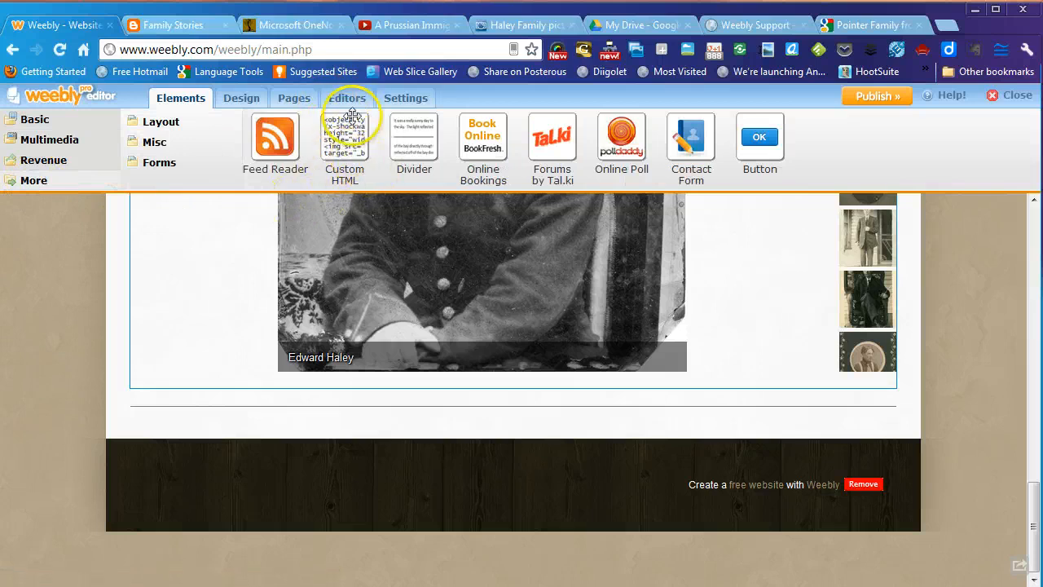
pyautogui.moveTo(330, 145); pyautogui.dragTo(515, 465)
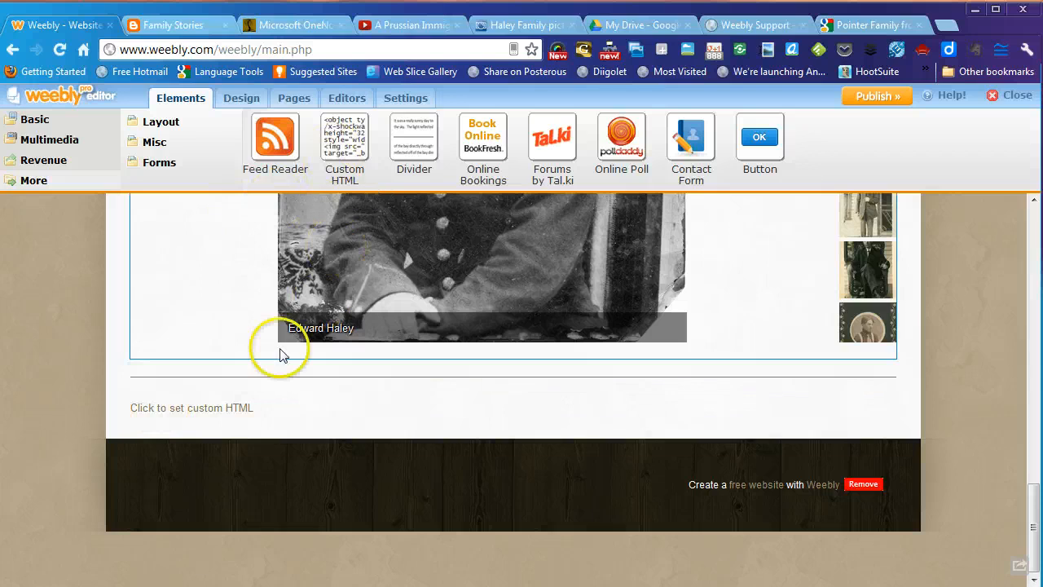
pyautogui.click(213, 411)
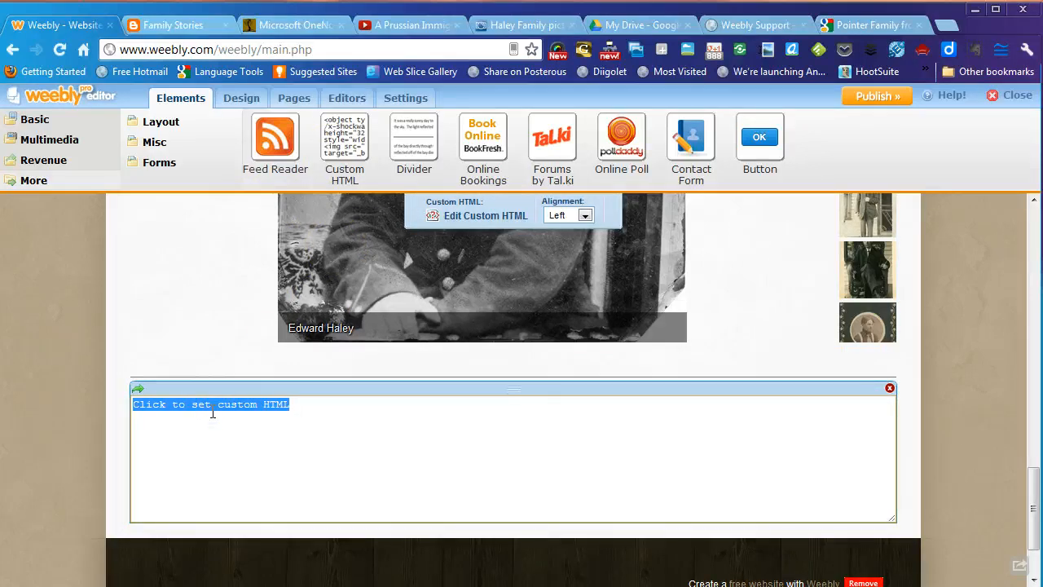
pyautogui.rightClick(212, 411)
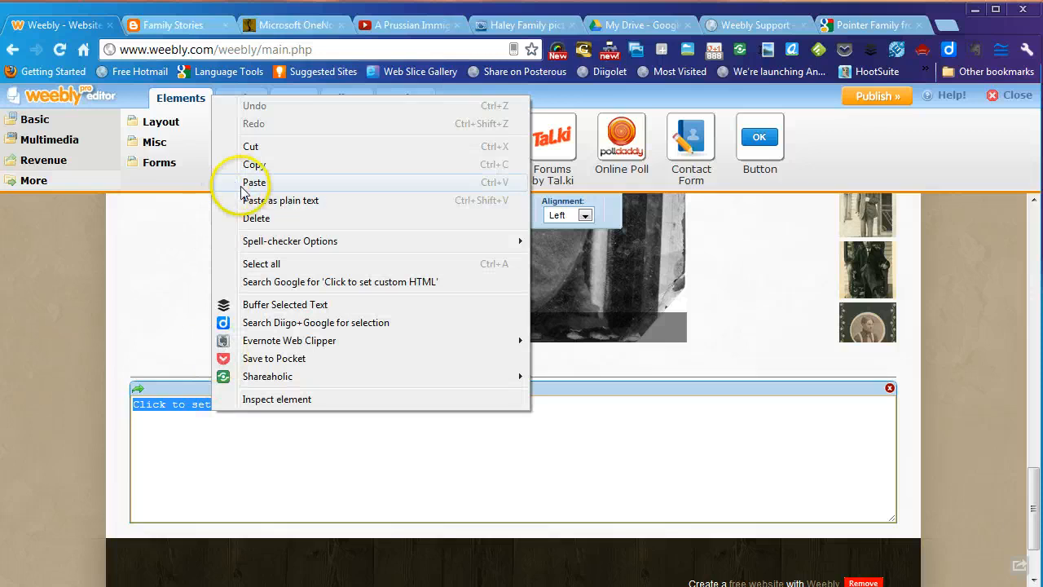
pyautogui.click(229, 182)
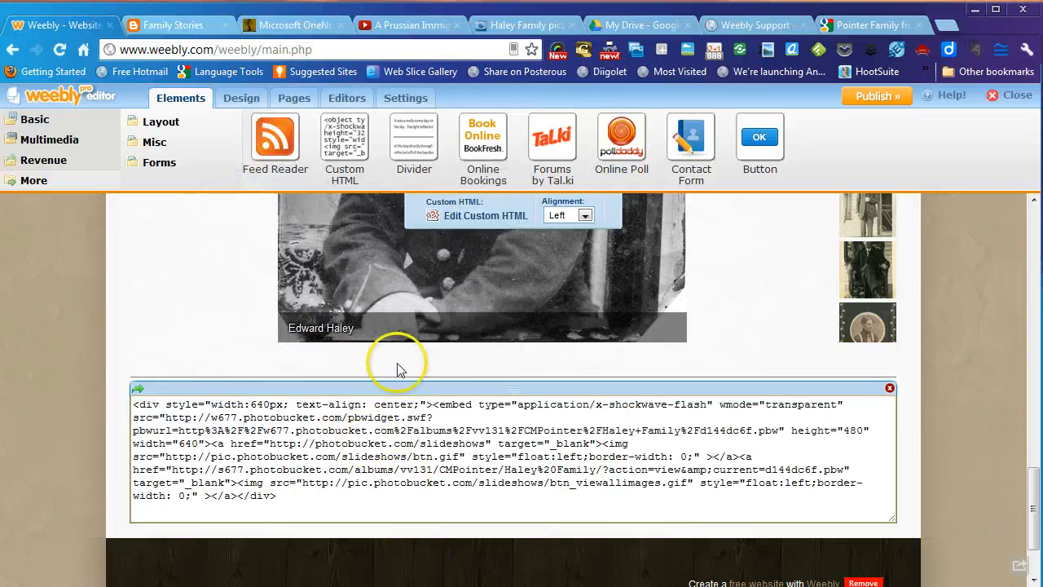
# - Set the slideshow block's alignment to Center
pyautogui.click(585, 216)
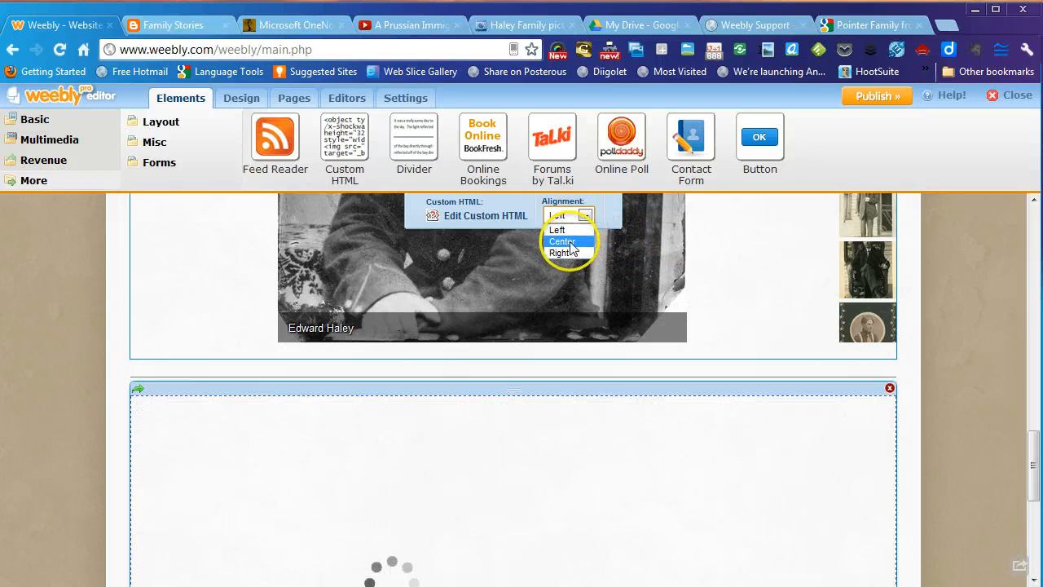
pyautogui.click(570, 230)
pyautogui.click(586, 216)
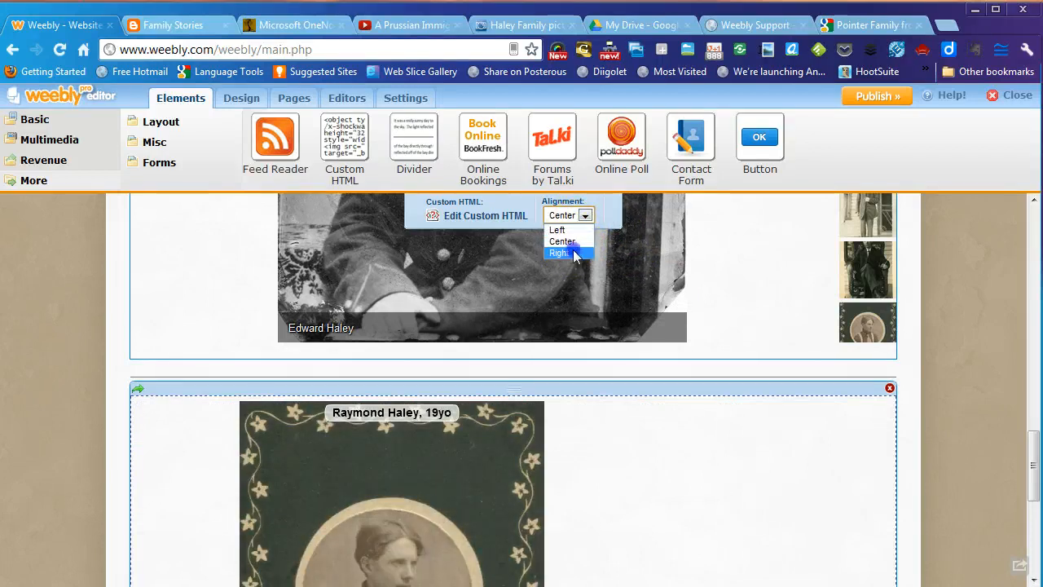
pyautogui.click(574, 253)
pyautogui.click(585, 216)
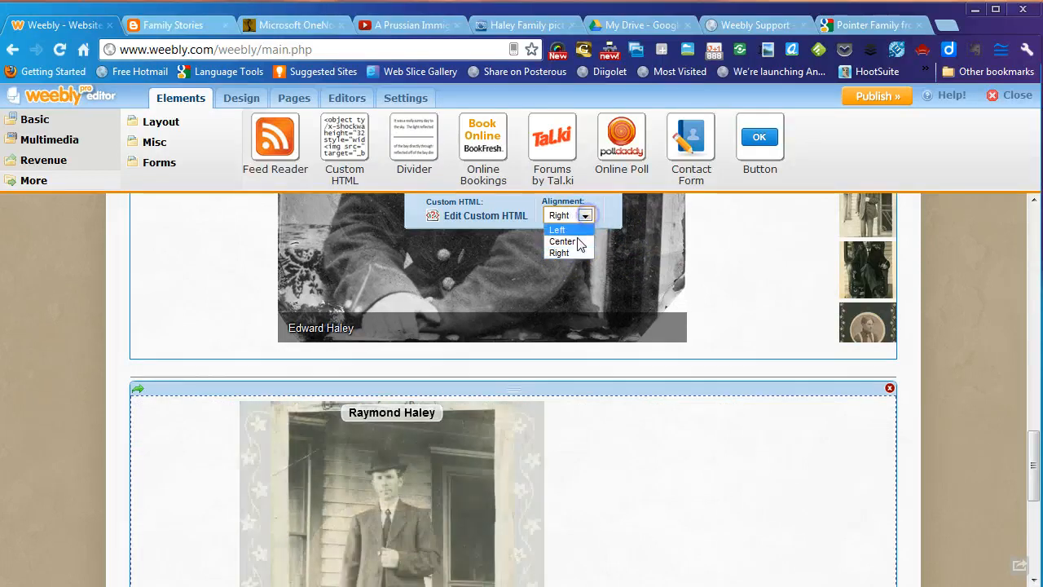
pyautogui.click(570, 240)
pyautogui.click(972, 433)
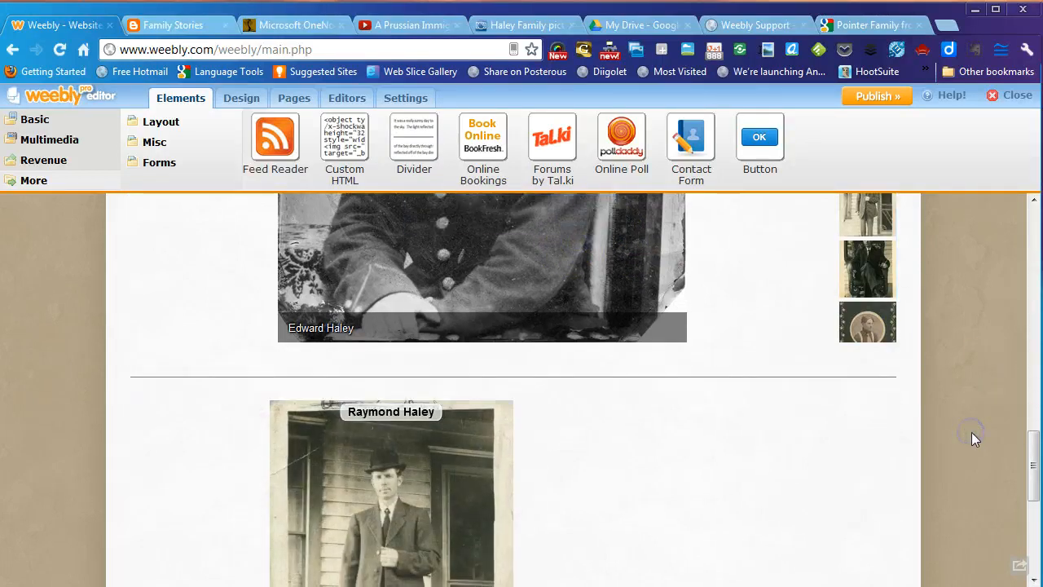
pyautogui.scroll(-3, 972, 432)
pyautogui.scroll(1, 973, 433)
pyautogui.scroll(-1, 972, 433)
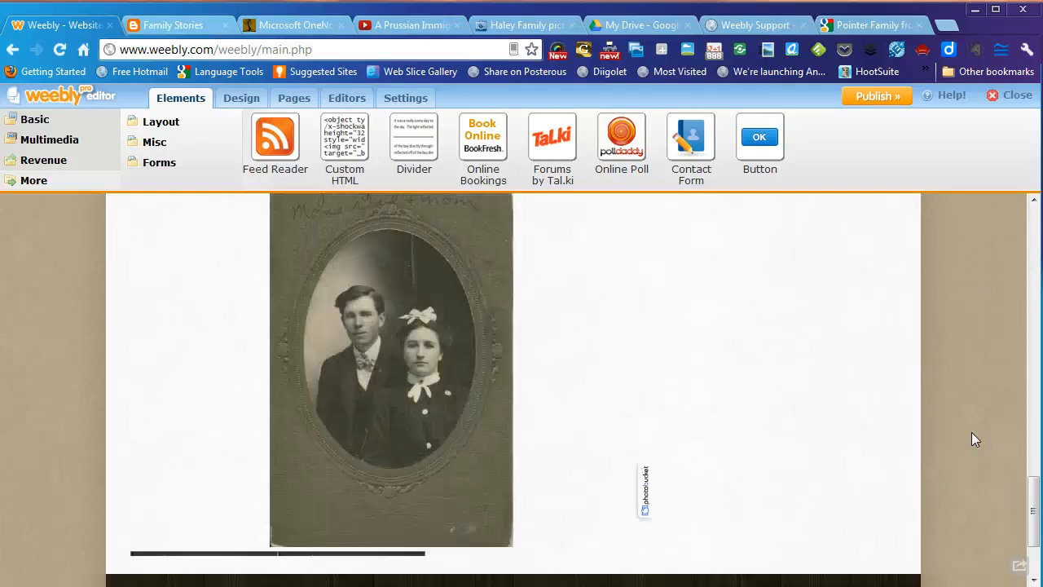
pyautogui.scroll(1, 972, 439)
pyautogui.scroll(1, 972, 439)
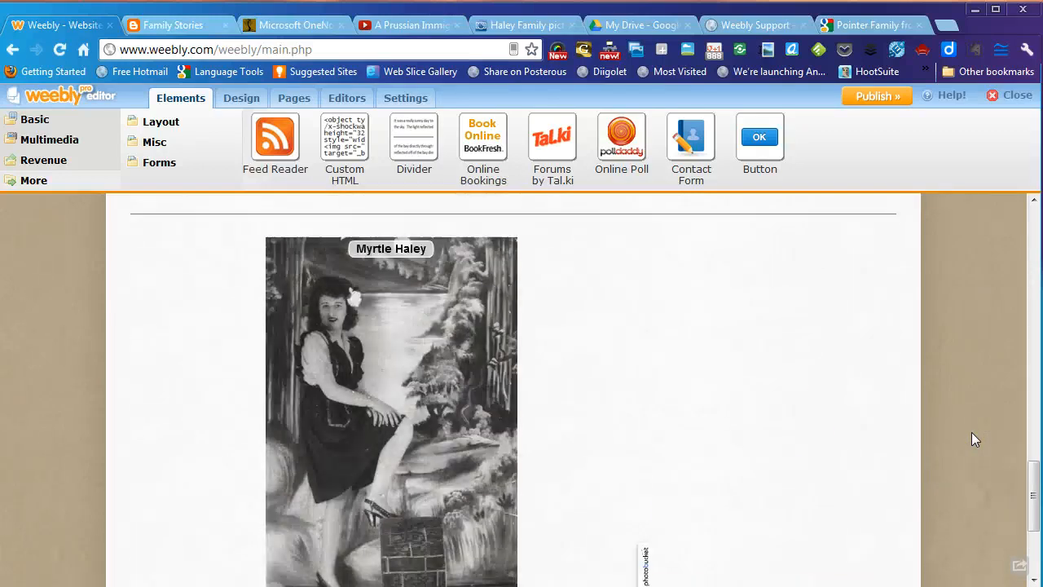
pyautogui.click(567, 398)
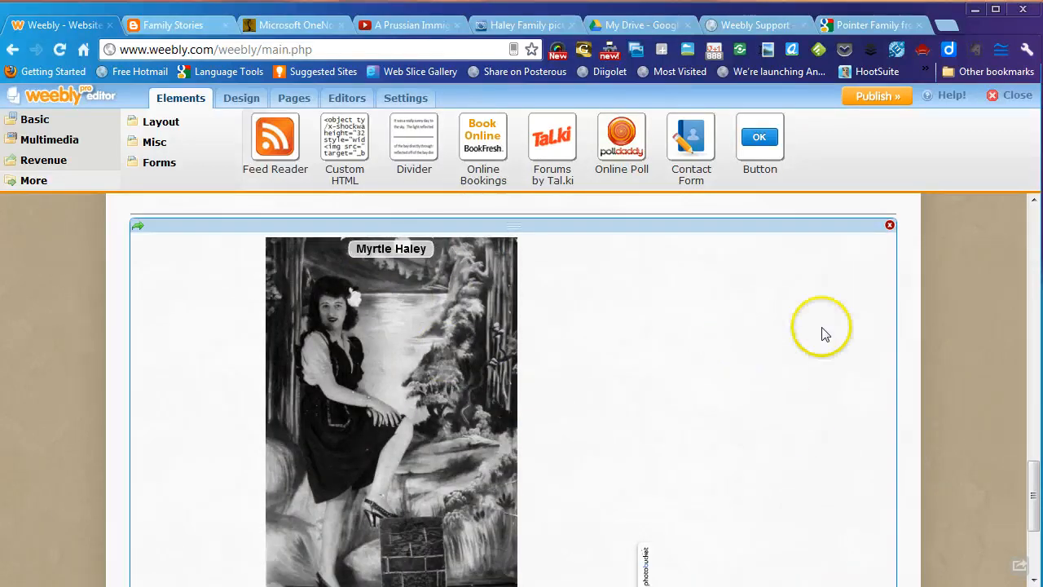
pyautogui.click(946, 337)
pyautogui.scroll(-1, 946, 340)
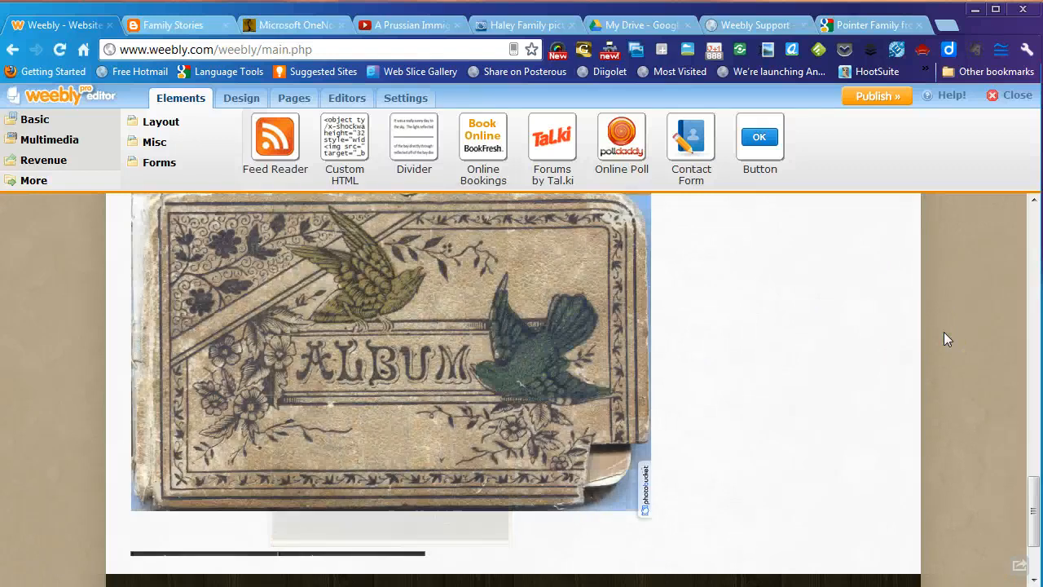
pyautogui.scroll(1, 945, 332)
pyautogui.scroll(-1, 945, 339)
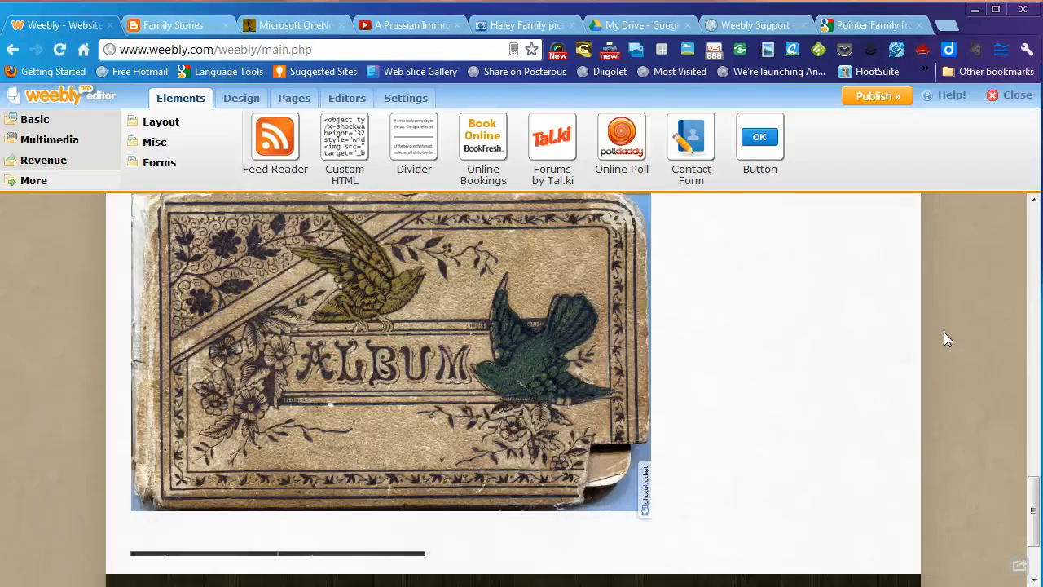
pyautogui.scroll(1, 945, 339)
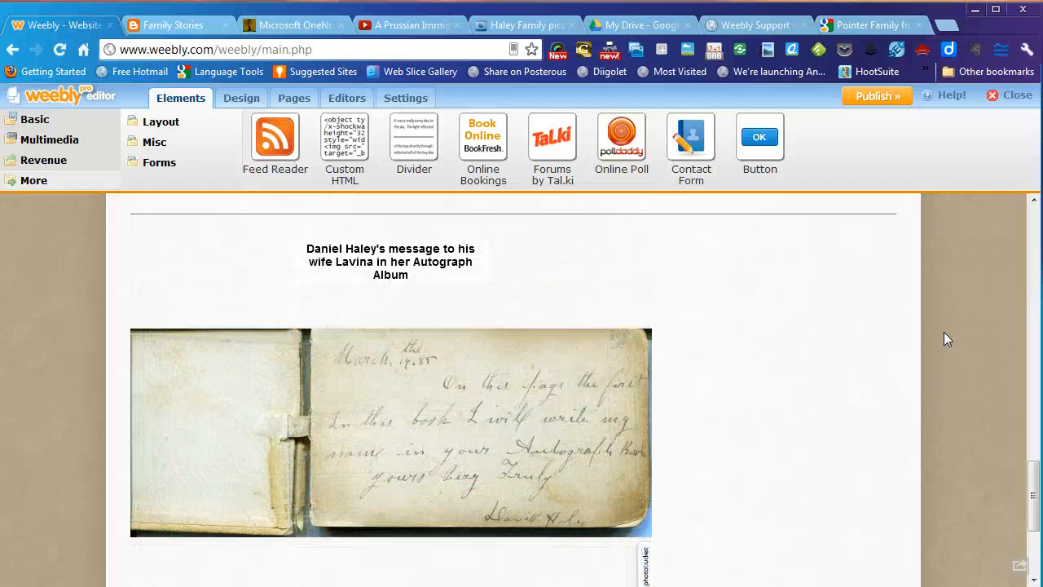
pyautogui.scroll(1, 944, 332)
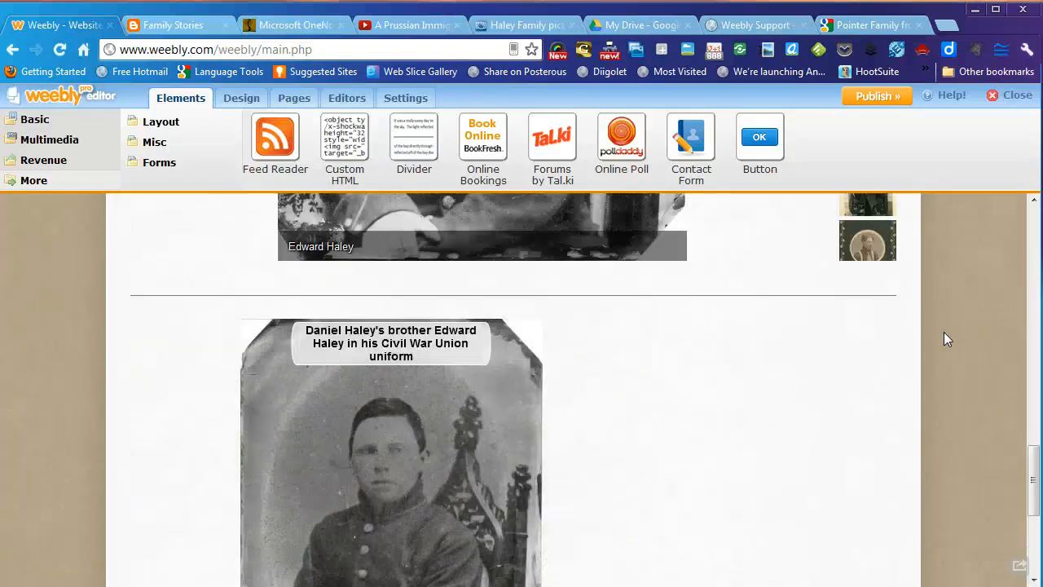
pyautogui.scroll(15, 944, 332)
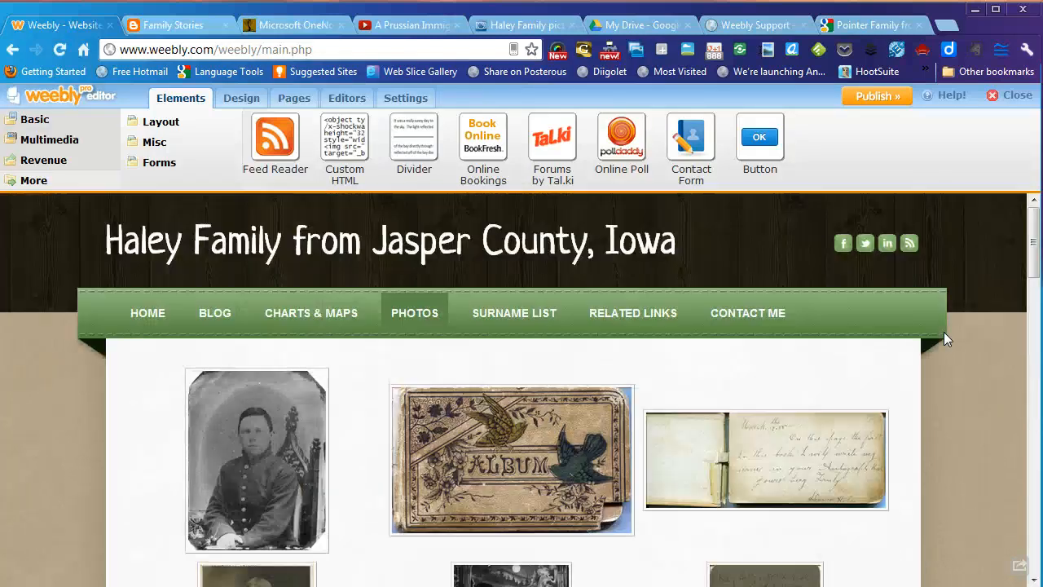
pyautogui.click(606, 453)
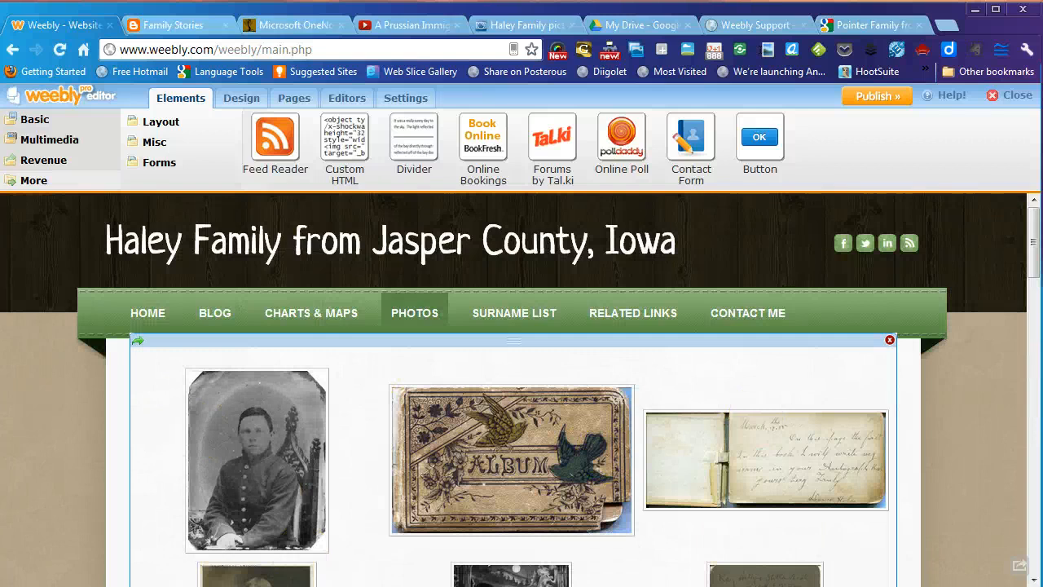
pyautogui.scroll(-15, 444, 493)
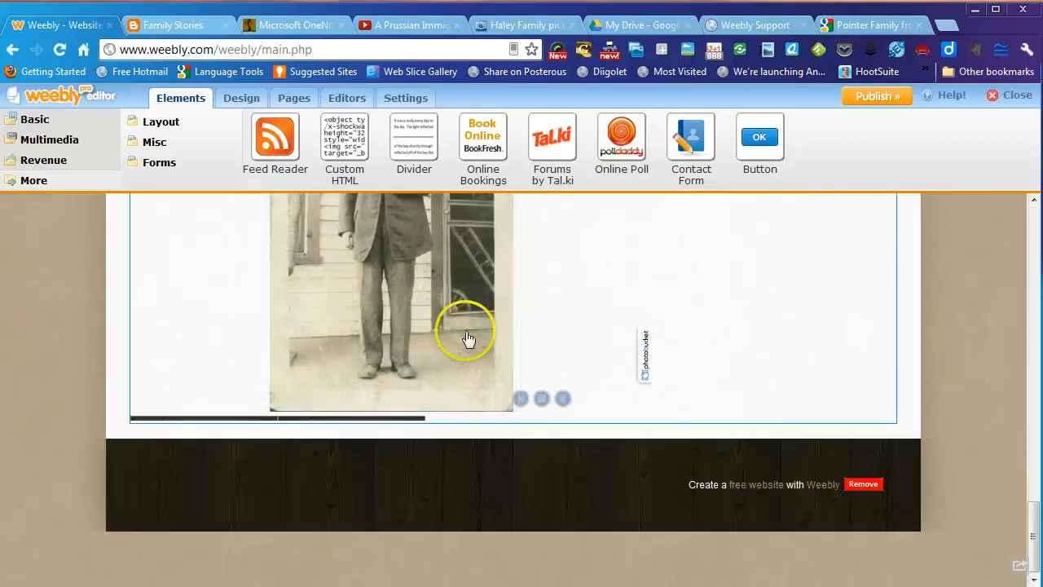
pyautogui.moveTo(415, 140); pyautogui.dragTo(551, 465)
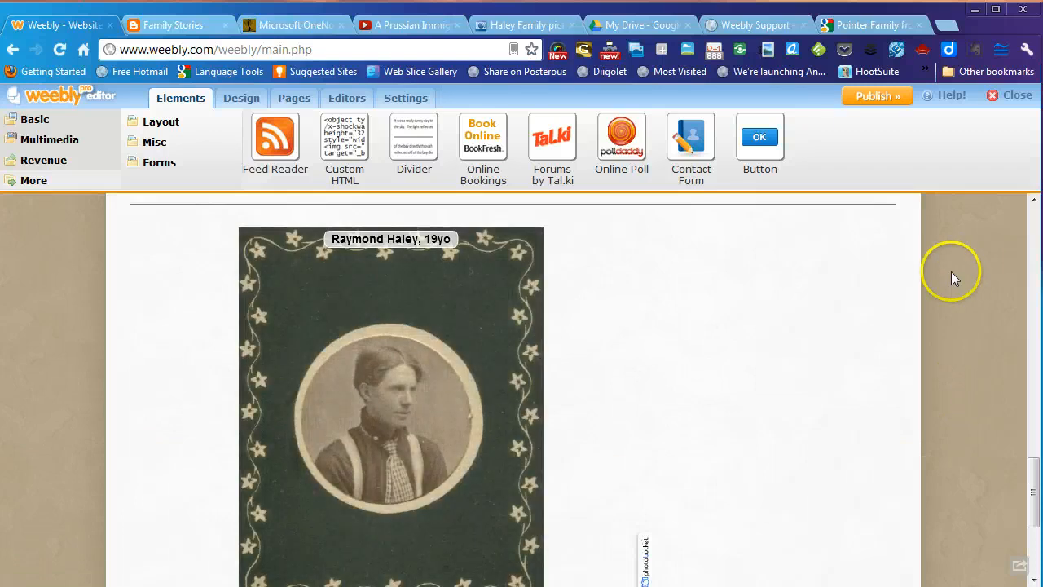
pyautogui.scroll(-3, 954, 276)
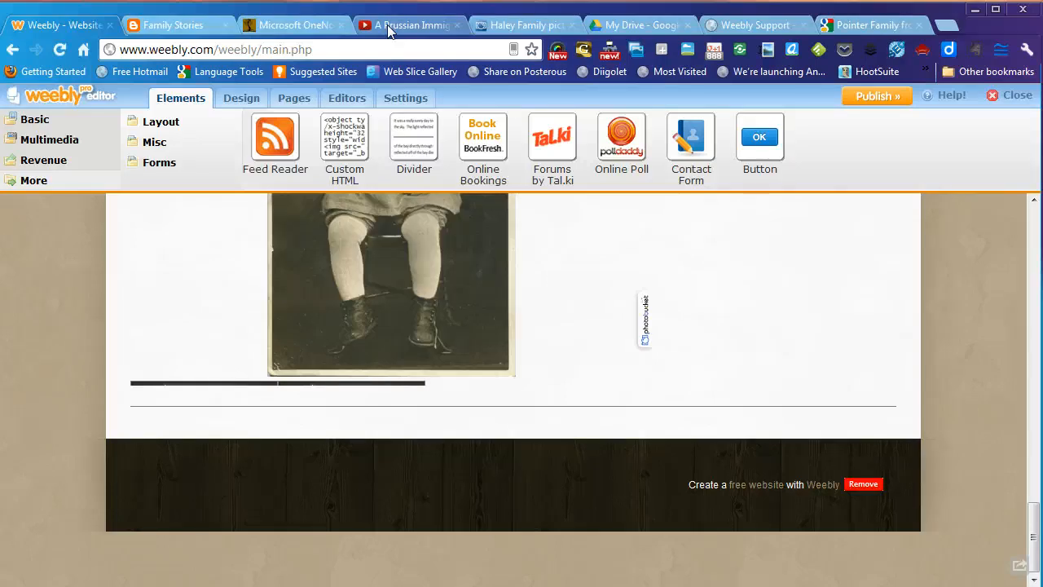
# - Open the A Prussian Immigrant video from the channel's uploaded videos
pyautogui.click(387, 24)
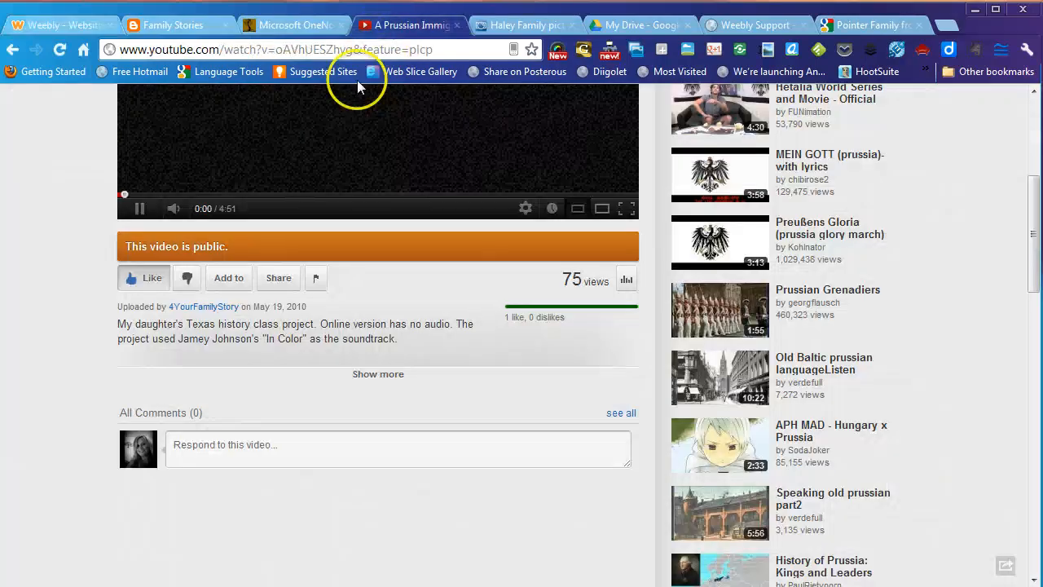
pyautogui.scroll(3, 446, 318)
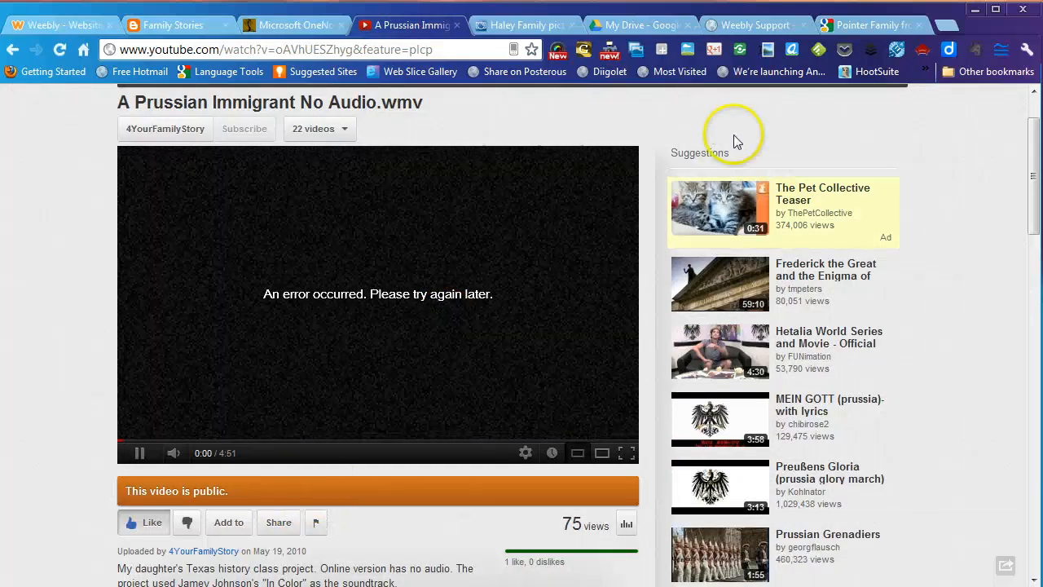
pyautogui.scroll(1, 734, 139)
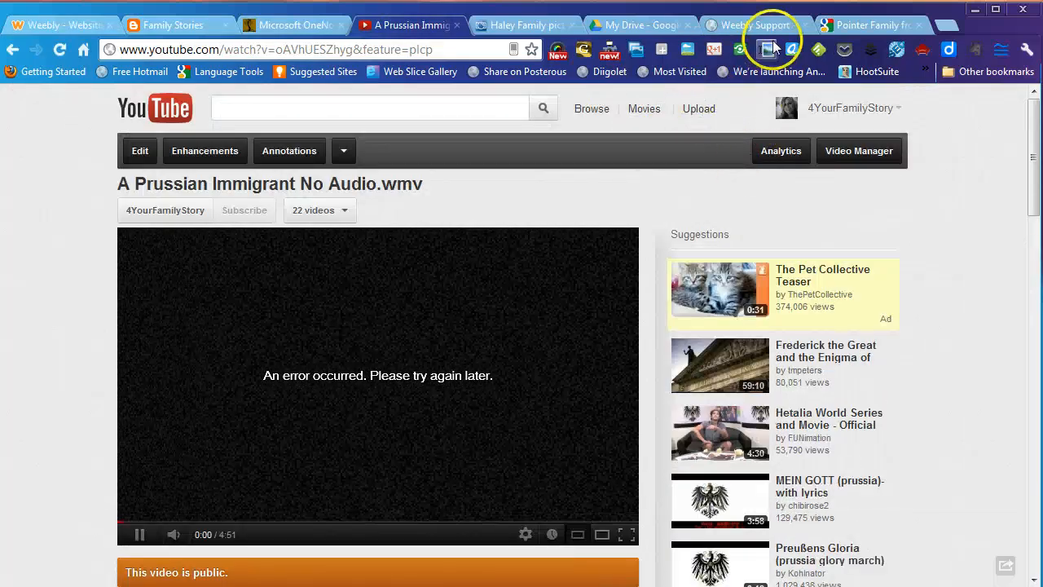
pyautogui.click(855, 107)
pyautogui.click(818, 150)
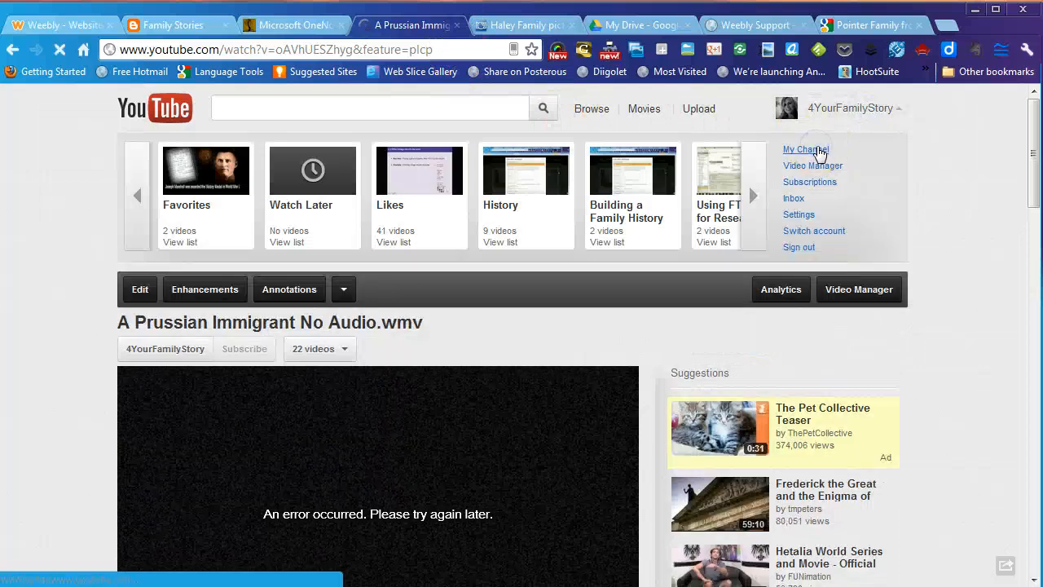
pyautogui.scroll(-8, 652, 244)
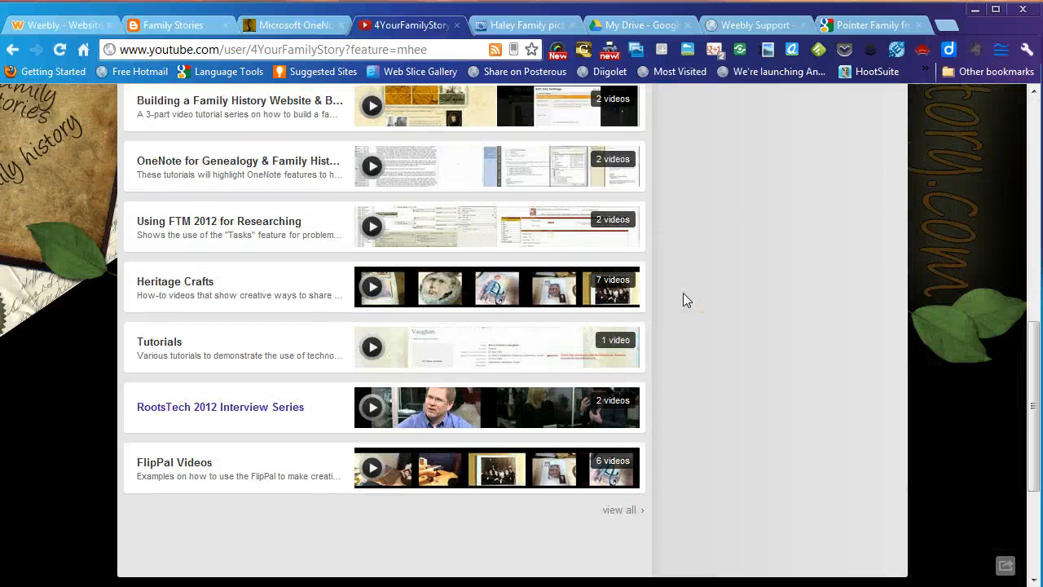
pyautogui.scroll(8, 683, 299)
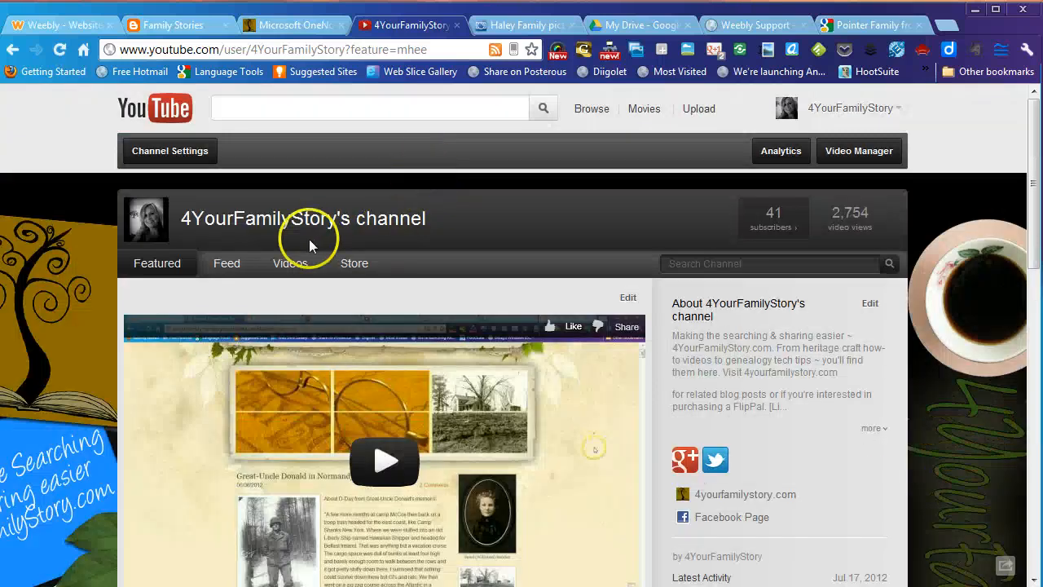
pyautogui.click(290, 261)
pyautogui.scroll(-3, 612, 253)
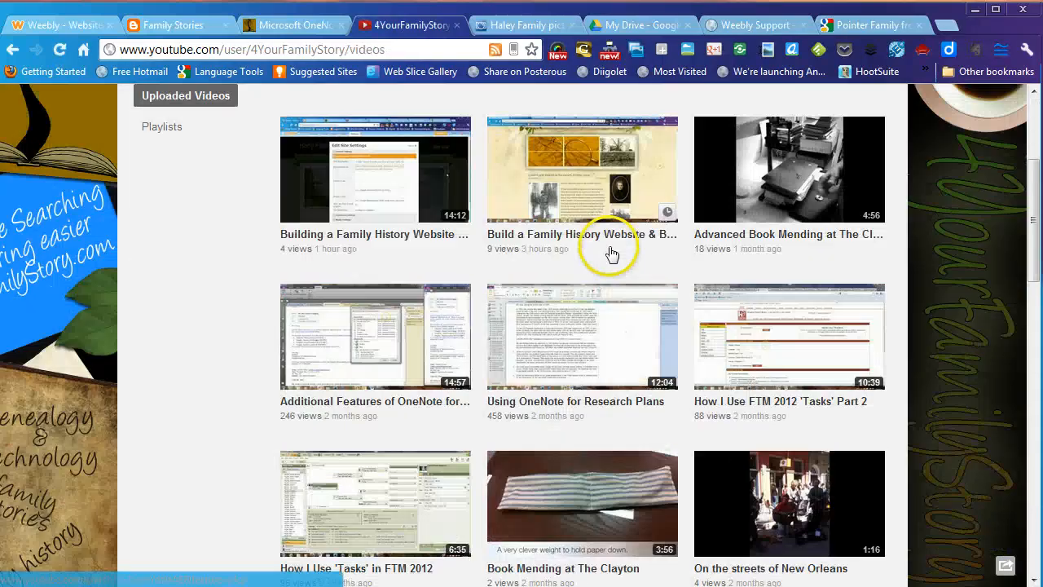
pyautogui.scroll(-8, 317, 309)
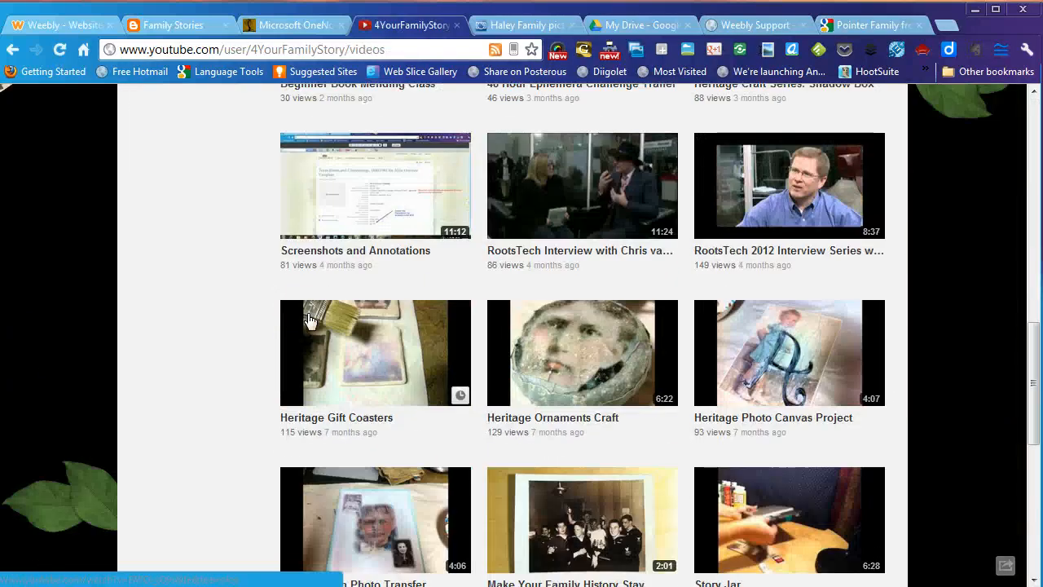
pyautogui.scroll(-6, 310, 319)
pyautogui.click(747, 196)
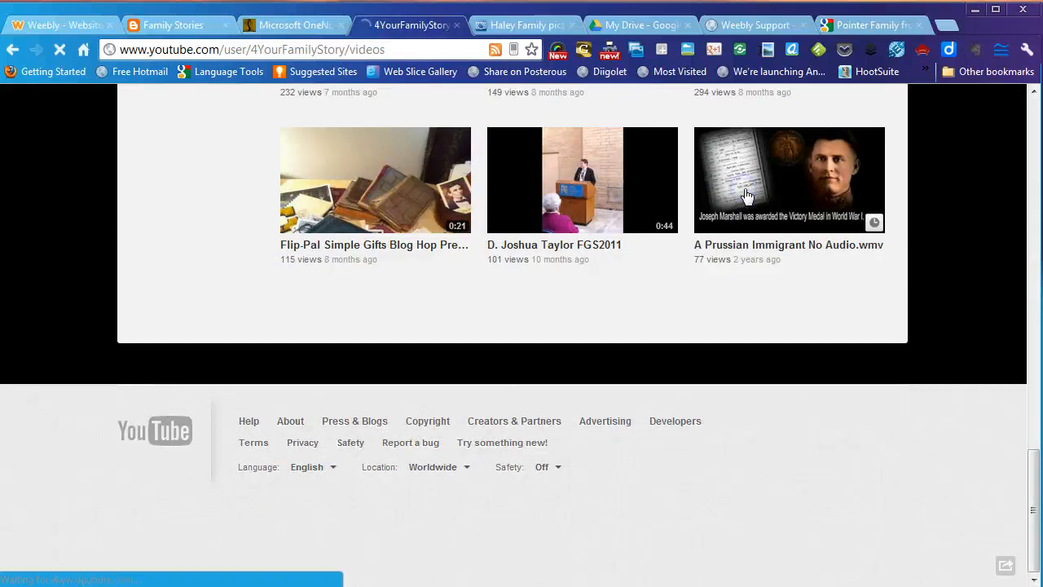
# - Copy the video's 480×360 embed code from its Share > Embed panel
pyautogui.scroll(-2, 57, 299)
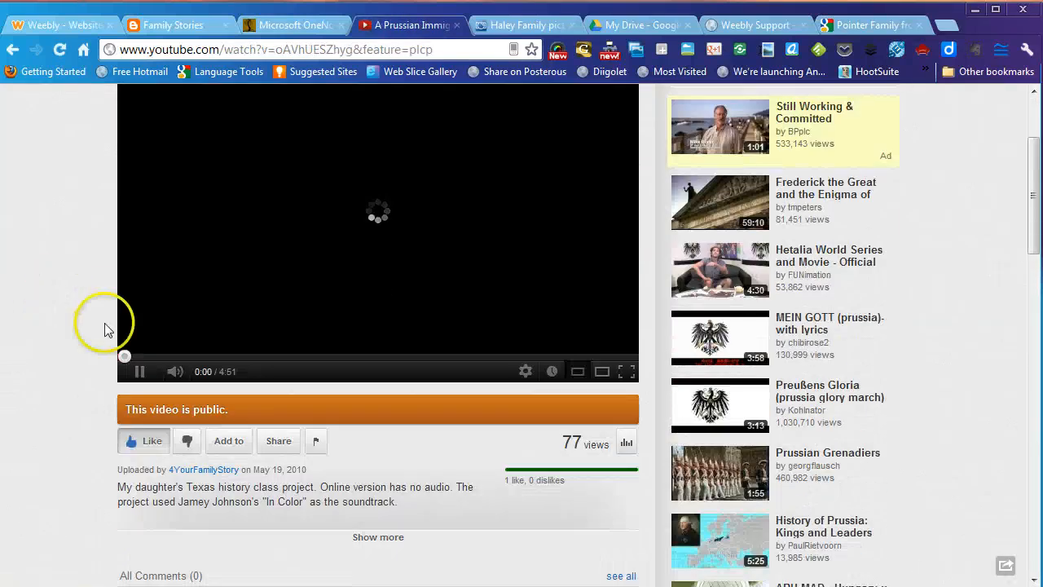
pyautogui.click(139, 371)
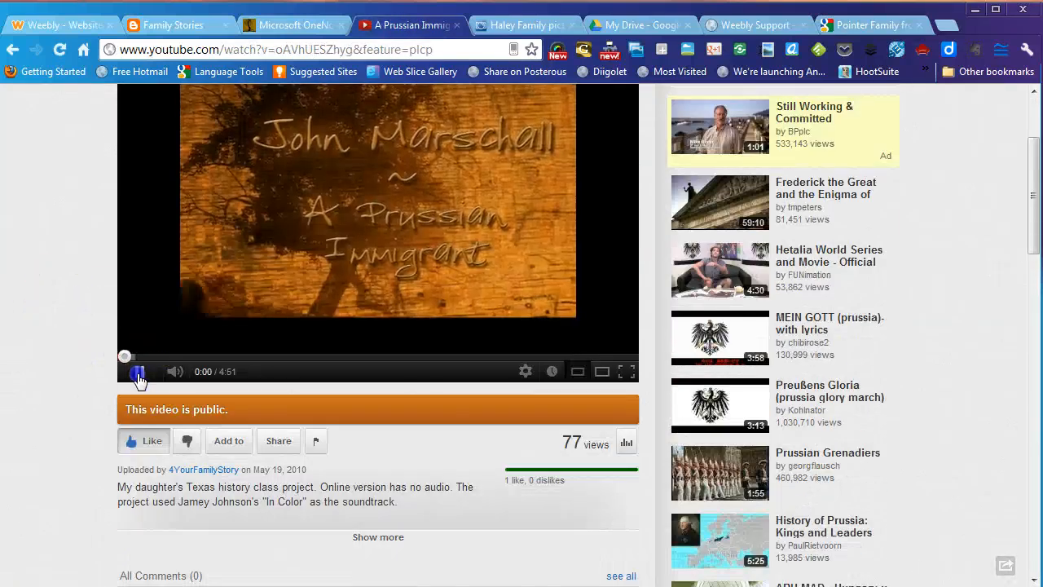
pyautogui.click(276, 444)
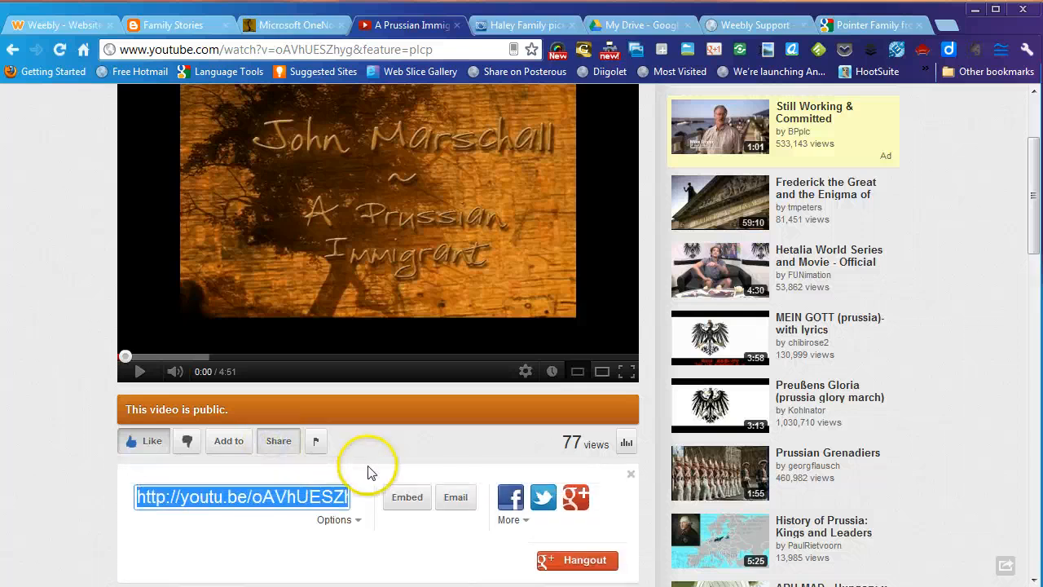
pyautogui.scroll(-1, 366, 461)
pyautogui.click(408, 417)
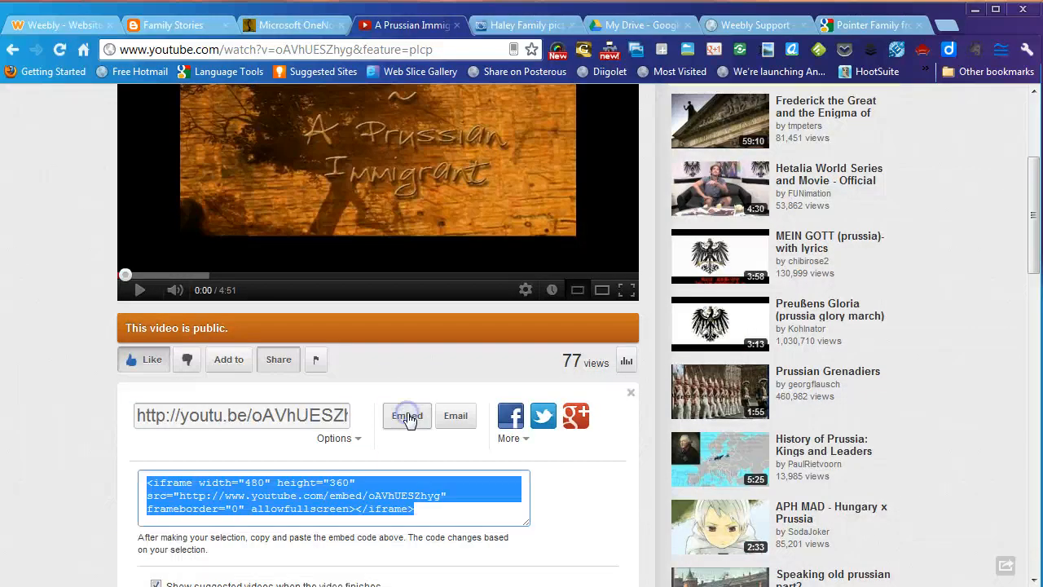
pyautogui.scroll(-2, 408, 391)
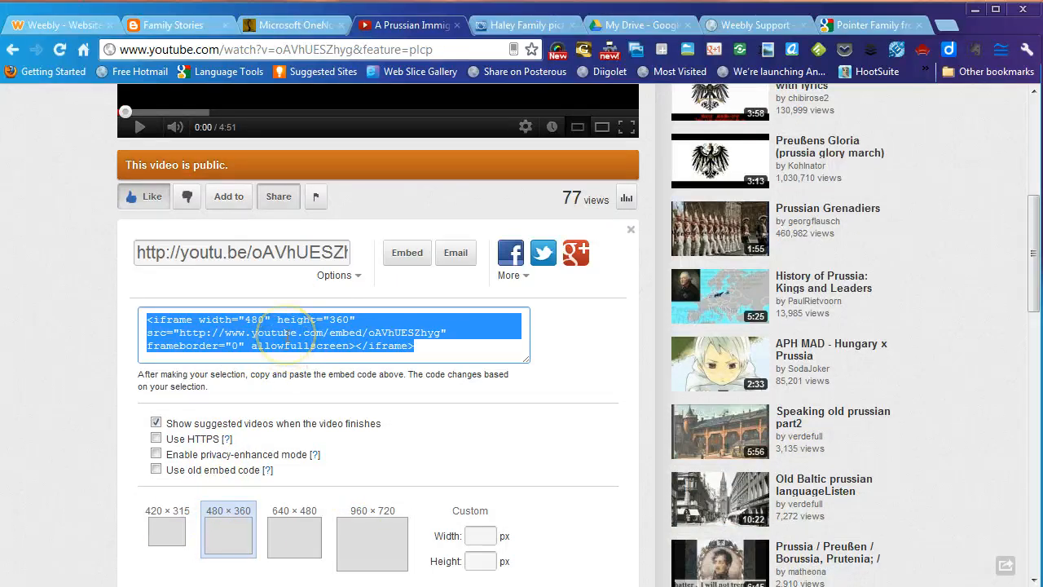
pyautogui.rightClick(287, 341)
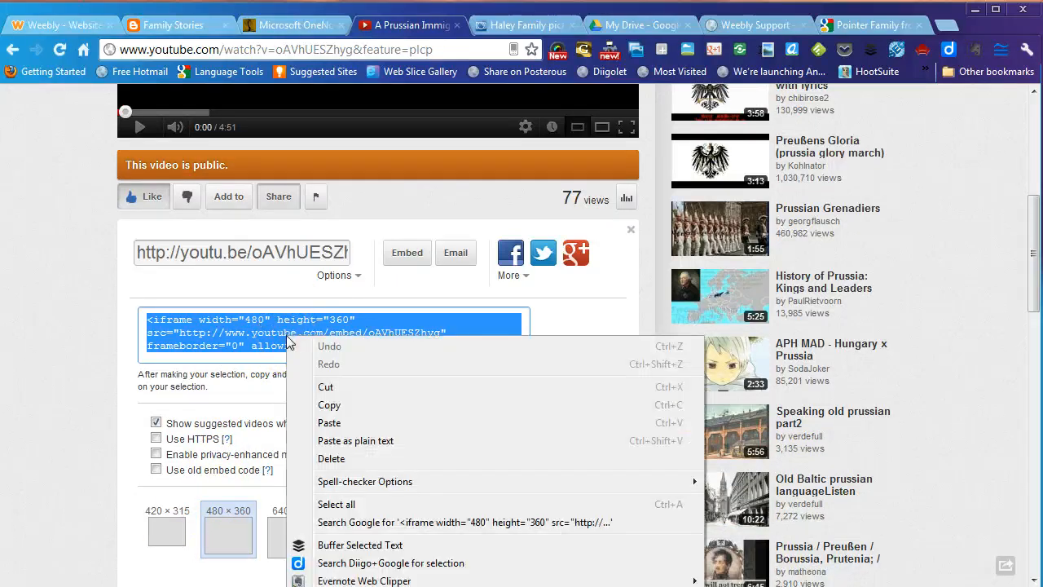
pyautogui.click(322, 405)
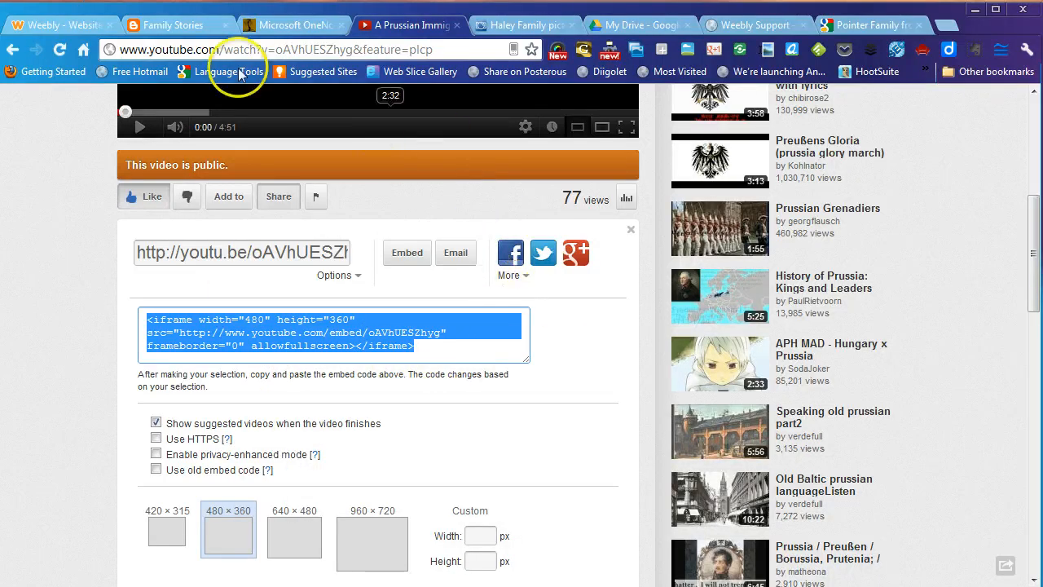
pyautogui.click(48, 31)
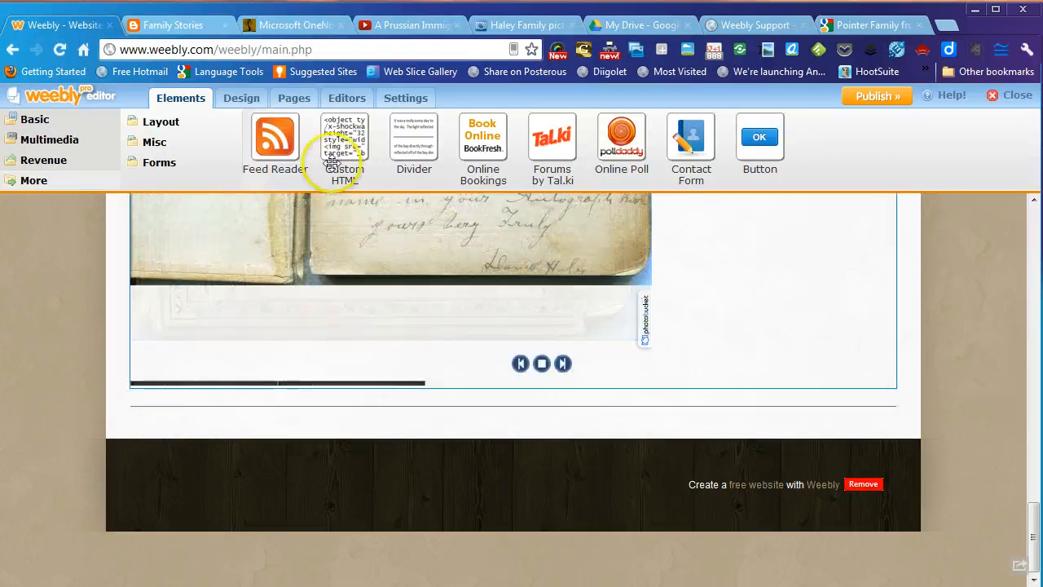
# - Embed the YouTube video in a centred Custom HTML block at the page bottom
pyautogui.moveTo(342, 144); pyautogui.dragTo(495, 455)
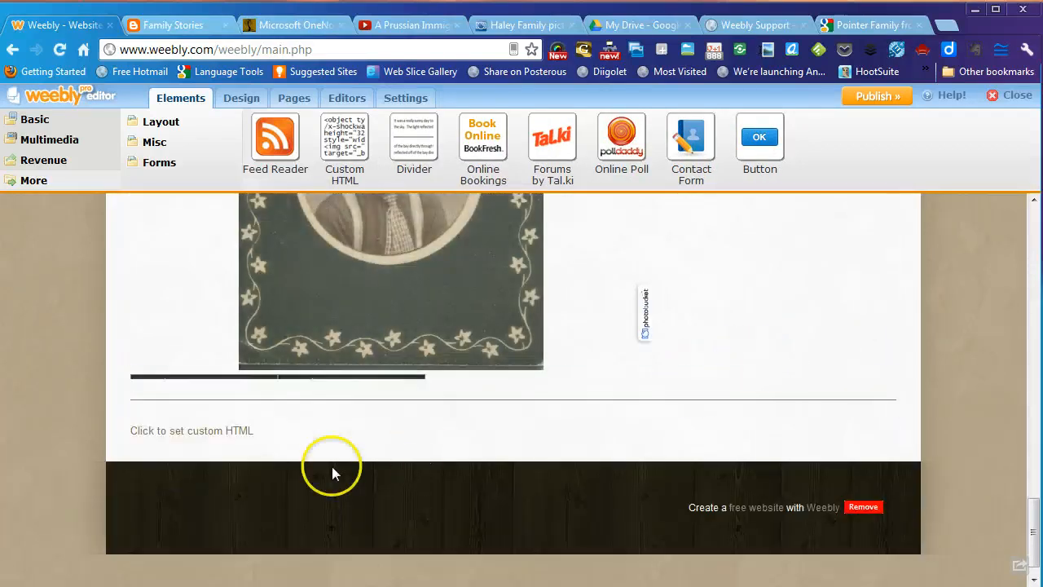
pyautogui.click(183, 430)
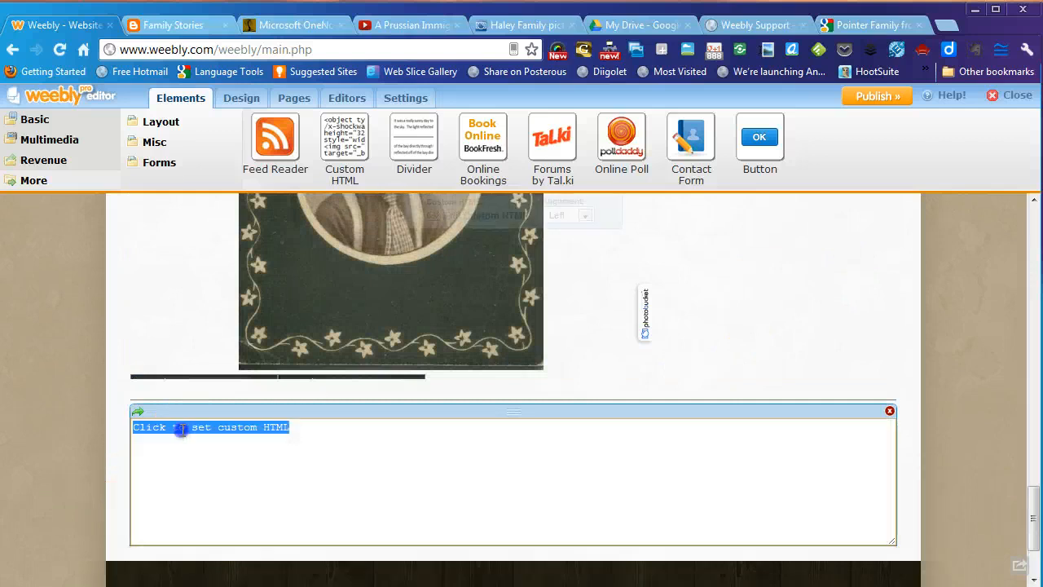
pyautogui.rightClick(181, 432)
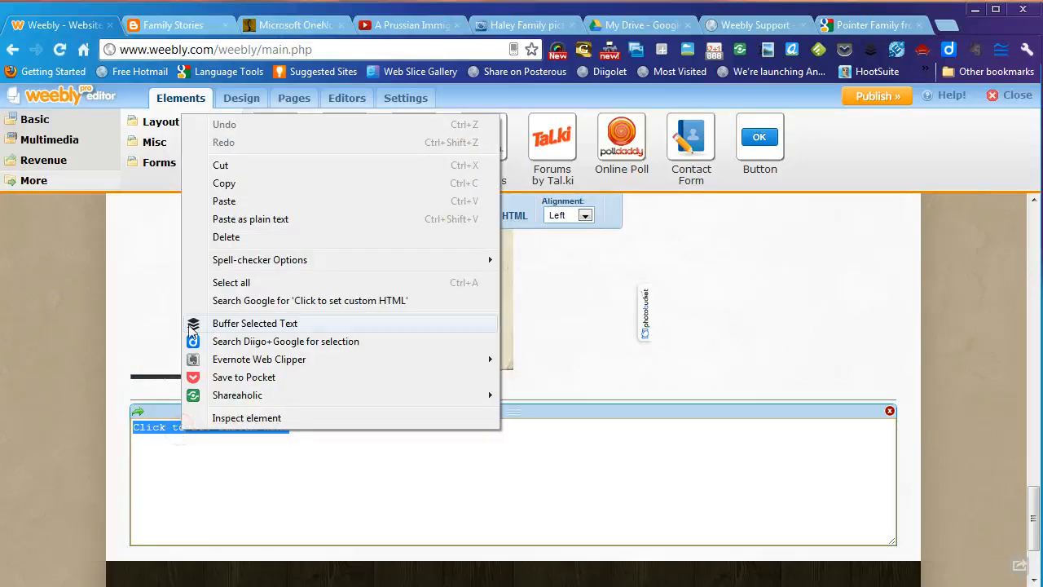
pyautogui.click(218, 202)
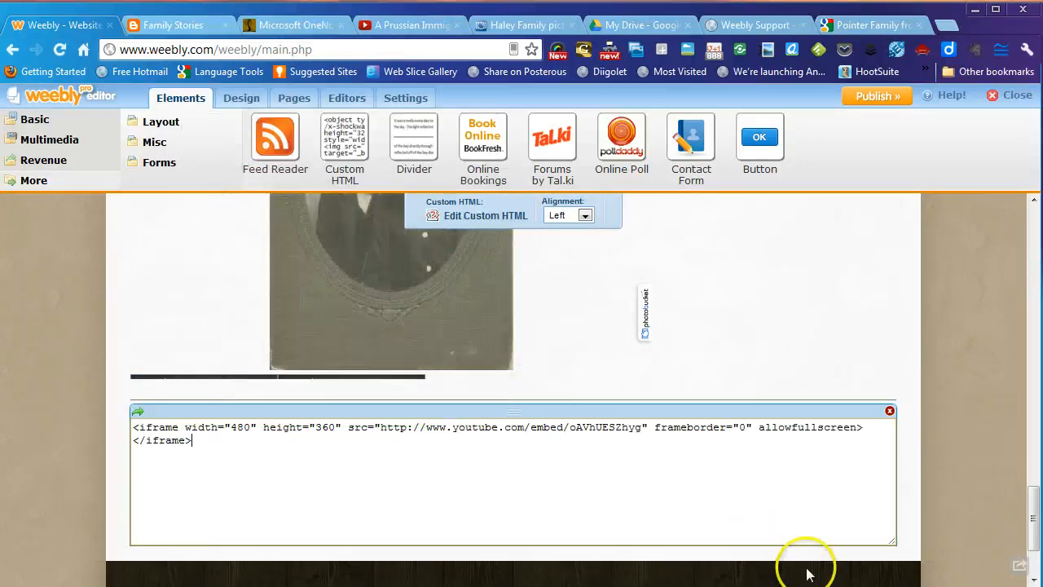
pyautogui.click(584, 216)
pyautogui.click(572, 253)
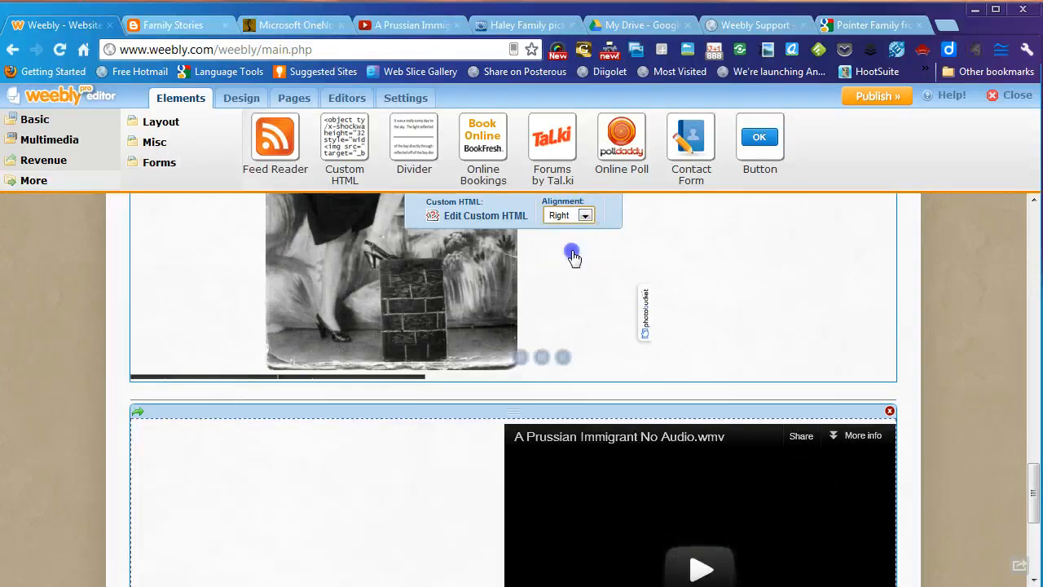
pyautogui.click(583, 216)
pyautogui.click(573, 238)
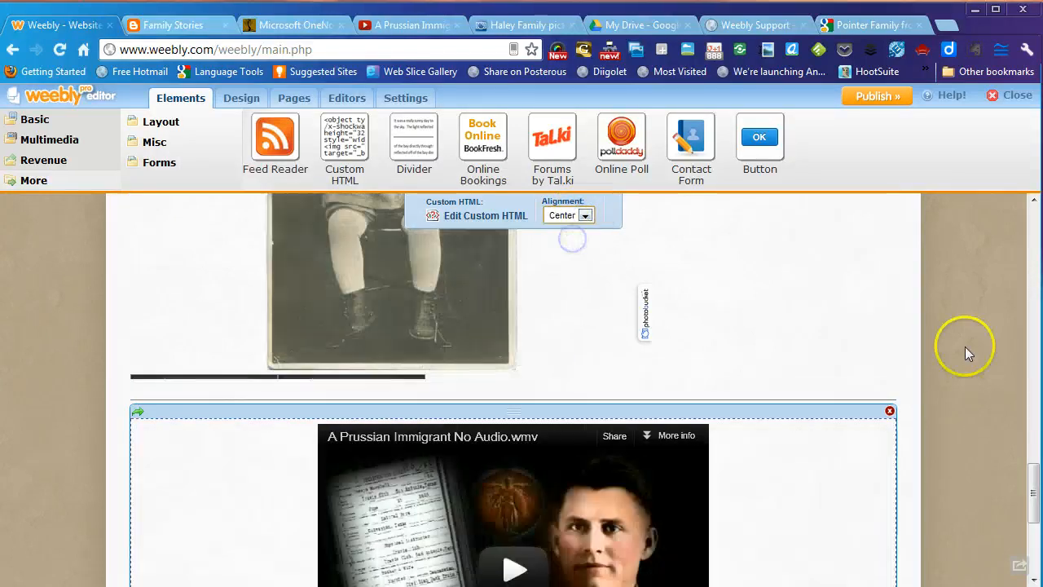
# - Open the empty Surname List page, then bring up the Family Stories blog
pyautogui.scroll(-2, 1002, 345)
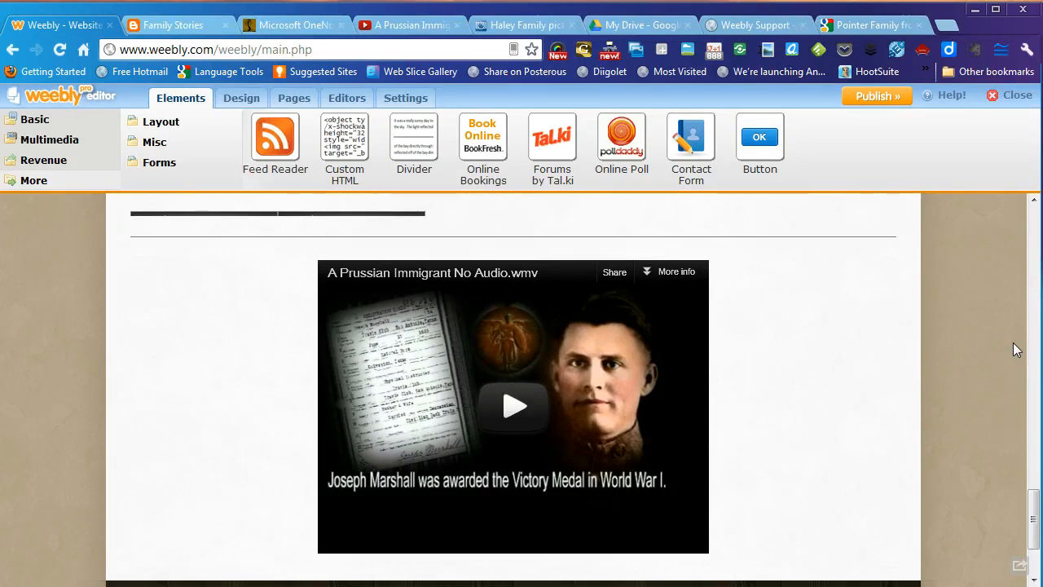
pyautogui.scroll(10, 1013, 343)
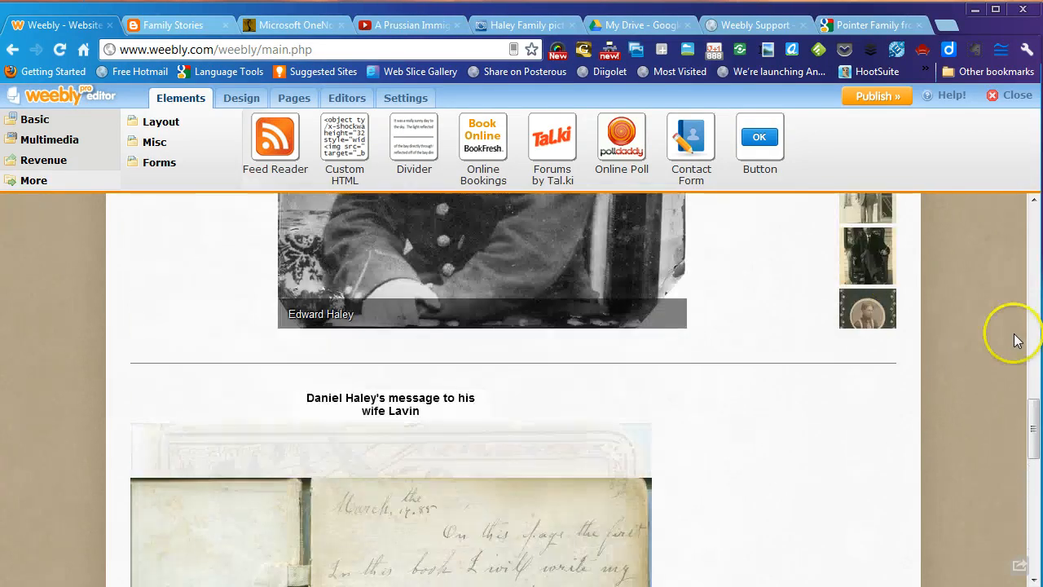
pyautogui.scroll(3, 401, 299)
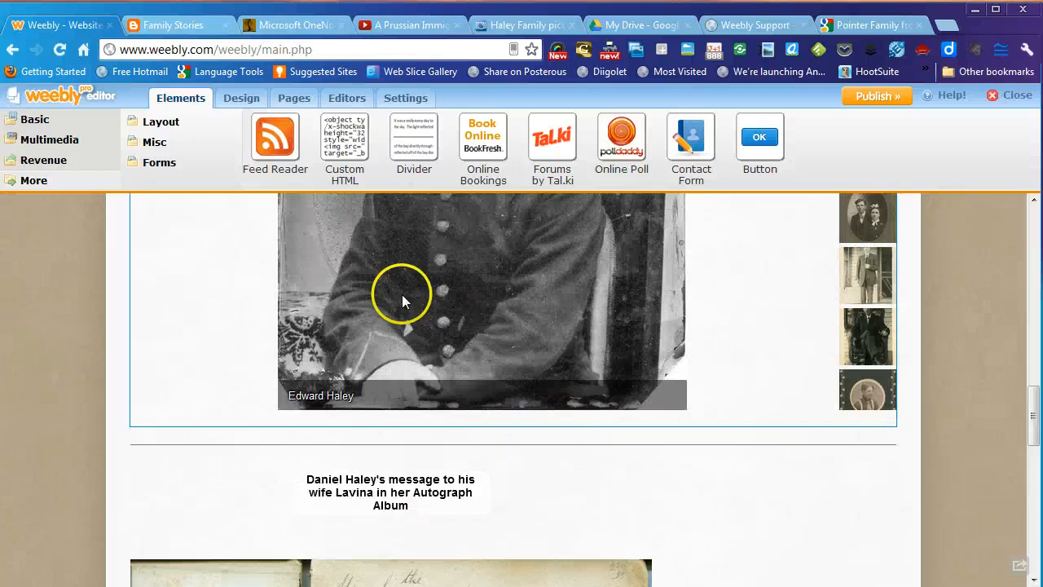
pyautogui.scroll(6, 383, 310)
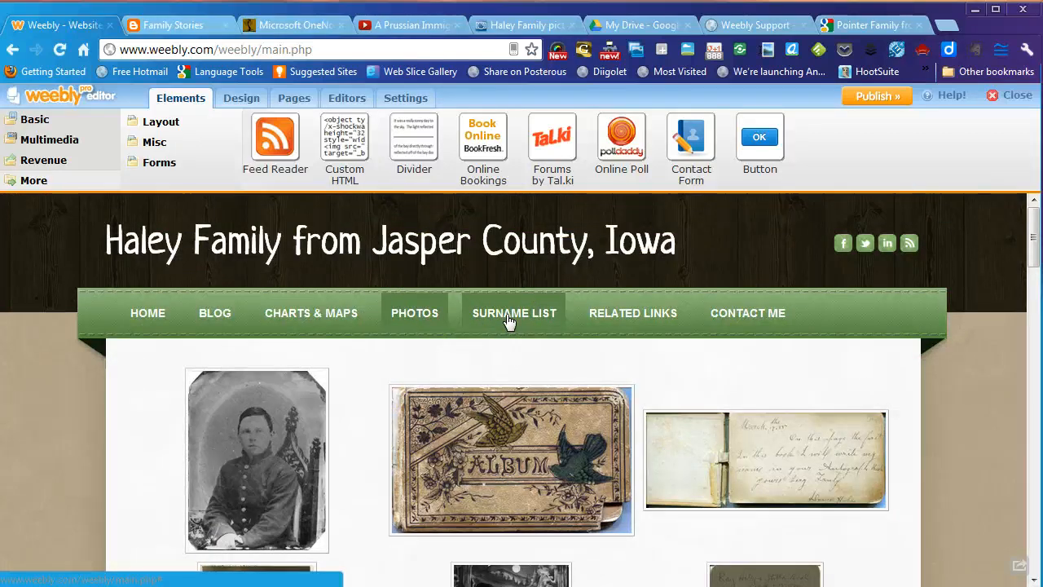
pyautogui.click(507, 317)
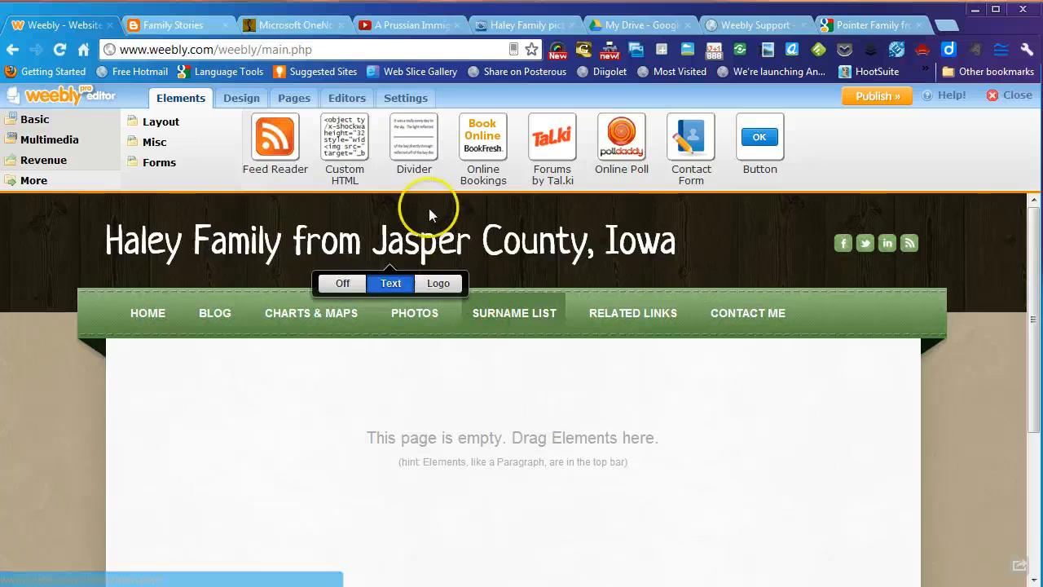
pyautogui.click(171, 27)
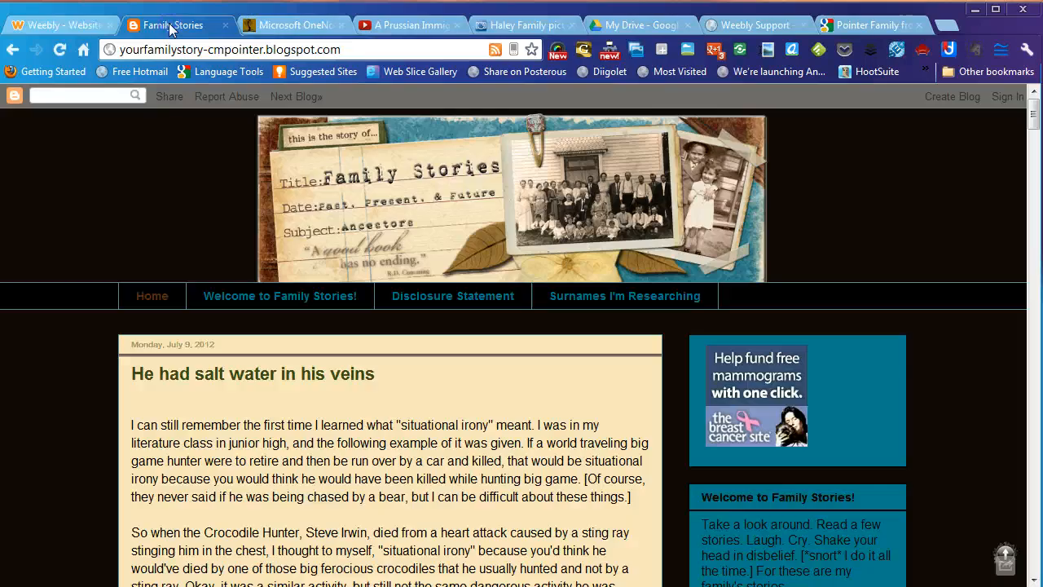
# - Browse the blog's Surnames I'm Researching page and its migration routes
pyautogui.click(570, 298)
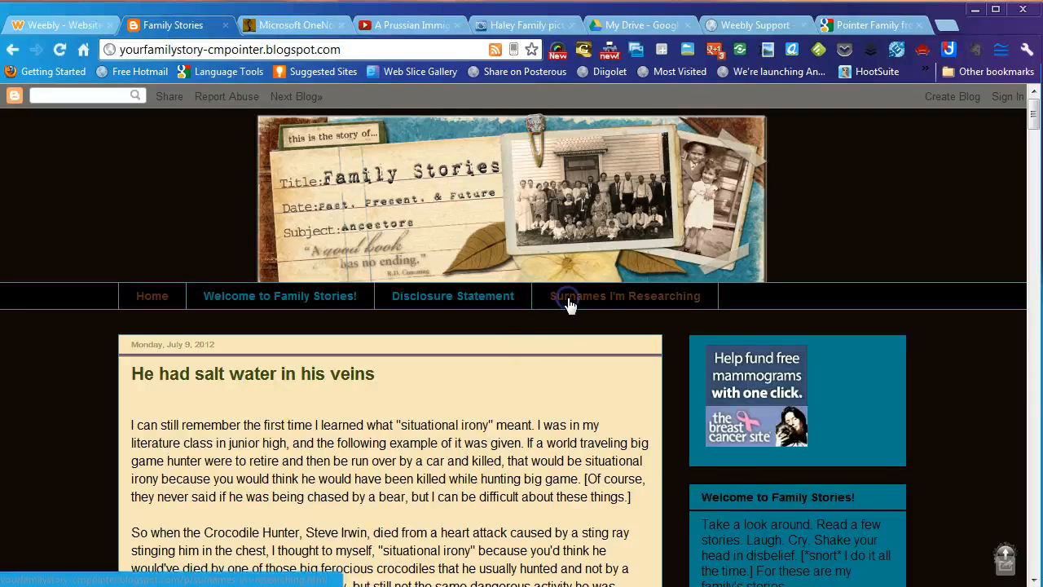
pyautogui.scroll(-3, 612, 435)
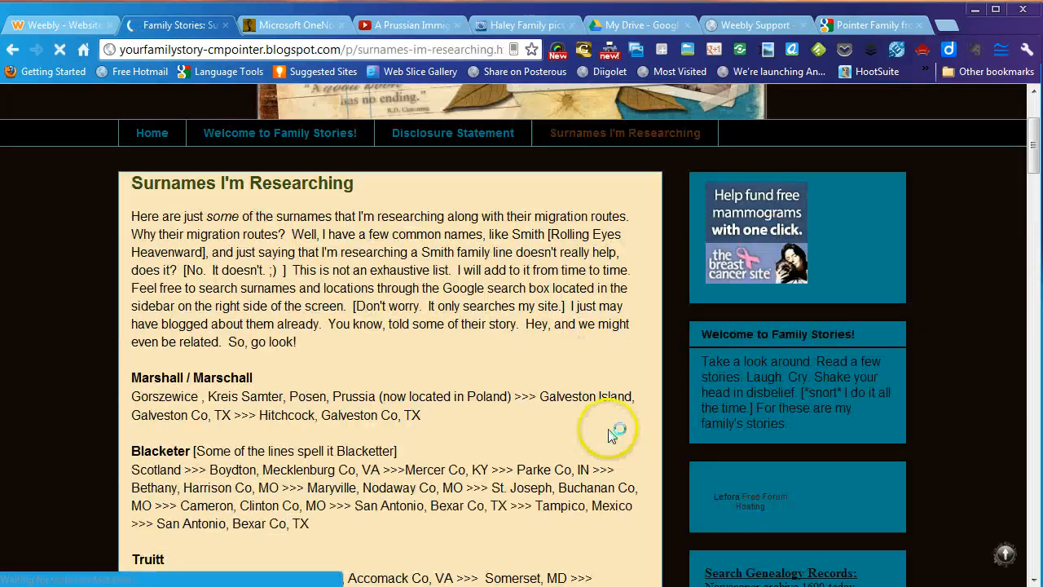
pyautogui.scroll(-2, 304, 292)
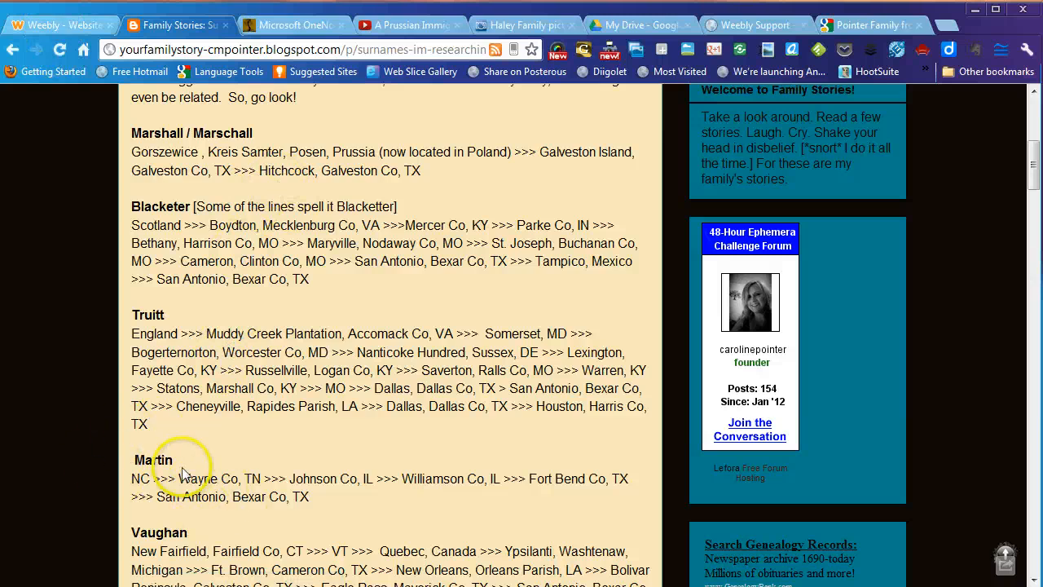
pyautogui.click(68, 28)
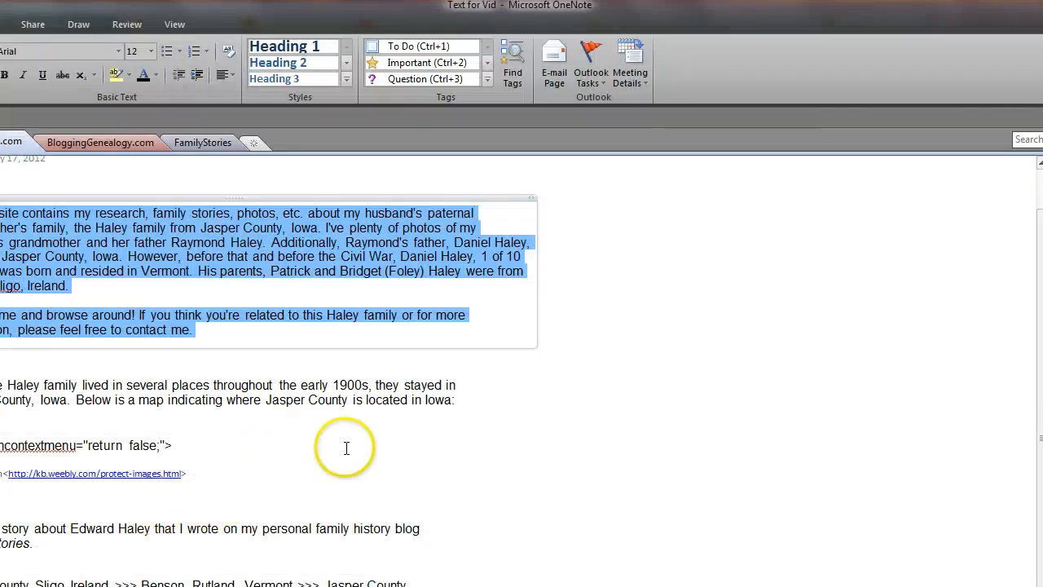
# - Deselect the intro text in the Text for Vid notes and Alt+Tab back to Weebly
pyautogui.click(488, 461)
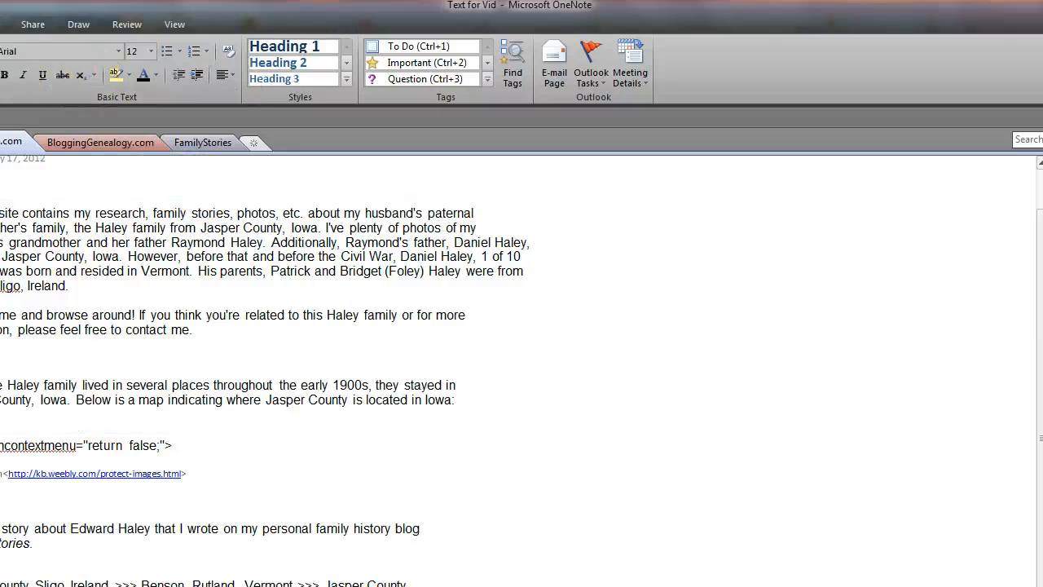
pyautogui.hotkey('alt', 'Tab')
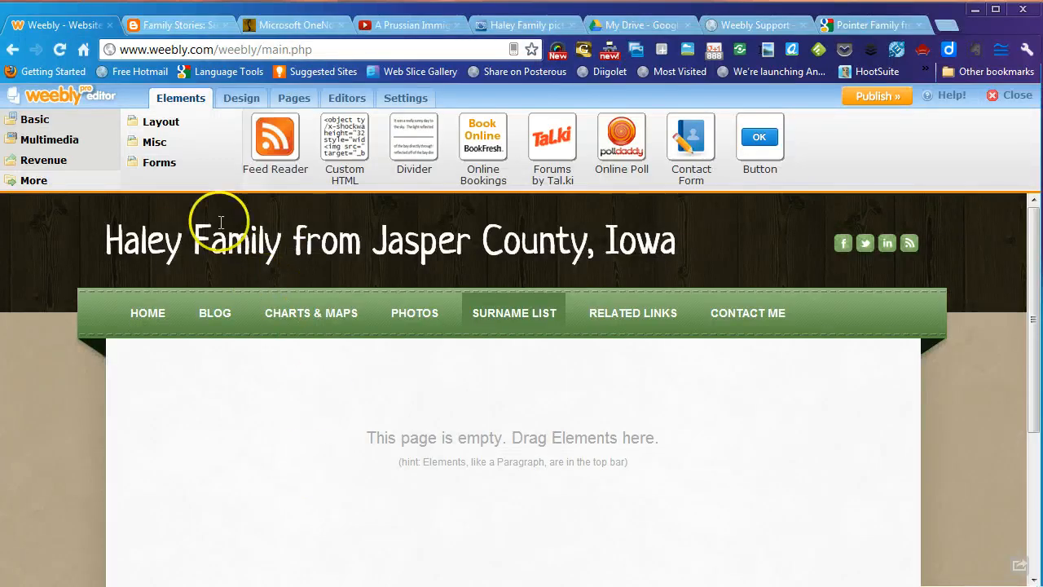
# - Add a 'Surnames I'm researching:' titled paragraph listing Haley, Pointer and Richmond on separate lines
pyautogui.click(37, 121)
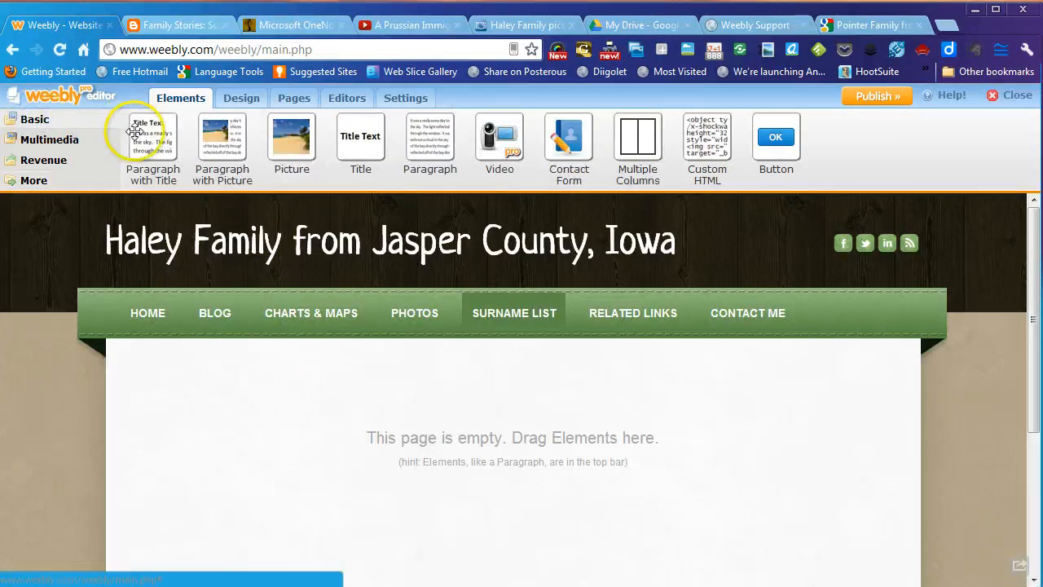
pyautogui.moveTo(135, 132); pyautogui.dragTo(447, 459)
pyautogui.click(172, 365)
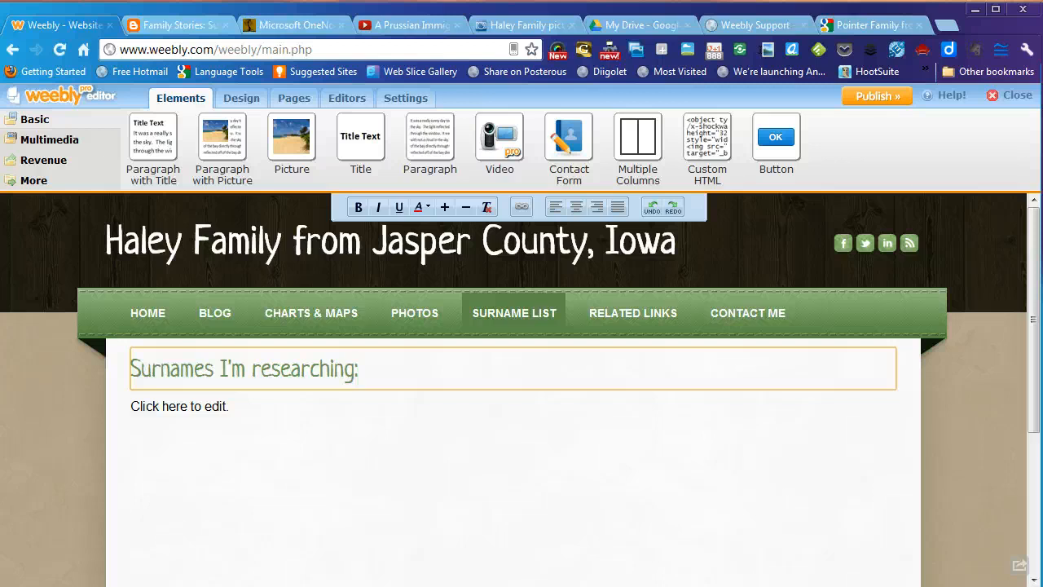
pyautogui.click(165, 405)
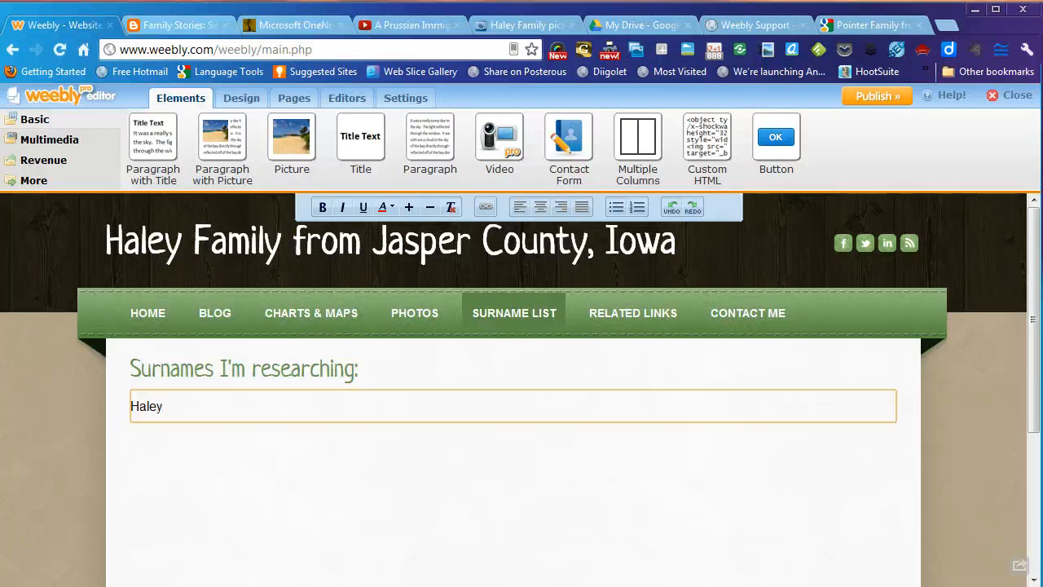
pyautogui.write('aley')
pyautogui.press('Return')
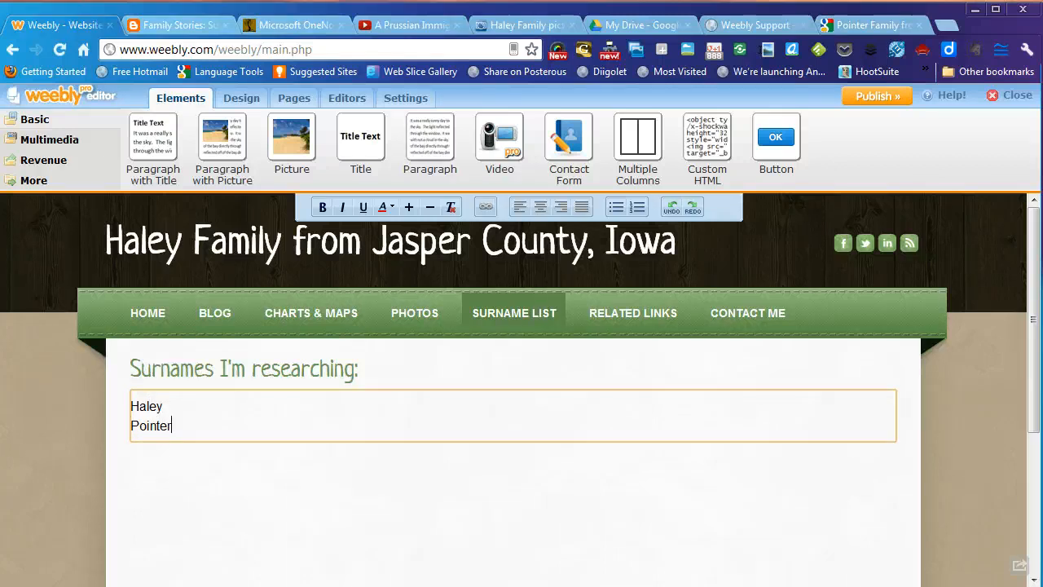
pyautogui.write('Pointer')
pyautogui.press('Return')
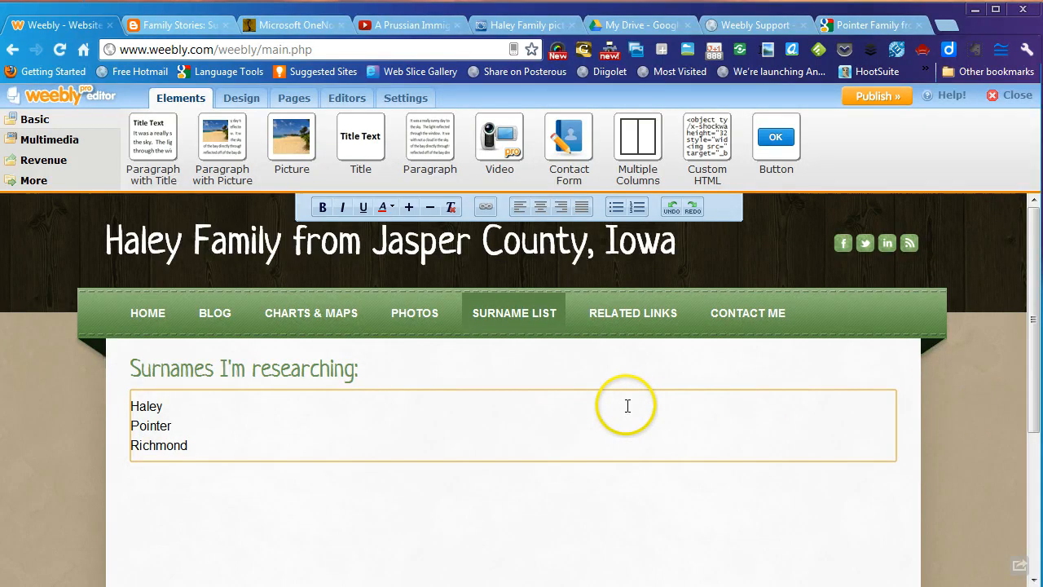
pyautogui.click(596, 323)
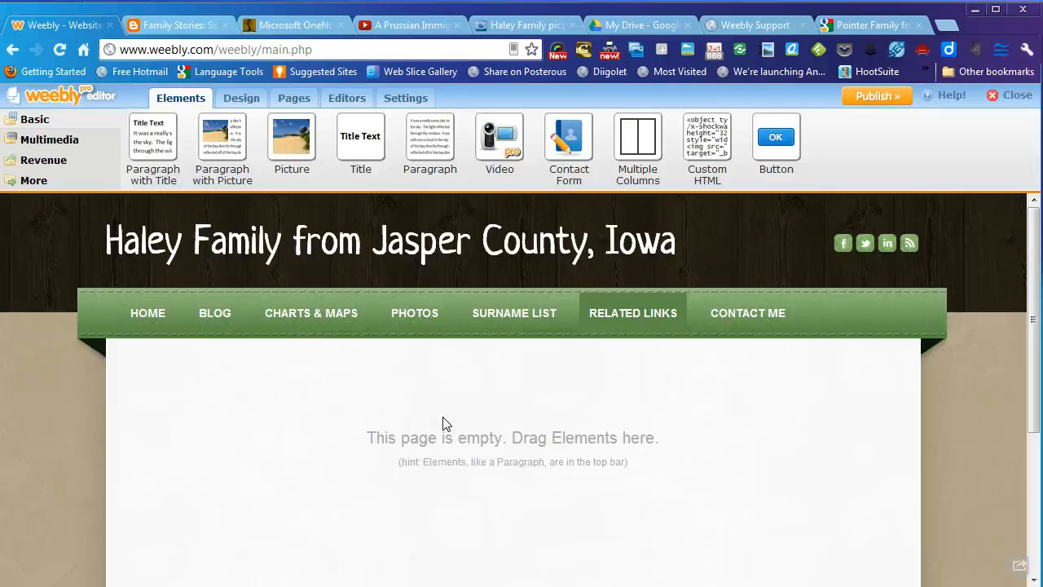
# - Add a 'Related Links' heading with an 'Ancestry.com tree' link opening in a new window
pyautogui.moveTo(154, 146); pyautogui.dragTo(508, 501)
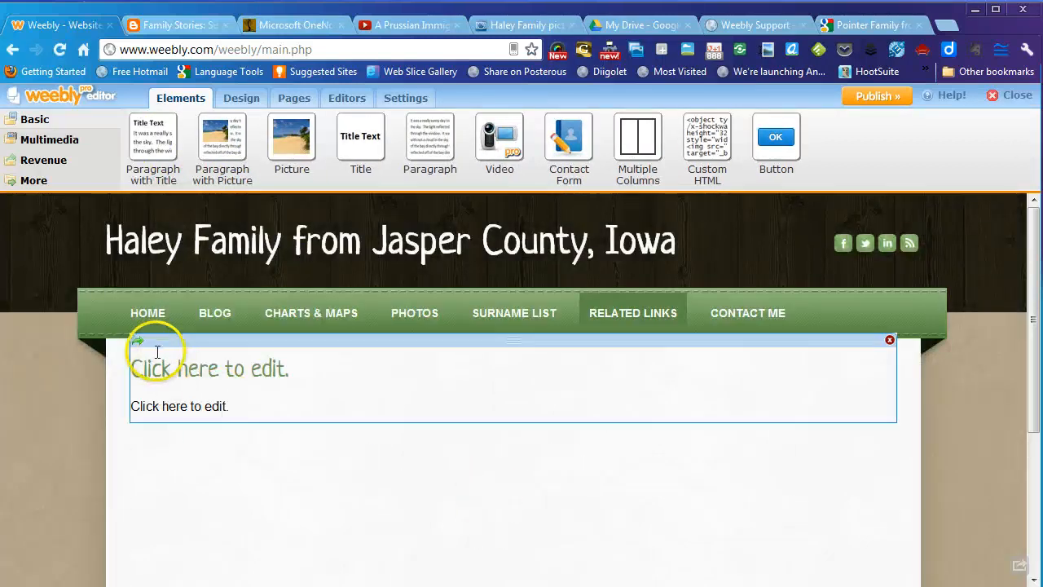
pyautogui.click(167, 369)
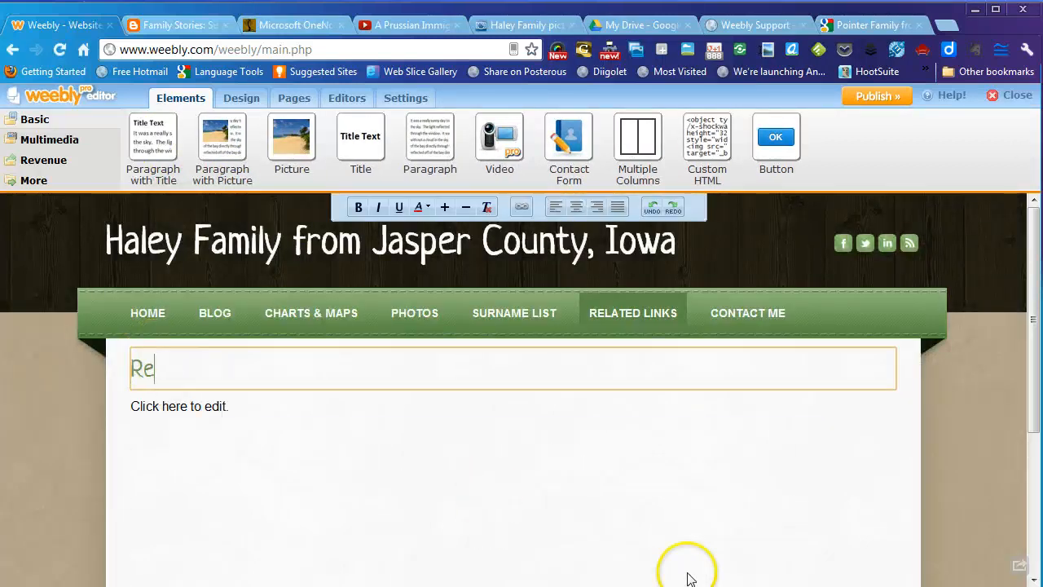
pyautogui.click(243, 410)
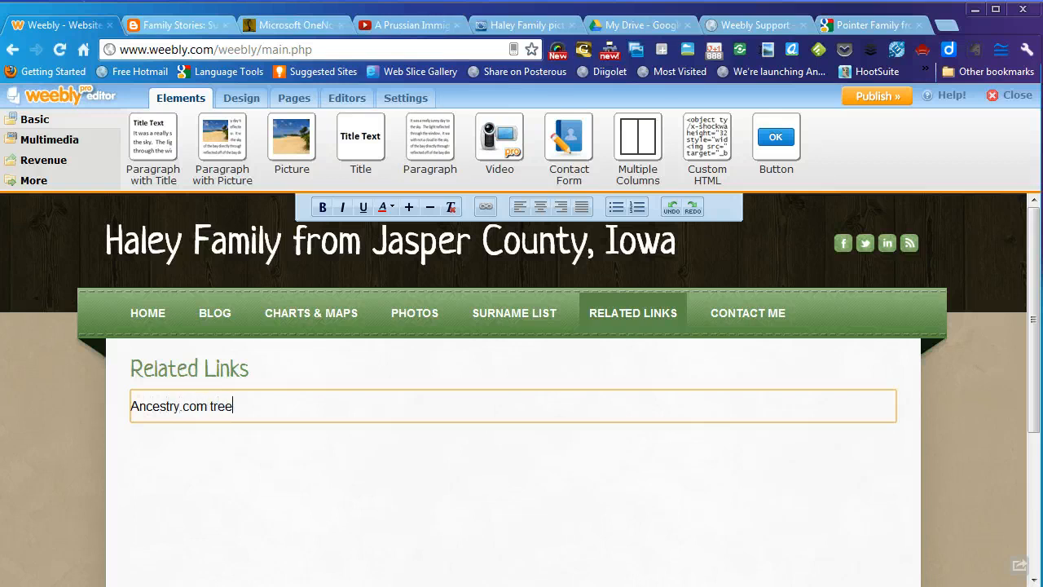
pyautogui.moveTo(235, 406); pyautogui.dragTo(131, 406)
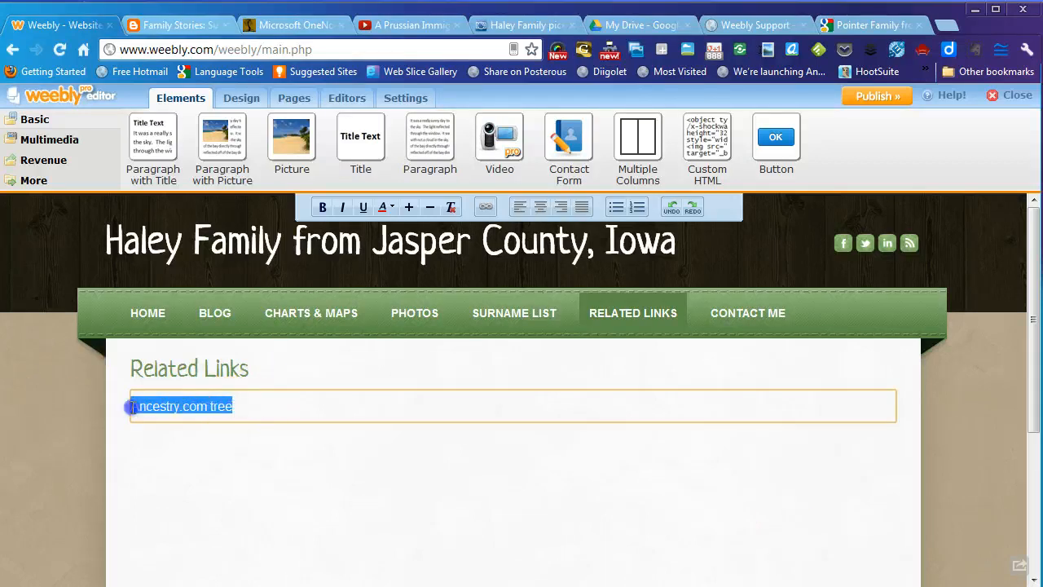
pyautogui.click(485, 207)
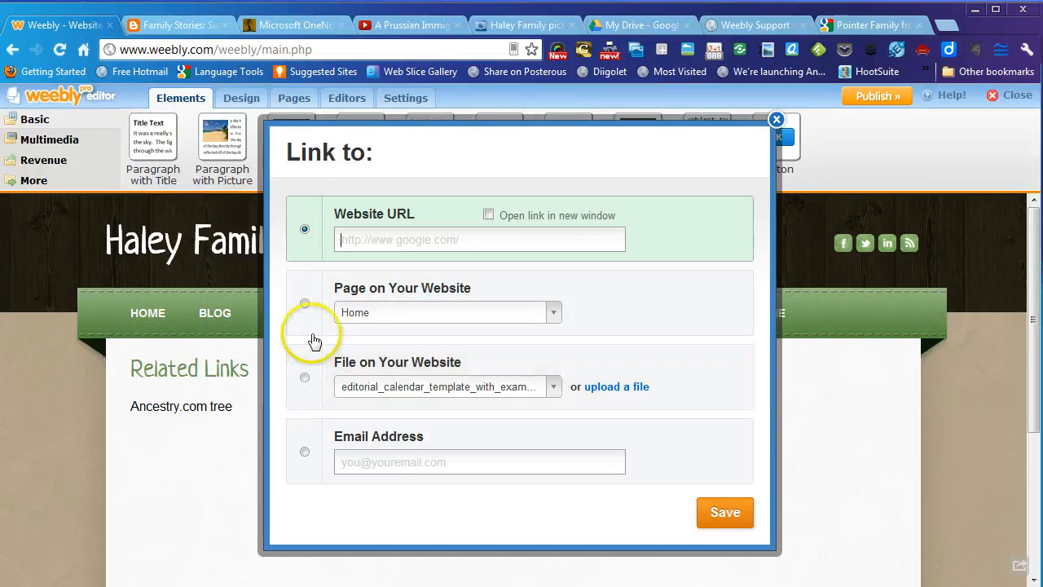
pyautogui.click(487, 217)
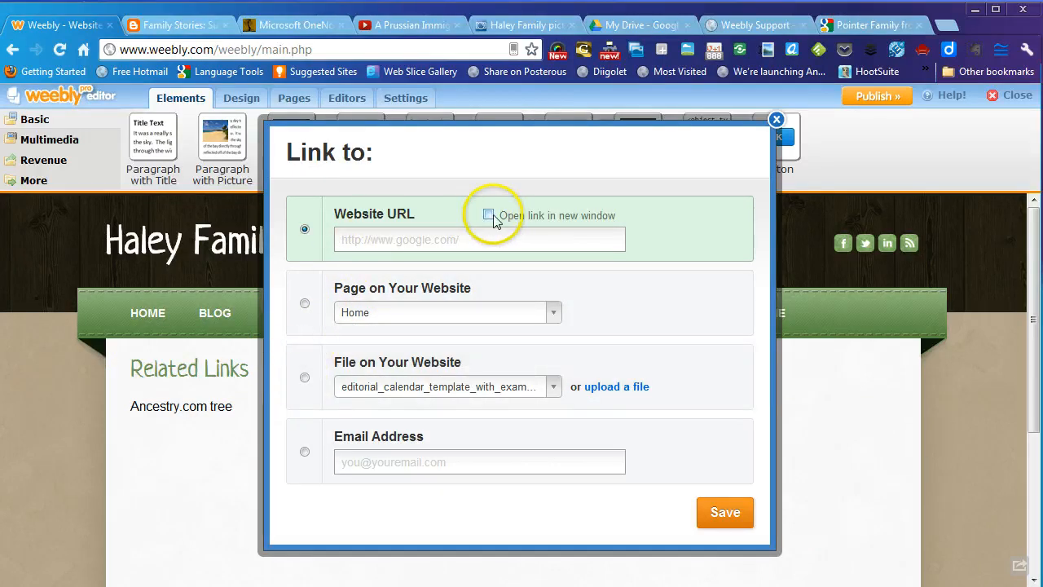
pyautogui.click(487, 216)
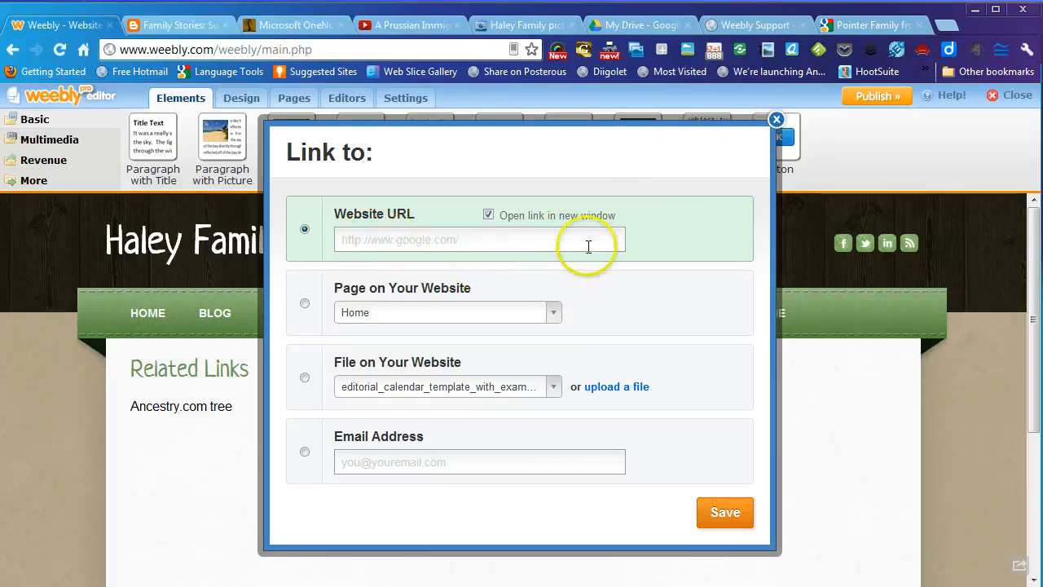
pyautogui.click(779, 121)
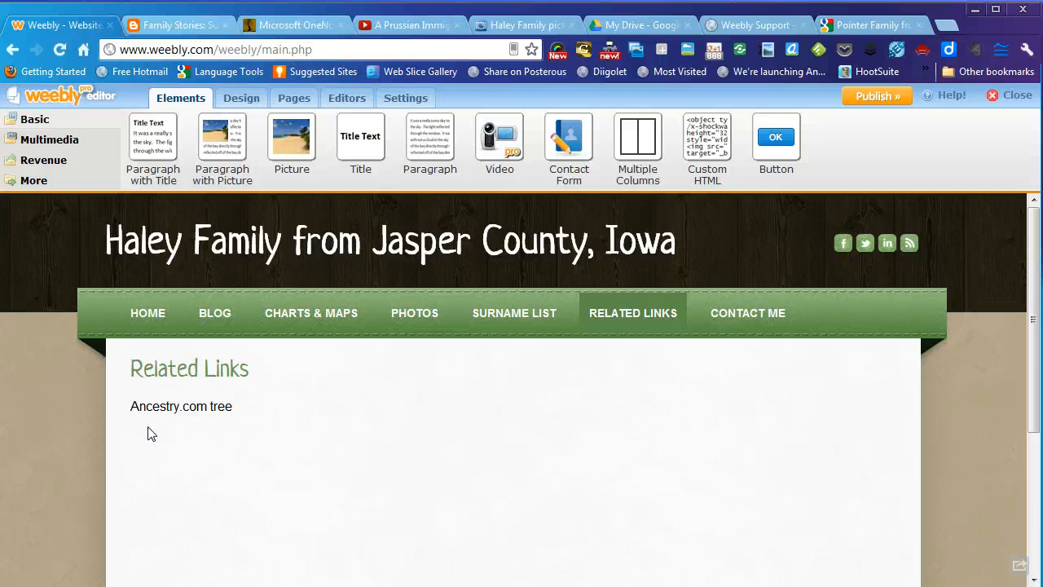
# - Add a Contact Form element to the Contact Me page
pyautogui.click(725, 325)
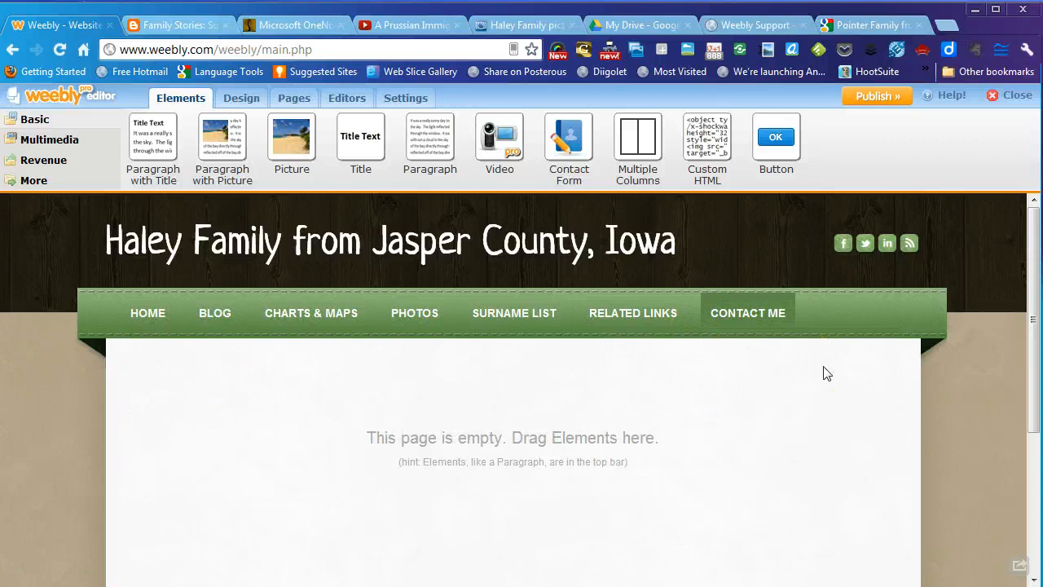
pyautogui.click(732, 279)
pyautogui.click(37, 181)
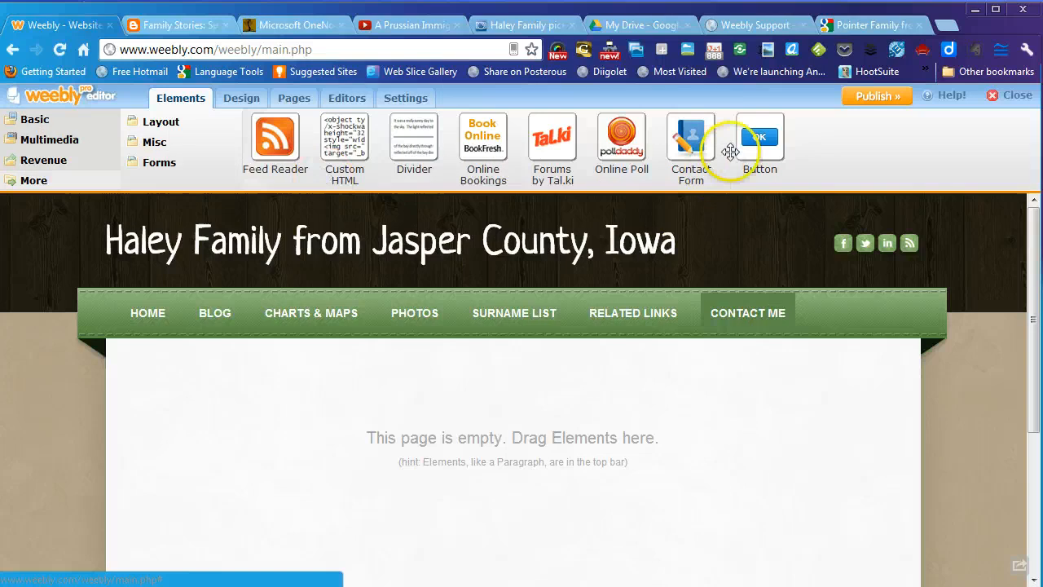
pyautogui.click(45, 131)
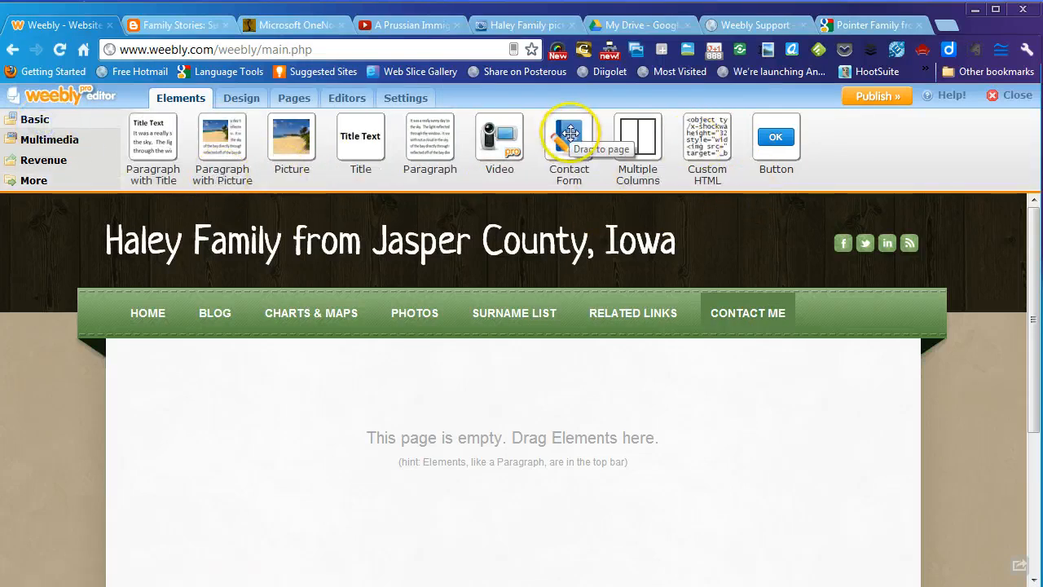
pyautogui.moveTo(569, 133); pyautogui.dragTo(571, 444)
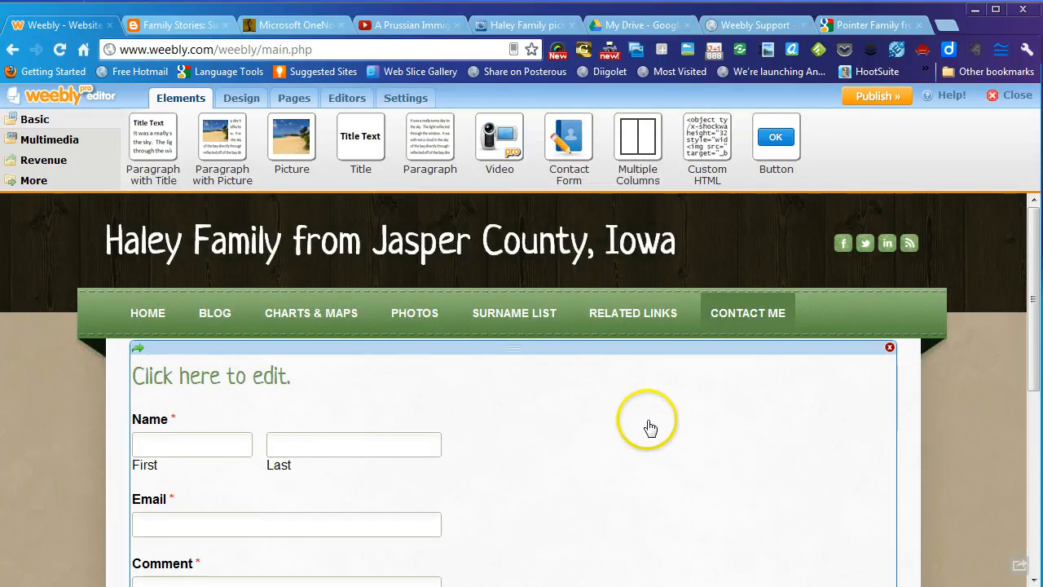
# - Change the form heading to read 'Please feel free to contact me.'
pyautogui.scroll(-2, 643, 425)
pyautogui.scroll(-2, 644, 426)
pyautogui.scroll(3, 644, 426)
pyautogui.scroll(-1, 644, 426)
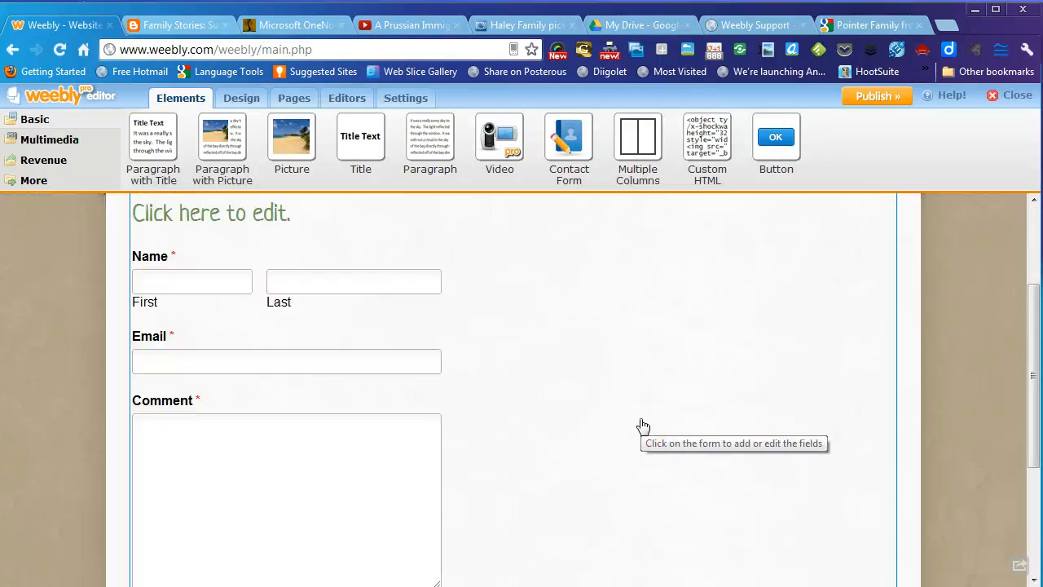
pyautogui.scroll(1, 525, 406)
pyautogui.scroll(-2, 525, 406)
pyautogui.scroll(2, 525, 406)
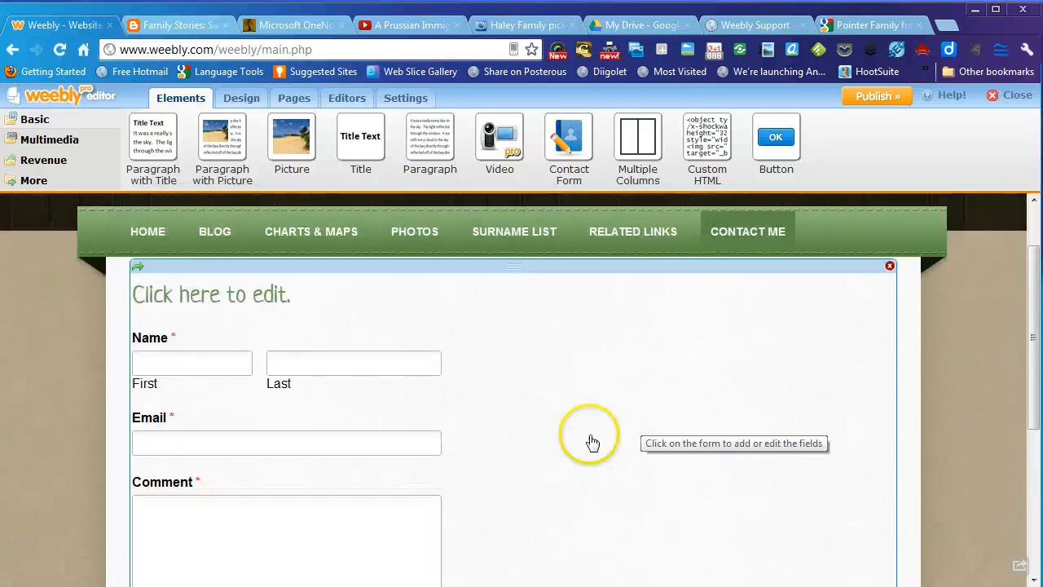
pyautogui.scroll(-3, 547, 431)
pyautogui.scroll(3, 629, 366)
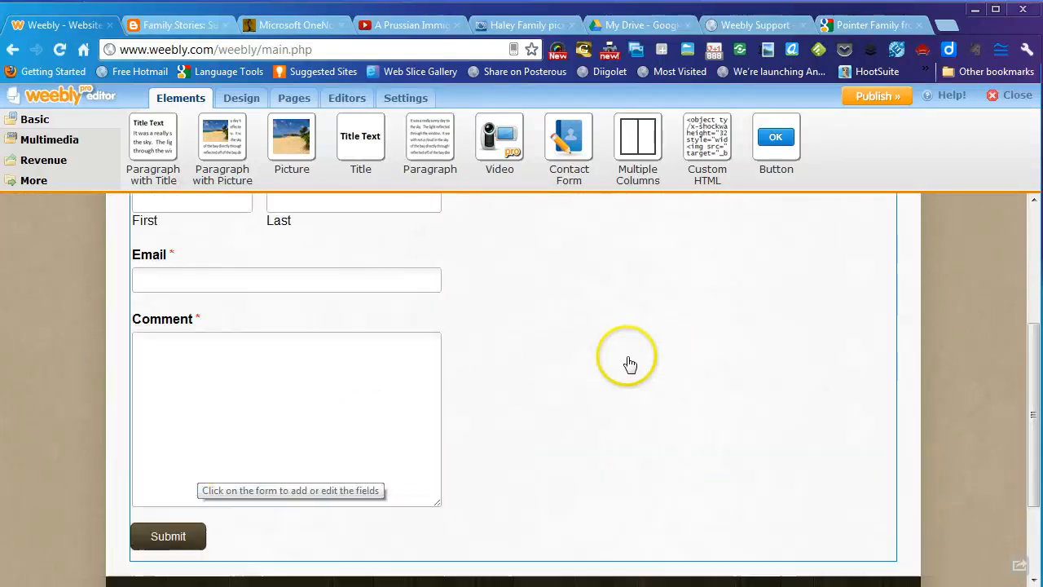
pyautogui.click(292, 301)
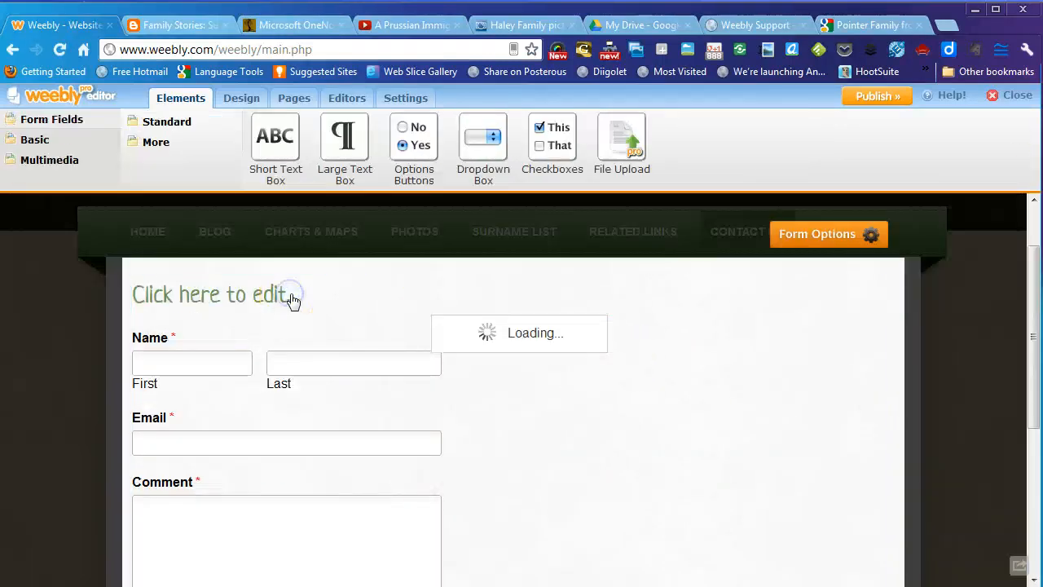
pyautogui.click(291, 295)
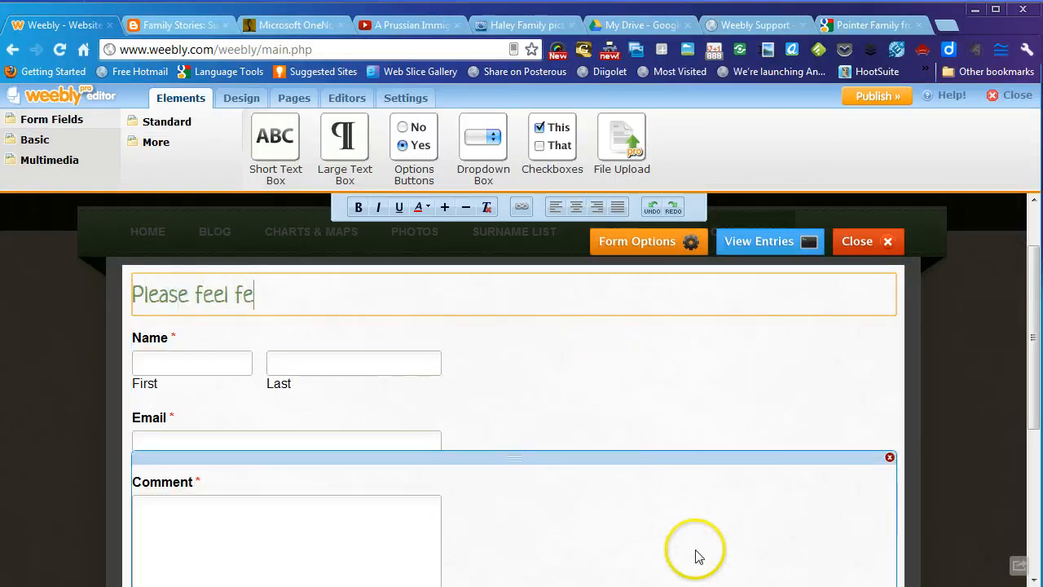
pyautogui.write('to contact me.')
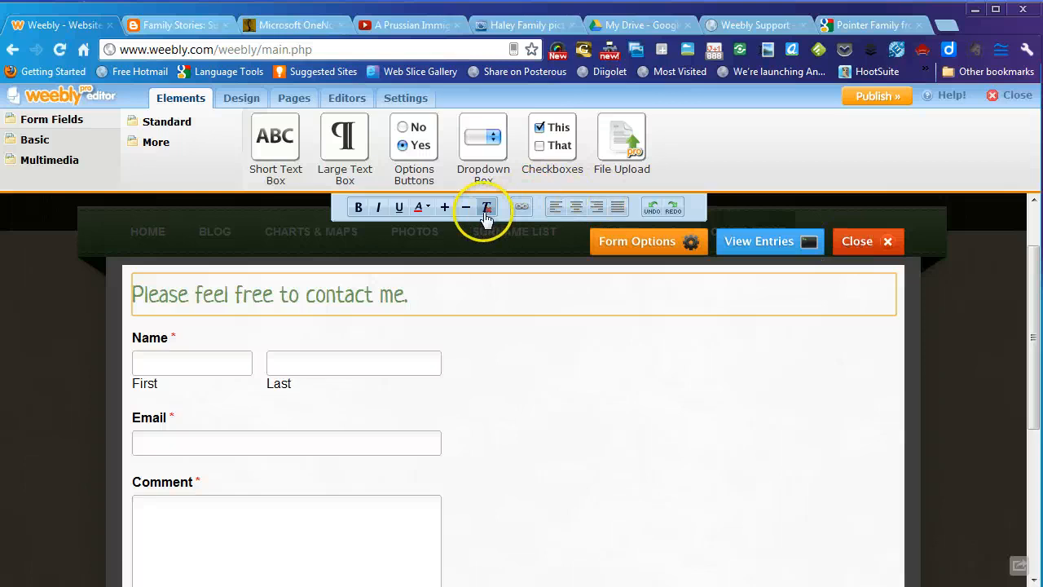
pyautogui.click(856, 241)
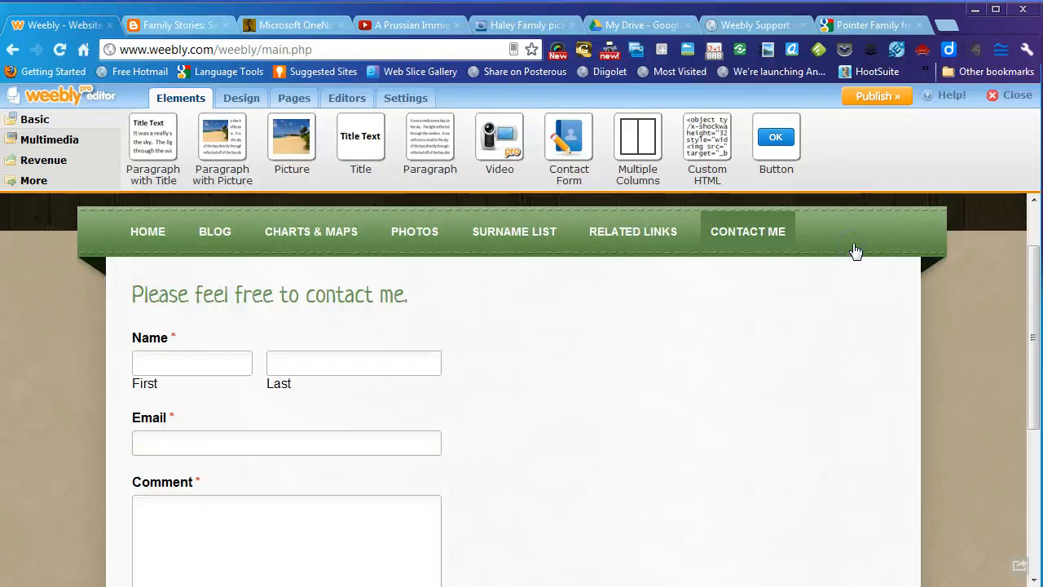
# - Check the contact form's name in Form Options, then close the form editor
pyautogui.click(528, 385)
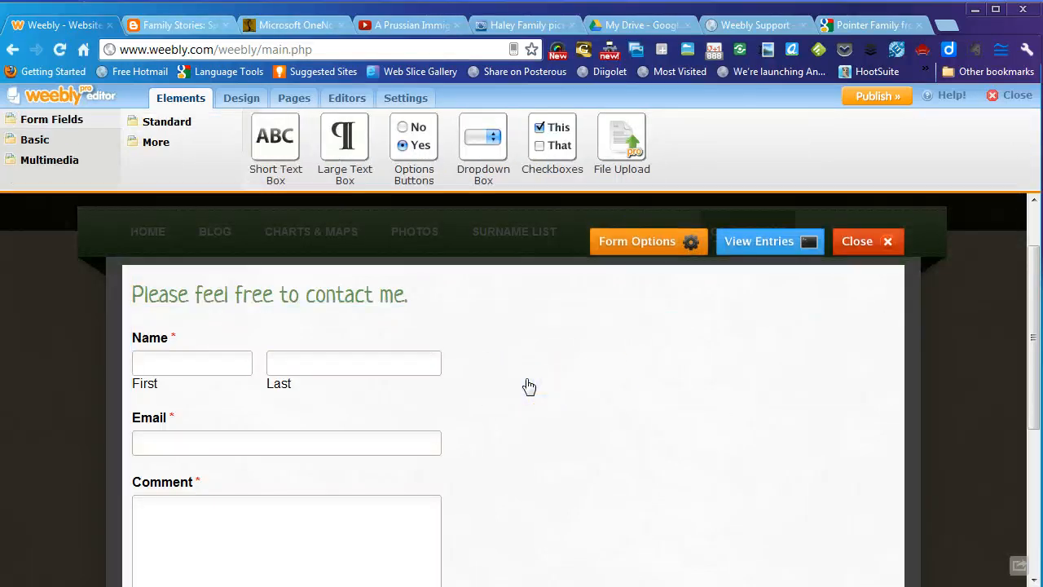
pyautogui.click(641, 245)
pyautogui.click(349, 219)
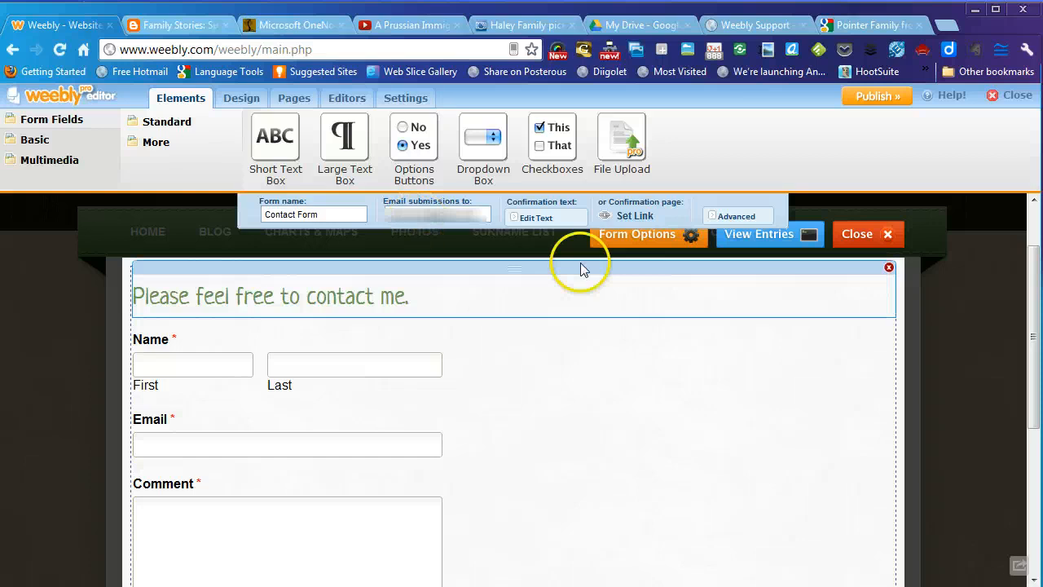
pyautogui.click(857, 235)
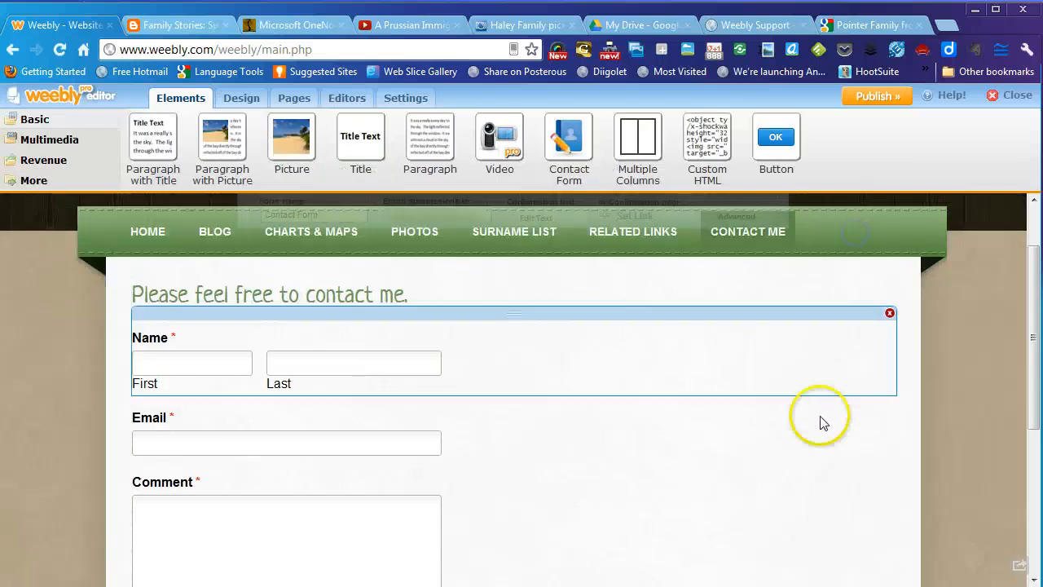
# - Scroll through the current page and preview the site's Photos page
pyautogui.scroll(-2, 872, 367)
pyautogui.scroll(-2, 860, 366)
pyautogui.scroll(5, 856, 365)
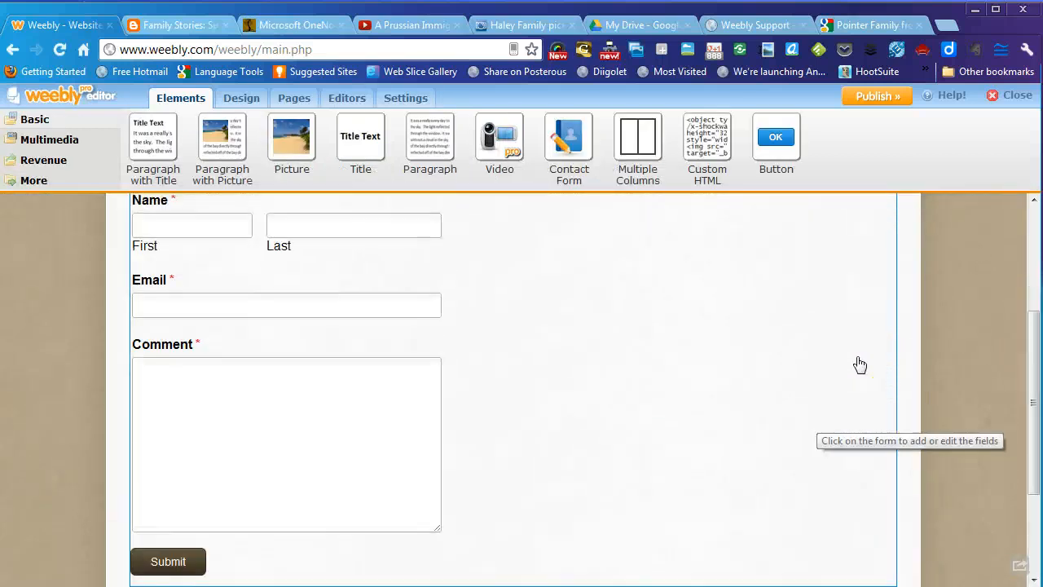
pyautogui.scroll(-2, 850, 363)
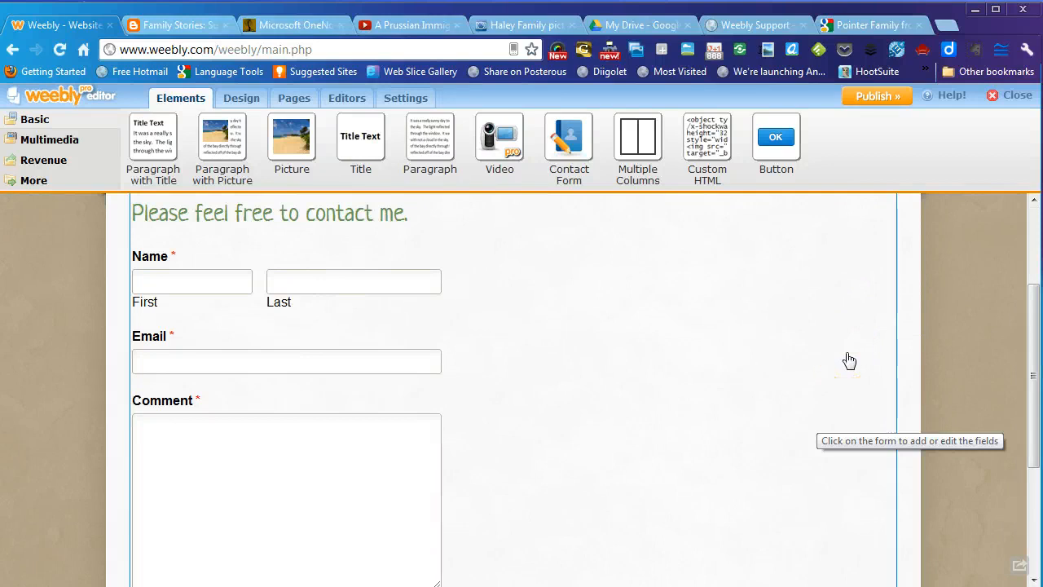
pyautogui.scroll(2, 554, 285)
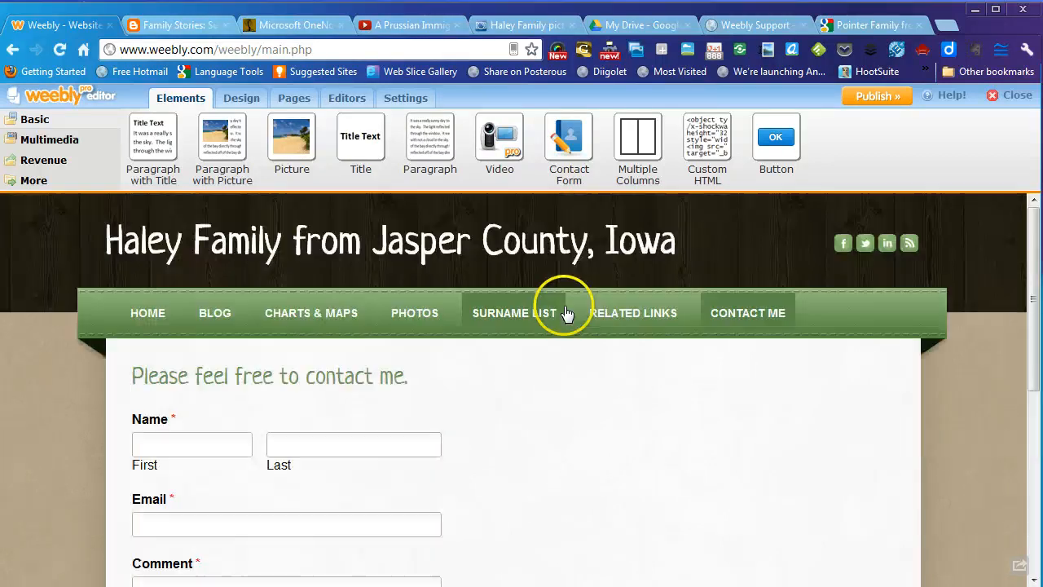
pyautogui.click(398, 322)
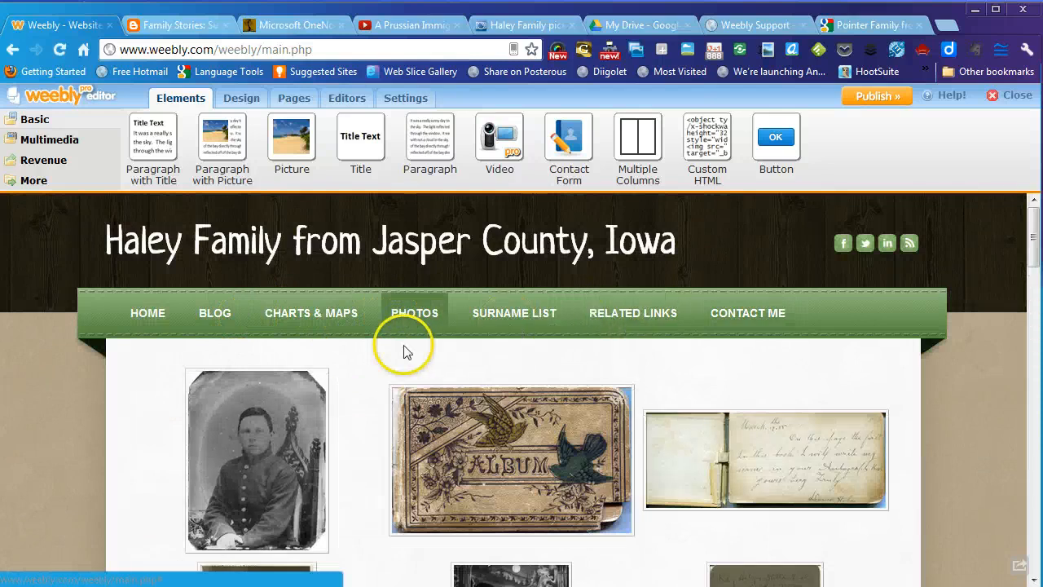
pyautogui.scroll(-5, 399, 358)
pyautogui.scroll(5, 389, 368)
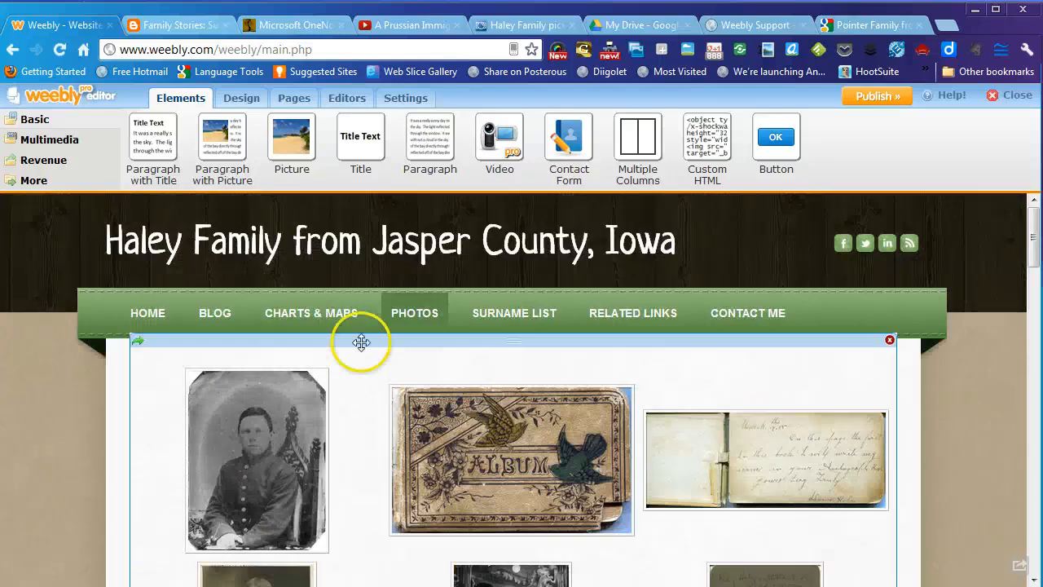
# - Look over the Home page, then bring up the OneNote Text for Vid notes
pyautogui.click(148, 316)
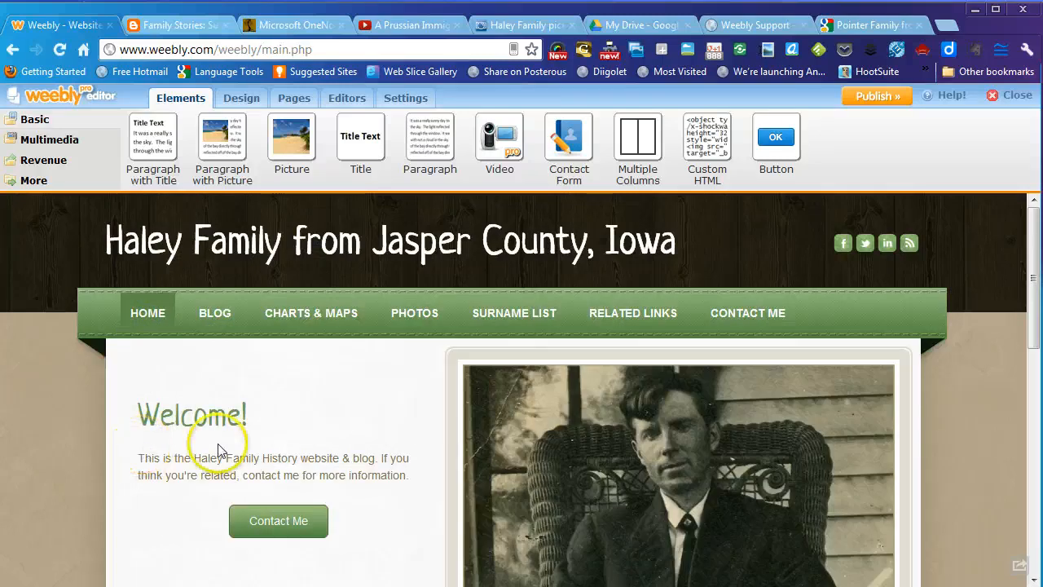
pyautogui.scroll(-2, 390, 436)
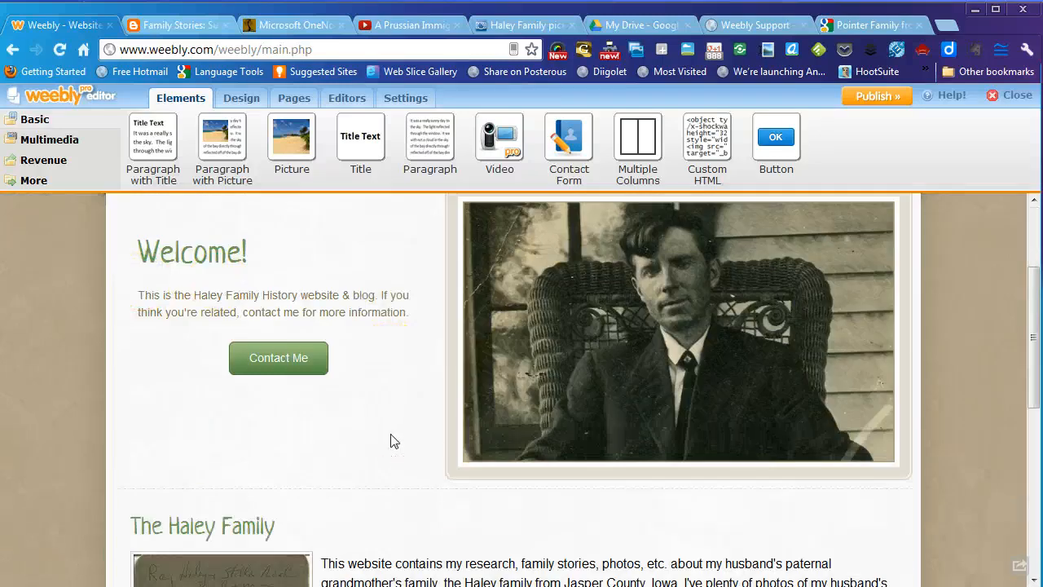
pyautogui.moveTo(628, 302)
pyautogui.click(390, 248)
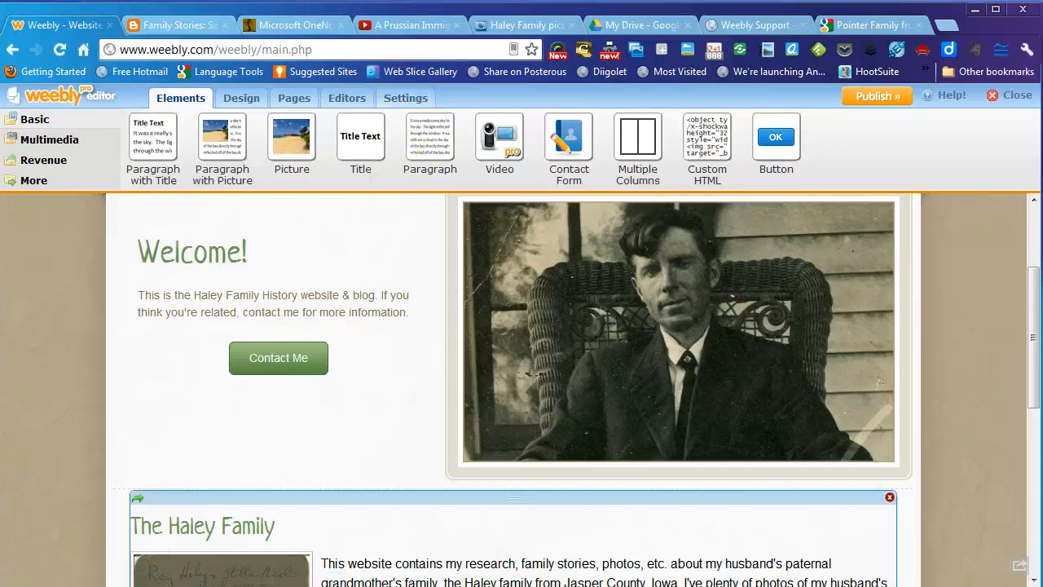
pyautogui.click(82, 575)
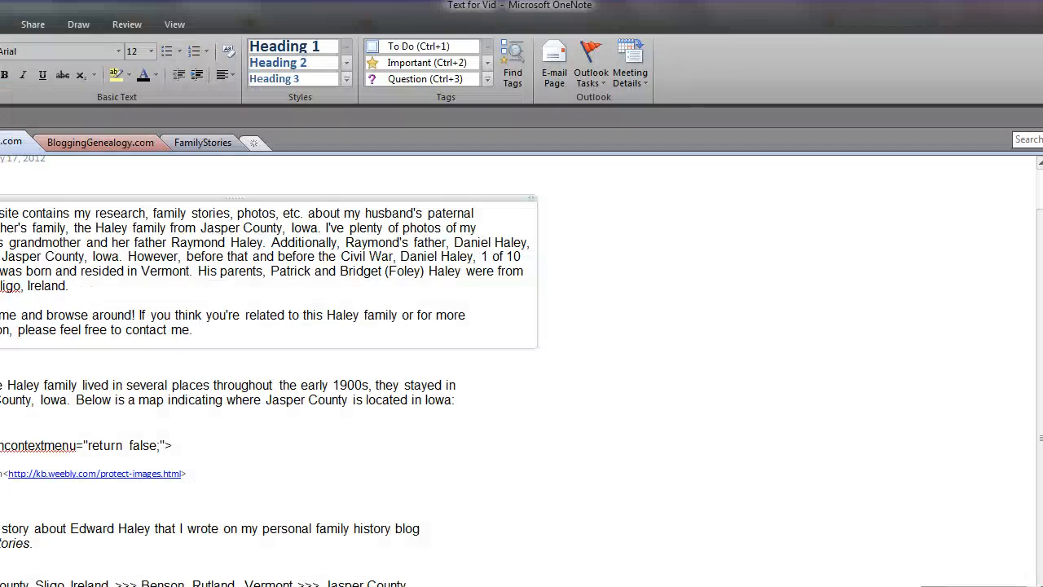
pyautogui.click(379, 439)
# - Copy the oncontextmenu="return false;" code line from the OneNote notes
pyautogui.click(692, 332)
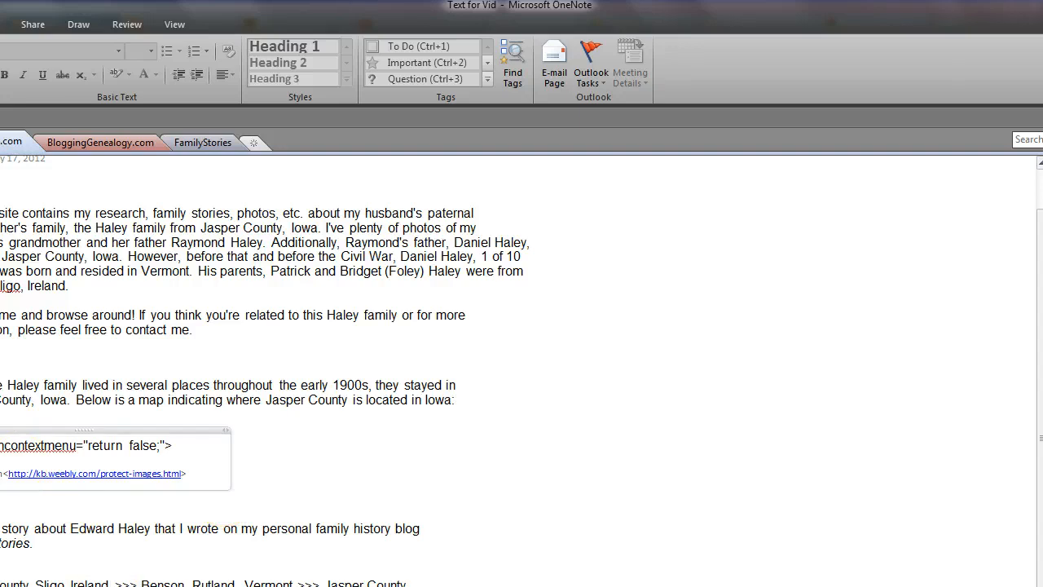
pyautogui.moveTo(11, 449); pyautogui.dragTo(243, 446)
pyautogui.rightClick(111, 455)
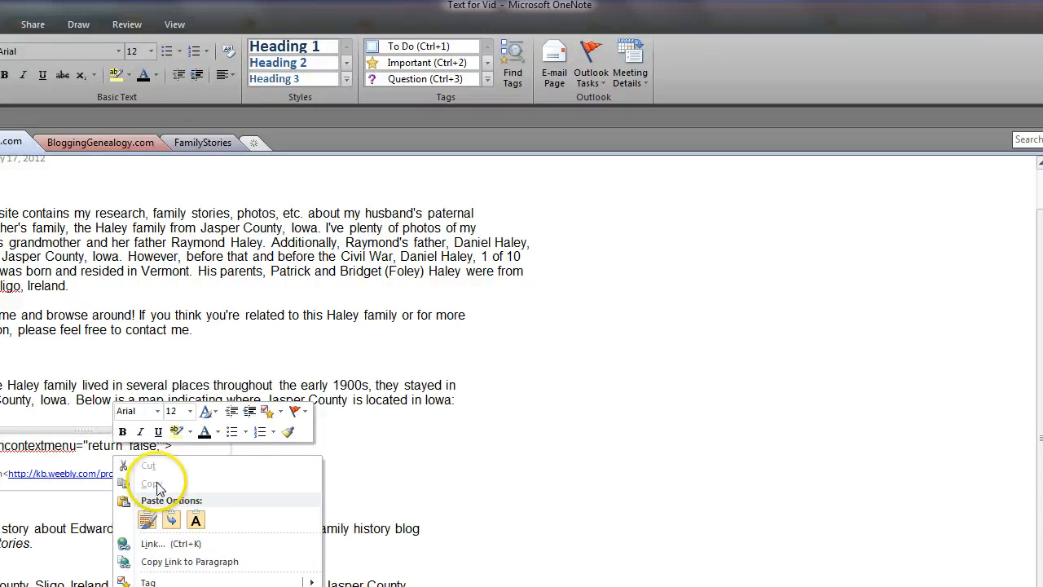
pyautogui.press('Escape')
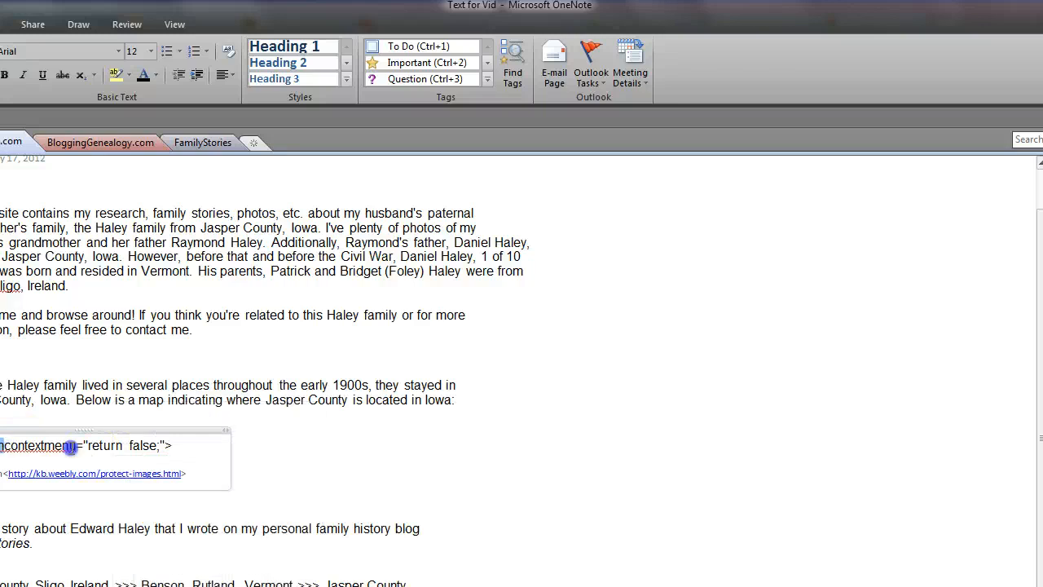
pyautogui.tripleClick(71, 446)
pyautogui.rightClick(149, 444)
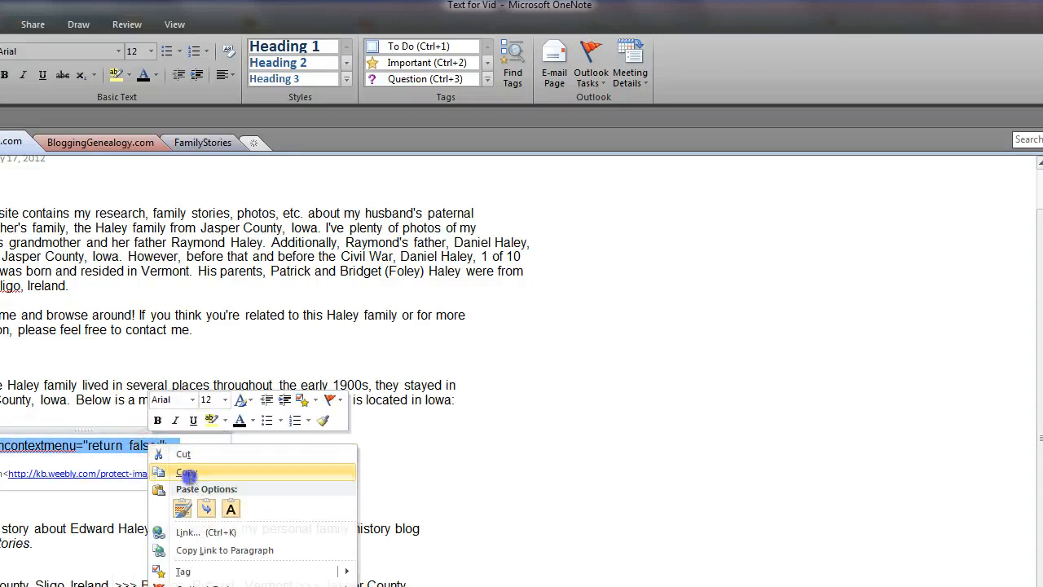
pyautogui.click(187, 473)
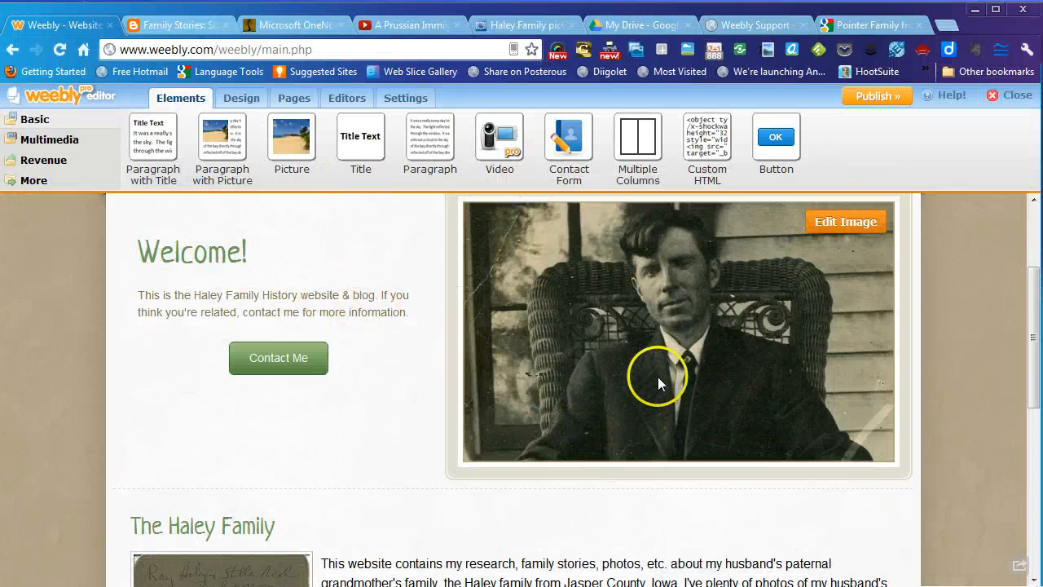
# - Paste <body oncontextmenu="return false;"> into the SEO Footer Code setting and save the settings
pyautogui.click(395, 101)
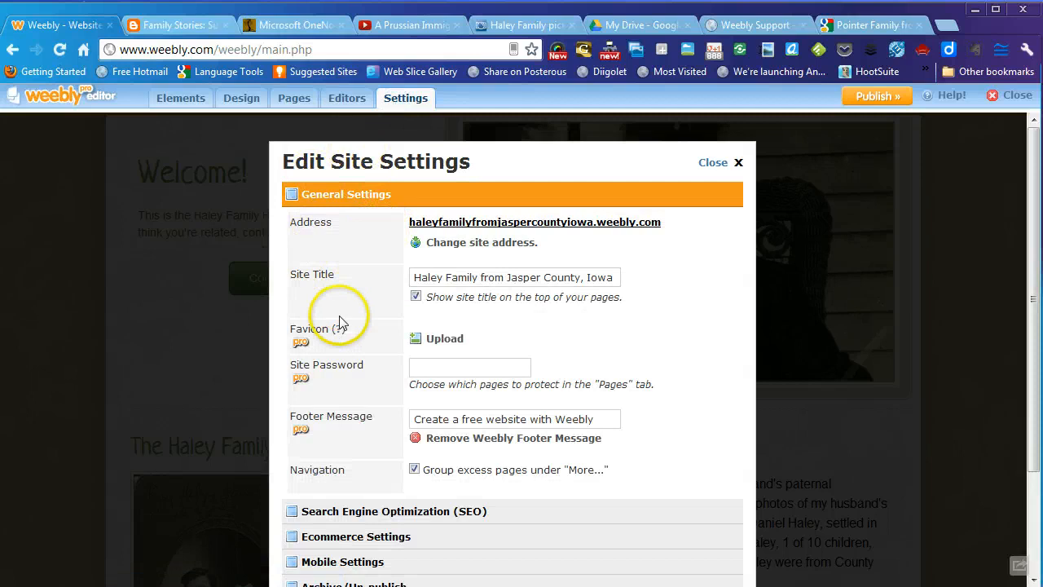
pyautogui.scroll(-1, 339, 386)
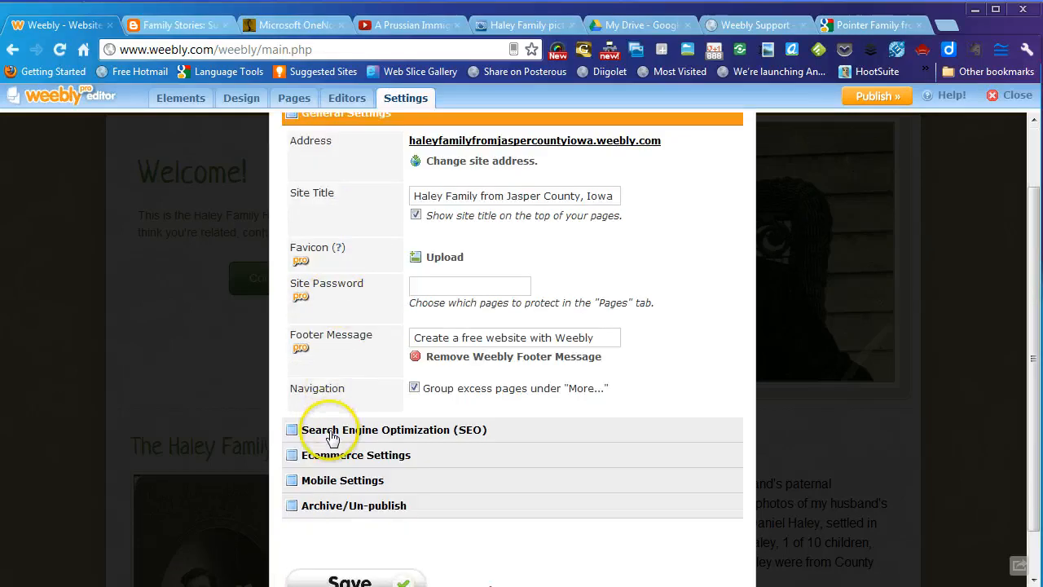
pyautogui.click(330, 431)
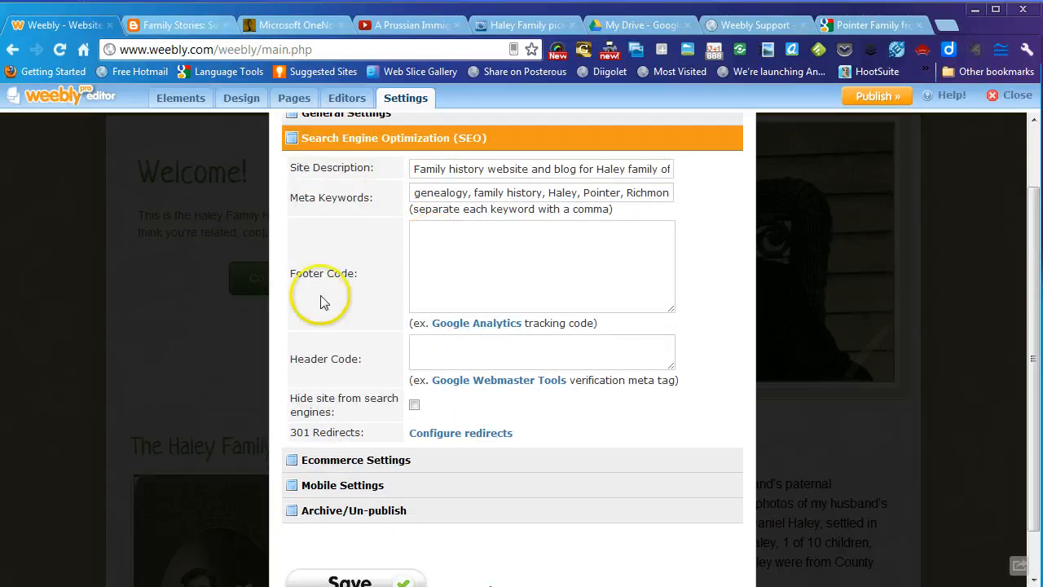
pyautogui.click(432, 237)
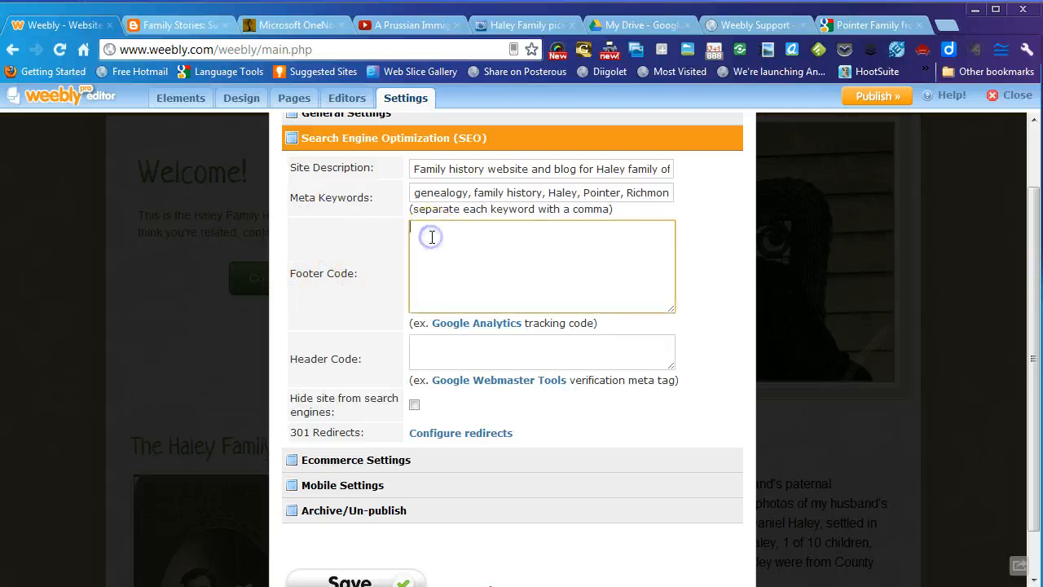
pyautogui.rightClick(432, 241)
pyautogui.click(465, 258)
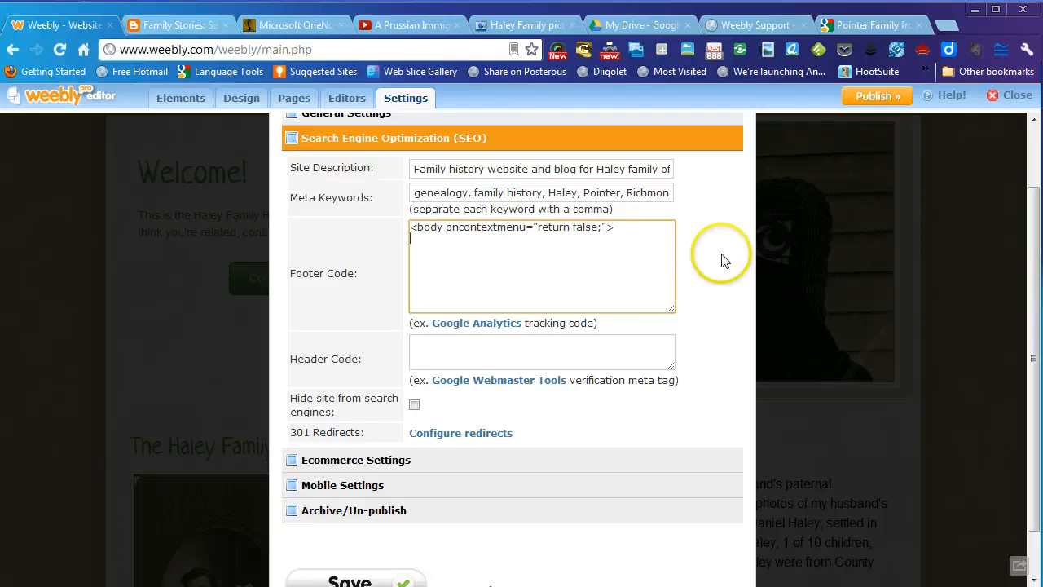
pyautogui.scroll(-1, 725, 261)
pyautogui.scroll(1, 724, 261)
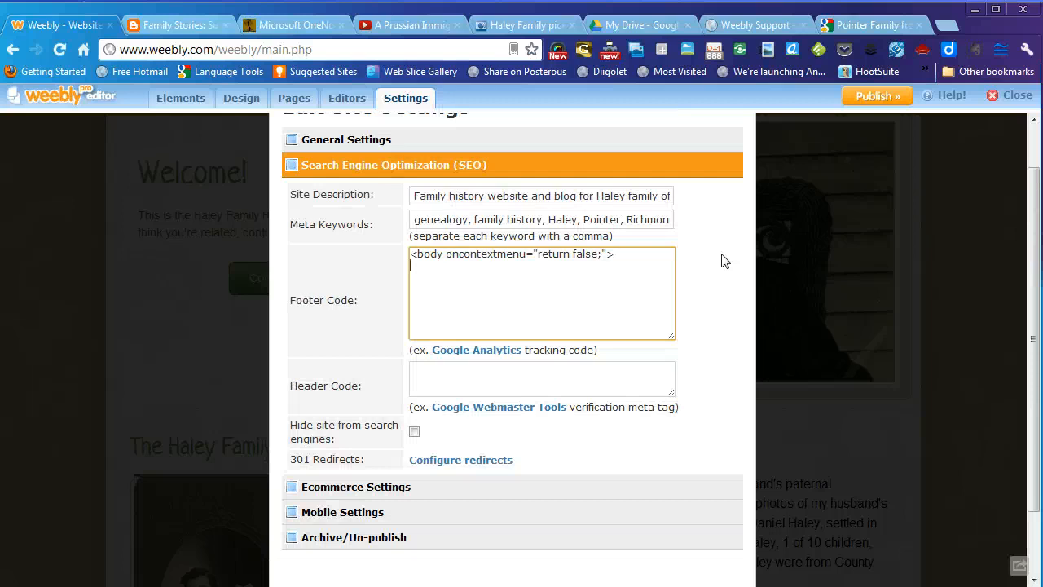
pyautogui.scroll(-1, 725, 261)
pyautogui.click(354, 545)
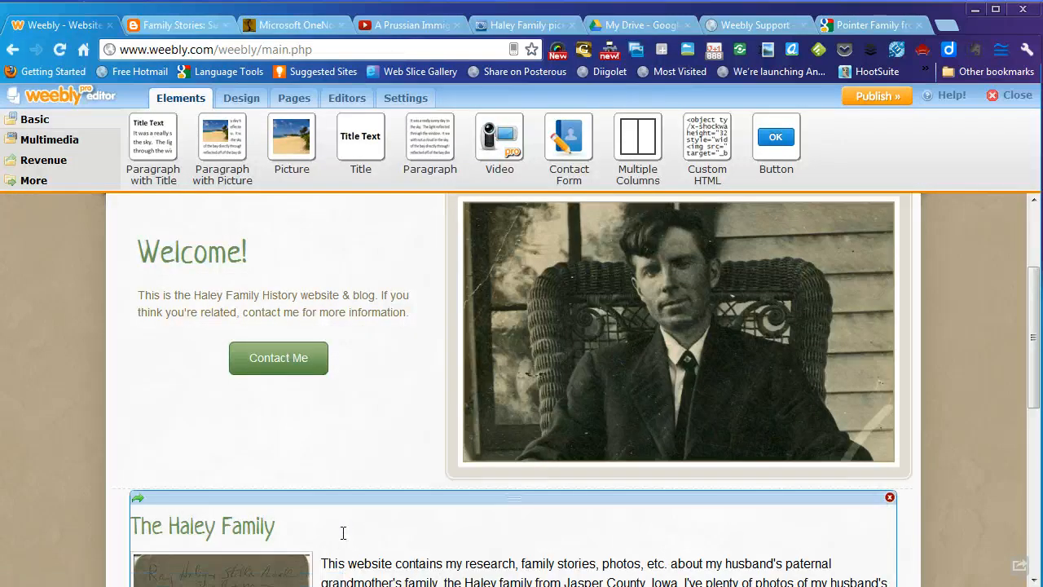
# - Start publishing to bring up the haleyfamilyfromjaspercountyiowa.weebly.com domain choice
pyautogui.scroll(-2, 962, 397)
pyautogui.scroll(-3, 962, 397)
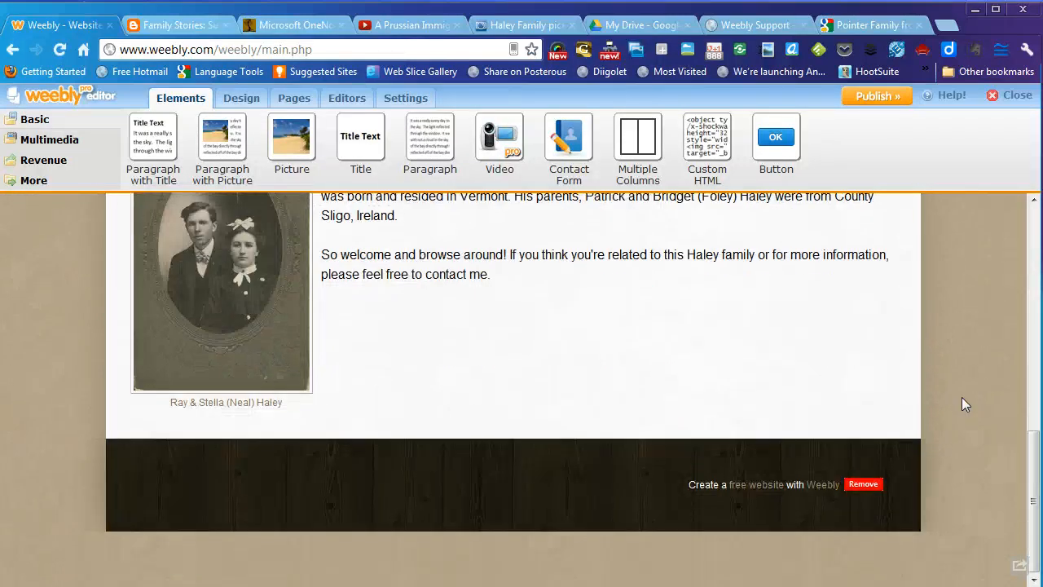
pyautogui.scroll(7, 962, 397)
pyautogui.scroll(-1, 962, 405)
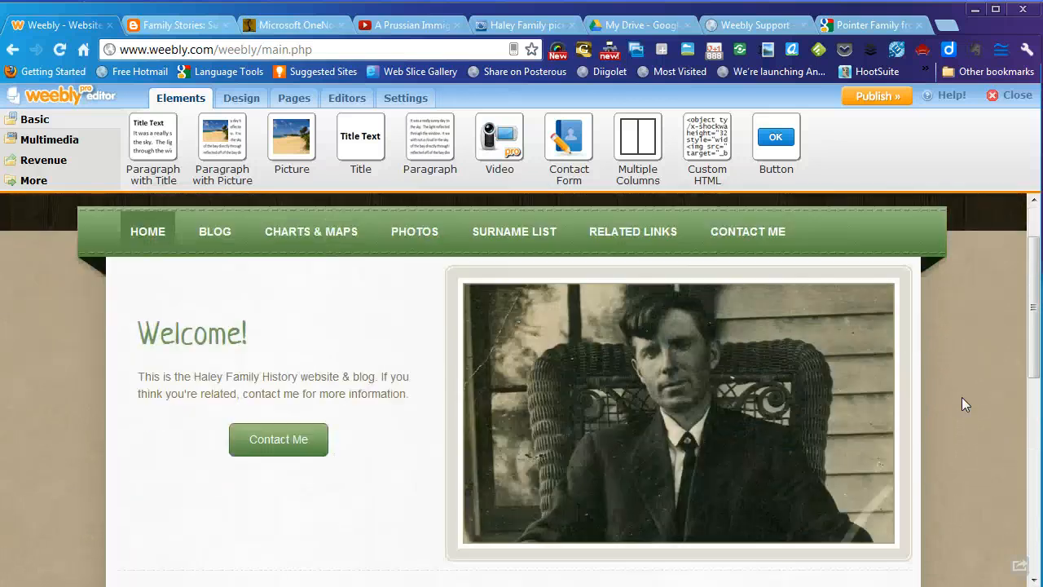
pyautogui.scroll(1, 961, 404)
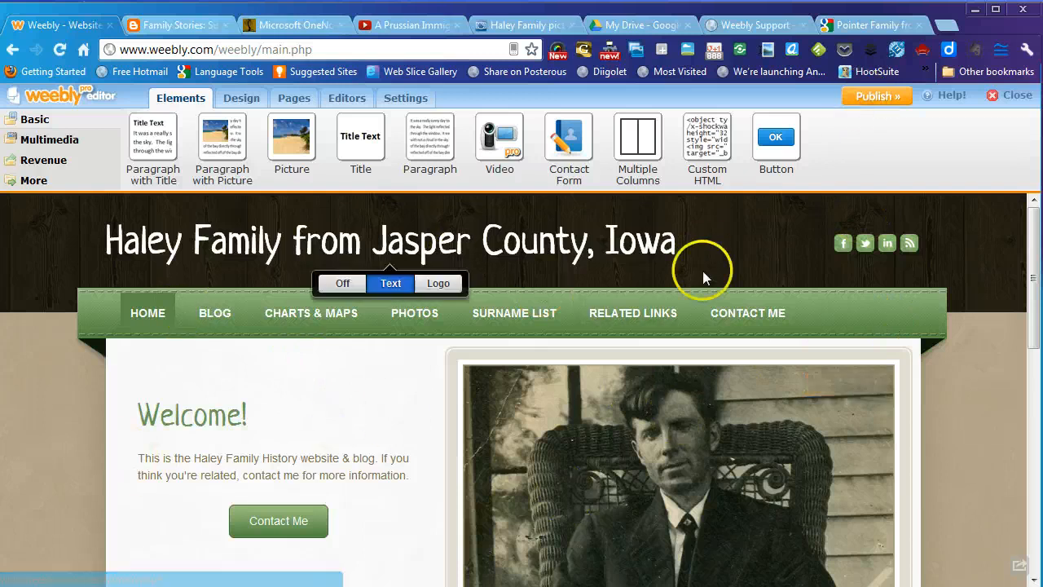
pyautogui.click(864, 99)
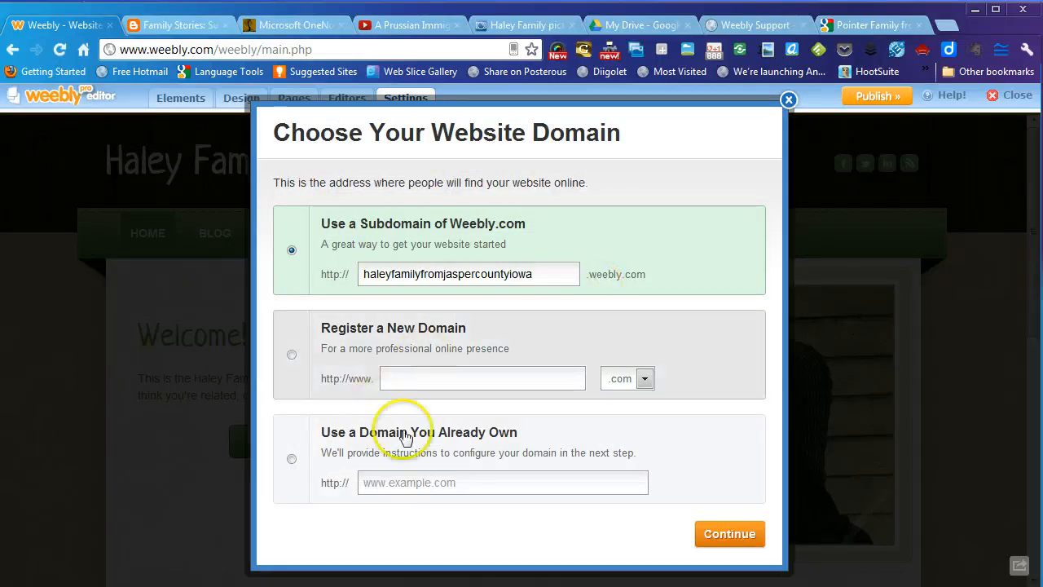
# - Publish at haleyfamilyfromjaspercountyiowa.weebly.com and open the live site in a new tab
pyautogui.click(718, 548)
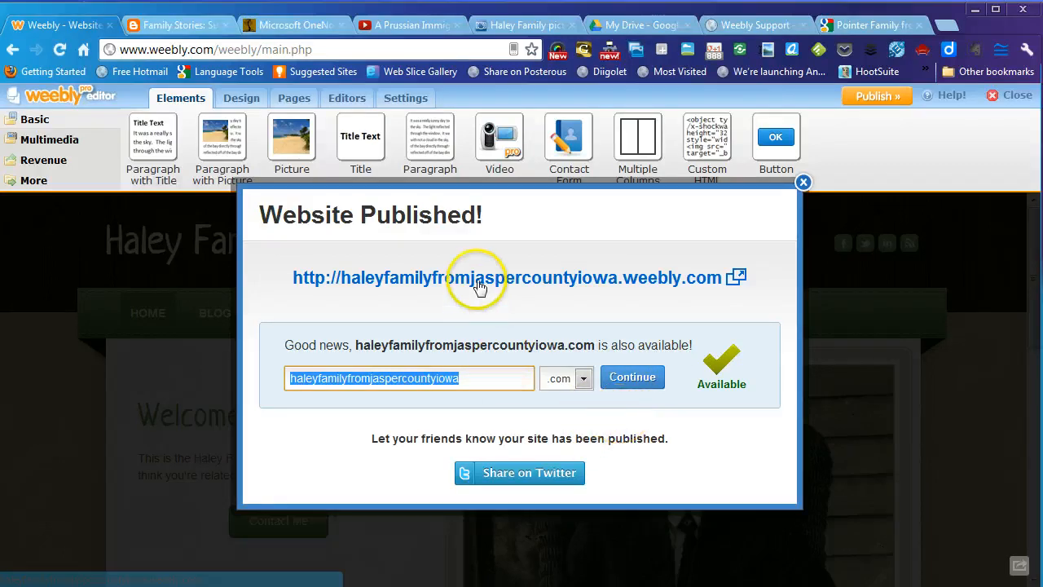
pyautogui.click(586, 281)
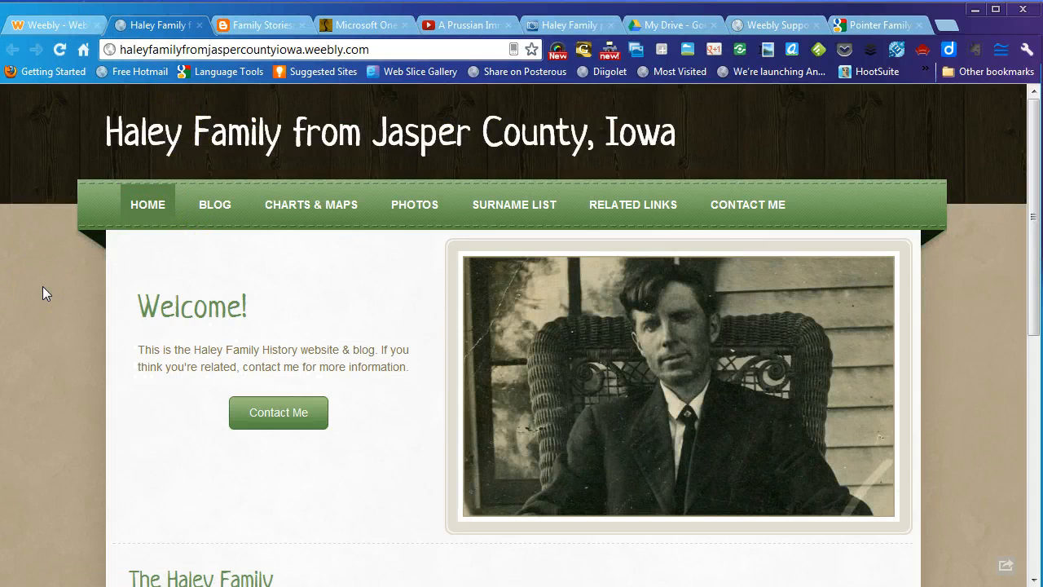
# - Dismiss the Website Published confirmation in the editor tab
pyautogui.scroll(-5, 43, 287)
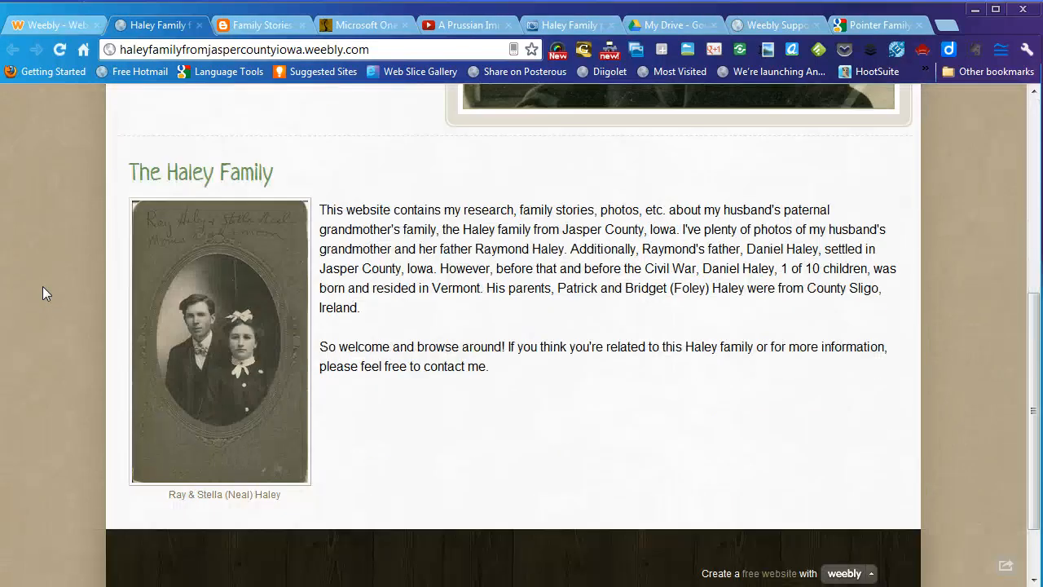
pyautogui.scroll(5, 45, 293)
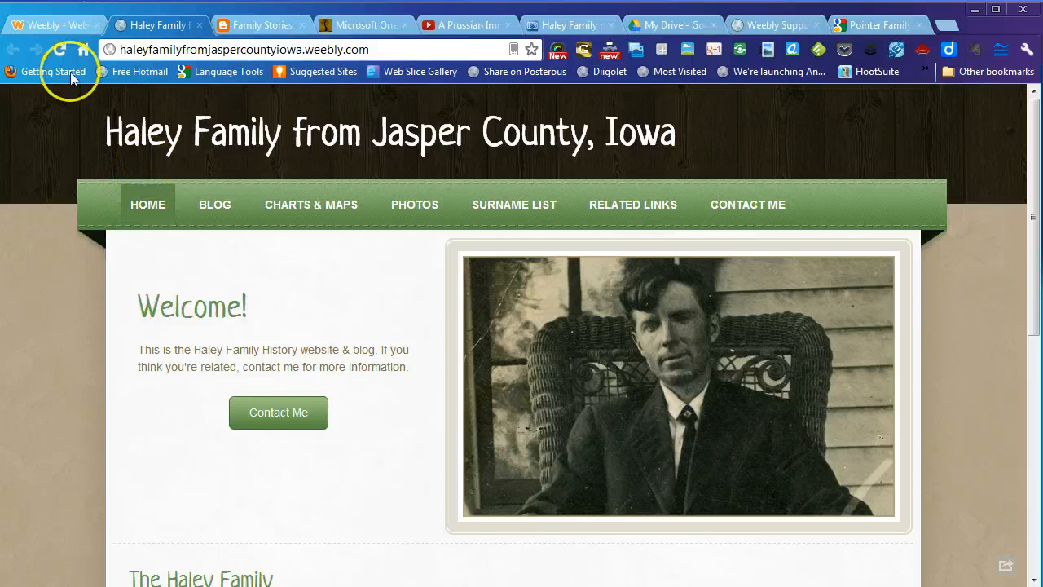
pyautogui.click(50, 25)
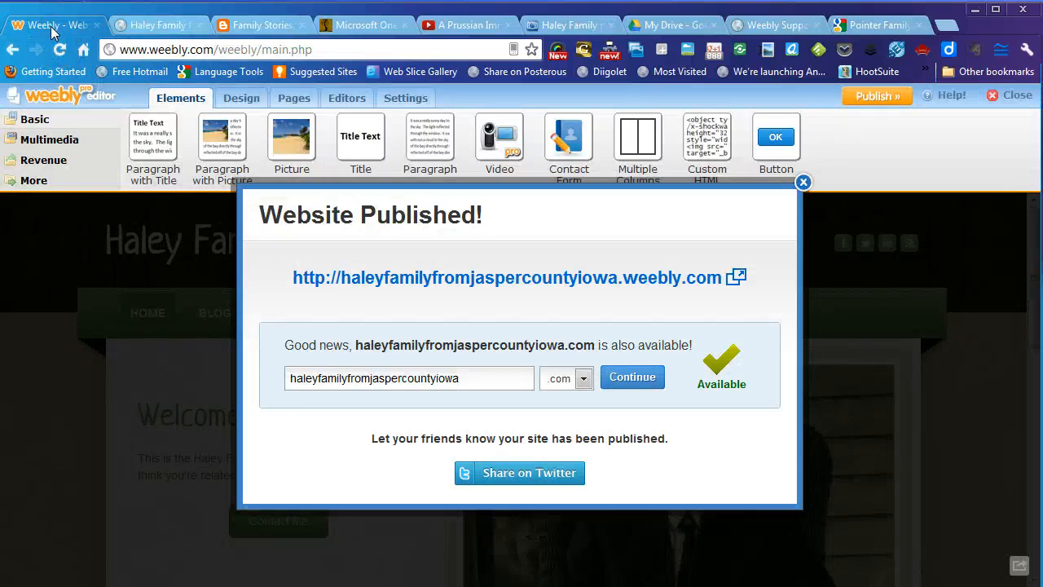
pyautogui.click(803, 183)
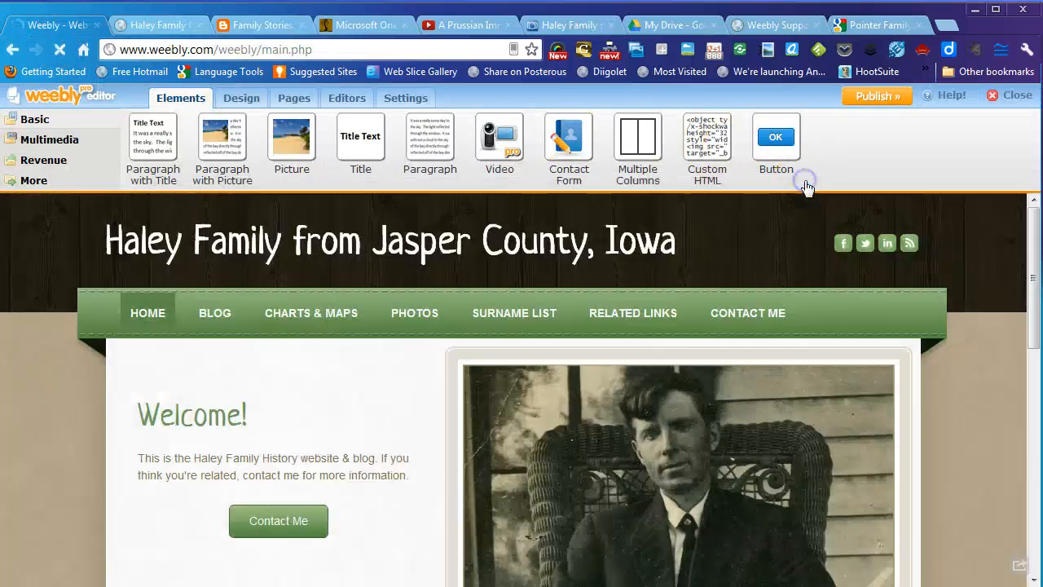
# - On the live site, view the Blog page and then the Charts & Maps page
pyautogui.moveTo(578, 256)
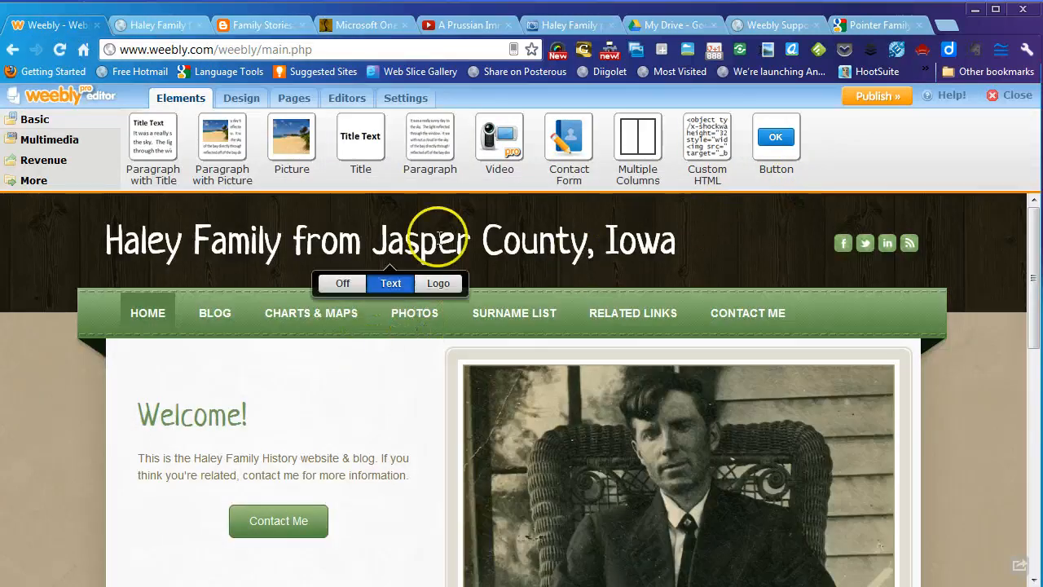
pyautogui.click(155, 25)
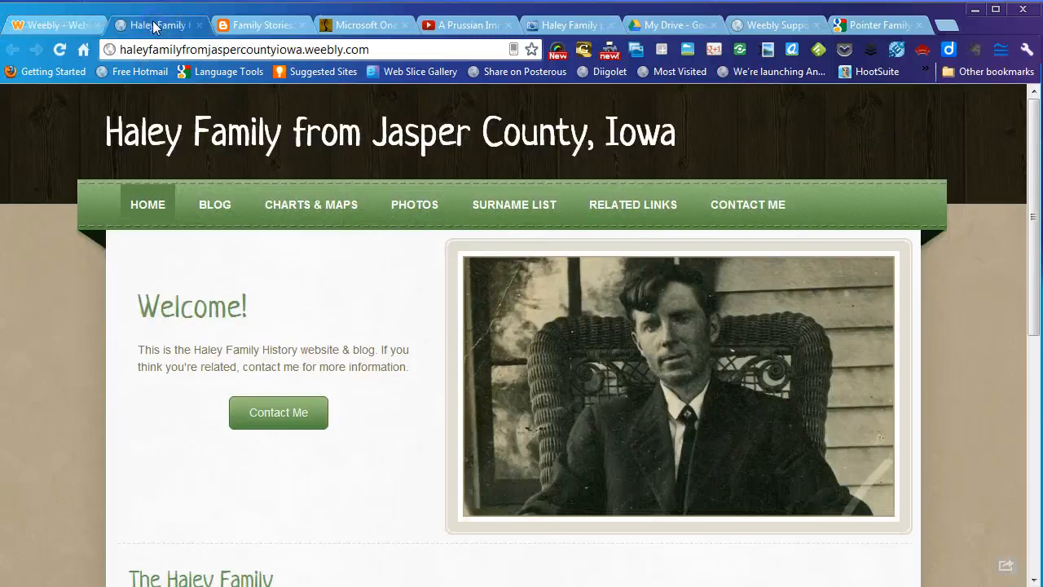
pyautogui.click(210, 206)
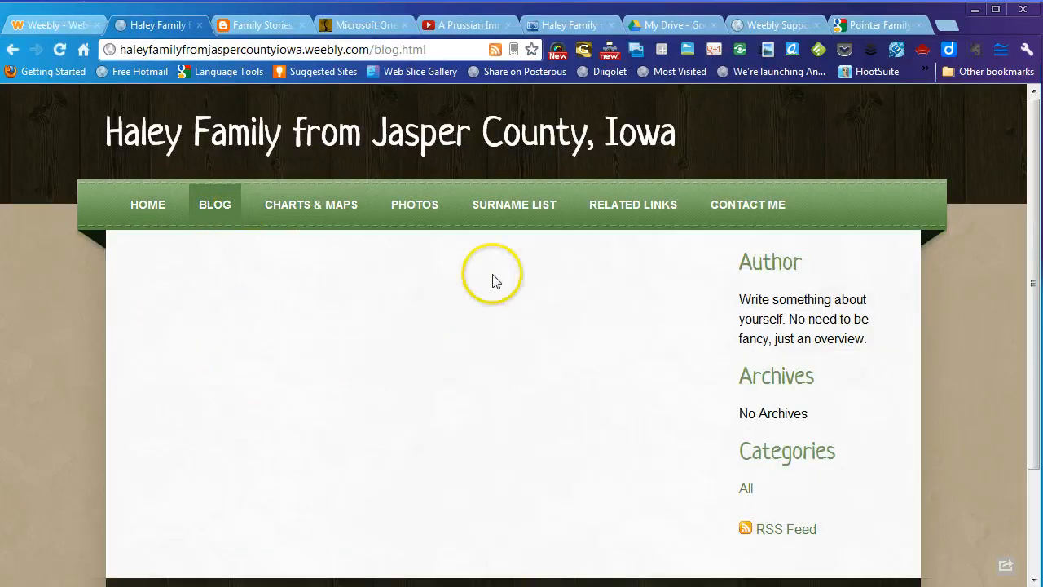
pyautogui.click(329, 208)
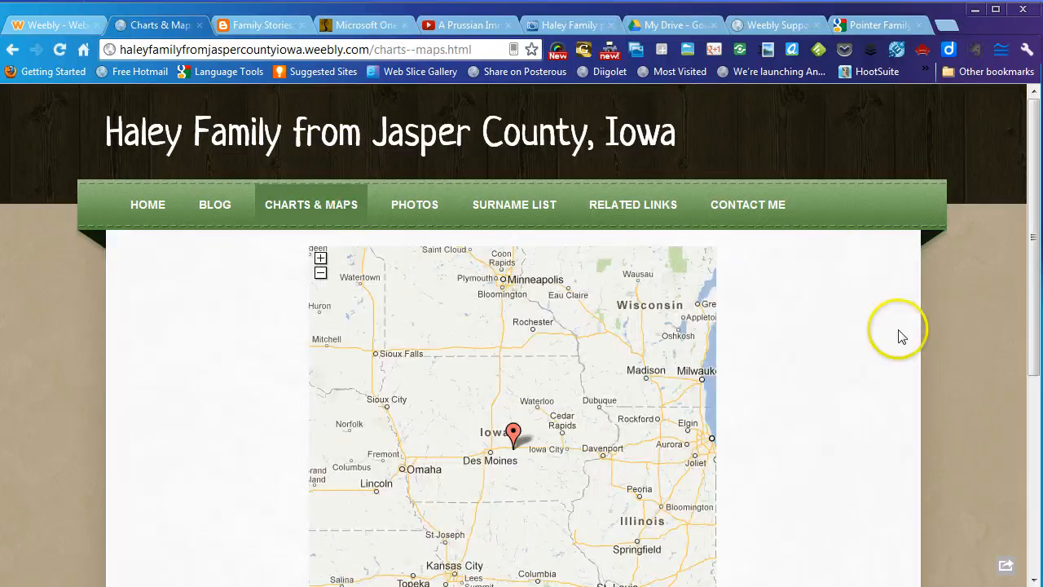
pyautogui.scroll(-1, 880, 371)
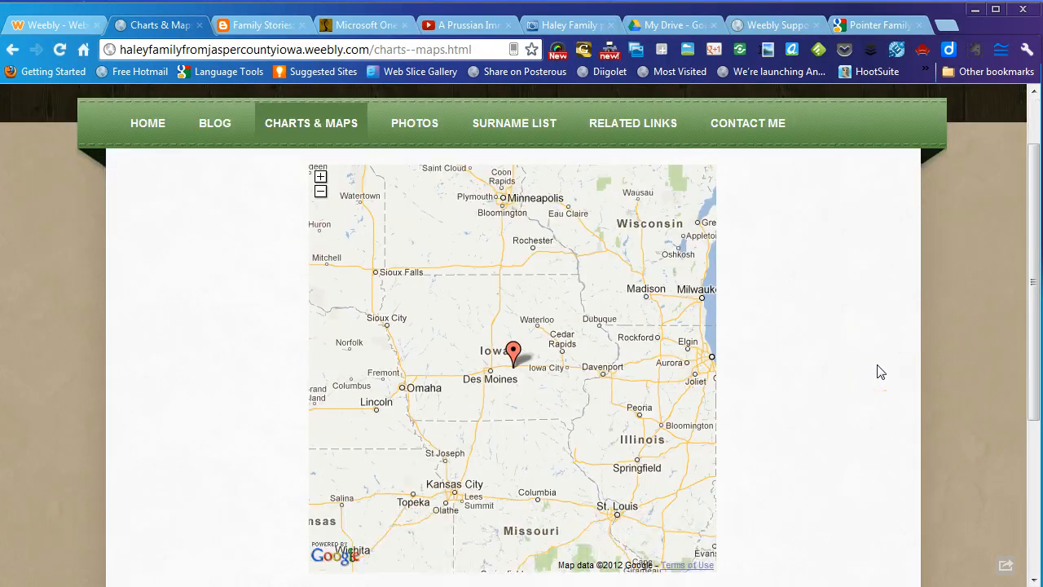
pyautogui.scroll(-1, 881, 371)
pyautogui.scroll(2, 880, 372)
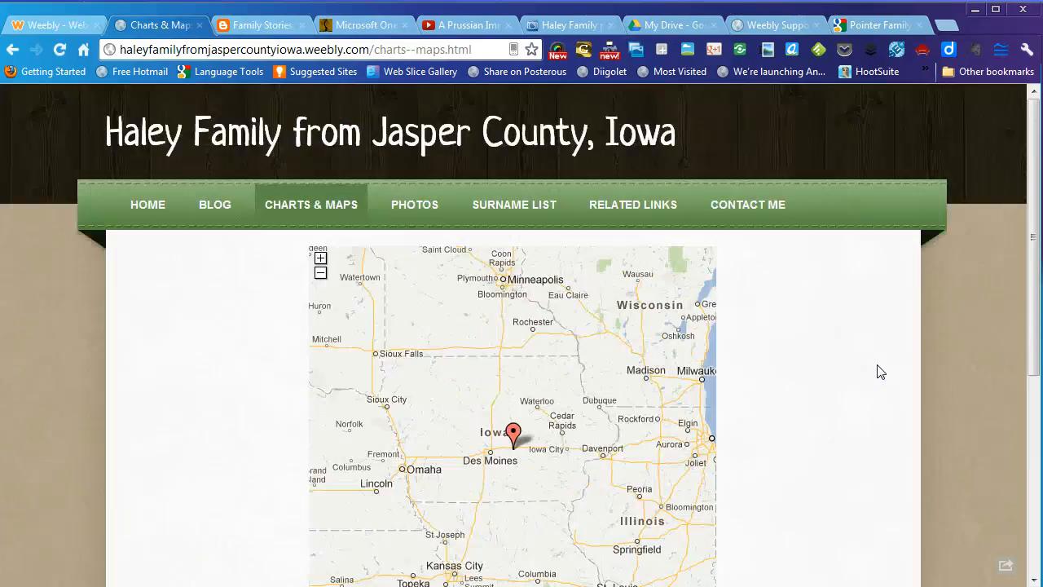
pyautogui.scroll(-4, 880, 372)
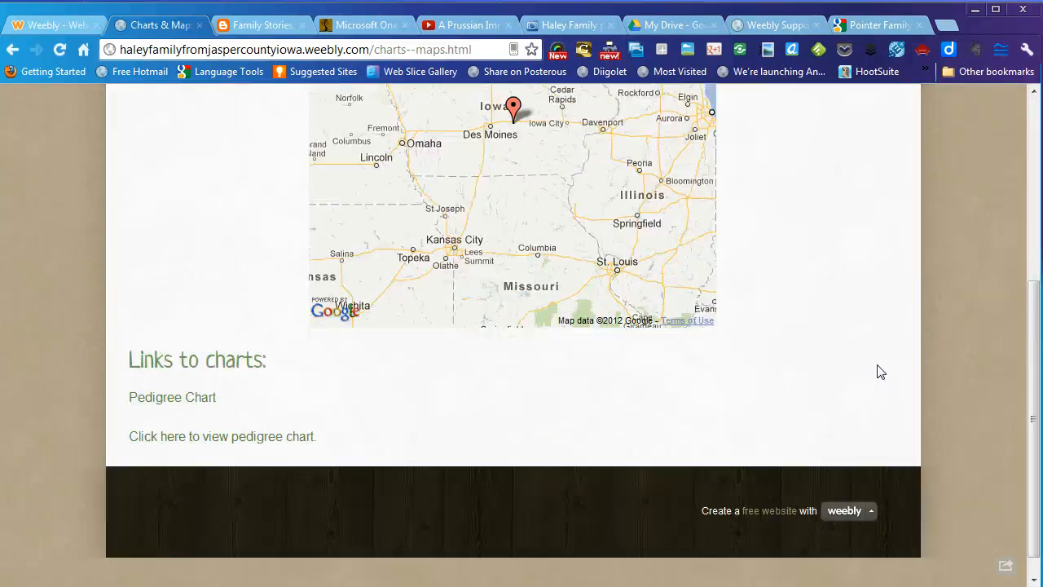
# - Test both pedigree chart links, ending on the Haley pedigree chart, then go back
pyautogui.click(174, 398)
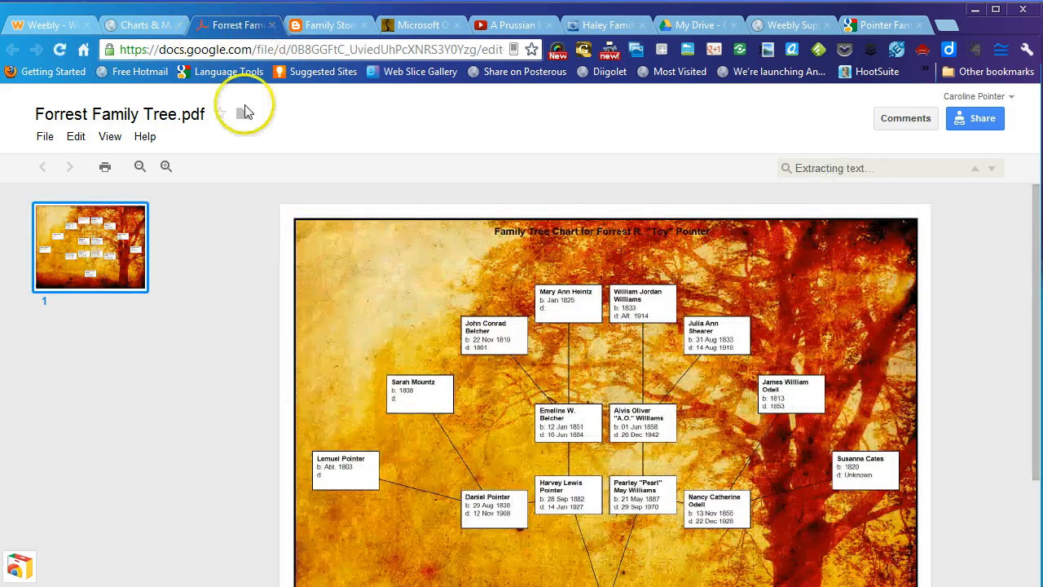
pyautogui.scroll(-2, 190, 378)
pyautogui.scroll(3, 189, 378)
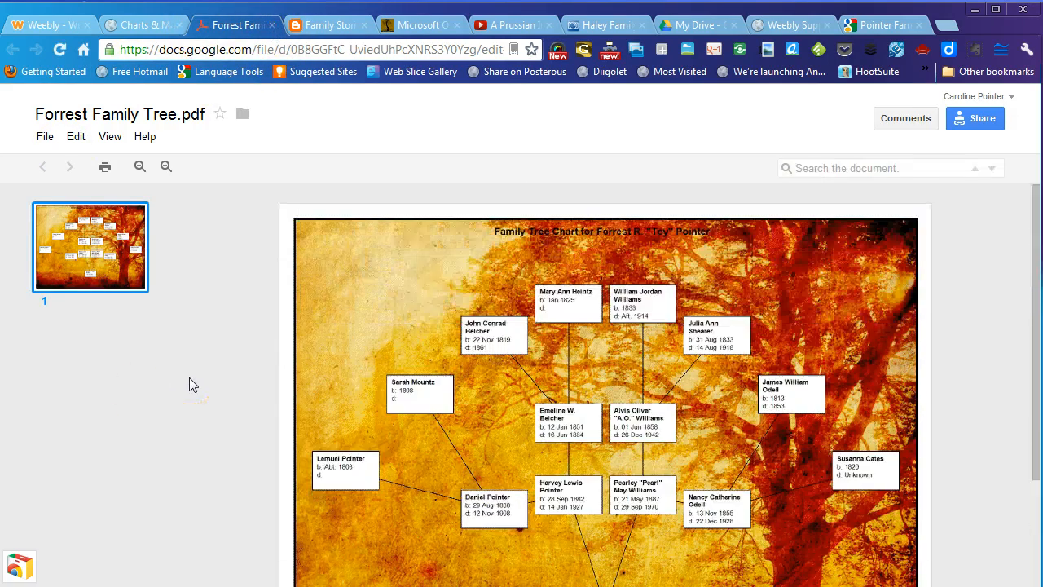
pyautogui.click(272, 26)
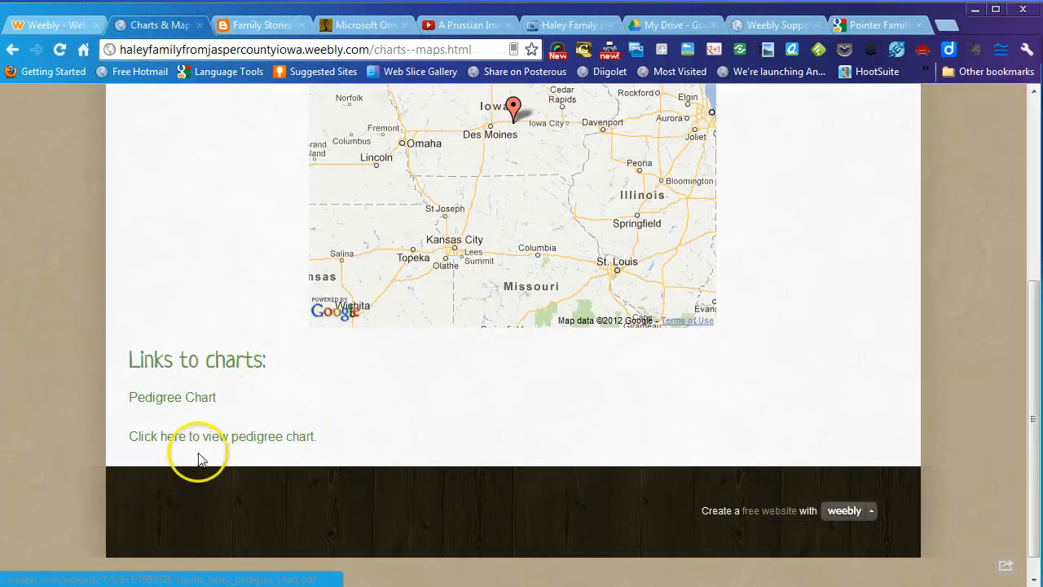
pyautogui.click(173, 441)
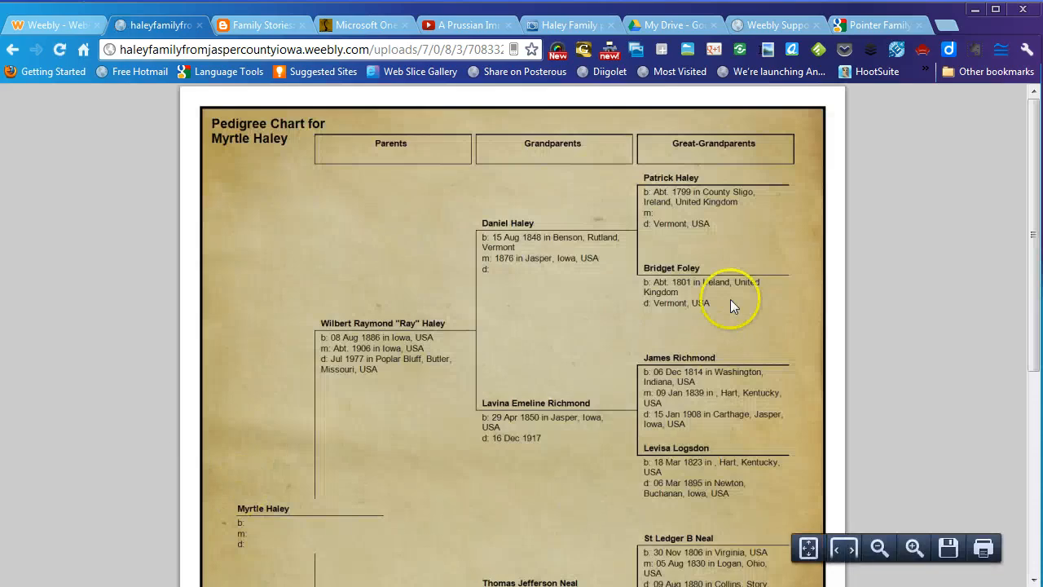
pyautogui.scroll(-5, 927, 309)
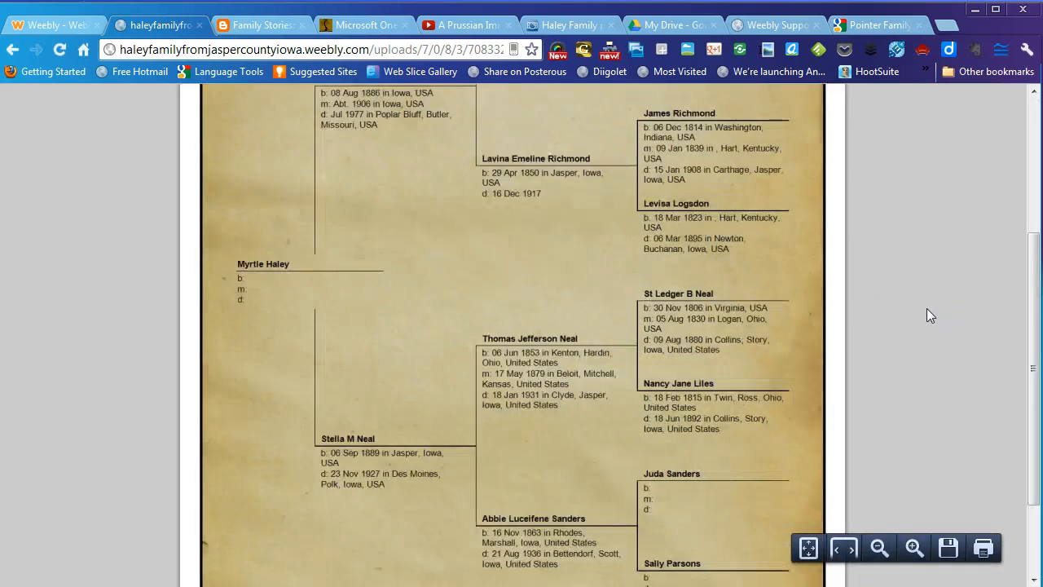
pyautogui.scroll(5, 927, 308)
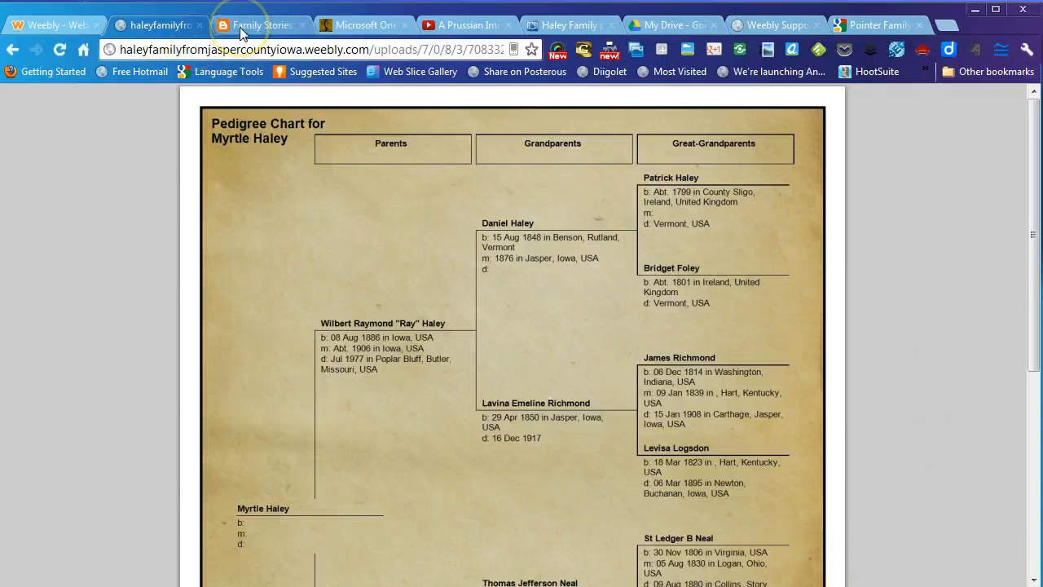
pyautogui.click(11, 51)
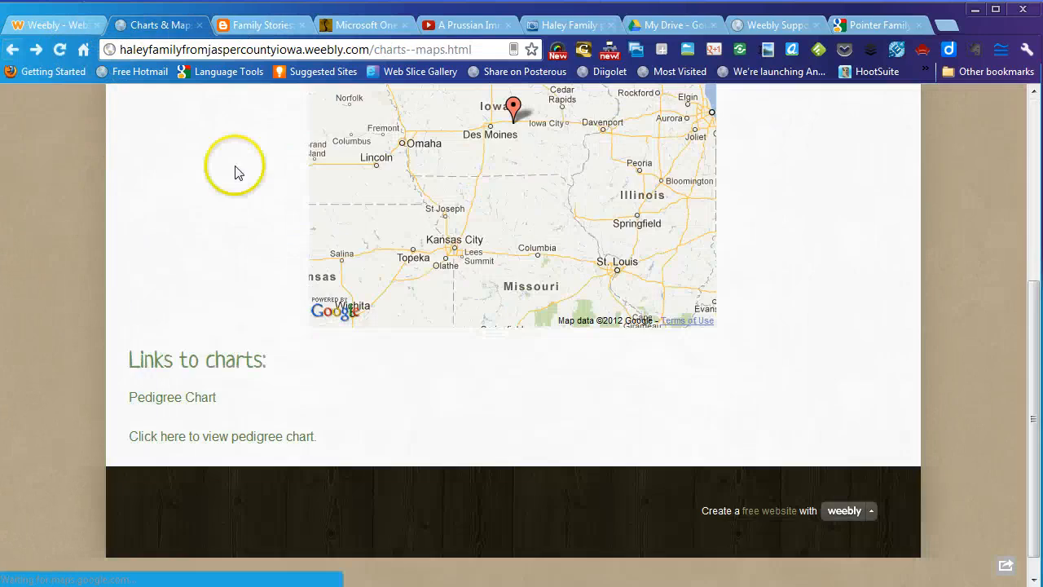
# - Open the live Photos page
pyautogui.scroll(3, 244, 259)
pyautogui.scroll(2, 239, 259)
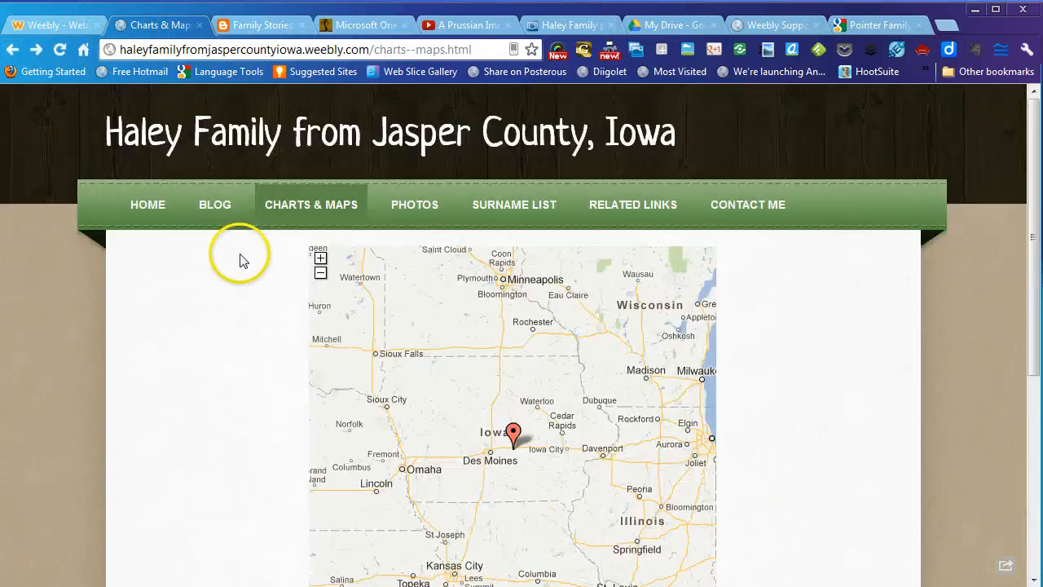
pyautogui.click(398, 202)
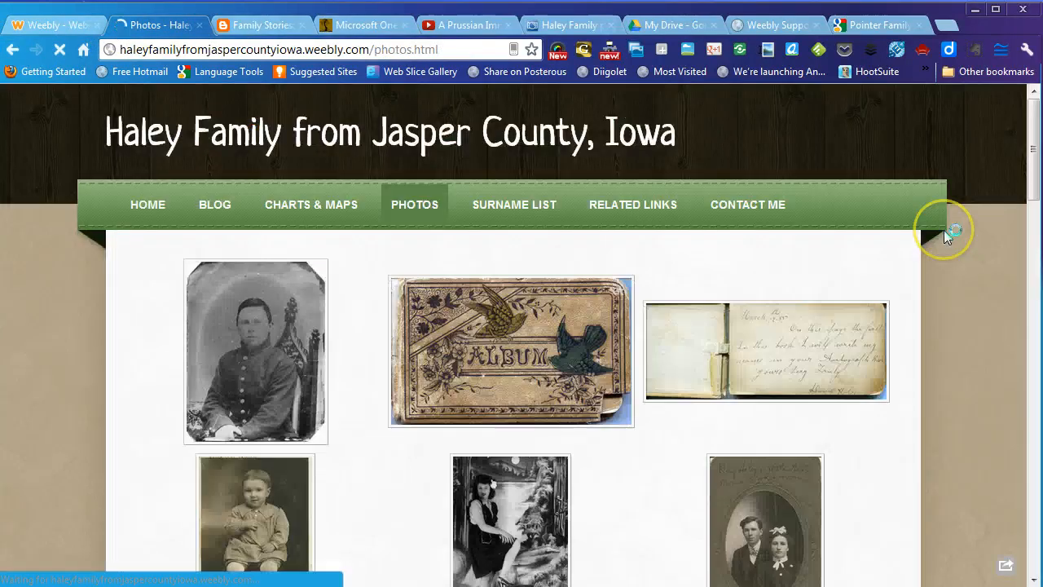
# - Enlarge the first gallery photo, step through two more, then close the enlarged view
pyautogui.scroll(-5, 983, 287)
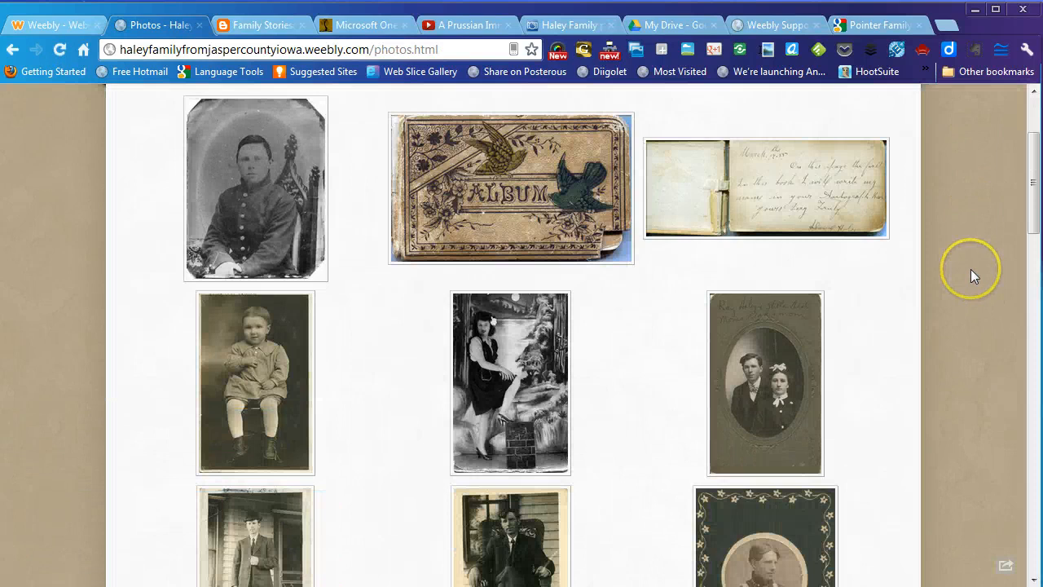
pyautogui.scroll(1, 971, 275)
pyautogui.scroll(2, 366, 187)
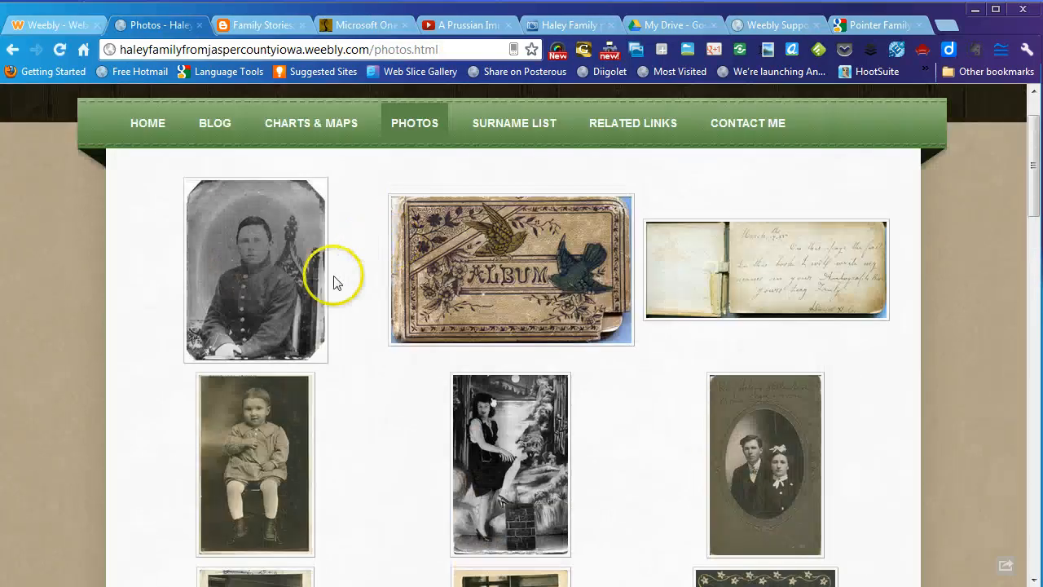
pyautogui.click(256, 273)
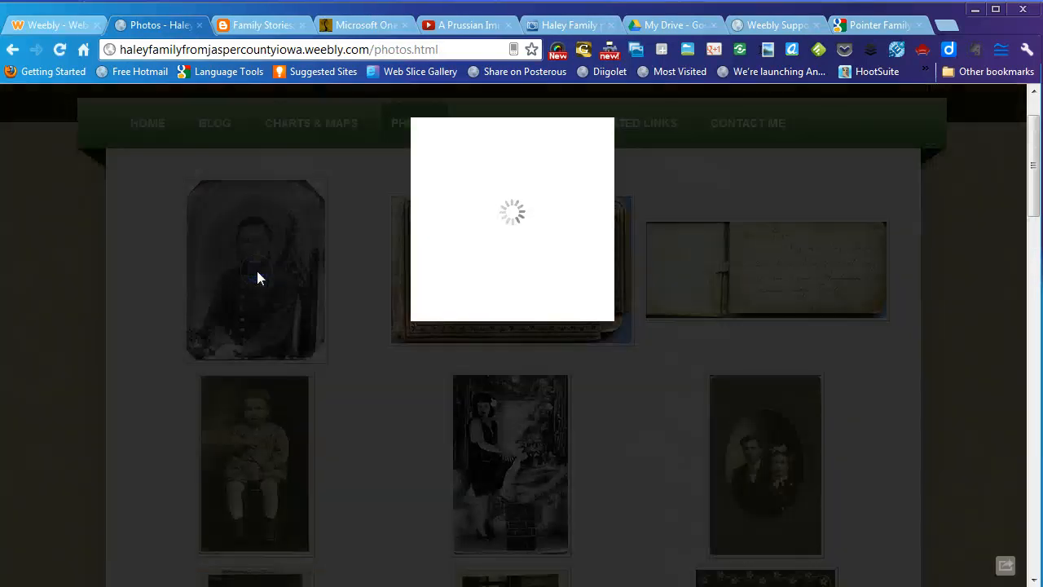
pyautogui.scroll(-5, 839, 225)
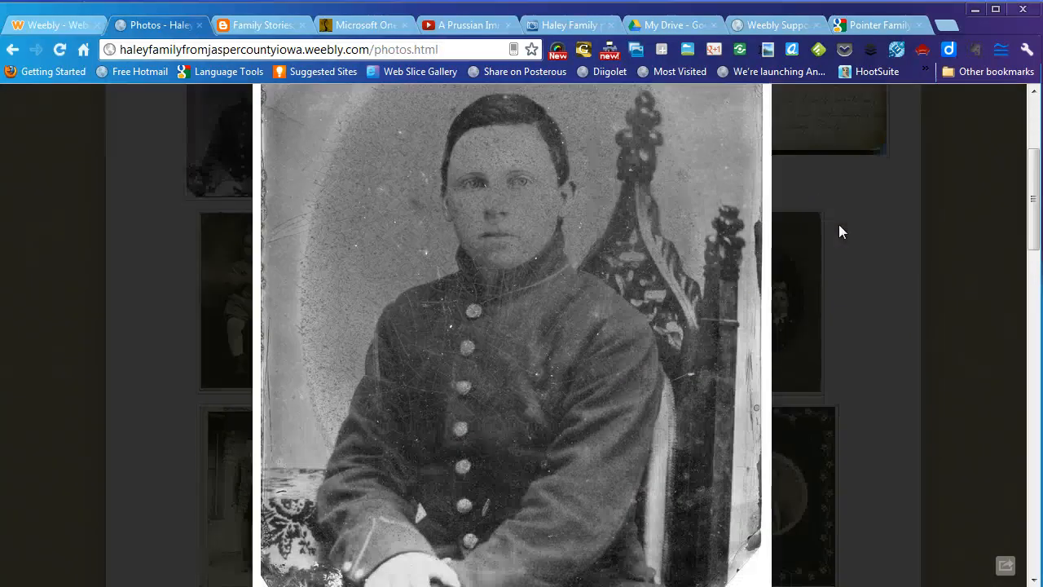
pyautogui.scroll(2, 838, 224)
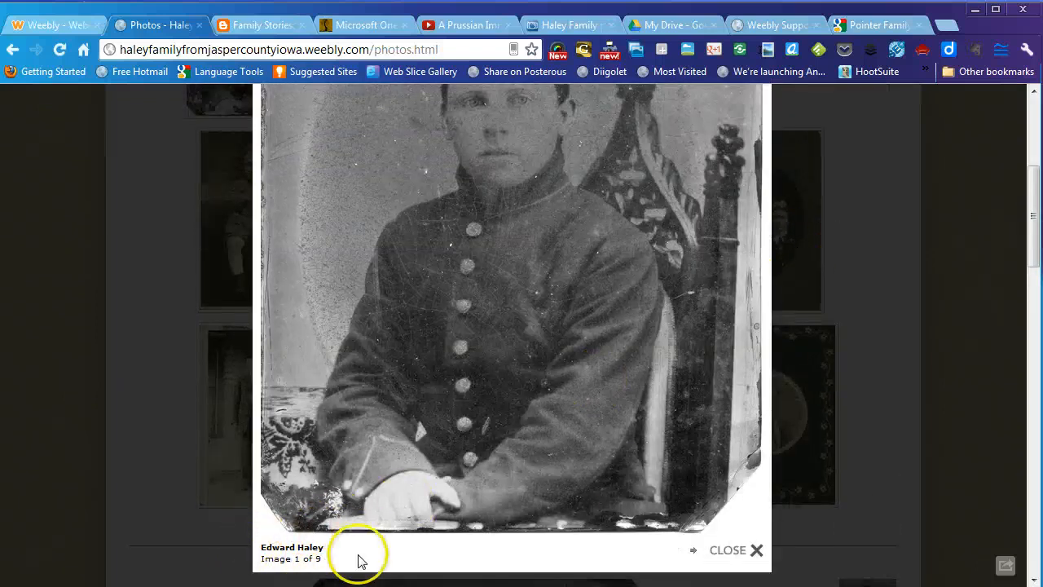
pyautogui.scroll(3, 617, 467)
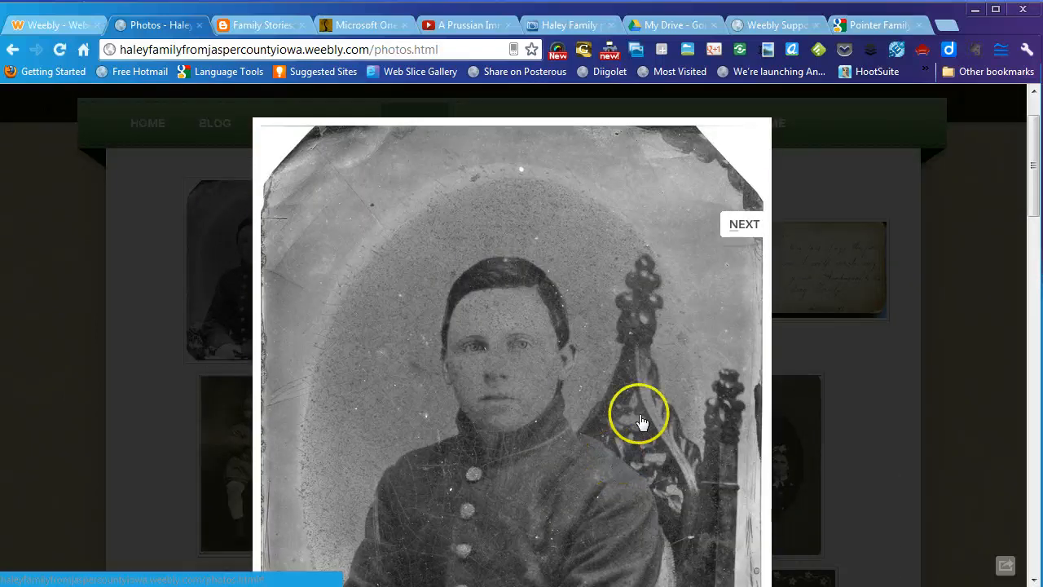
pyautogui.click(743, 222)
pyautogui.click(813, 186)
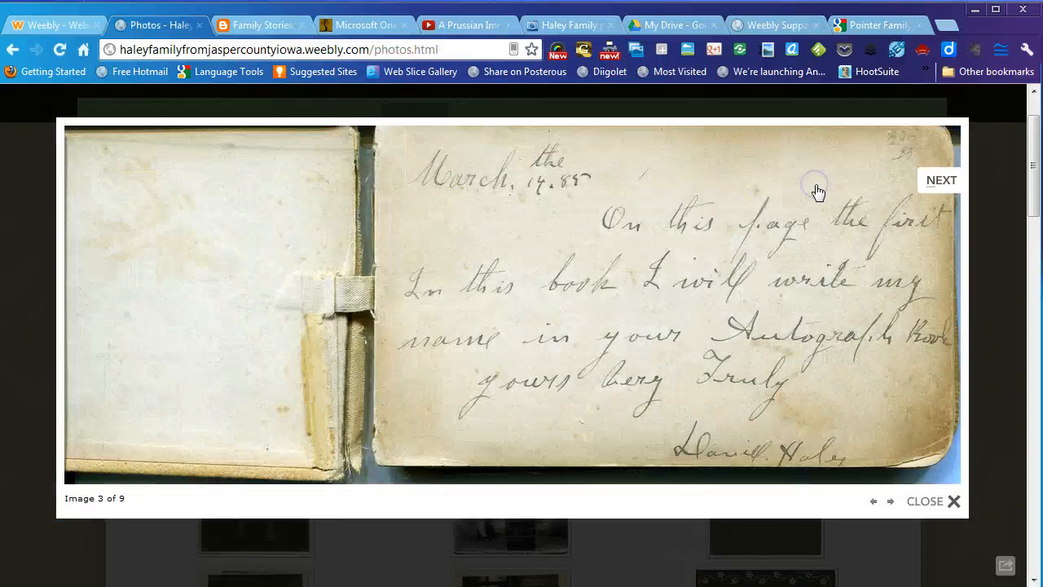
pyautogui.click(951, 499)
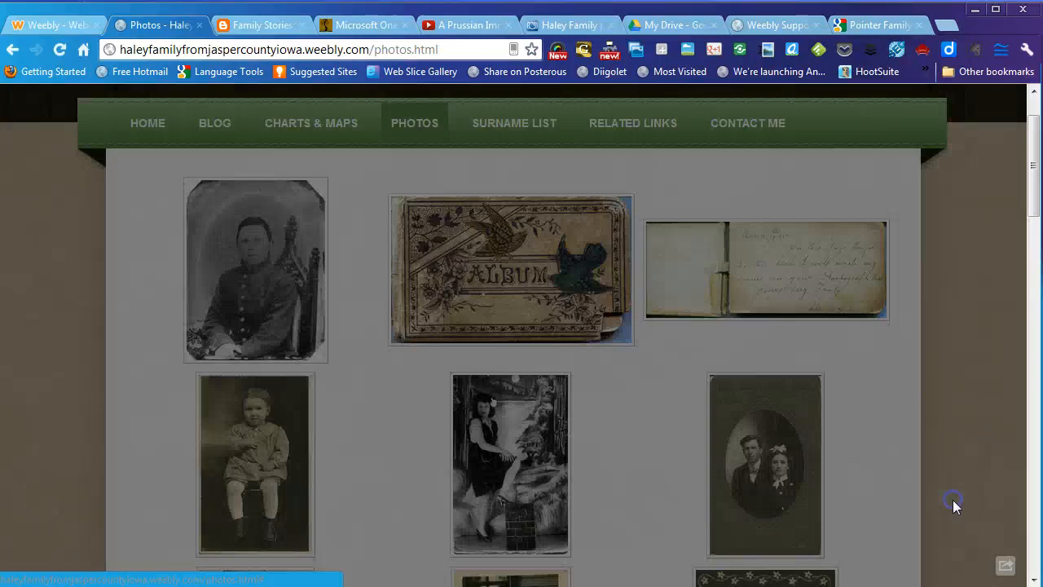
# - Play the photo slideshow and jump it back to the soldier portrait
pyautogui.scroll(-2, 911, 467)
pyautogui.scroll(-6, 910, 467)
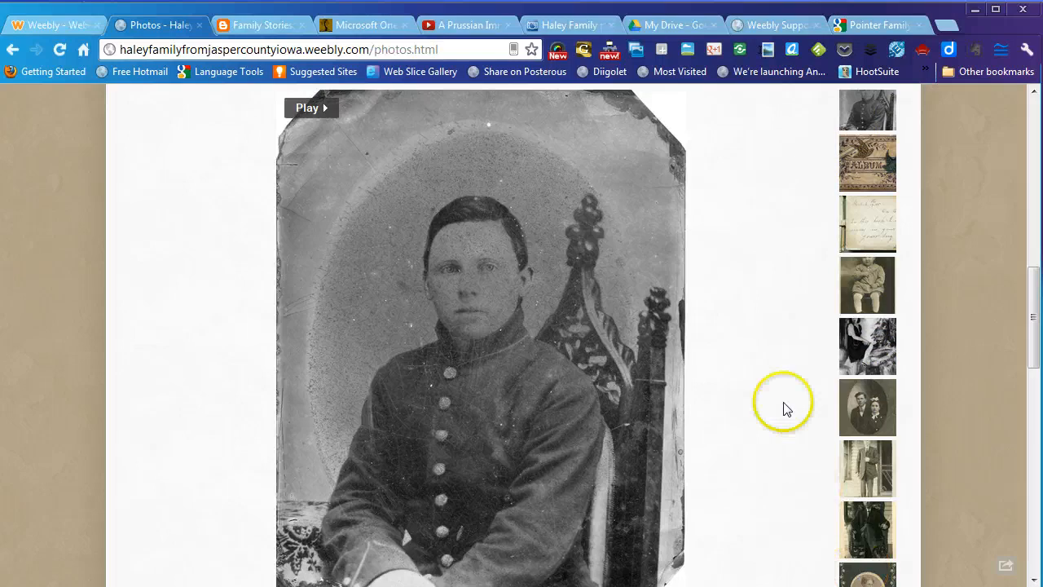
pyautogui.click(306, 109)
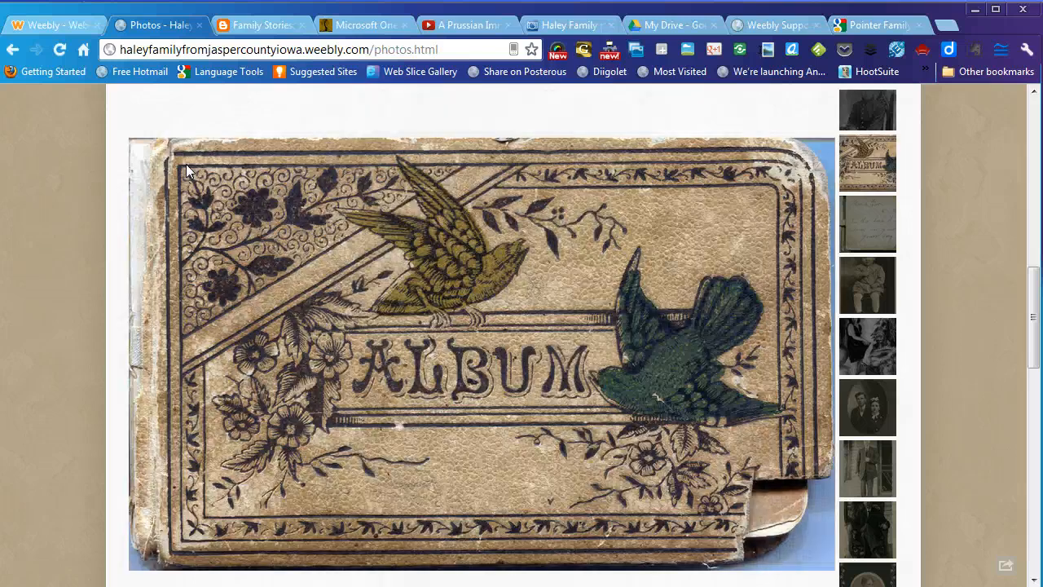
pyautogui.click(185, 163)
pyautogui.scroll(4, 892, 244)
pyautogui.scroll(-2, 897, 248)
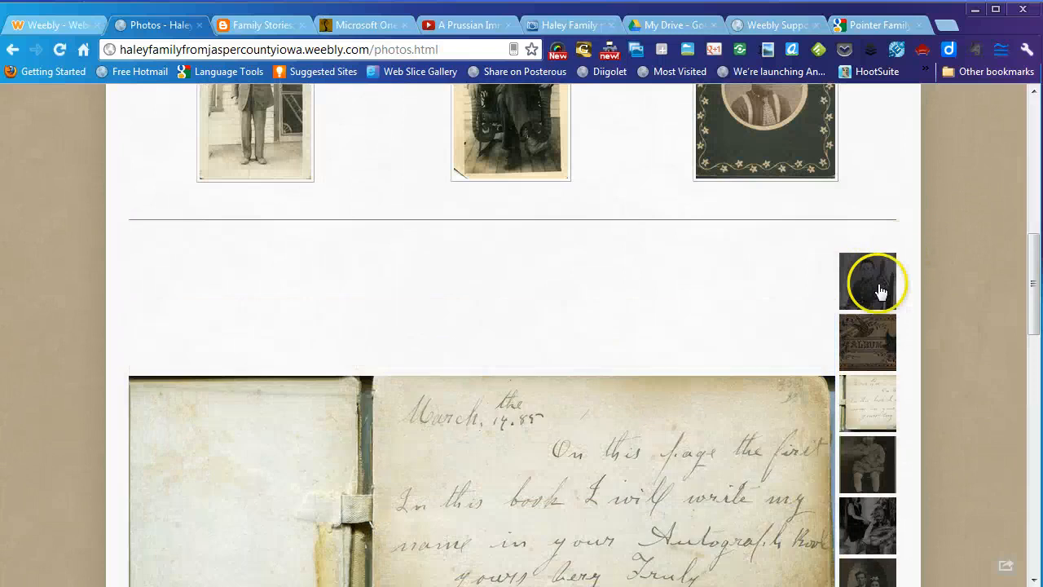
pyautogui.click(880, 292)
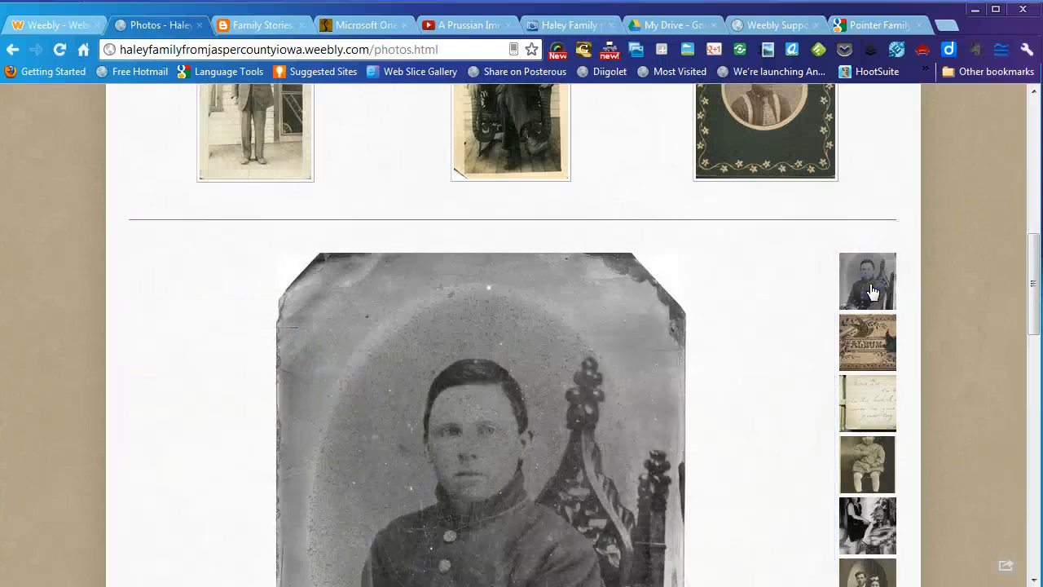
pyautogui.click(779, 316)
# - Scroll down past the A Prussian Immigrant video and back up
pyautogui.scroll(-3, 779, 316)
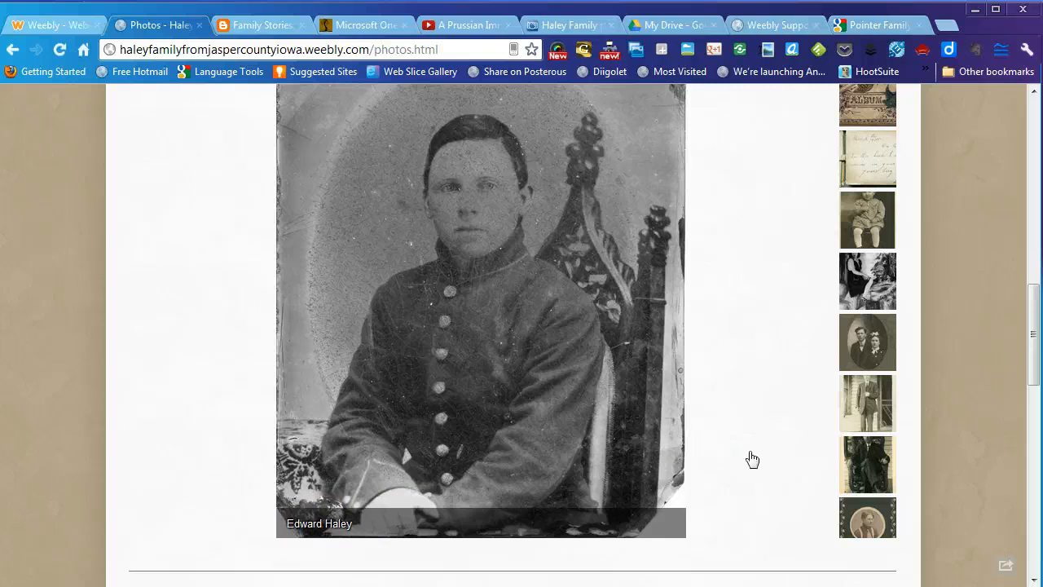
pyautogui.scroll(-2, 752, 459)
pyautogui.scroll(-4, 752, 459)
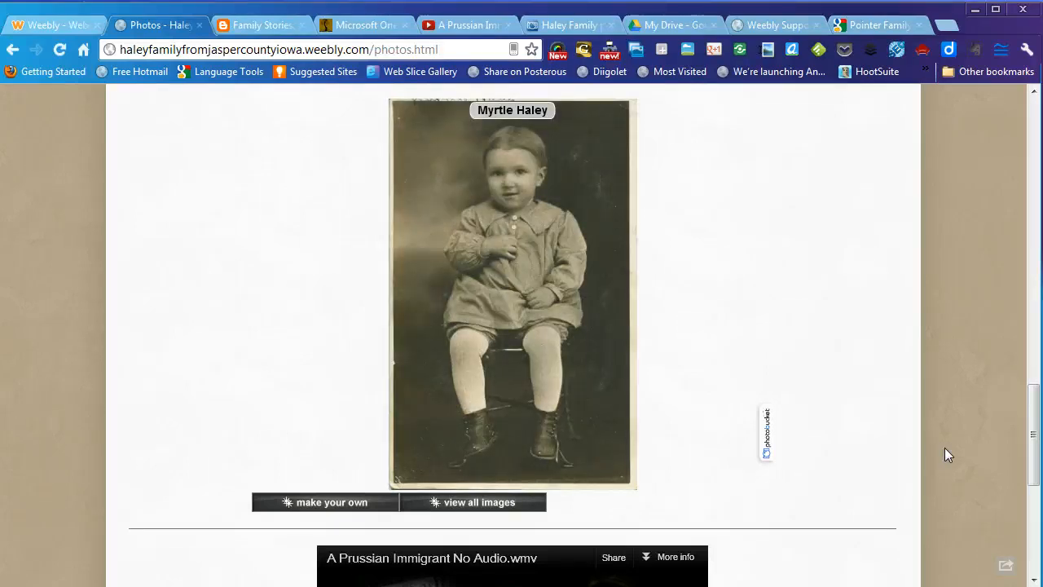
pyautogui.scroll(-3, 945, 455)
pyautogui.scroll(-2, 945, 455)
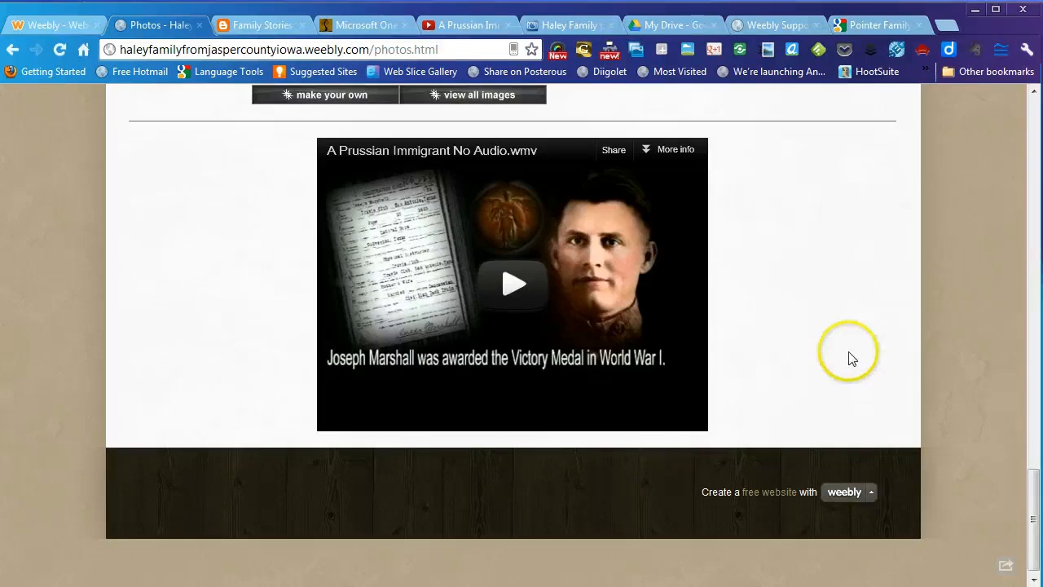
pyautogui.scroll(10, 845, 353)
pyautogui.scroll(15, 845, 354)
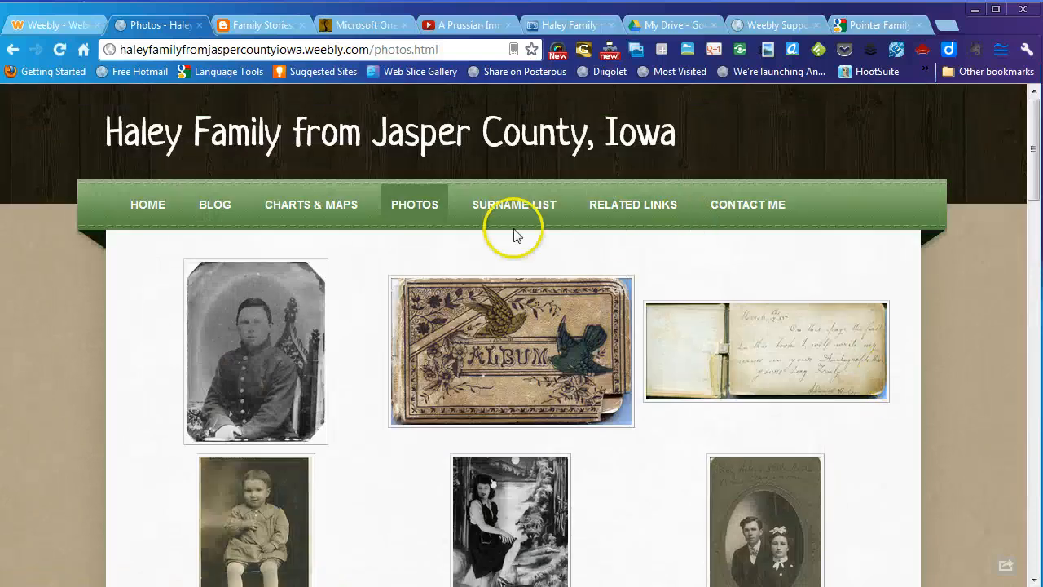
# - Visit Surname List and Related Links, then try the First and Last name fields on Contact Me
pyautogui.click(485, 204)
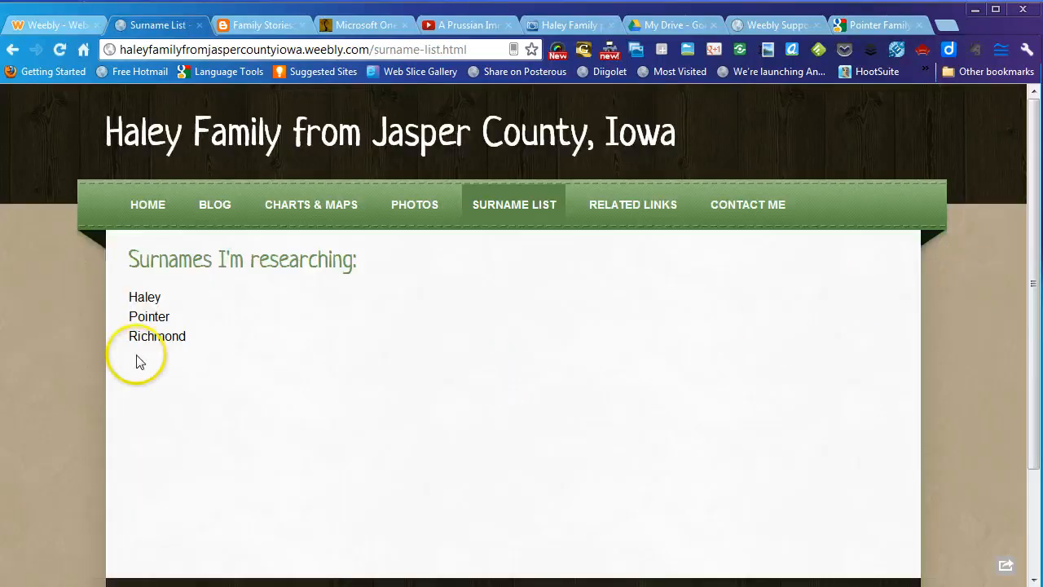
pyautogui.click(606, 204)
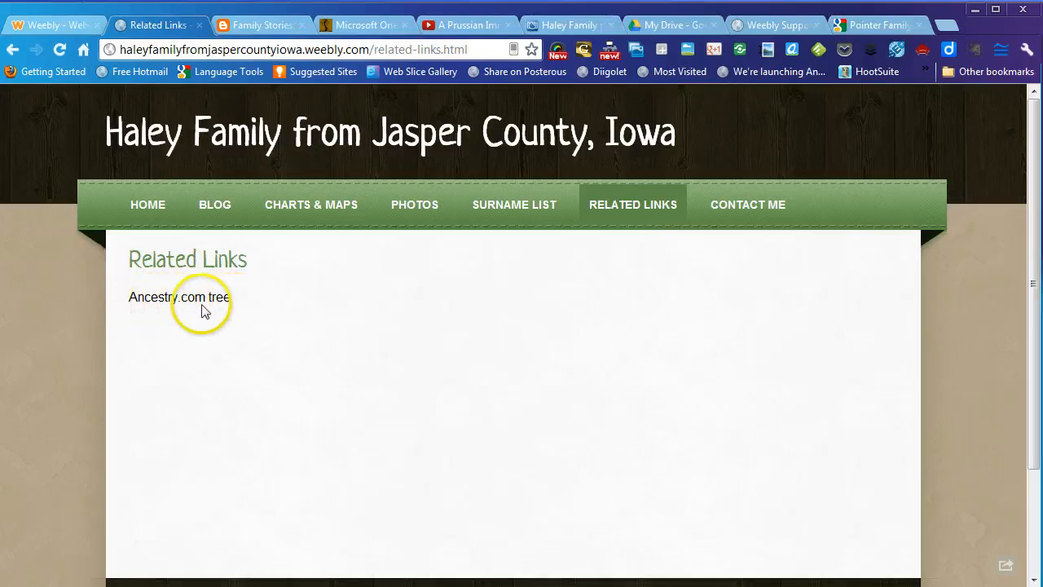
pyautogui.click(752, 215)
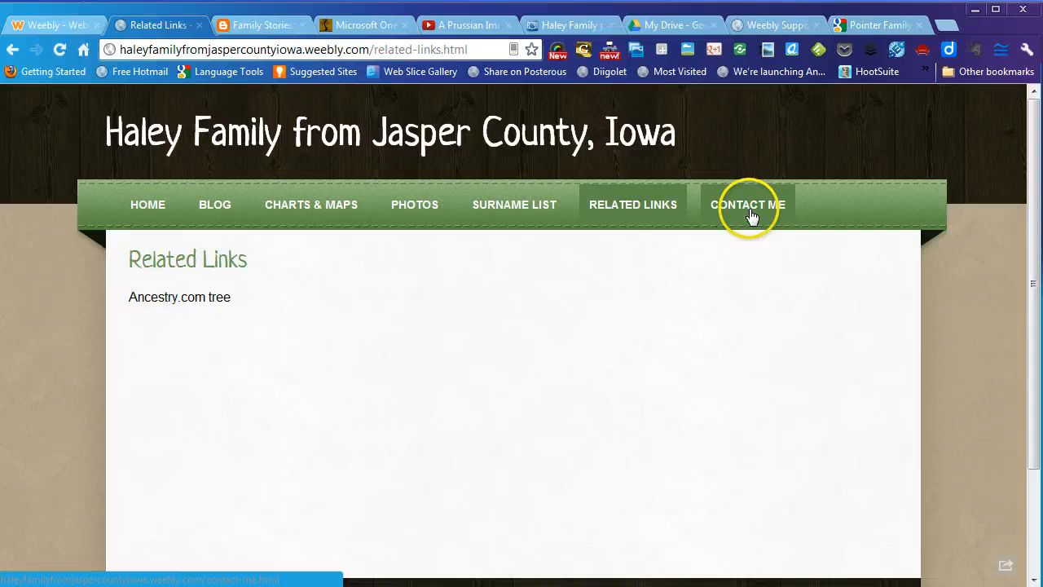
pyautogui.scroll(-2, 954, 281)
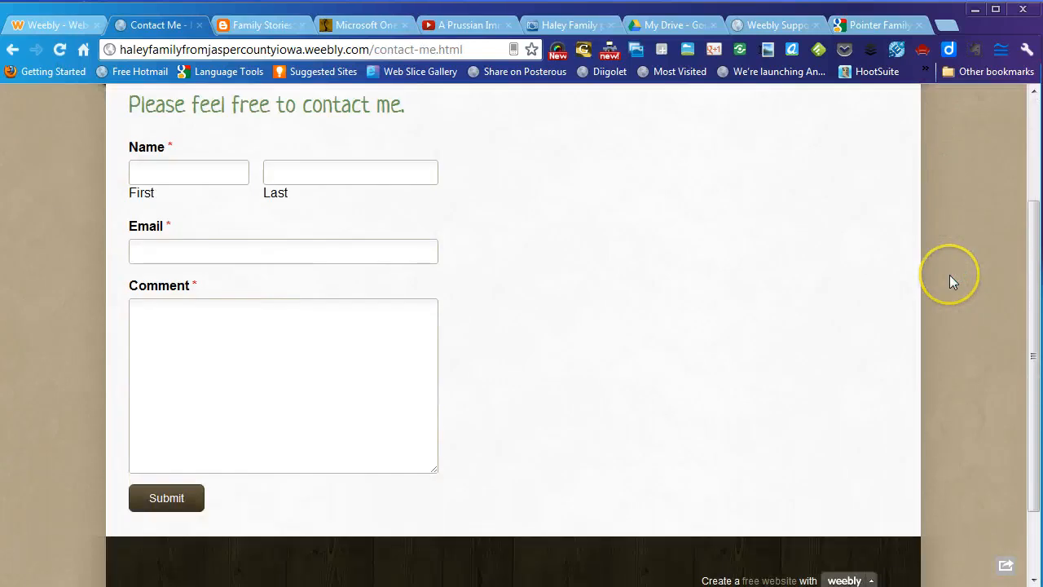
pyautogui.scroll(1, 954, 282)
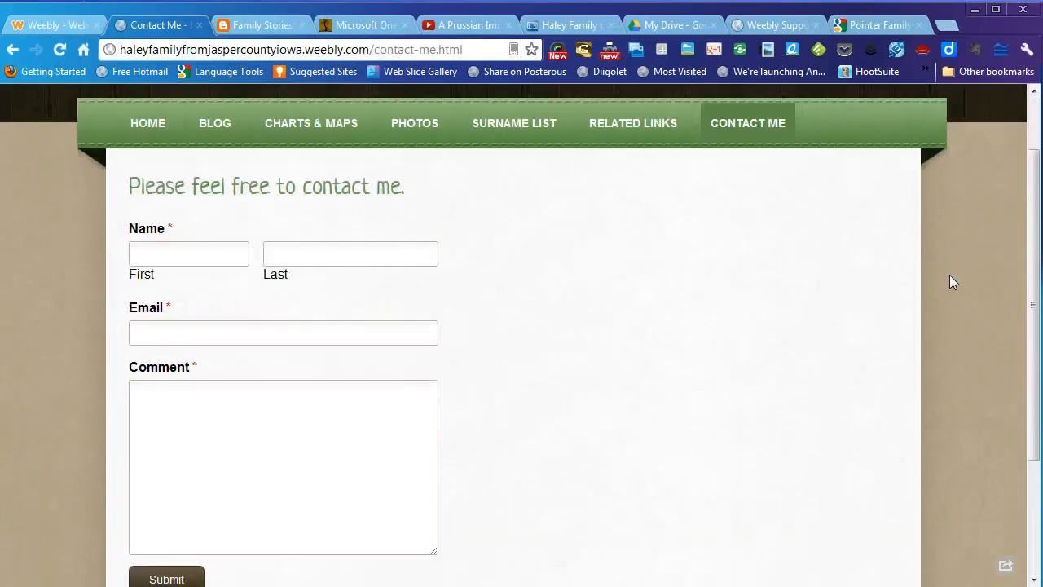
pyautogui.click(182, 255)
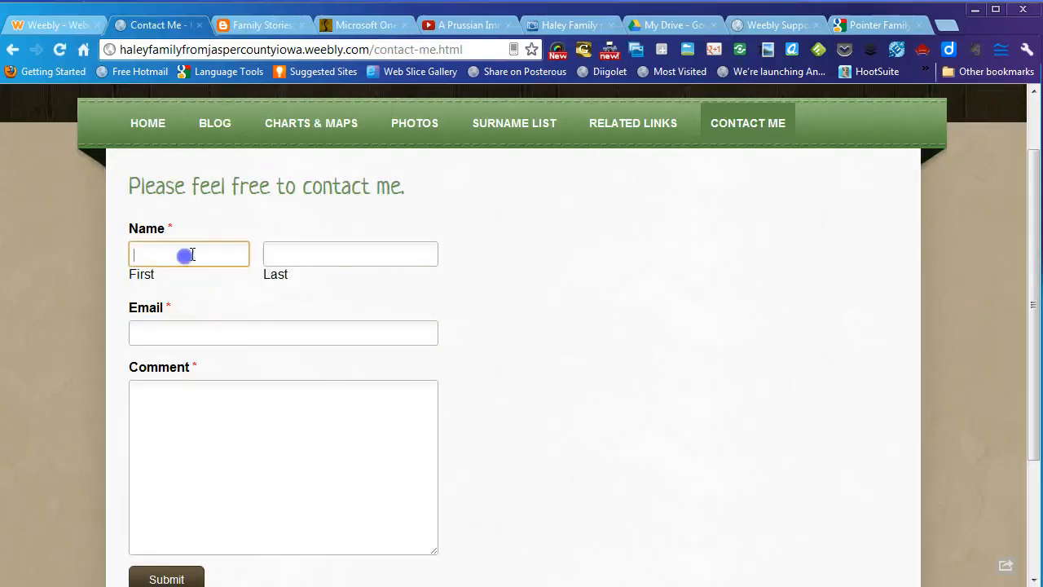
pyautogui.click(277, 246)
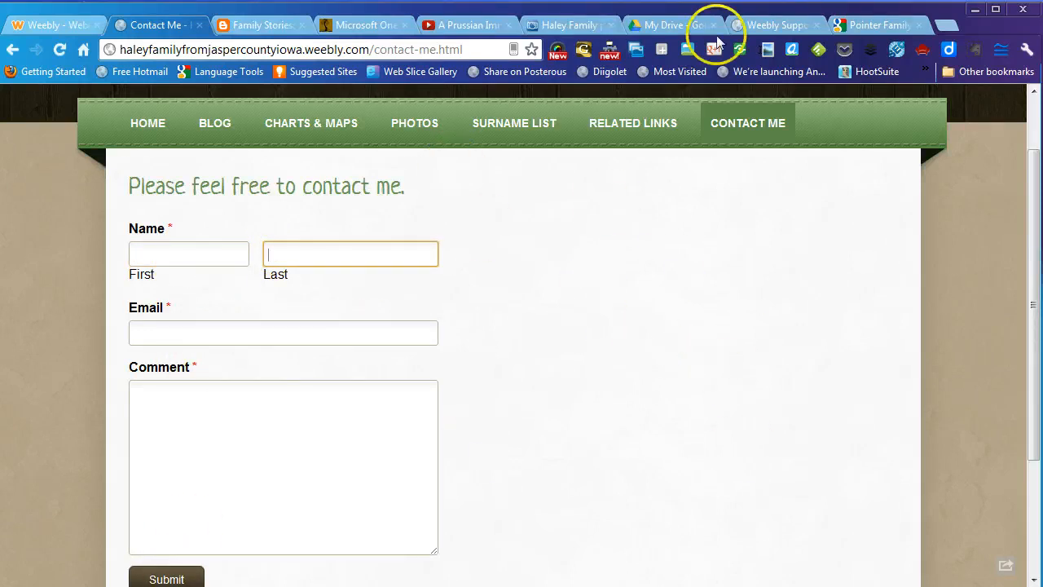
pyautogui.scroll(1, 496, 343)
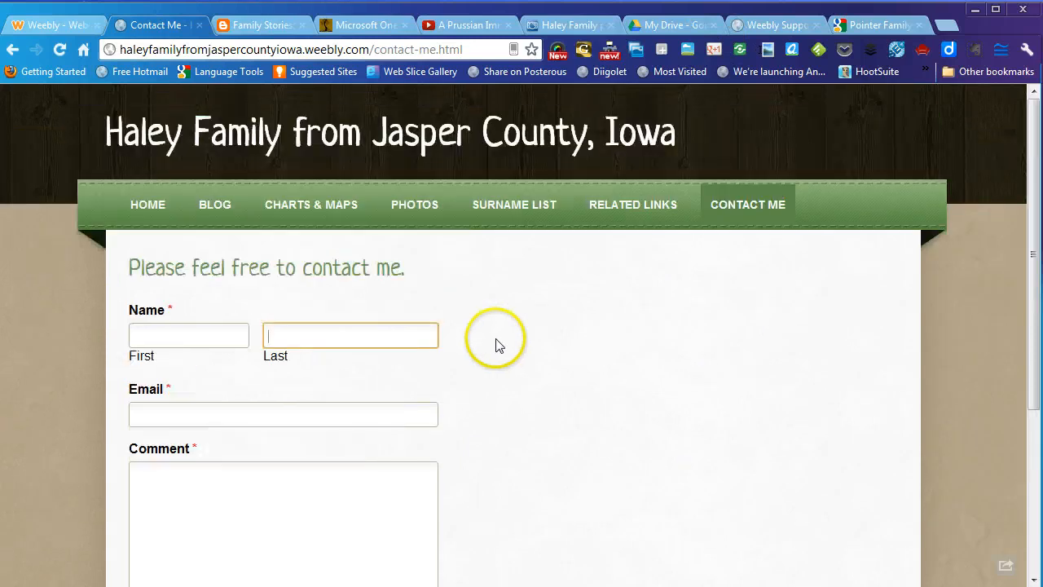
# - Scroll through the live Home welcome page, then open the Blog page
pyautogui.click(145, 214)
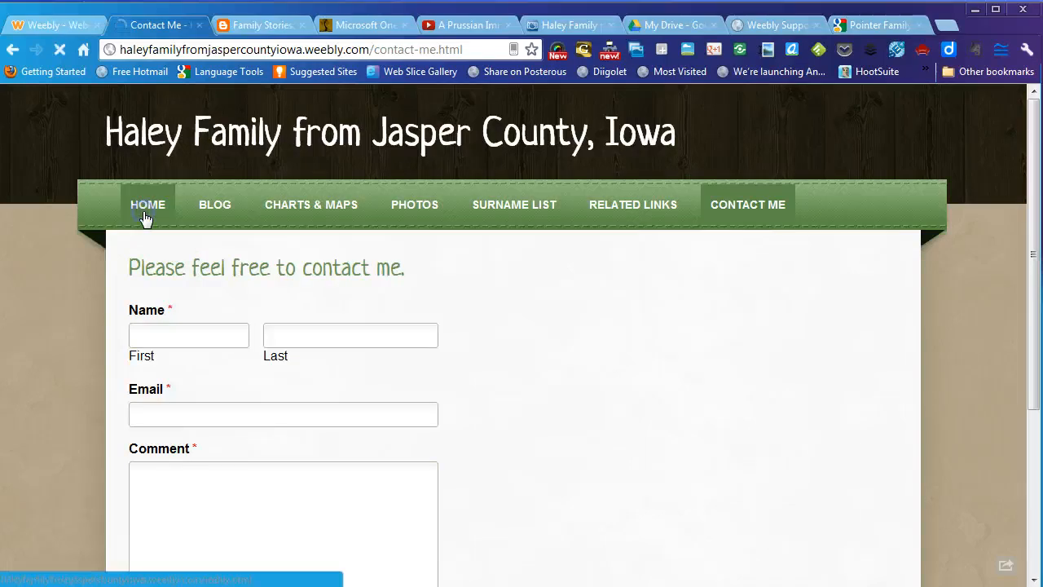
pyautogui.scroll(-2, 359, 273)
pyautogui.scroll(2, 377, 280)
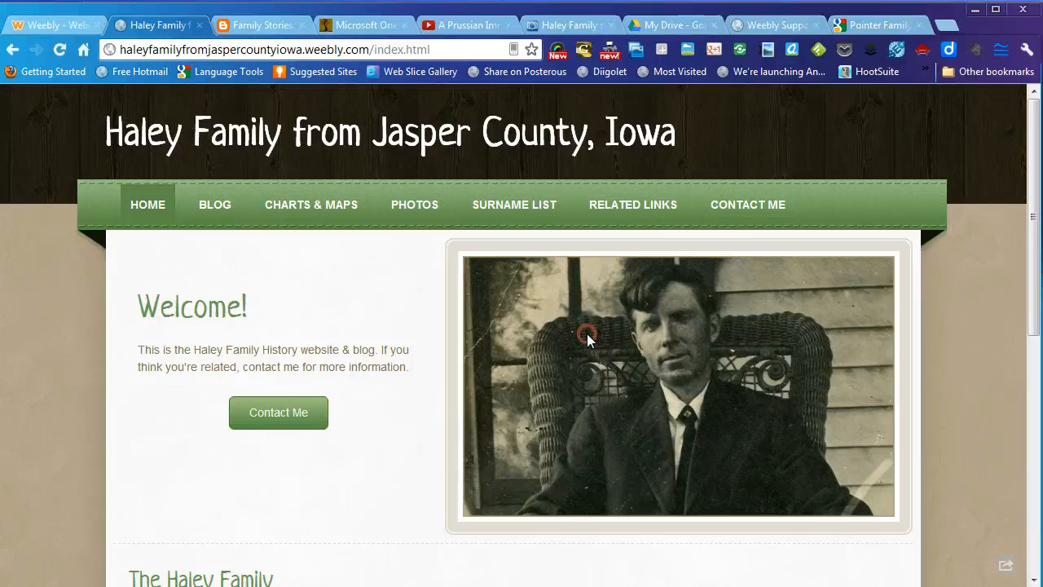
pyautogui.scroll(-2, 430, 440)
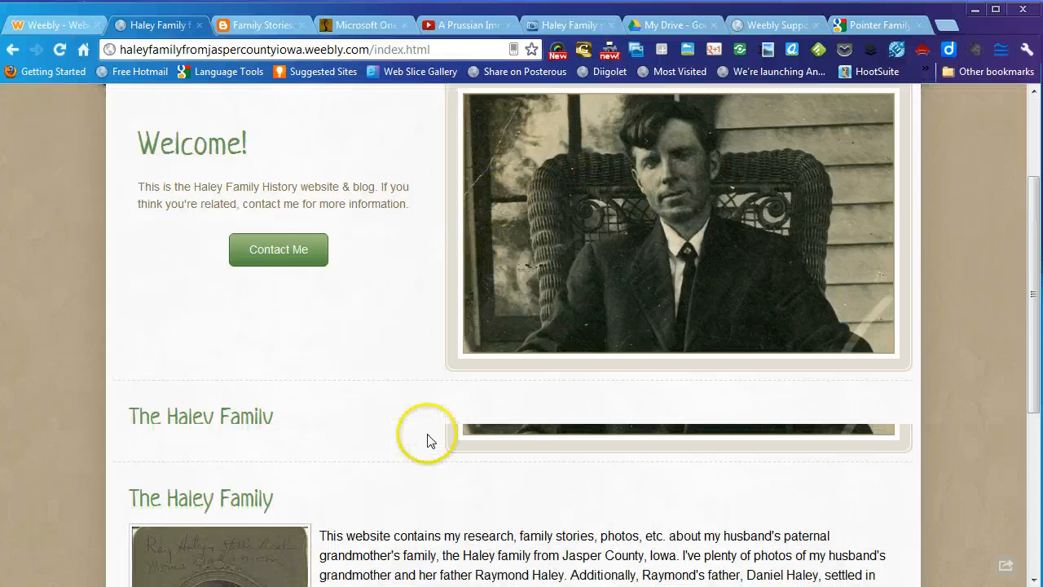
pyautogui.scroll(-2, 430, 440)
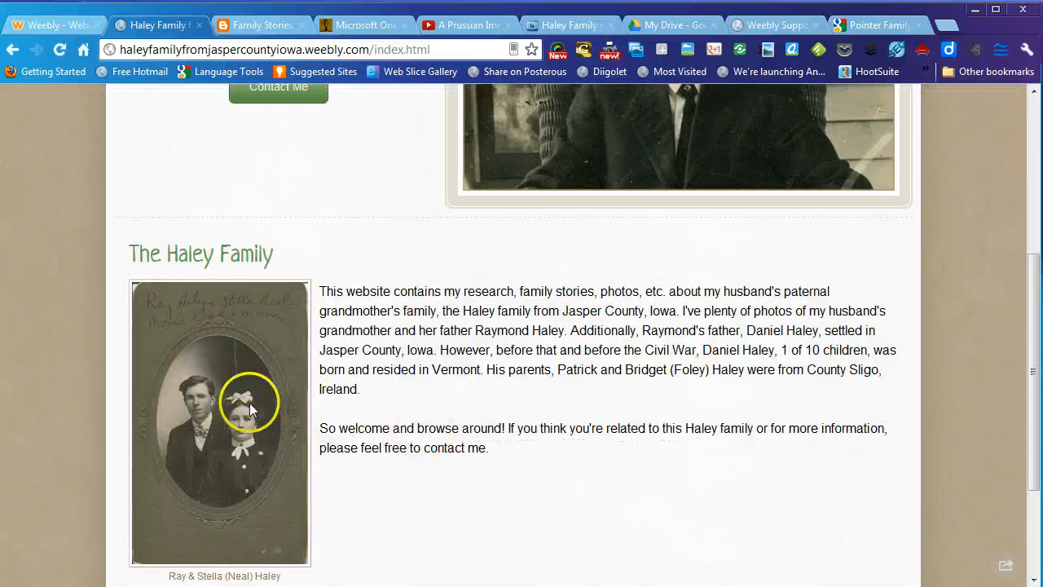
pyautogui.scroll(3, 250, 402)
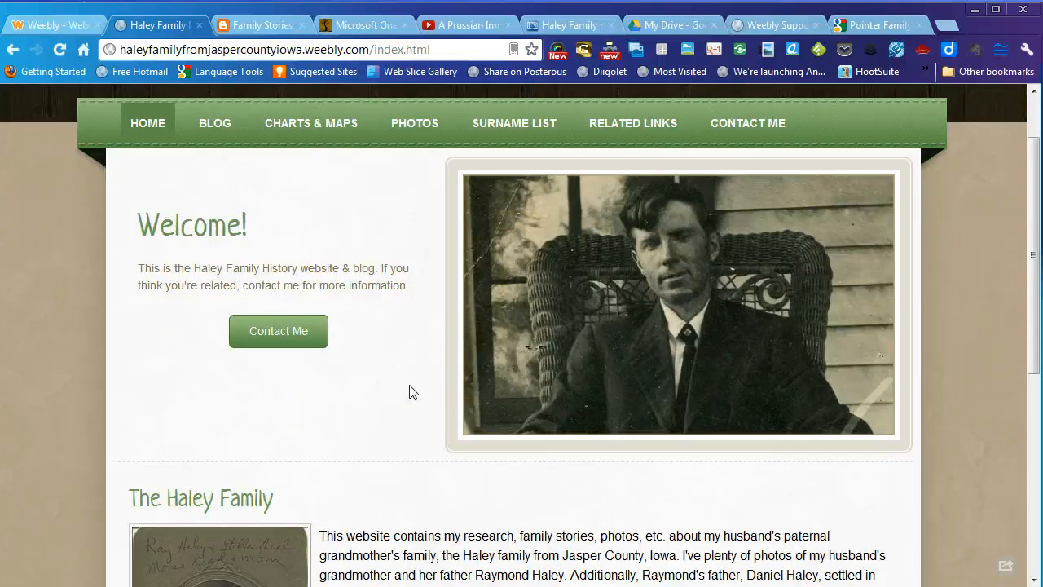
pyautogui.click(377, 380)
pyautogui.click(214, 128)
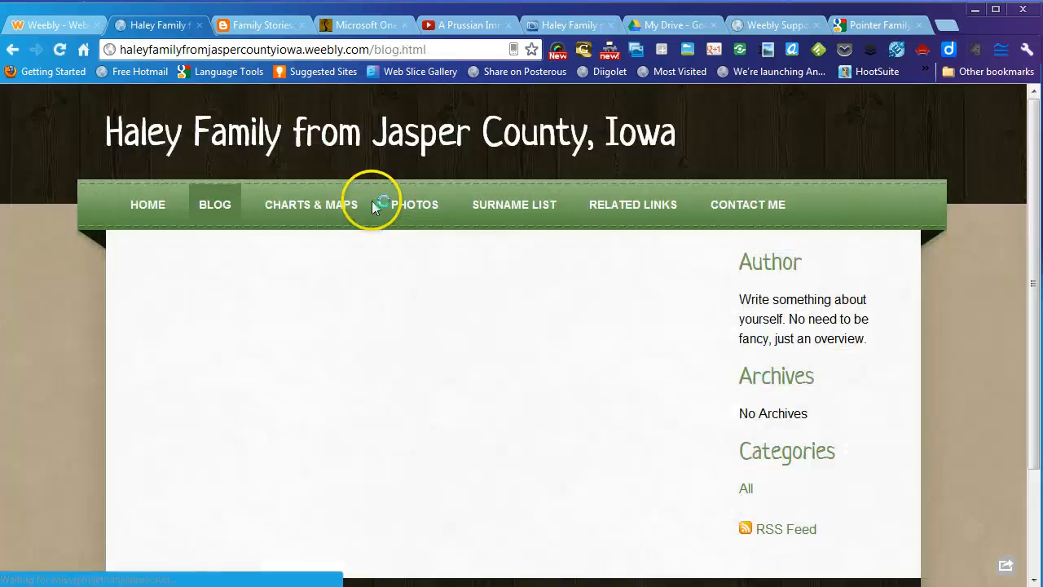